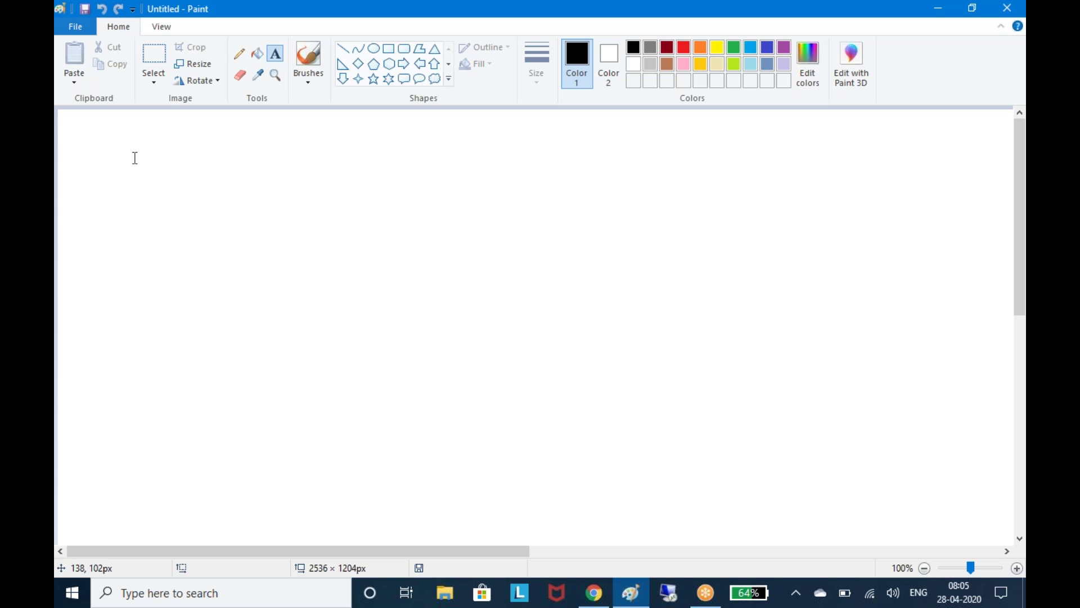
Create a text box of about 635 × 552 px on the canvas and enter the lines "SAP BO" and "Business Object :".
{"action": "left_click", "coordinate": [100, 123]}
{"action": "left_click_drag", "start_coordinate": [100, 124], "coordinate": [584, 543]}
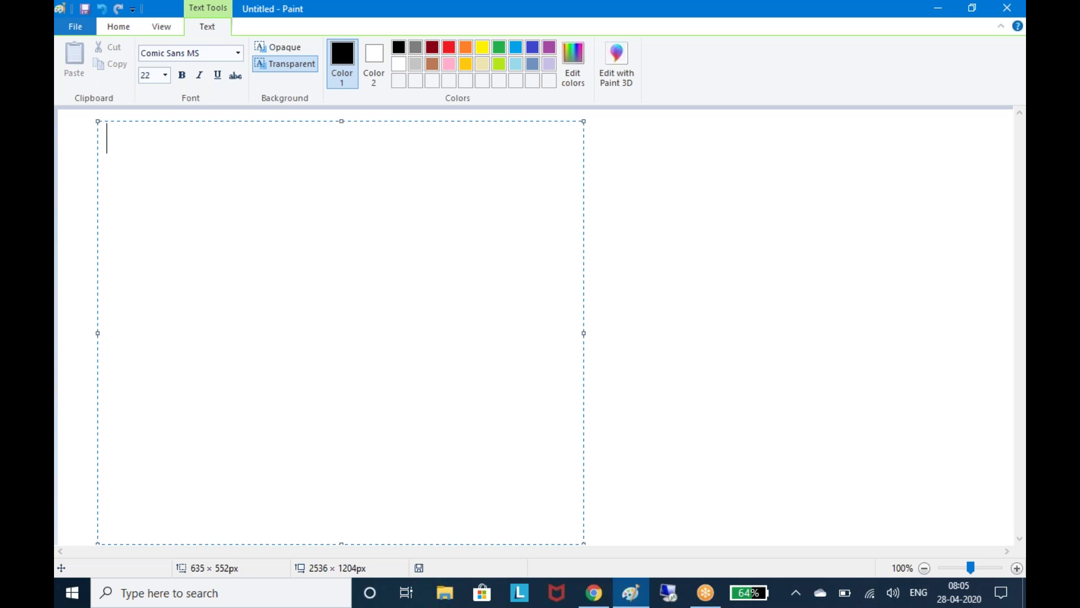
{"action": "type", "text": "SAP BO"}
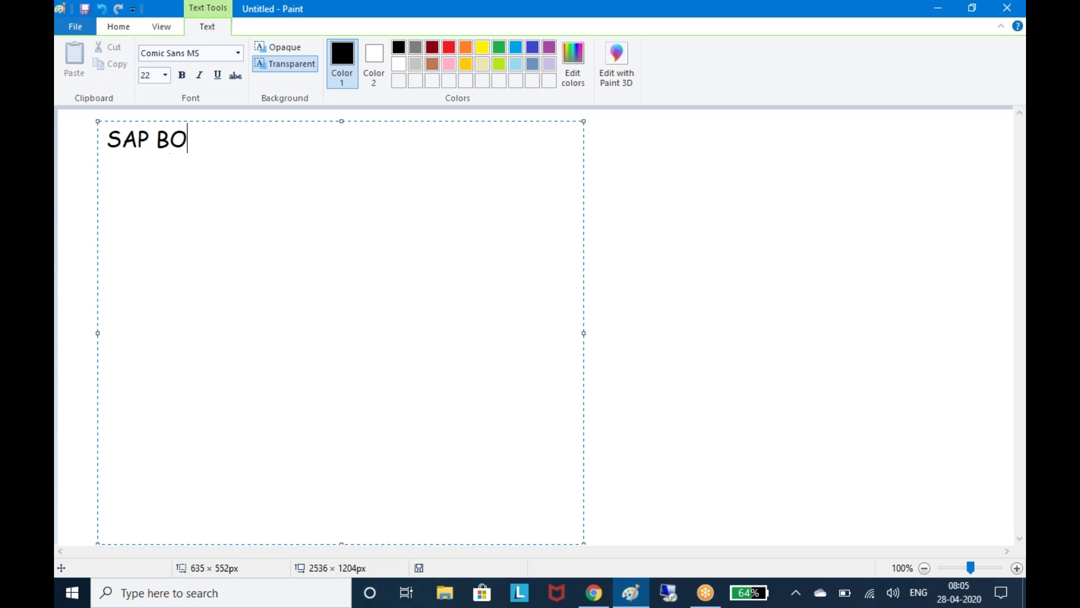
{"action": "key", "text": "Return"}
{"action": "type", "text": "Business Object :"}
{"action": "key", "text": "Return"}
Add the line "WEBI : Standard Tool of BO" below the Business Object line.
{"action": "type", "text": "W"}
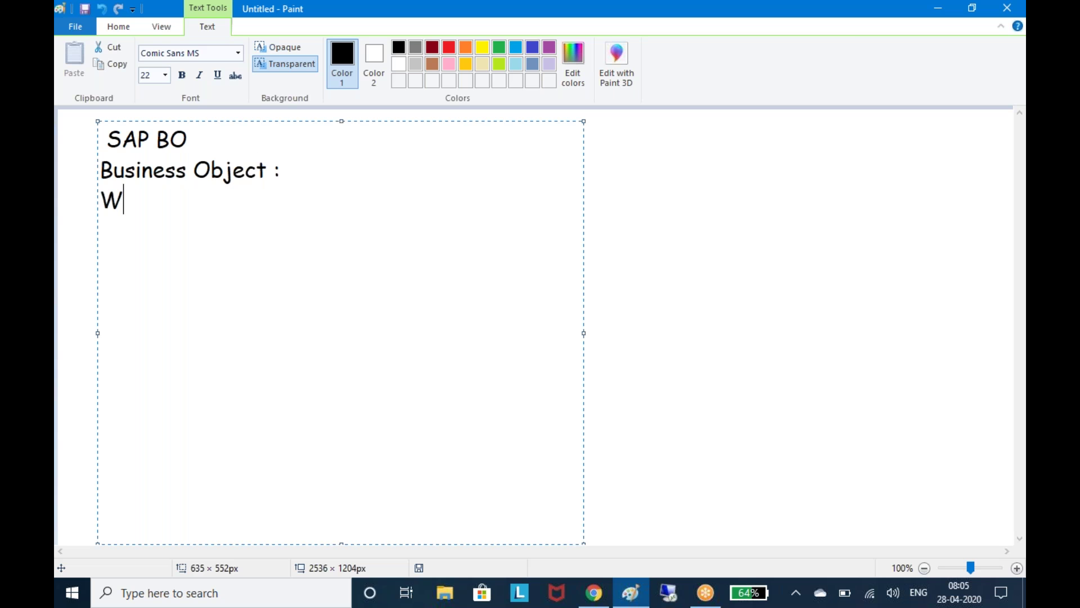
{"action": "type", "text": "EBI :"}
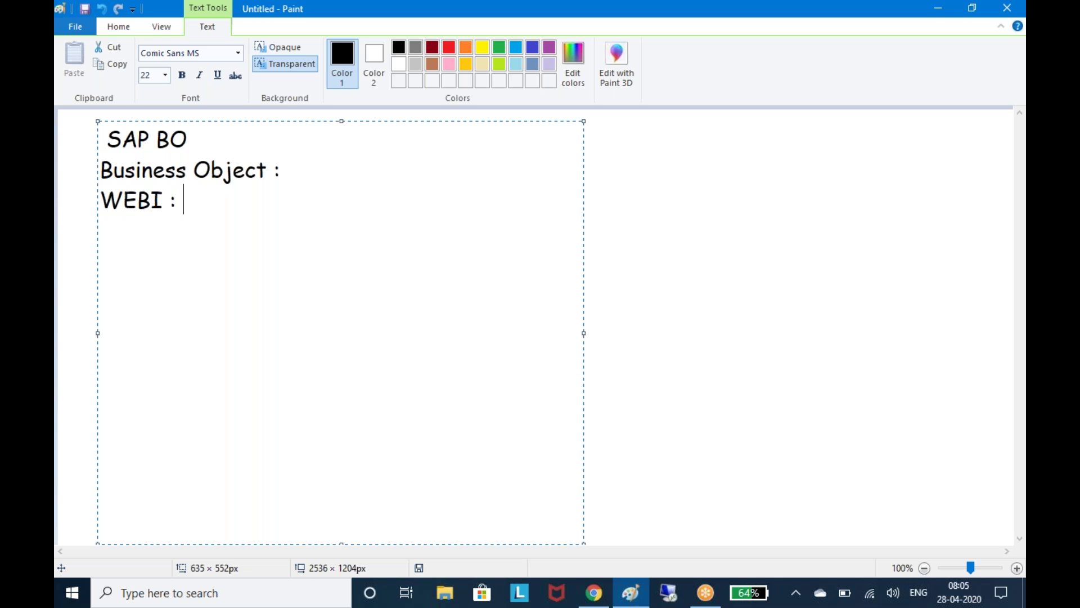
{"action": "type", "text": "St"}
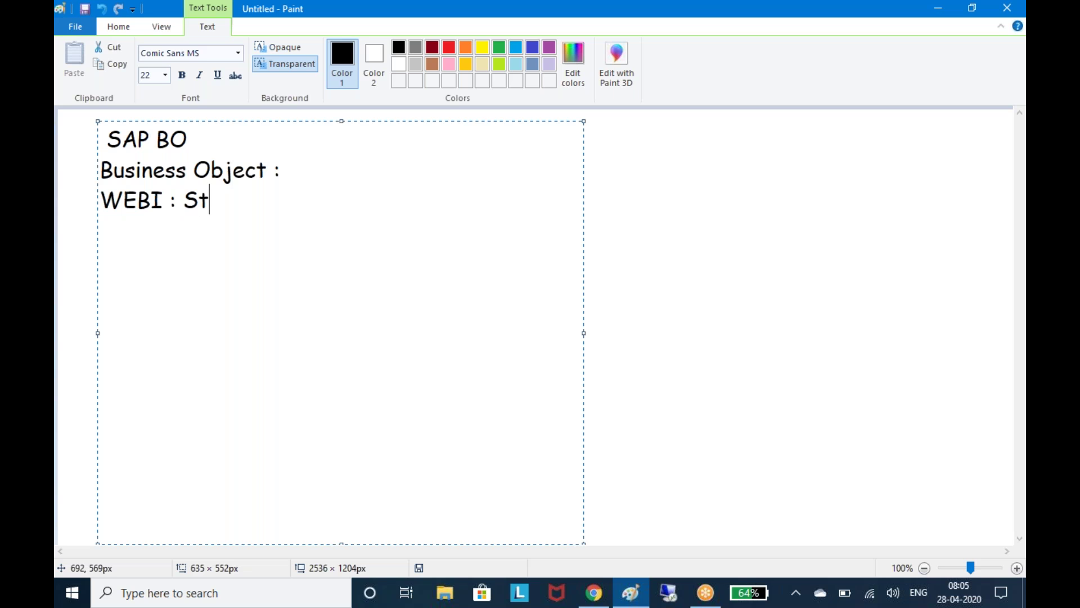
{"action": "type", "text": "andar"}
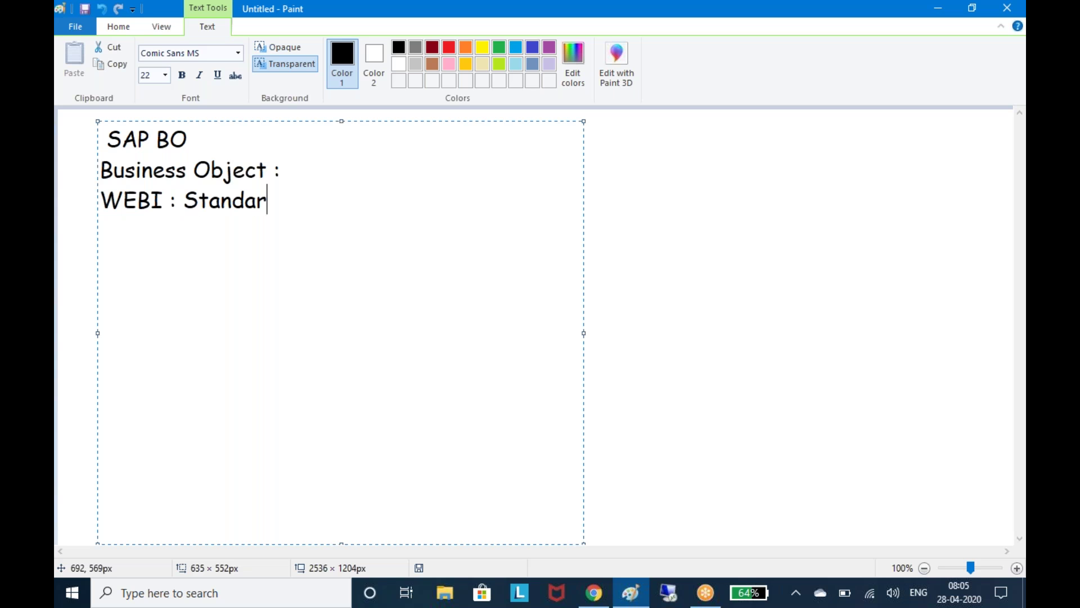
{"action": "type", "text": "d Tool of BO"}
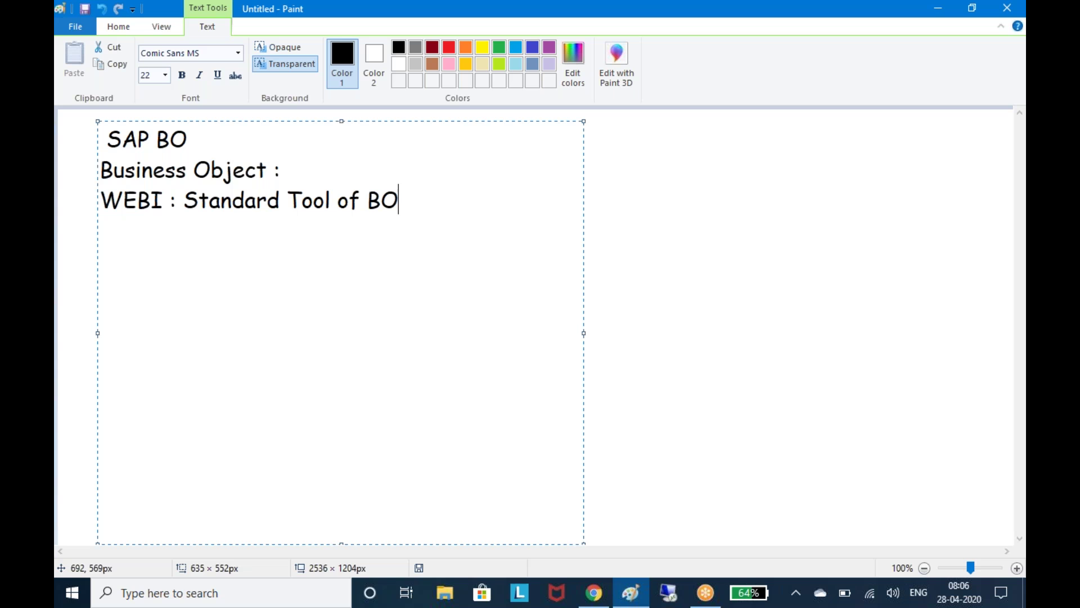
Start the data source list below the WEBI line with "1.Query", "Universe" and "Excel" on separate lines.
{"action": "key", "text": "Return"}
{"action": "type", "text": "1.Qu"}
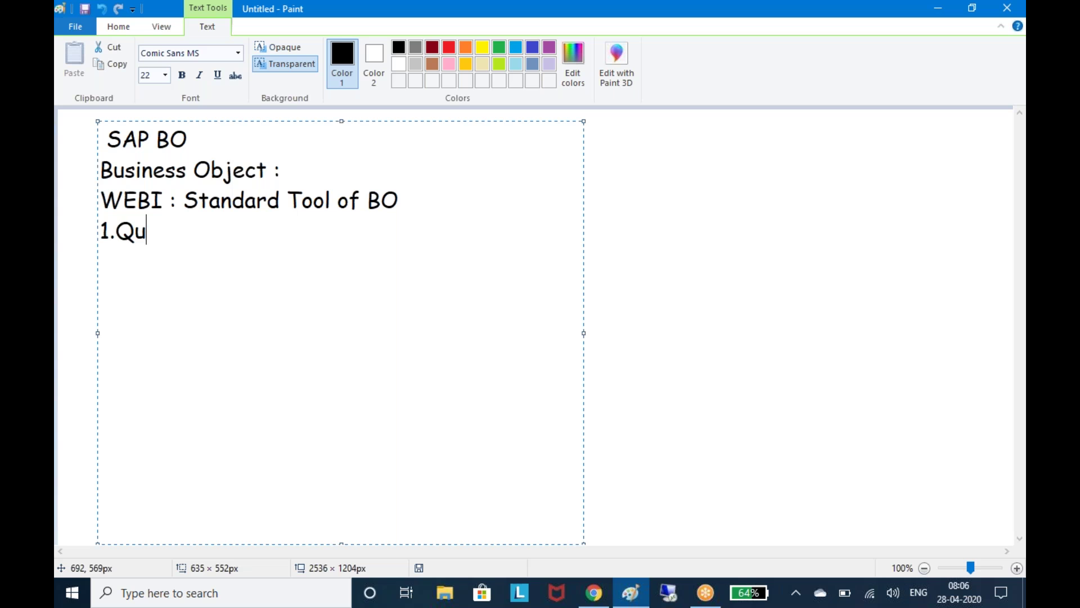
{"action": "type", "text": "ery"}
{"action": "key", "text": "Return"}
{"action": "type", "text": "Univ"}
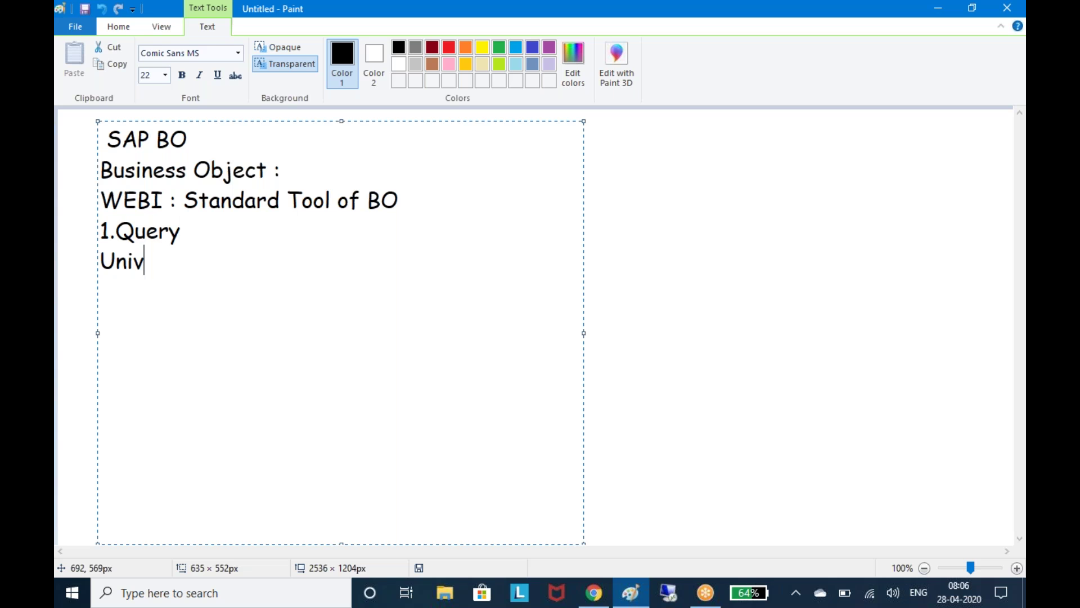
{"action": "type", "text": "erse"}
{"action": "key", "text": "Return"}
{"action": "type", "text": "Excel"}
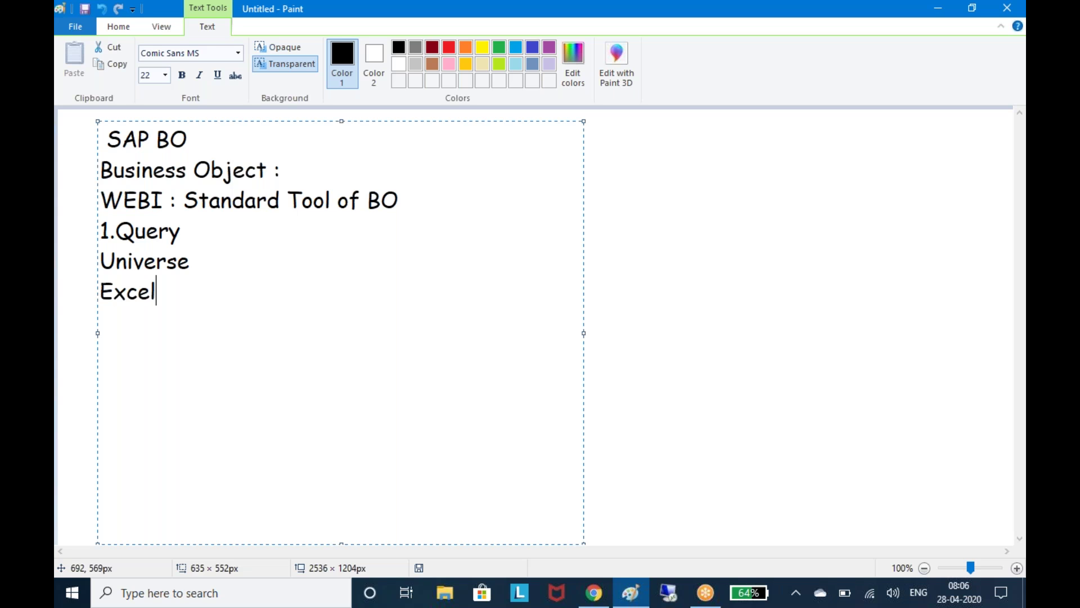
Extend the list with the lines "HANA View", "BW Be Query" and "Other data", and commit the text to the canvas.
{"action": "key", "text": "Return"}
{"action": "type", "text": "HANA View"}
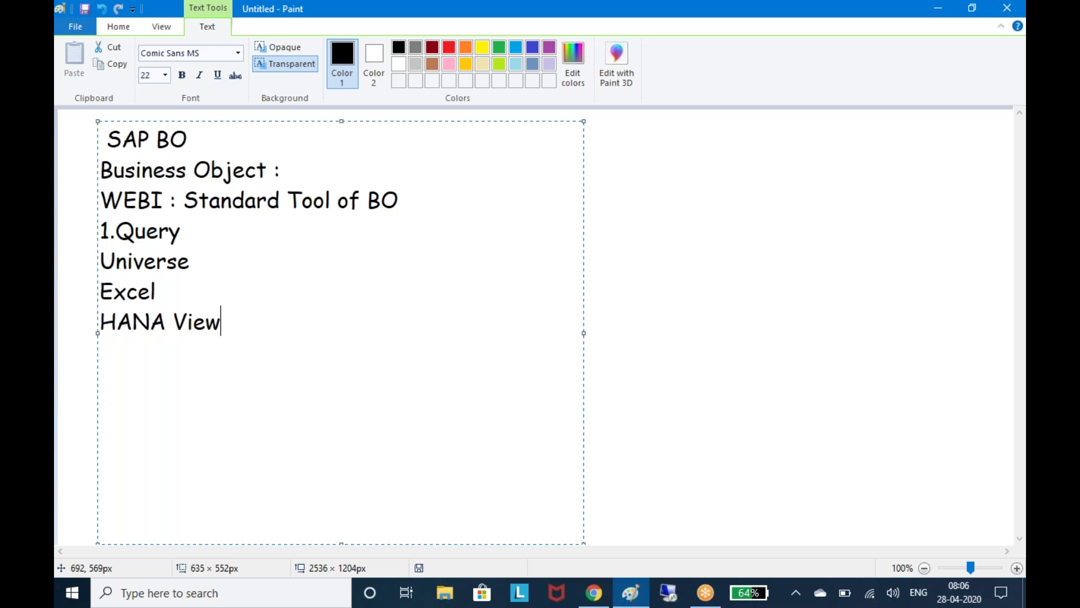
{"action": "key", "text": "Return"}
{"action": "type", "text": "BW Be Qu"}
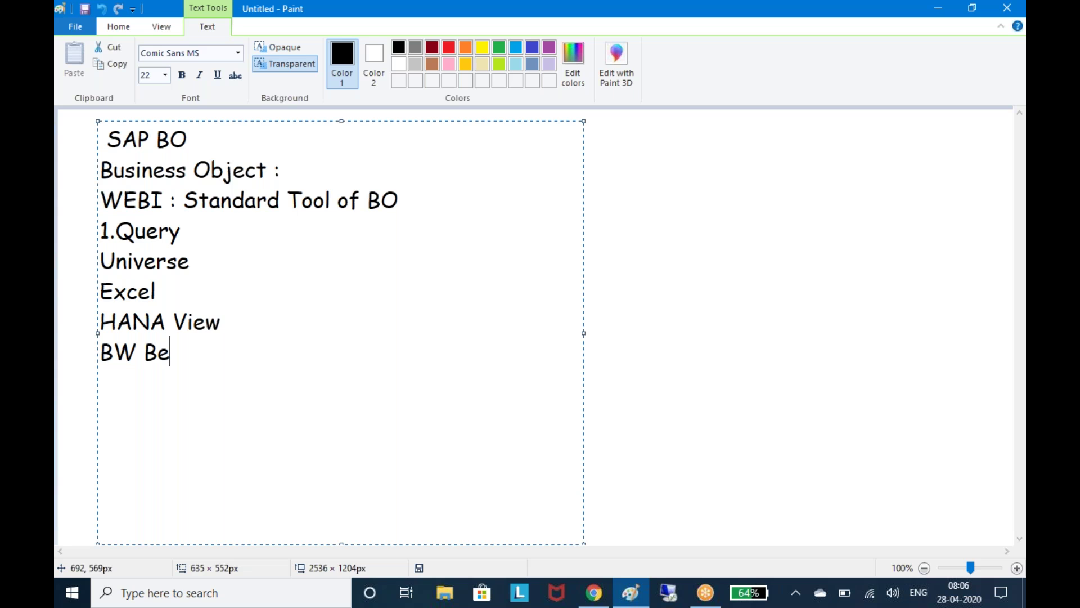
{"action": "type", "text": "ery"}
{"action": "key", "text": "Return"}
{"action": "type", "text": "Other data"}
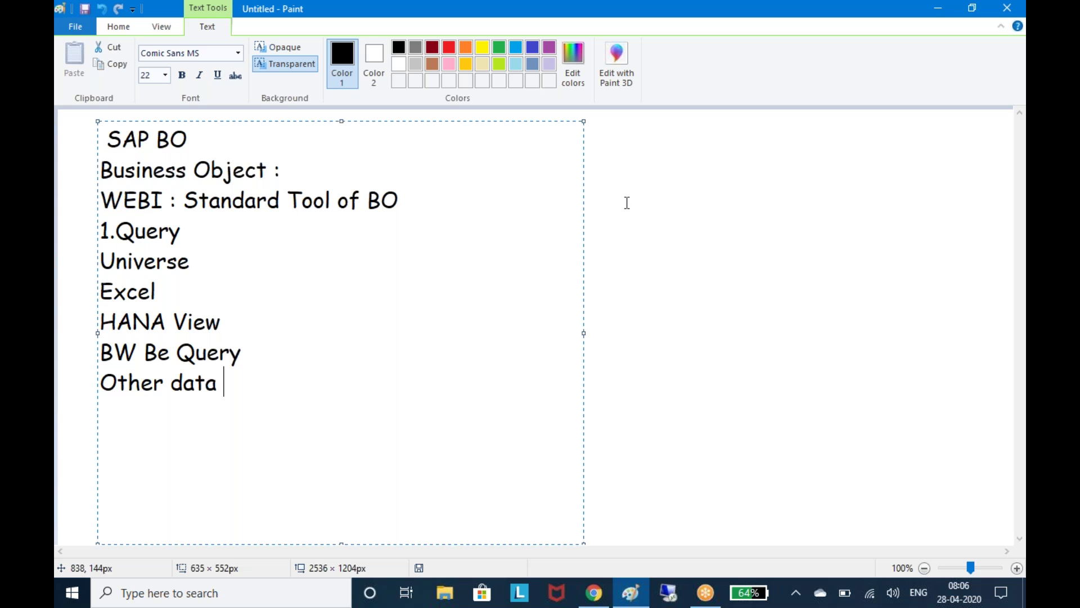
{"action": "left_click", "coordinate": [690, 212]}
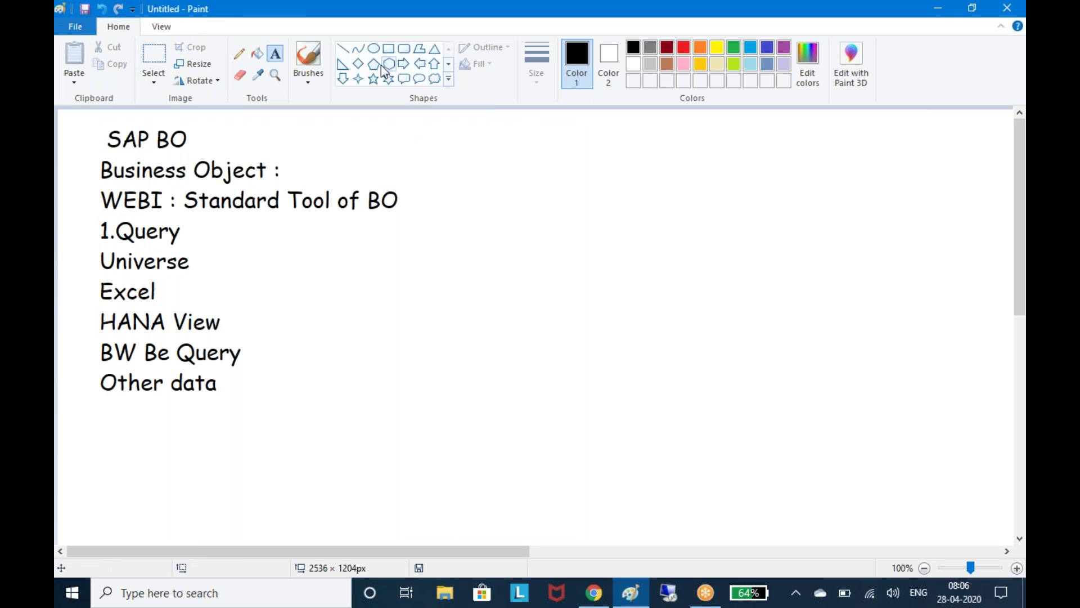
Create a second text box of about 506 × 389 px beside the notes and enter the heading "WEBI Tools".
{"action": "left_click_drag", "start_coordinate": [449, 120], "coordinate": [838, 419]}
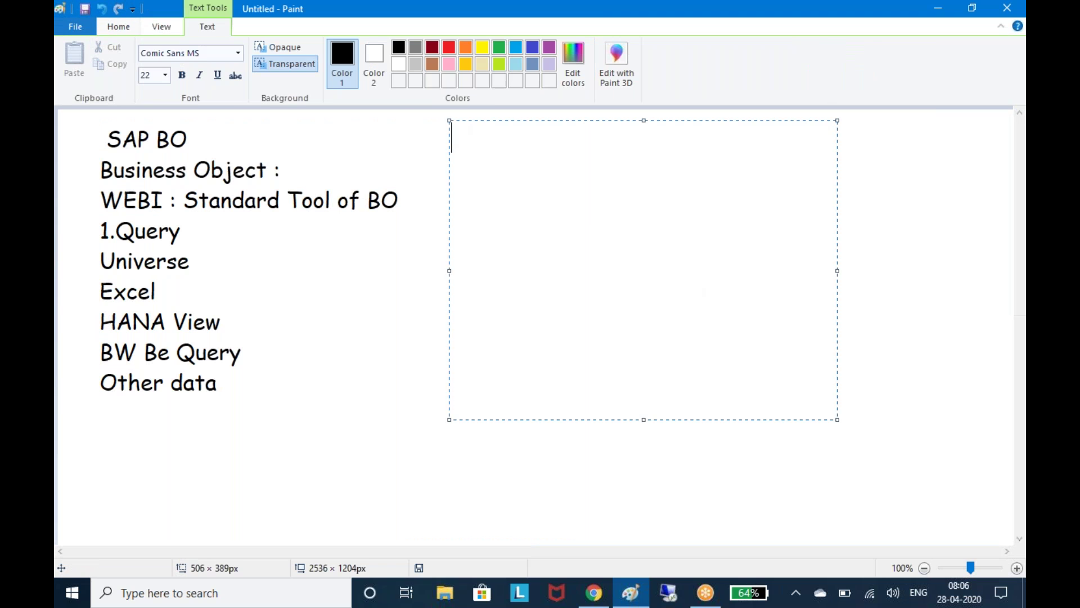
{"action": "type", "text": "WEBI"}
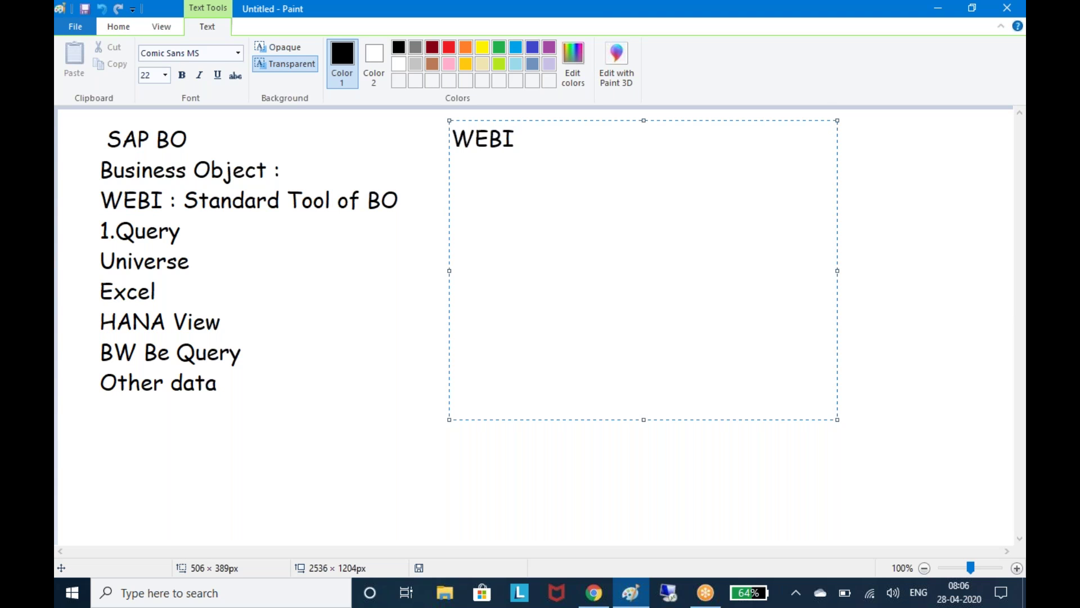
{"action": "type", "text": " Tools"}
{"action": "key", "text": "Return"}
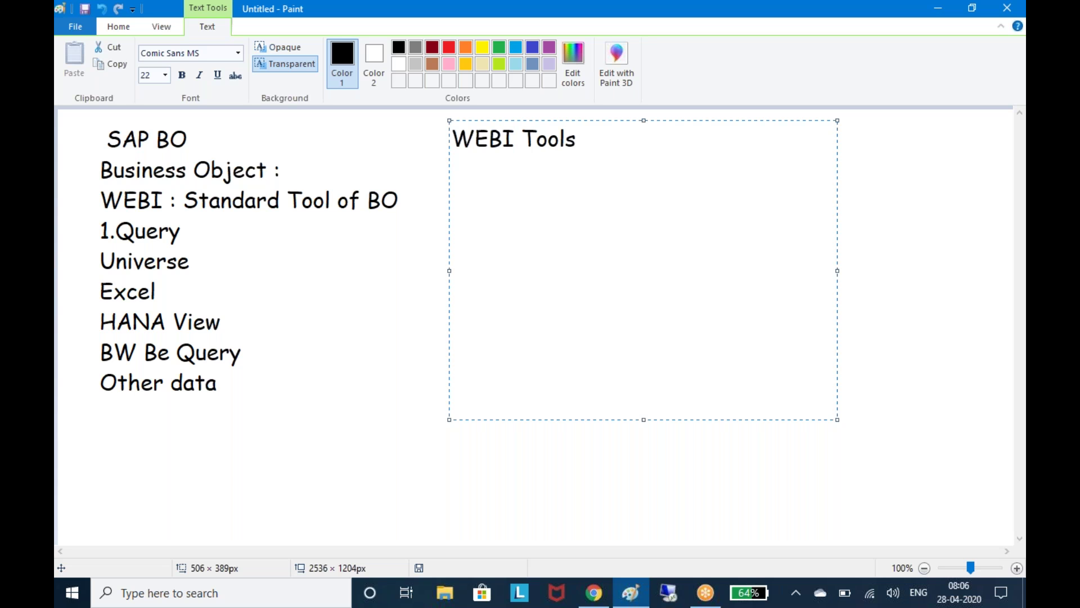
Enter the line "We Created the Report" under the WEBI Tools heading and commit the text to the canvas.
{"action": "type", "text": "We reated"}
{"action": "key", "text": "BackSpace"}
{"action": "key", "text": "BackSpace"}
{"action": "key", "text": "BackSpace"}
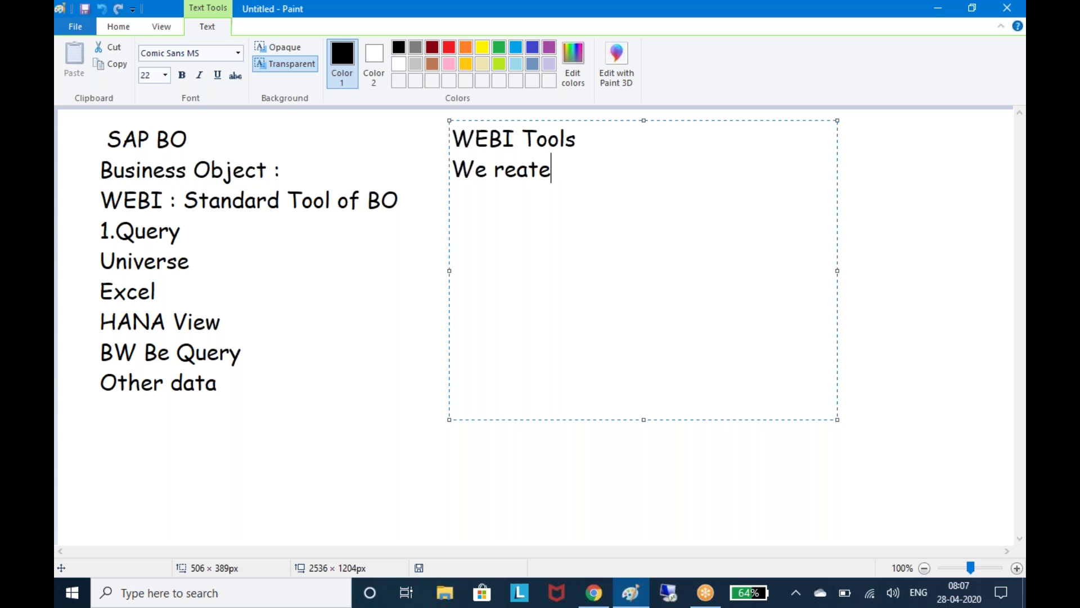
{"action": "key", "text": "BackSpace"}
{"action": "key", "text": "BackSpace"}
{"action": "key", "text": "BackSpace"}
{"action": "type", "text": "C"}
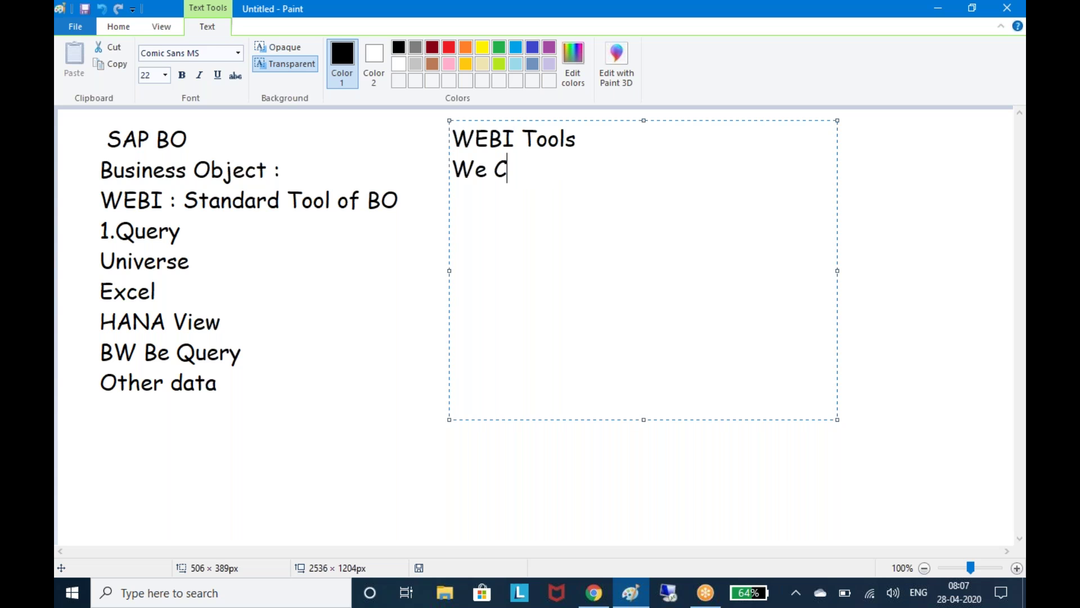
{"action": "type", "text": "reated teh"}
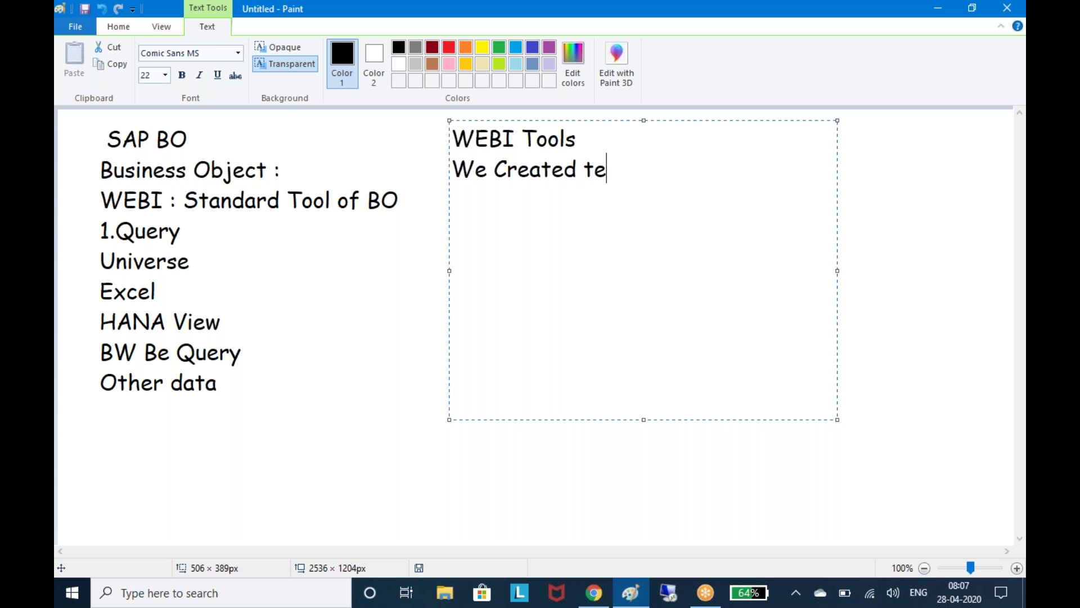
{"action": "key", "text": "BackSpace"}
{"action": "key", "text": "BackSpace"}
{"action": "key", "text": "BackSpace"}
{"action": "type", "text": "he Repor"}
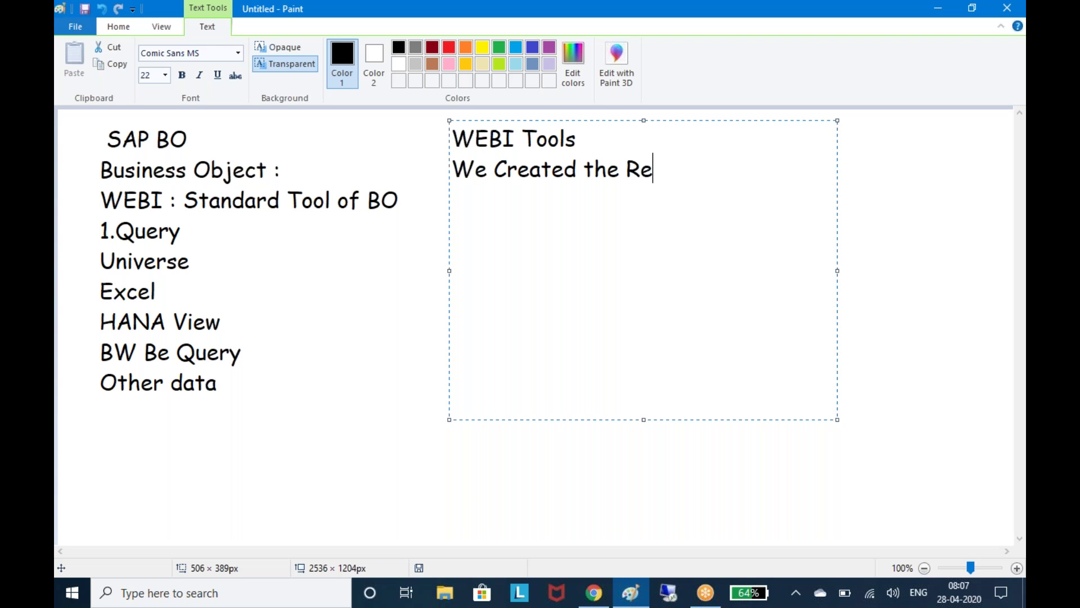
{"action": "type", "text": "t"}
{"action": "left_click", "coordinate": [900, 288]}
{"action": "left_click_drag", "start_coordinate": [952, 235], "coordinate": [941, 260]}
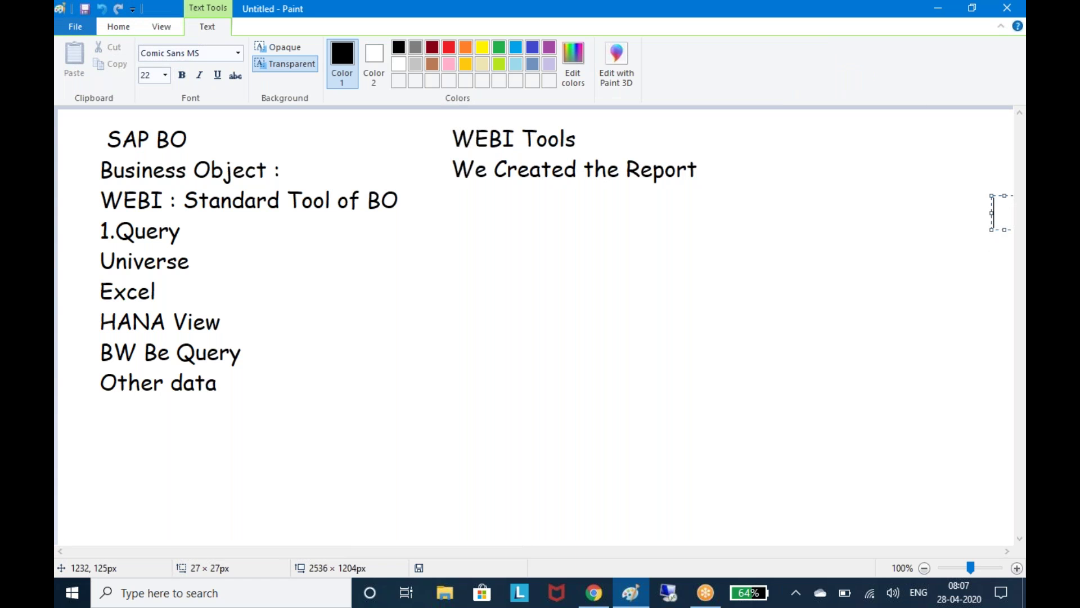
{"action": "left_click", "coordinate": [925, 257]}
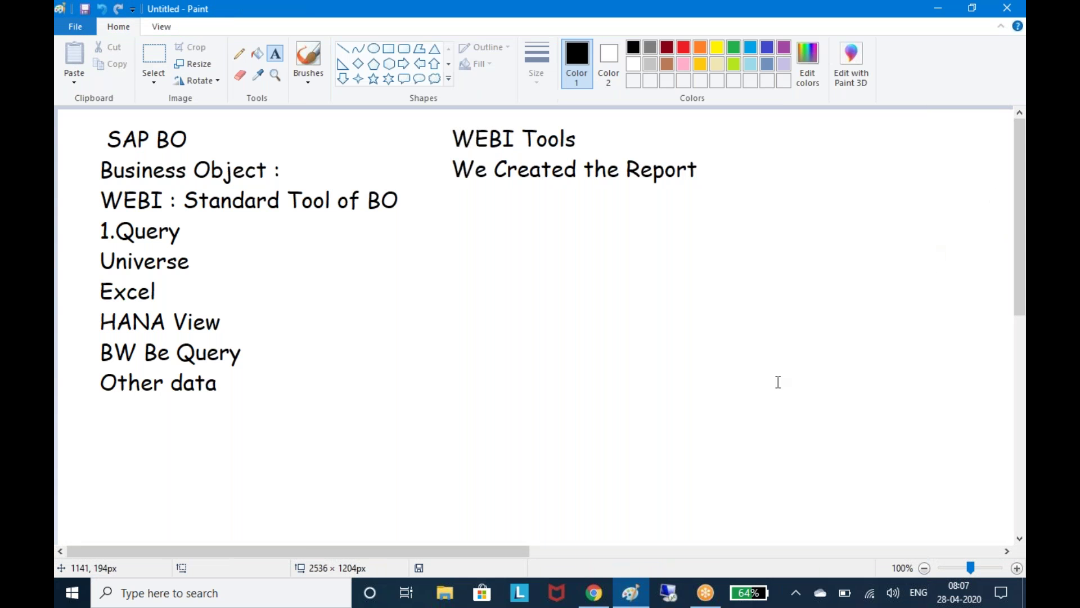
Switch to Remote Desktop Connection and connect to the saved computer server.sapides.online:12280.
{"action": "left_click", "coordinate": [668, 593]}
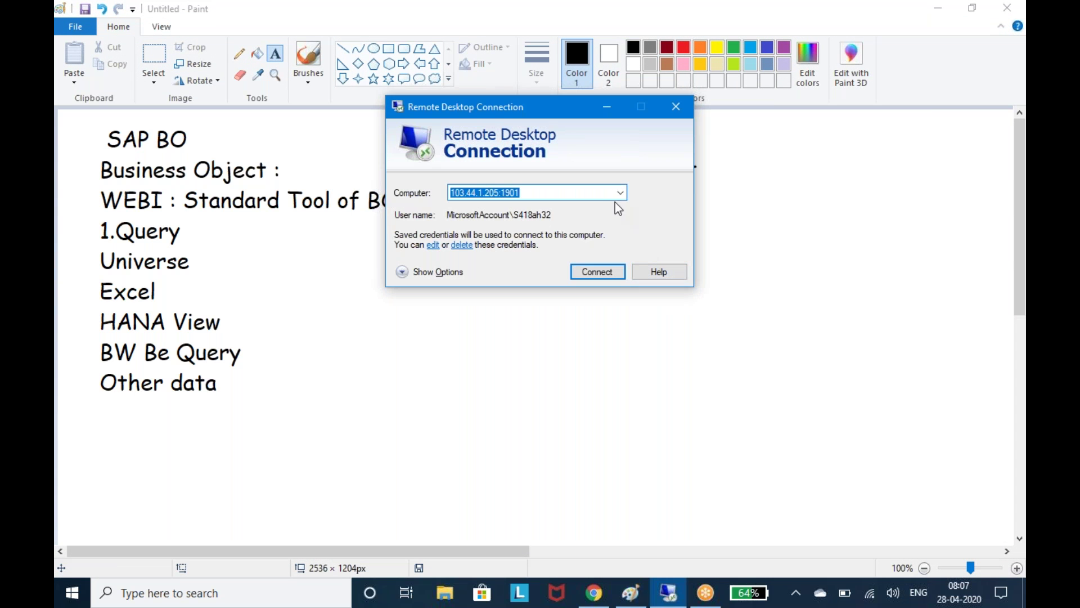
{"action": "left_click", "coordinate": [593, 197]}
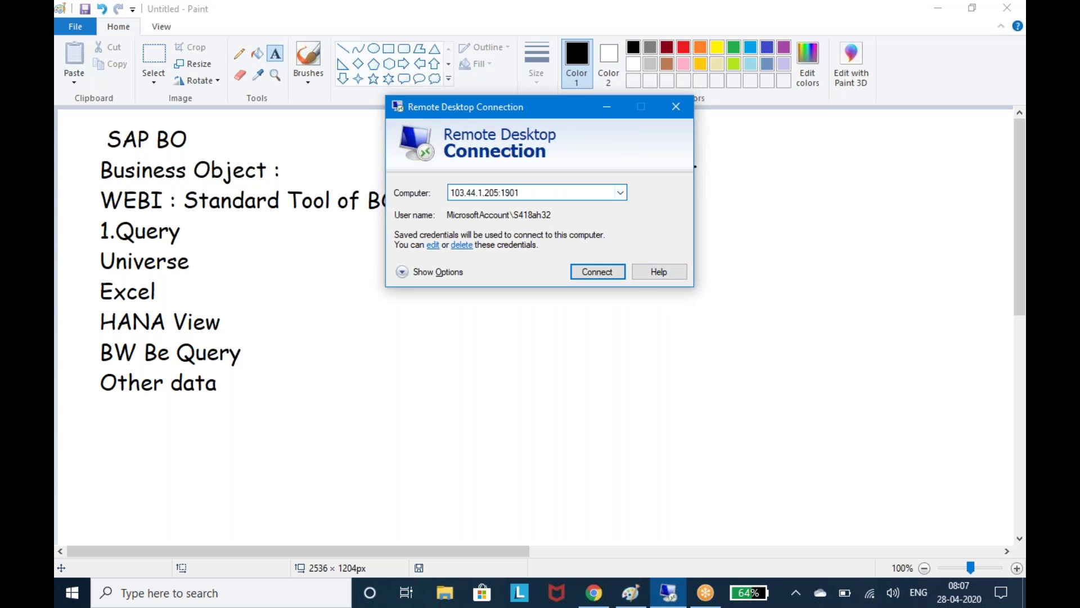
{"action": "left_click", "coordinate": [620, 195]}
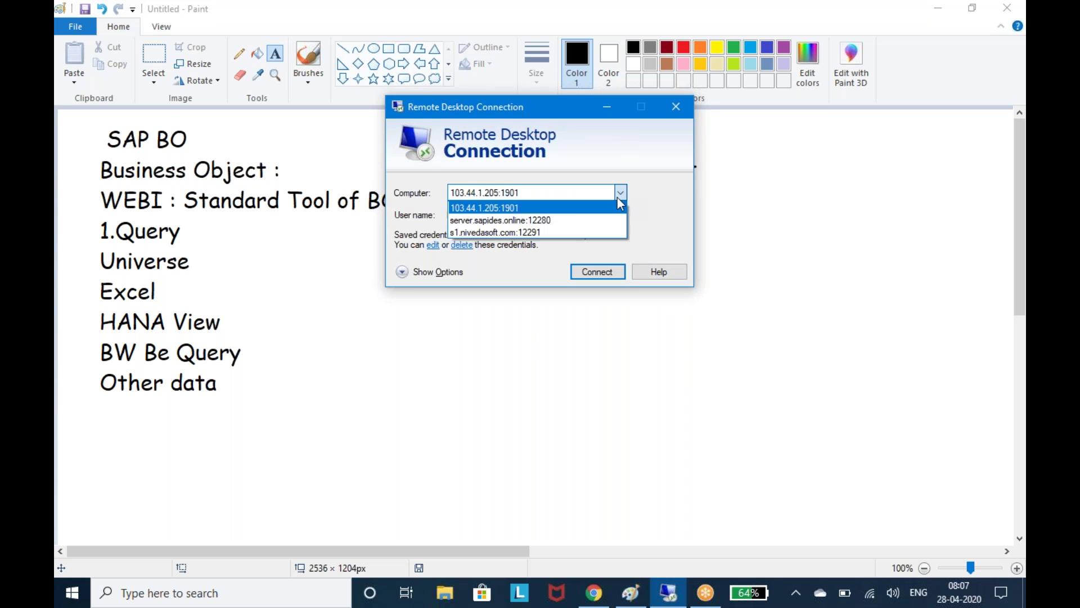
{"action": "left_click", "coordinate": [572, 224]}
{"action": "left_click", "coordinate": [596, 272]}
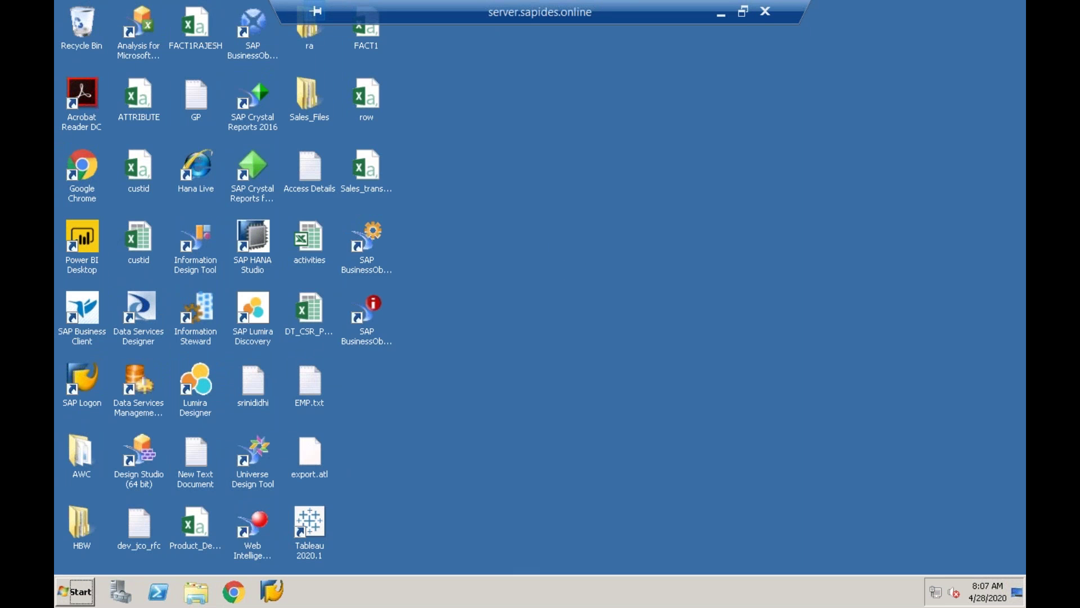
{"action": "right_click", "coordinate": [498, 165]}
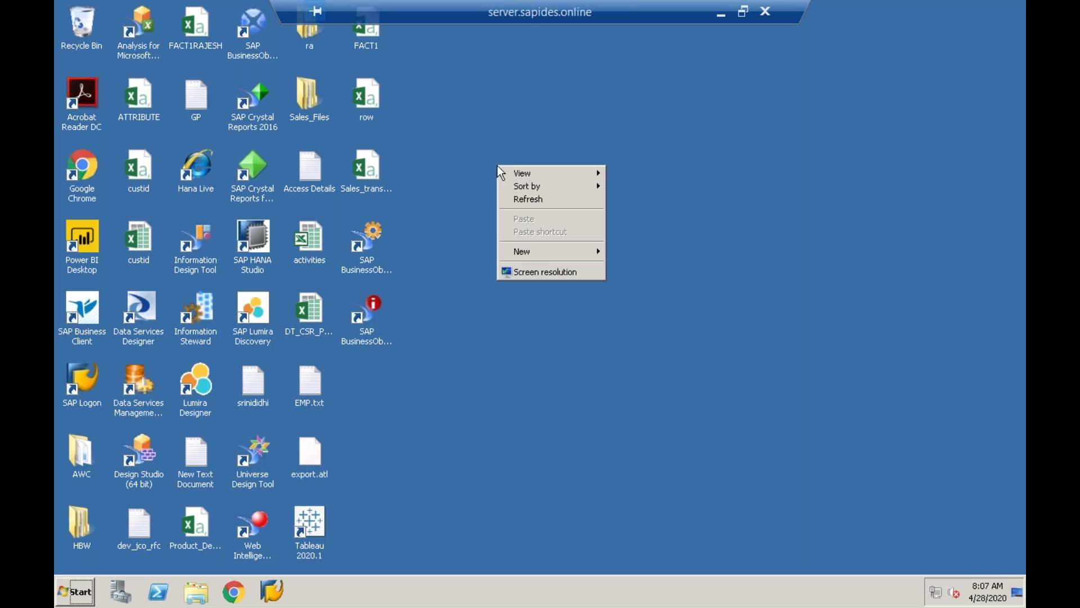
{"action": "left_click", "coordinate": [523, 199]}
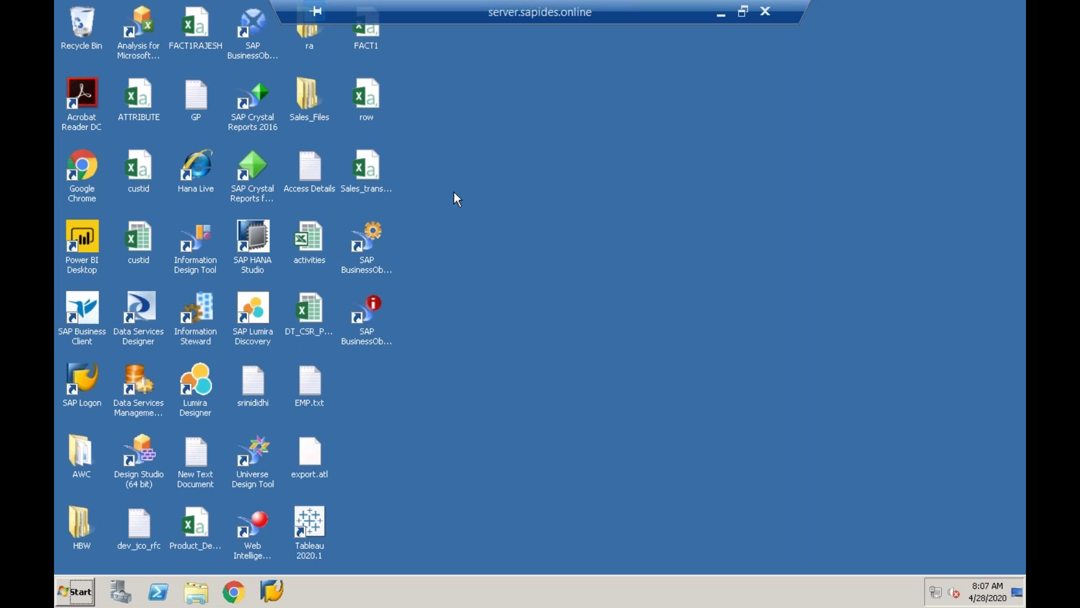
{"action": "right_click", "coordinate": [526, 186]}
{"action": "left_click", "coordinate": [553, 219]}
Launch Web Intelligence Rich Client from the SAP BusinessObjects BI platform 4 client tools on the remote computer.
{"action": "left_click", "coordinate": [90, 594]}
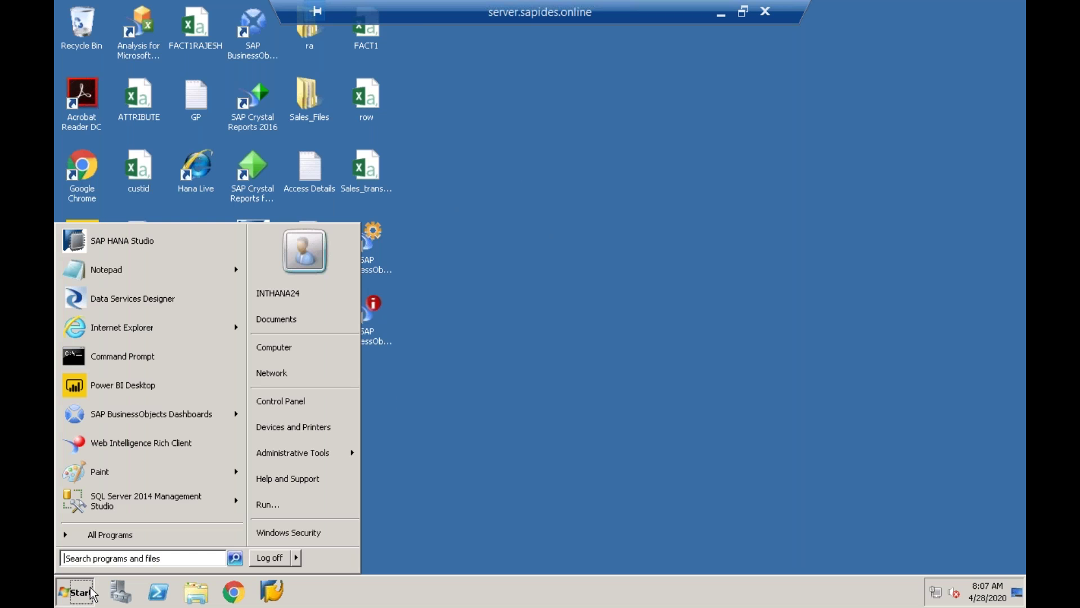
{"action": "left_click", "coordinate": [112, 529]}
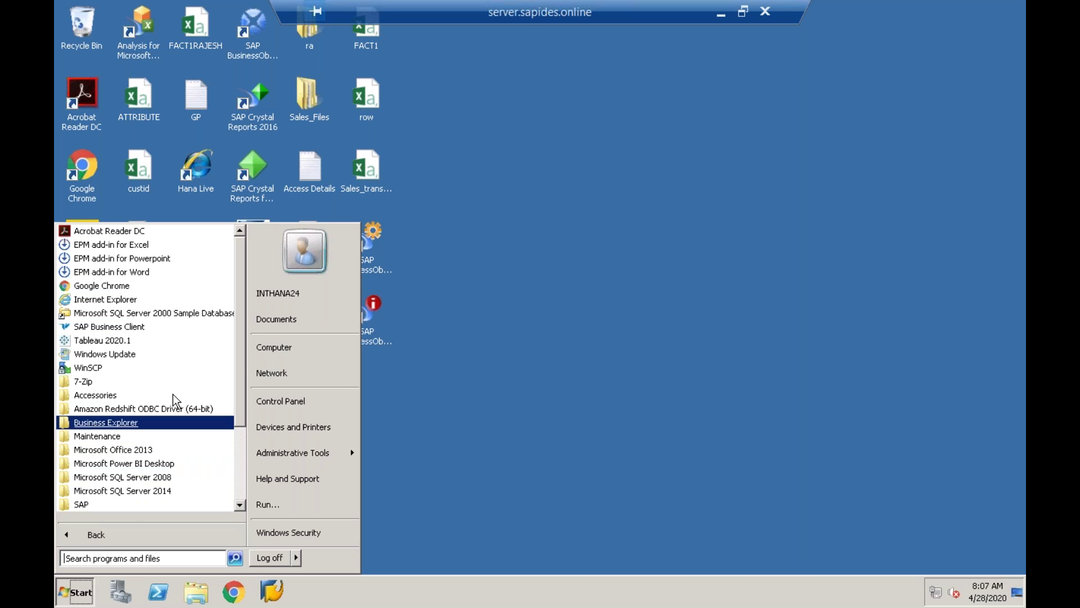
{"action": "left_click_drag", "start_coordinate": [240, 379], "coordinate": [237, 476]}
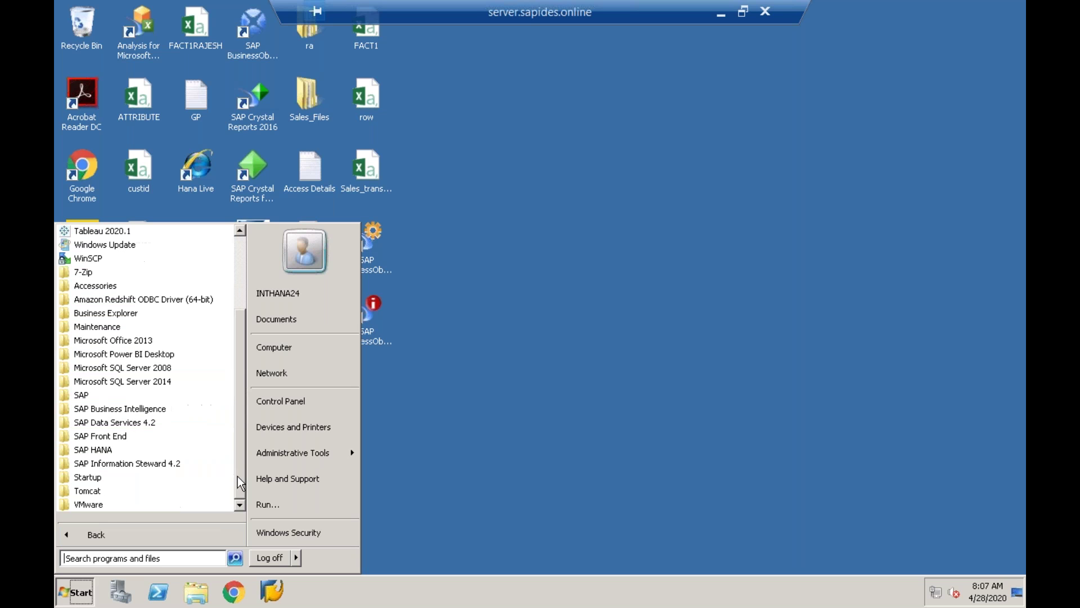
{"action": "left_click", "coordinate": [129, 410]}
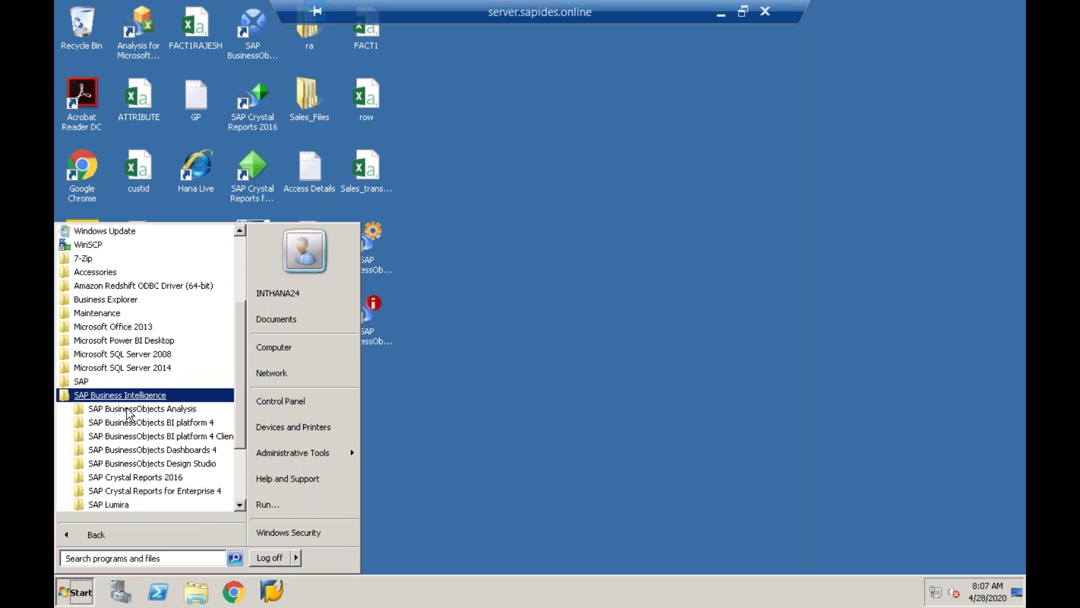
{"action": "left_click", "coordinate": [149, 437]}
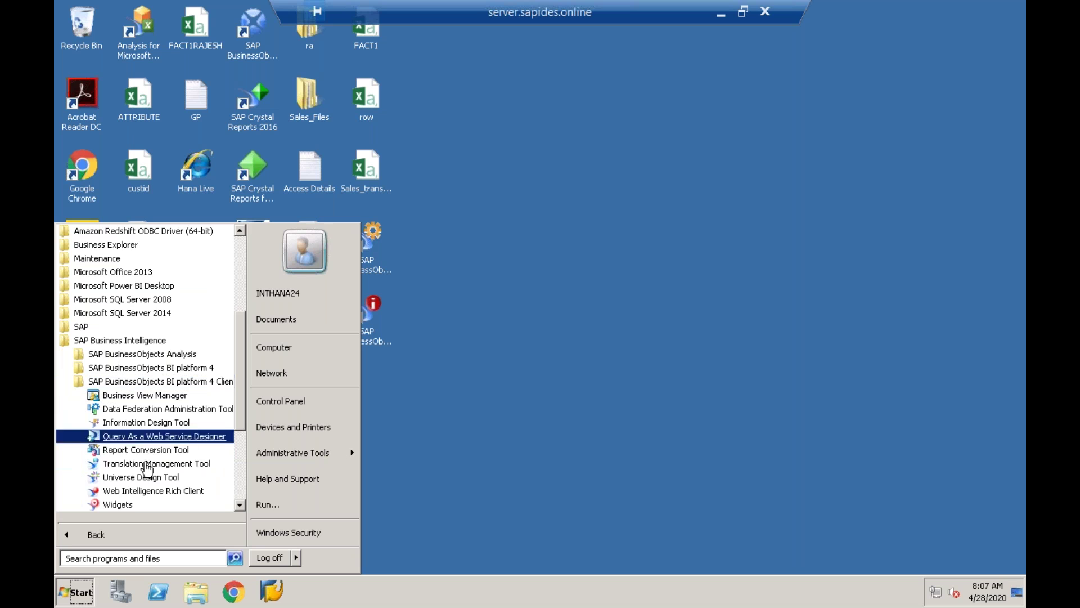
{"action": "left_click", "coordinate": [149, 490]}
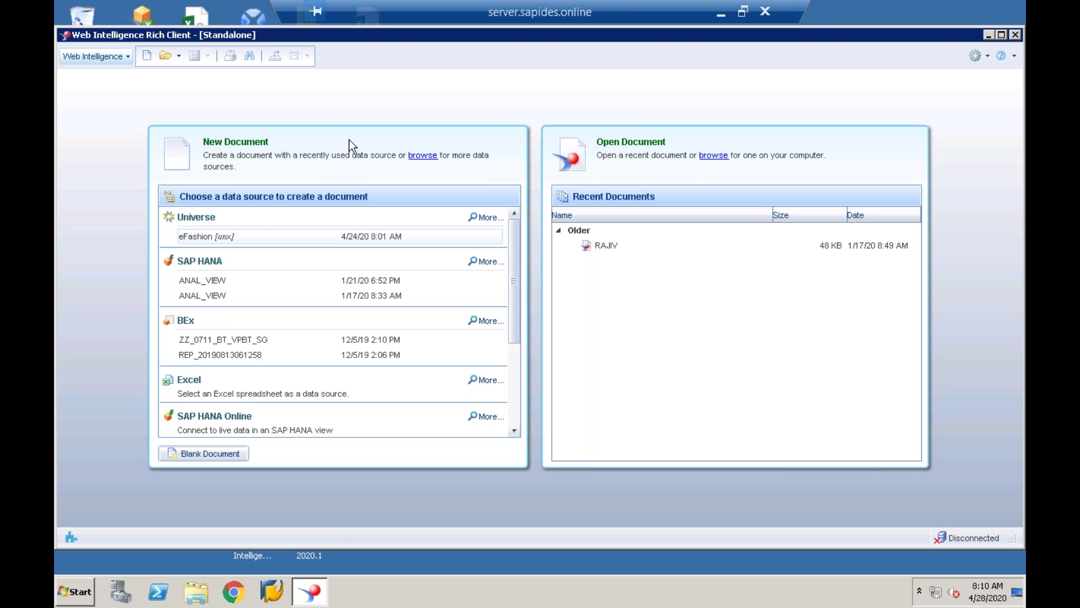
Start a new document from the eFashion universe, revision 133, logging on to the system with the account password.
{"action": "left_click", "coordinate": [189, 224]}
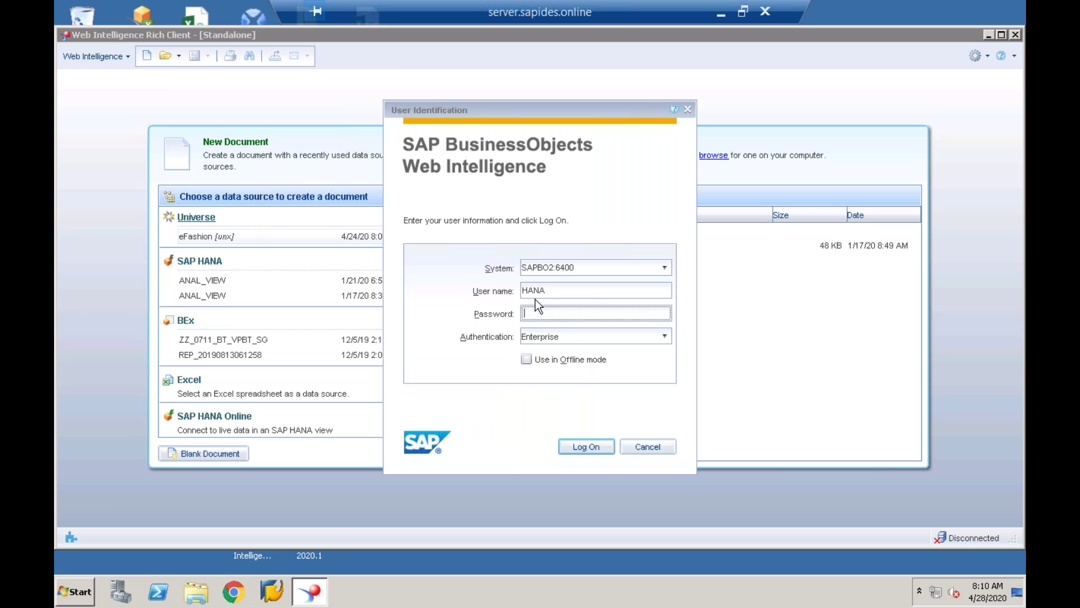
{"action": "type", "text": "*********"}
{"action": "key", "text": "Return"}
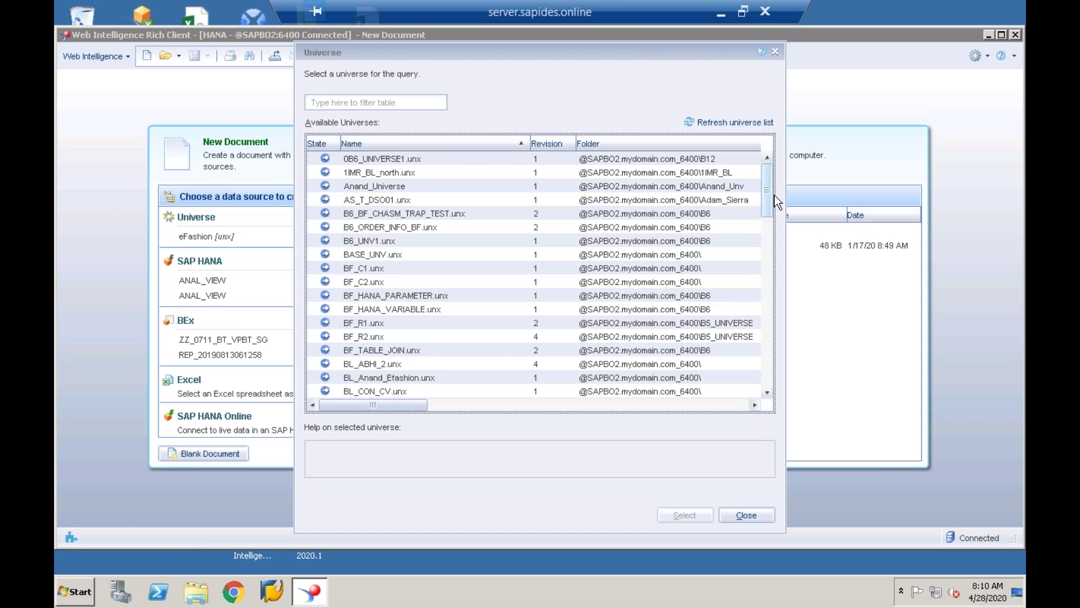
{"action": "left_click_drag", "start_coordinate": [765, 195], "coordinate": [773, 268]}
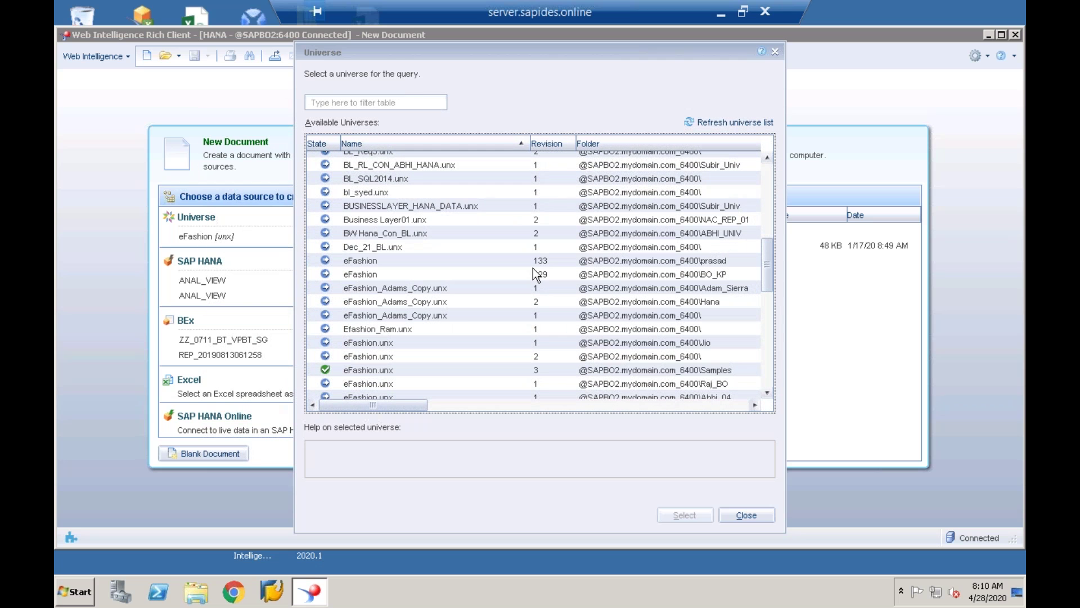
{"action": "double_click", "coordinate": [532, 262]}
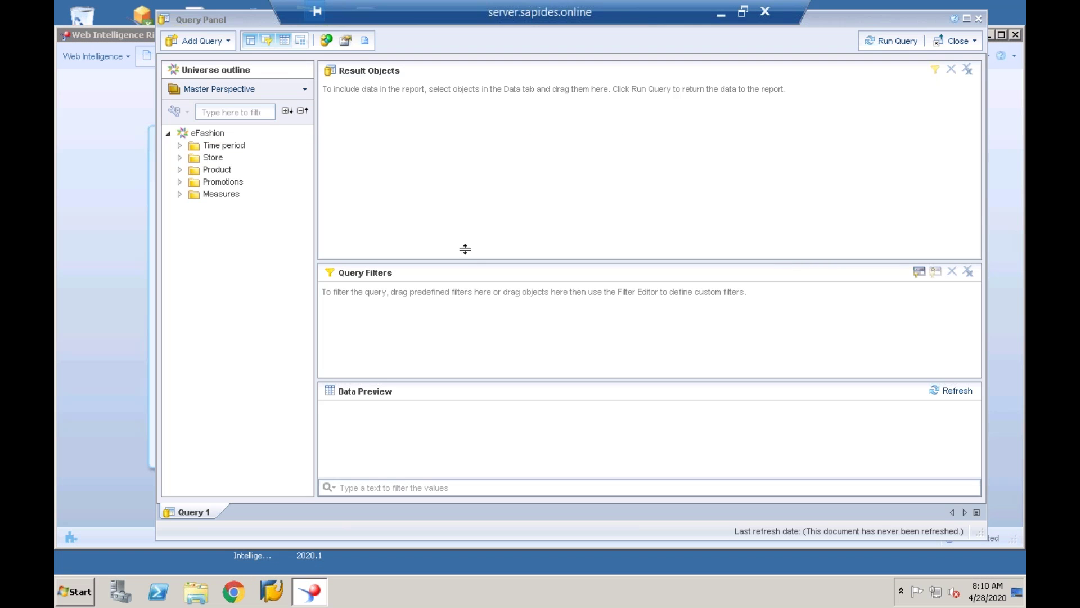
Add the Year, Quarter and Month dimensions from the Time period class to the query's result objects.
{"action": "left_click", "coordinate": [178, 146]}
{"action": "left_click_drag", "start_coordinate": [223, 157], "coordinate": [404, 125]}
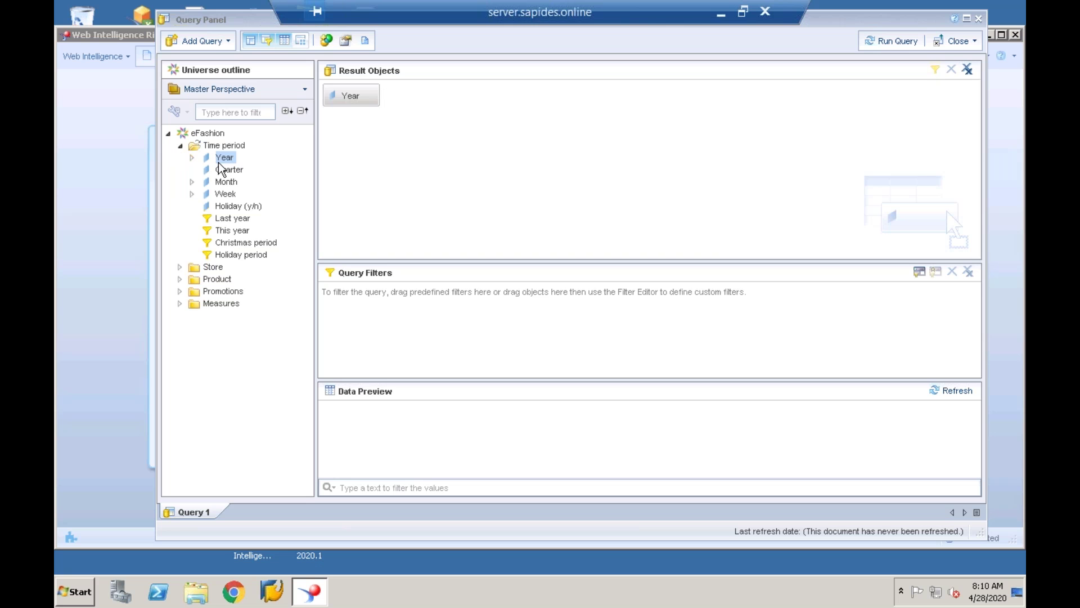
{"action": "left_click", "coordinate": [180, 146]}
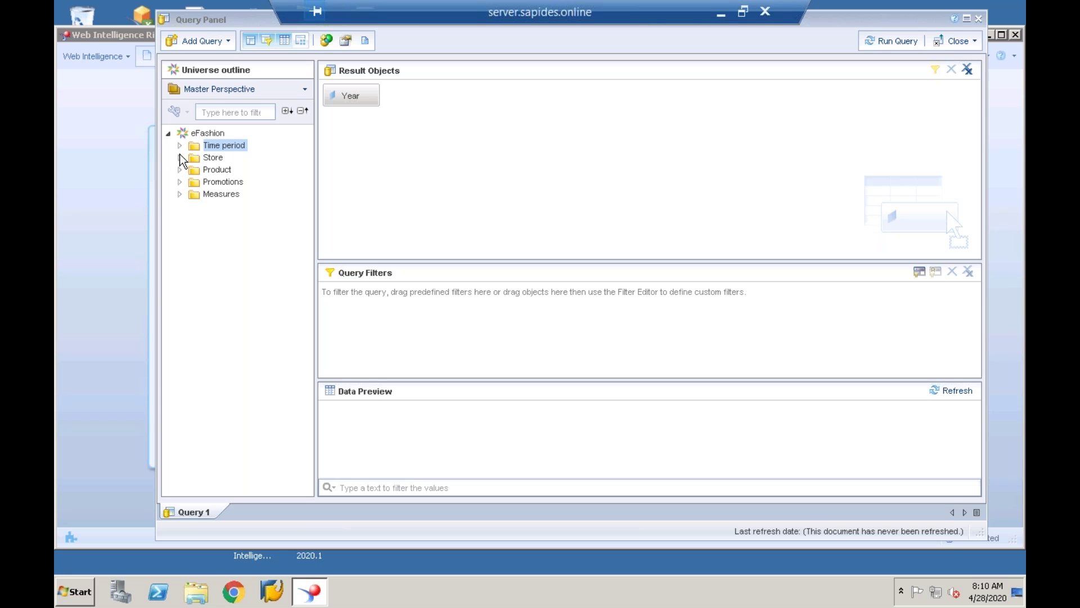
{"action": "left_click", "coordinate": [181, 146]}
{"action": "left_click_drag", "start_coordinate": [230, 171], "coordinate": [433, 156]}
{"action": "left_click", "coordinate": [236, 182]}
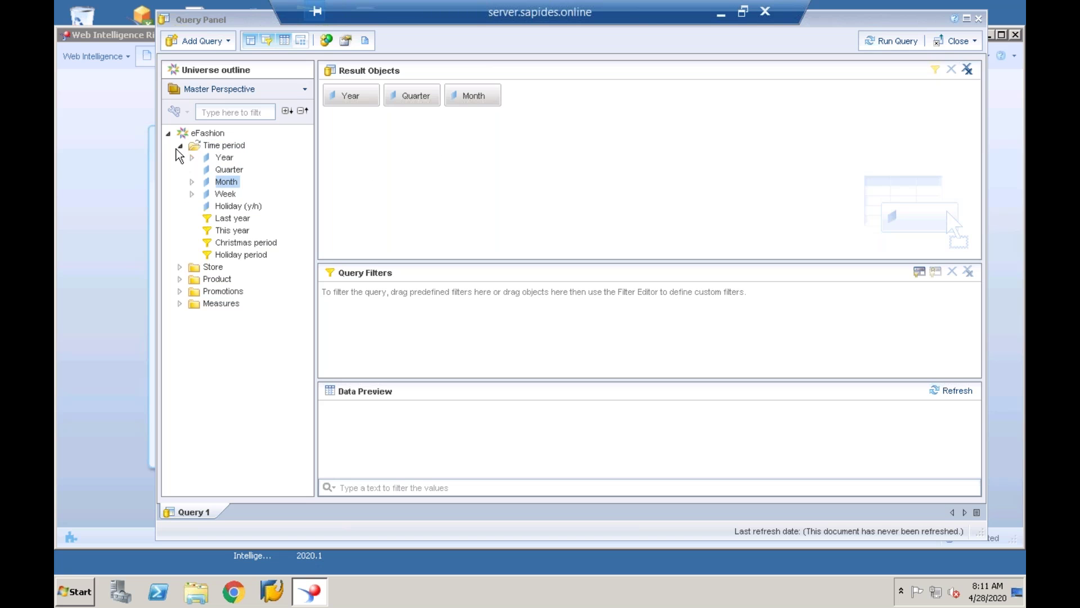
{"action": "left_click", "coordinate": [180, 146]}
Add the State and City dimensions from the Store class to the query's result objects.
{"action": "left_click", "coordinate": [179, 158]}
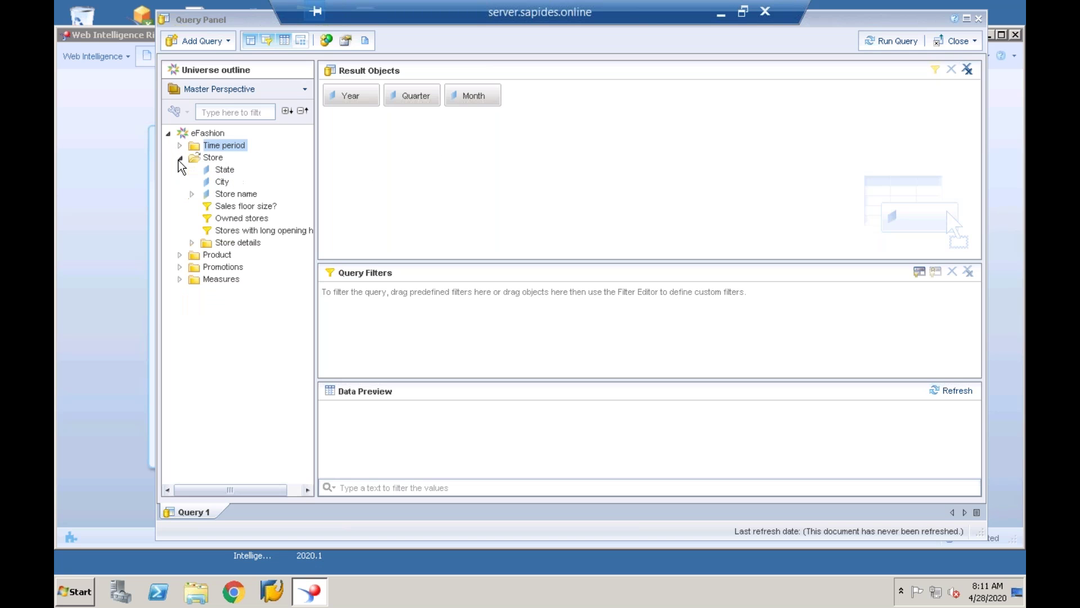
{"action": "left_click", "coordinate": [225, 171]}
{"action": "left_click_drag", "start_coordinate": [283, 175], "coordinate": [441, 183]}
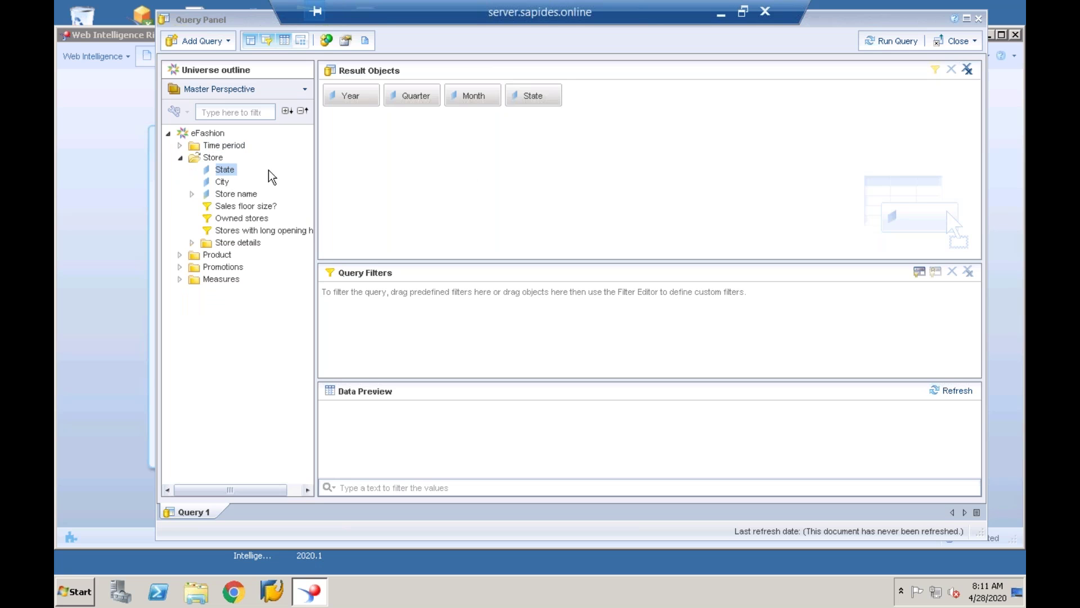
{"action": "left_click", "coordinate": [241, 180]}
{"action": "left_click_drag", "start_coordinate": [242, 184], "coordinate": [424, 177]}
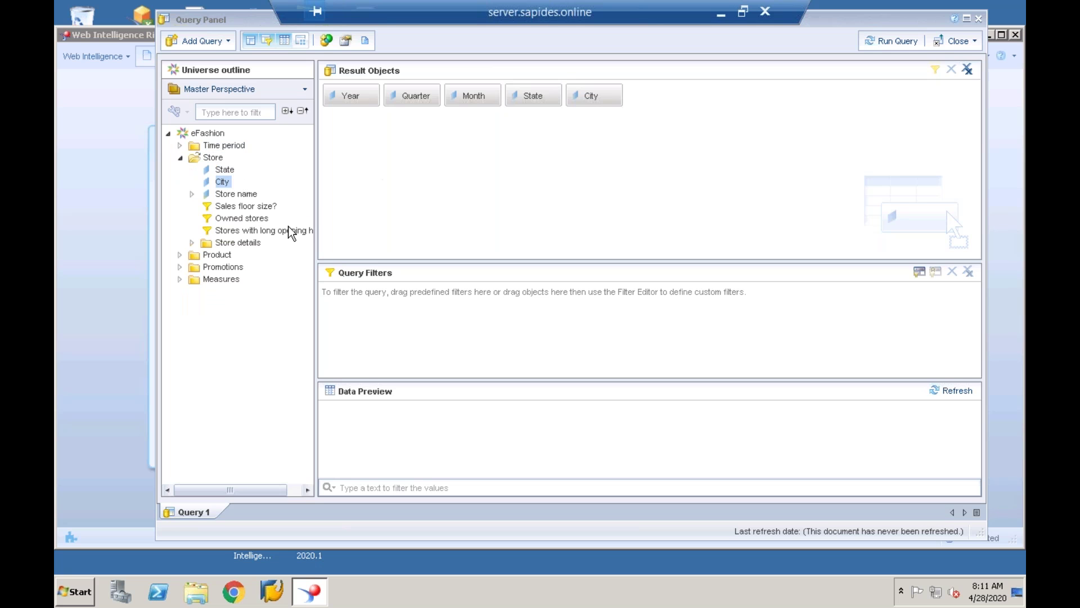
{"action": "left_click", "coordinate": [180, 158]}
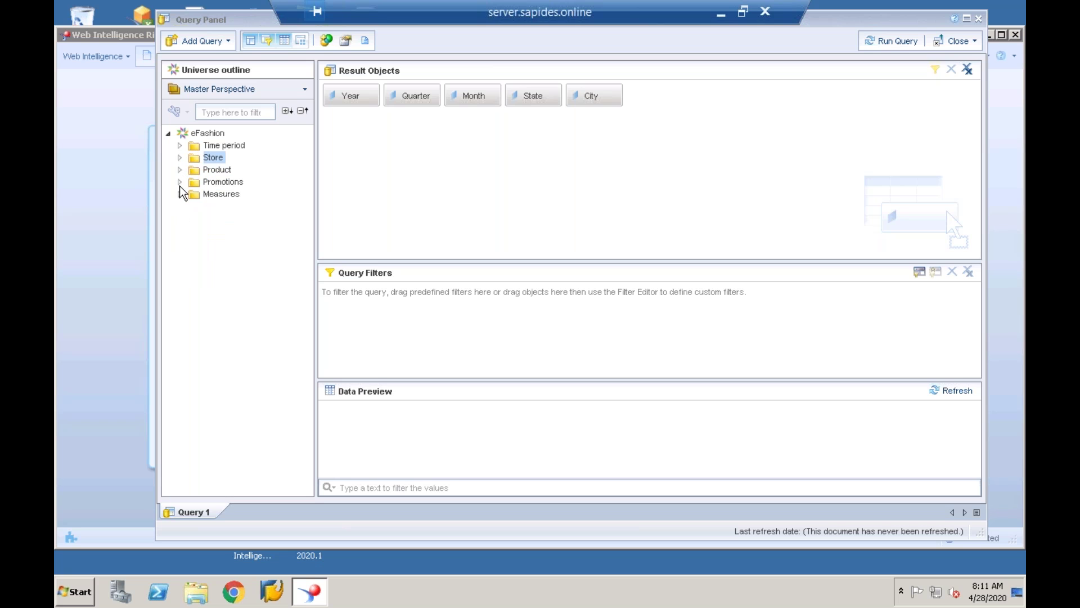
Add the Category dimension from the Product class to the query's result objects.
{"action": "left_click", "coordinate": [180, 182]}
{"action": "left_click", "coordinate": [180, 182]}
{"action": "left_click", "coordinate": [180, 170]}
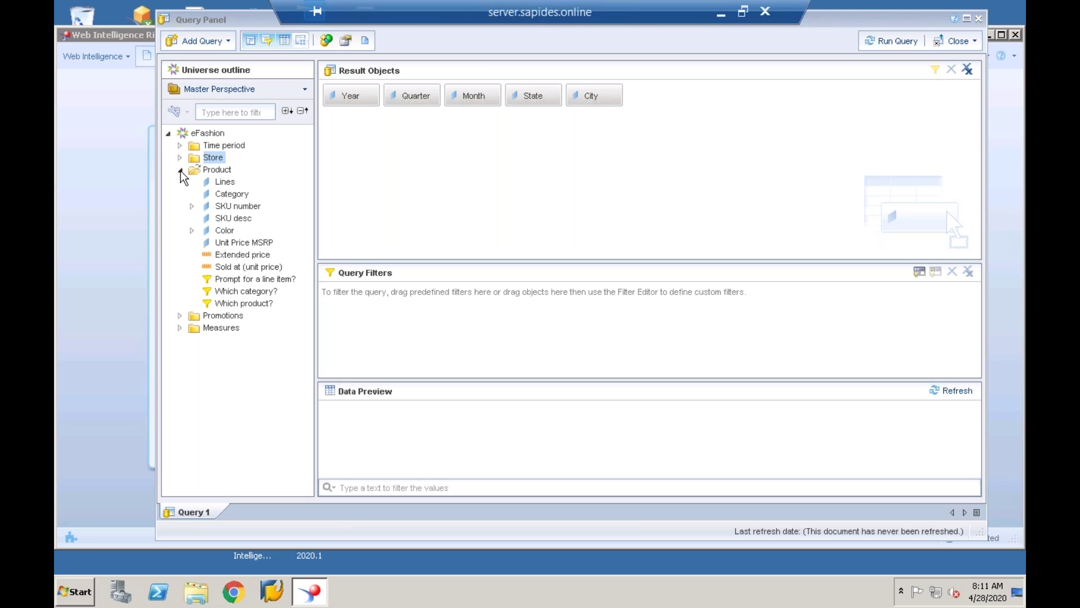
{"action": "left_click_drag", "start_coordinate": [230, 194], "coordinate": [403, 186]}
{"action": "left_click", "coordinate": [184, 172]}
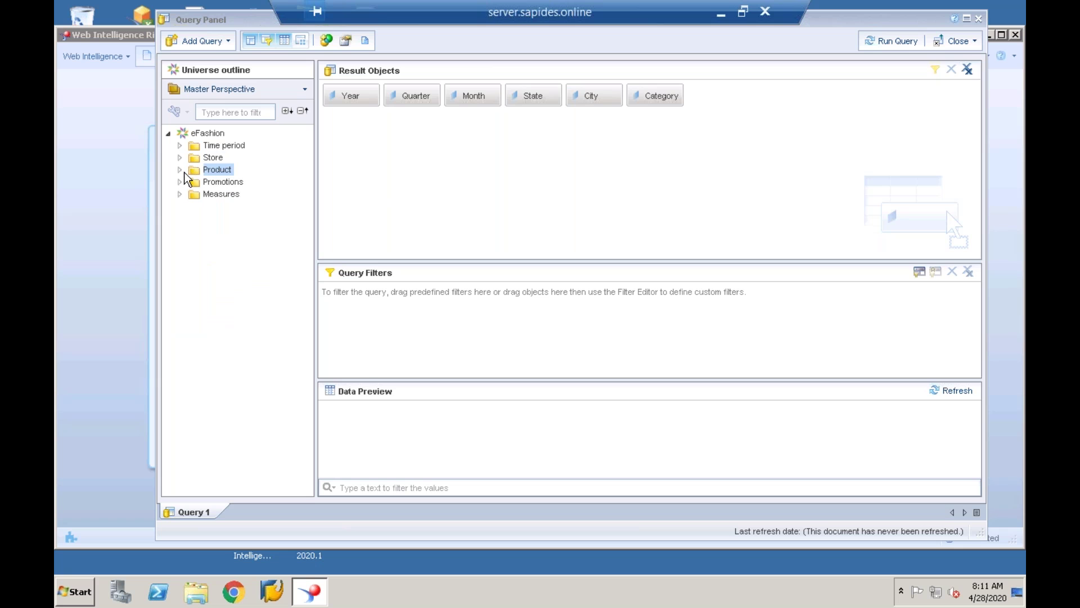
Add the Sales revenue and Quantity sold measures to the result objects and run the query.
{"action": "left_click", "coordinate": [180, 195]}
{"action": "left_click_drag", "start_coordinate": [224, 211], "coordinate": [405, 205]}
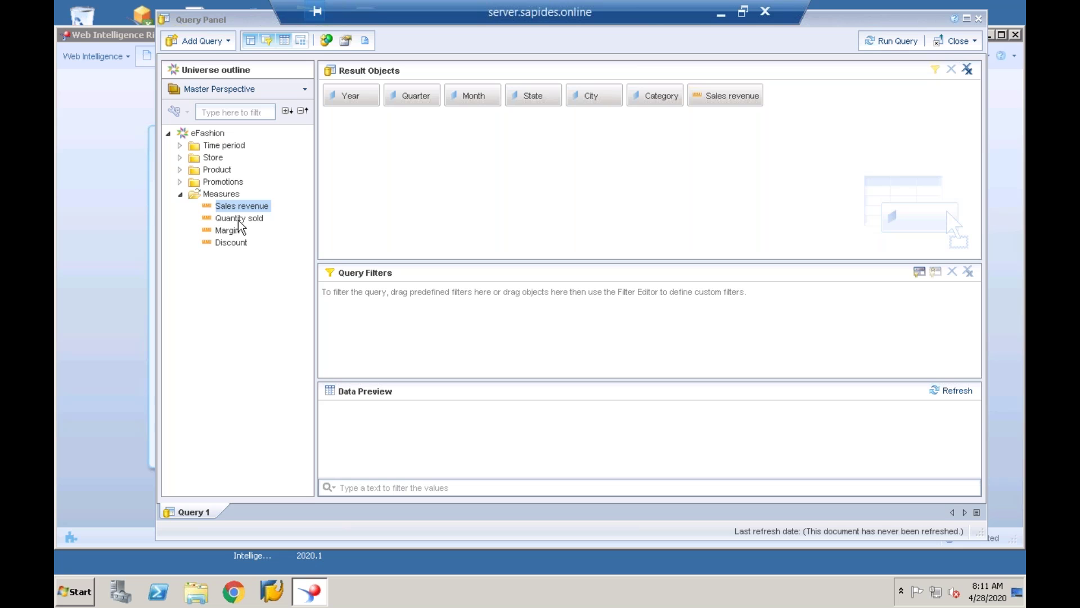
{"action": "left_click_drag", "start_coordinate": [240, 222], "coordinate": [428, 211]}
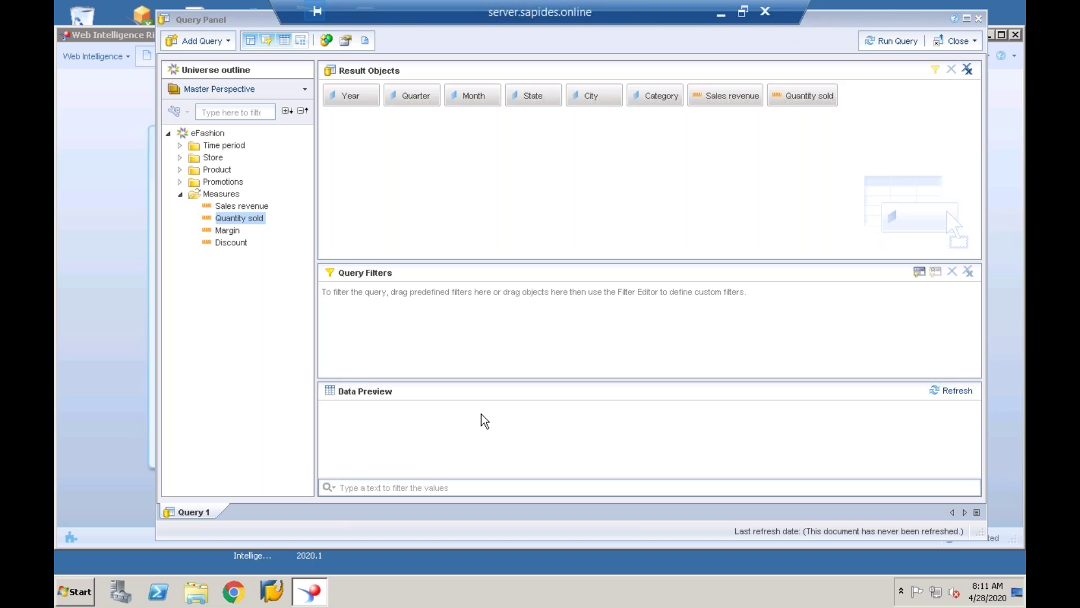
{"action": "left_click", "coordinate": [885, 42]}
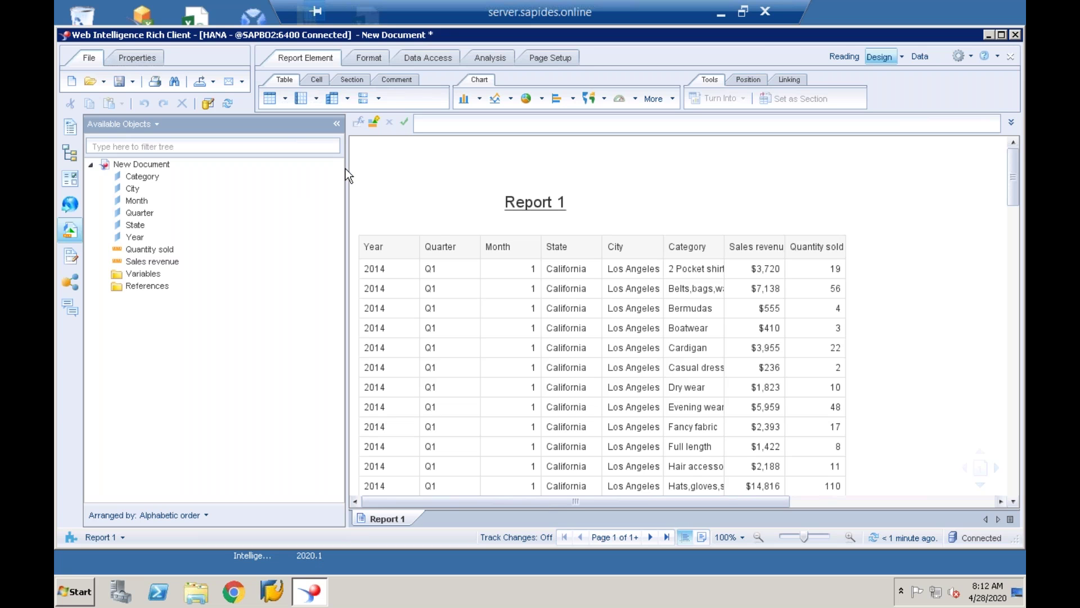
Narrow the Available Objects pane to enlarge the report area and look through the cell, section and table element options.
{"action": "left_click_drag", "start_coordinate": [346, 169], "coordinate": [288, 174]}
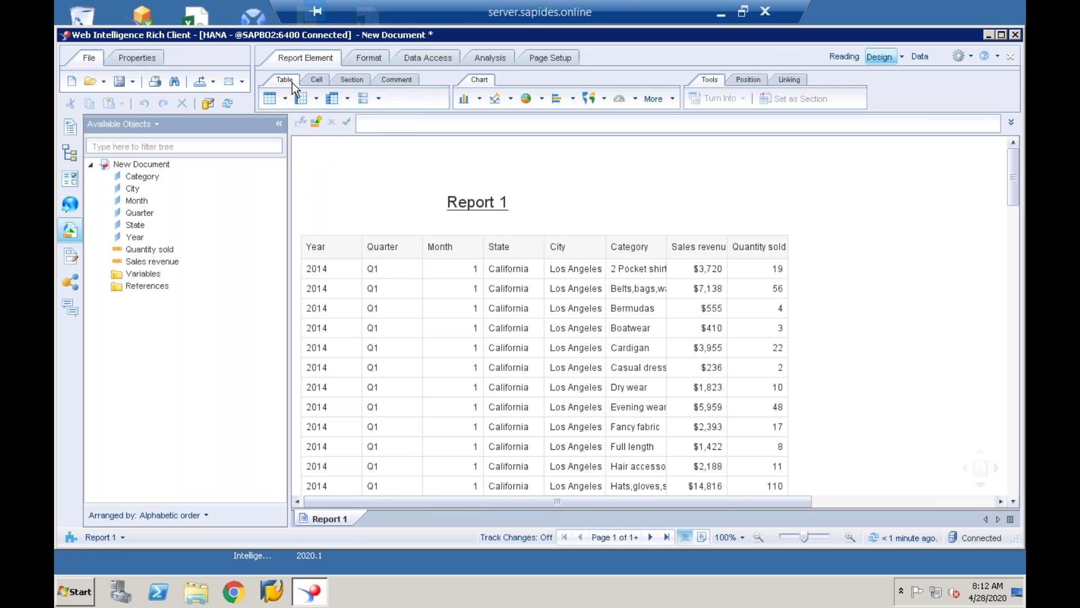
{"action": "left_click", "coordinate": [322, 84]}
{"action": "left_click", "coordinate": [338, 83]}
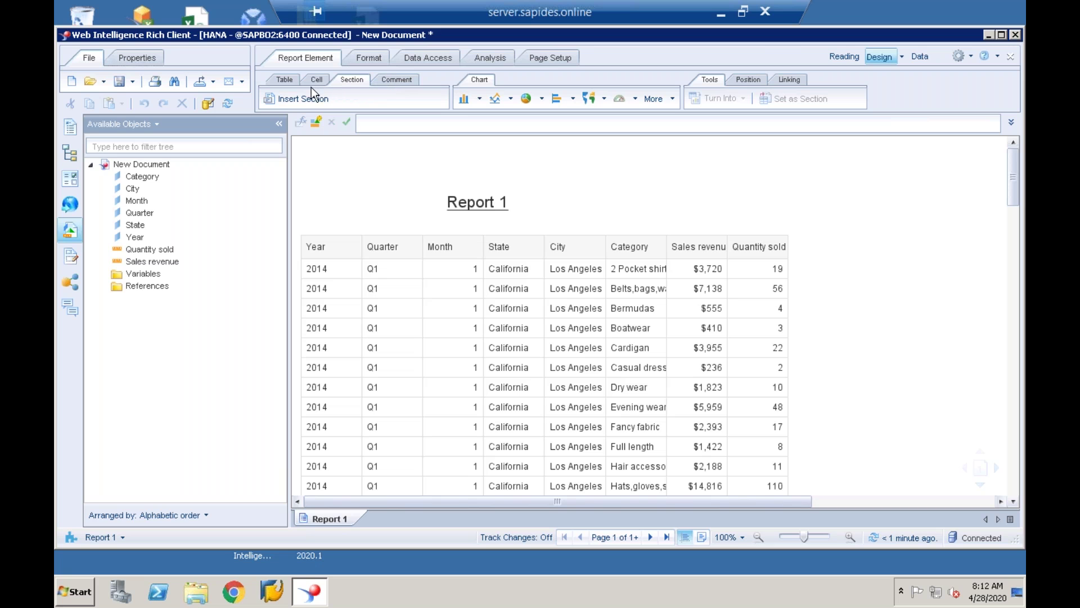
{"action": "left_click", "coordinate": [294, 84]}
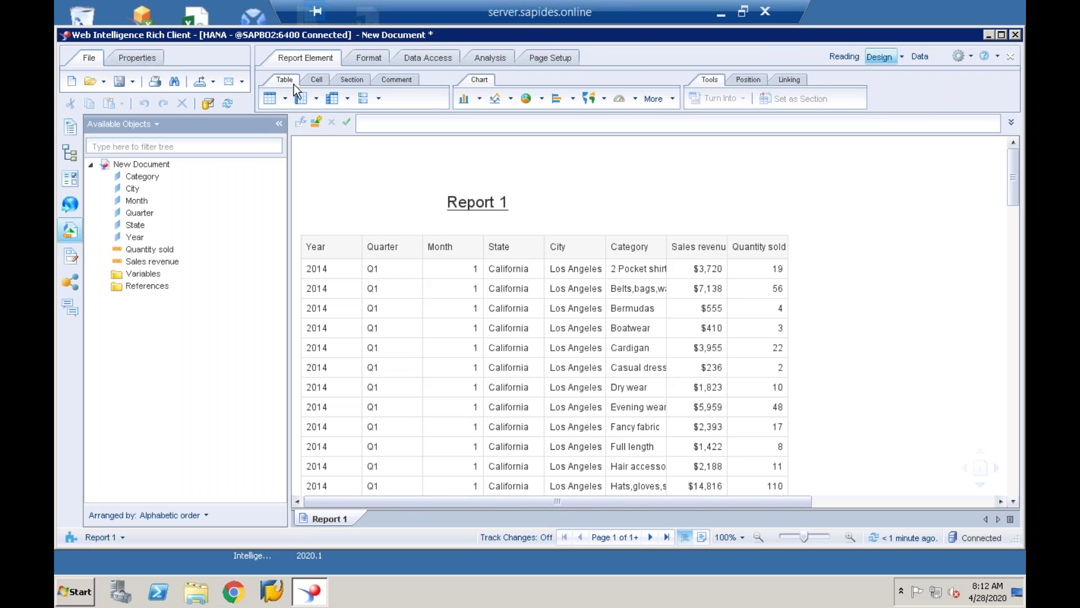
{"action": "left_click", "coordinate": [333, 102]}
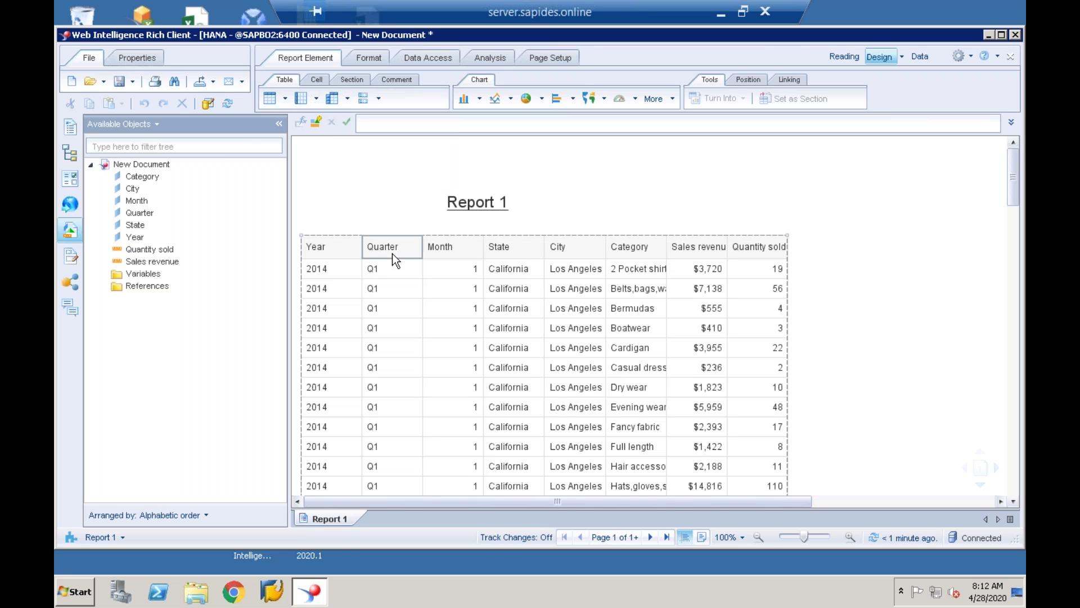
Remove the Quarter column from the Report 1 table.
{"action": "left_click", "coordinate": [373, 262]}
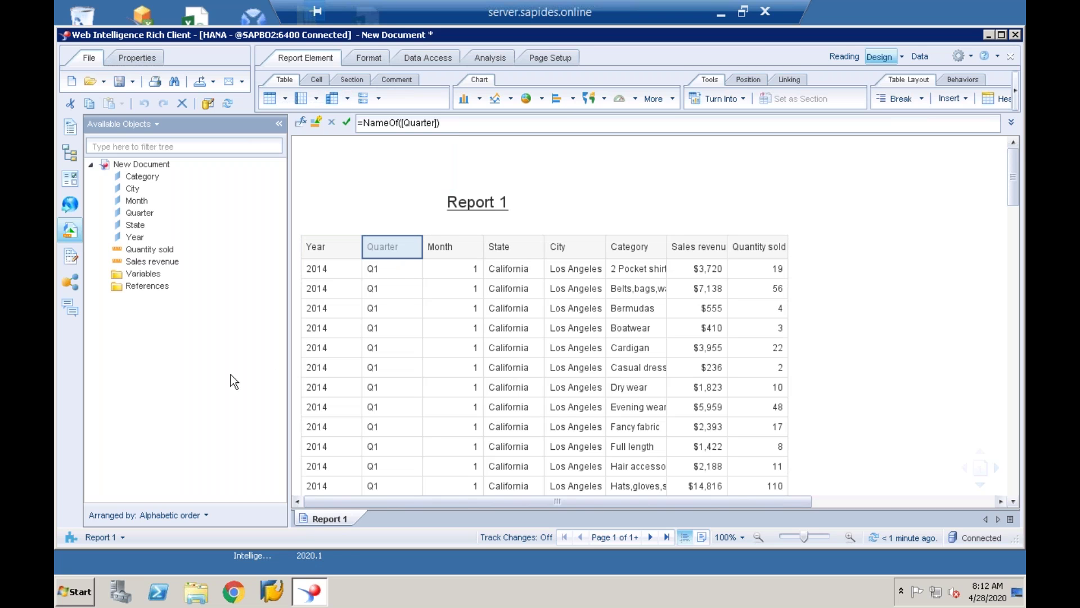
{"action": "key", "text": "Delete"}
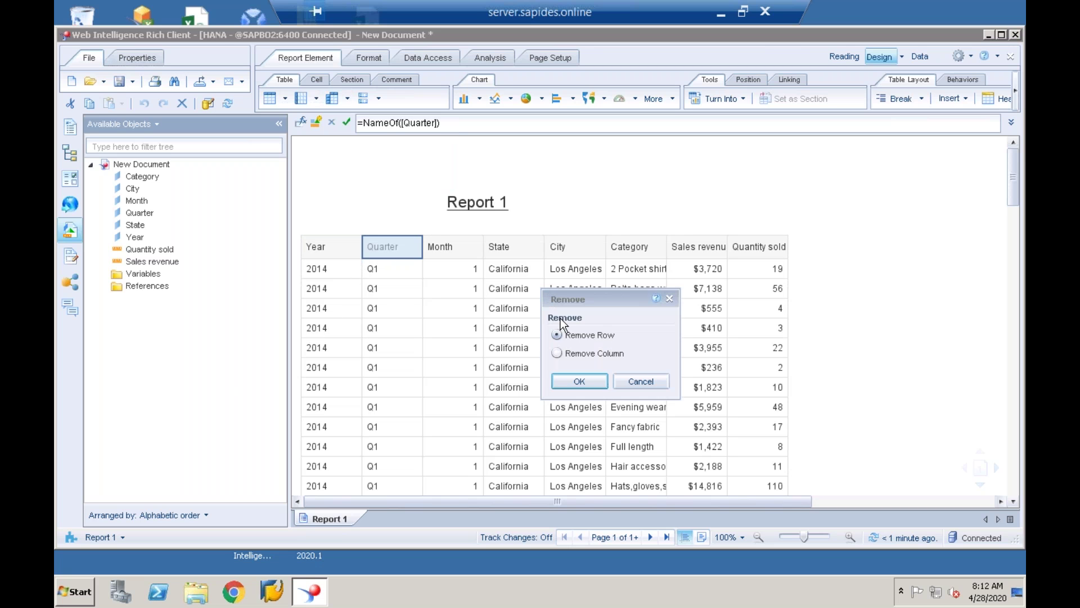
{"action": "left_click", "coordinate": [574, 355]}
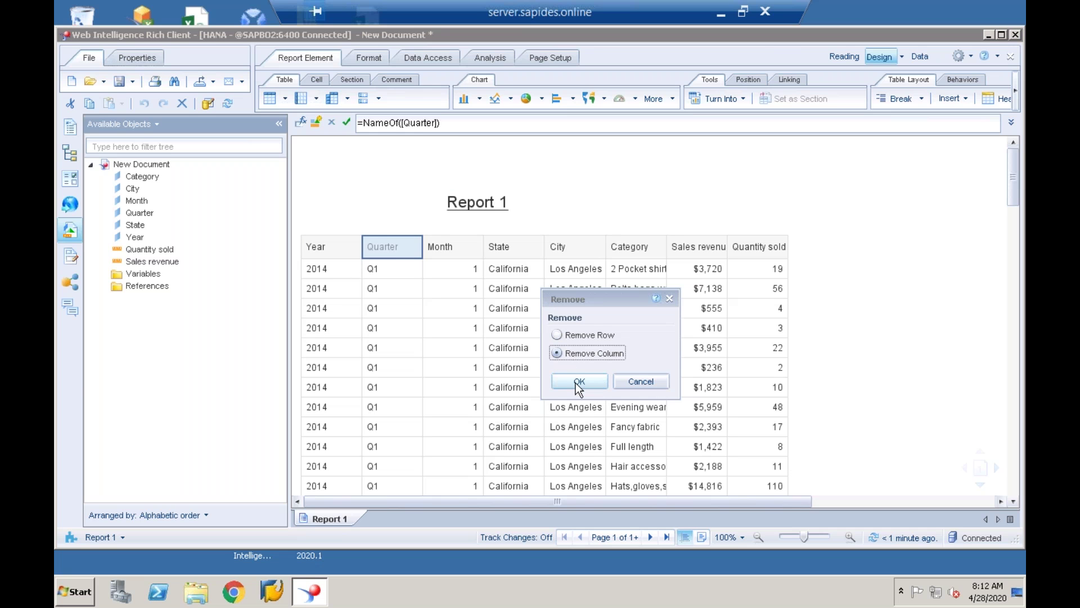
{"action": "left_click", "coordinate": [579, 382]}
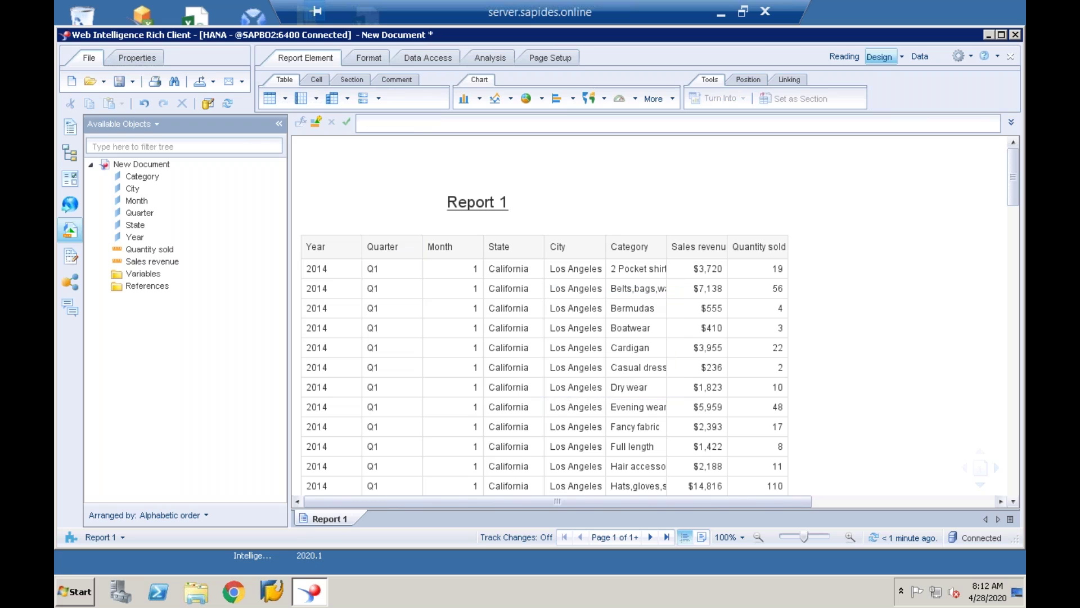
Remove the Month column from the Report 1 table.
{"action": "left_click", "coordinate": [391, 249]}
{"action": "key", "text": "Delete"}
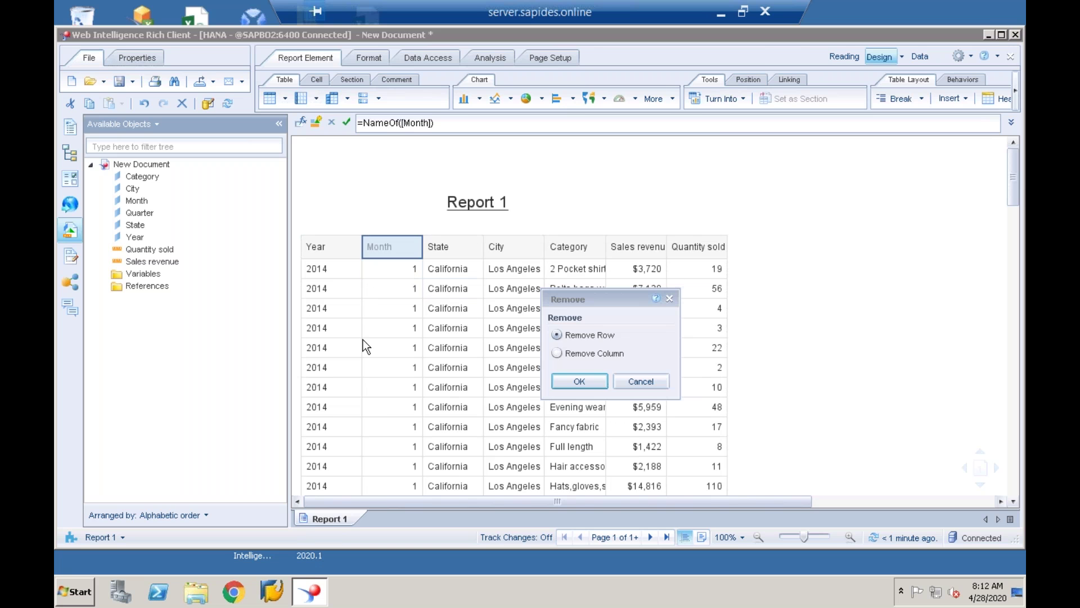
{"action": "left_click", "coordinate": [556, 353]}
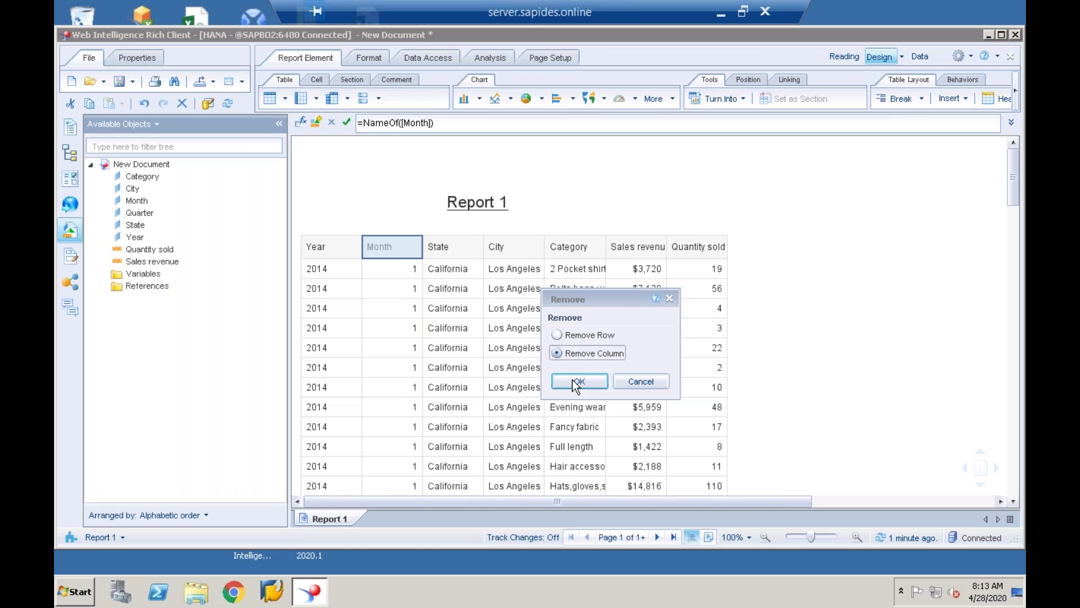
{"action": "left_click", "coordinate": [578, 383]}
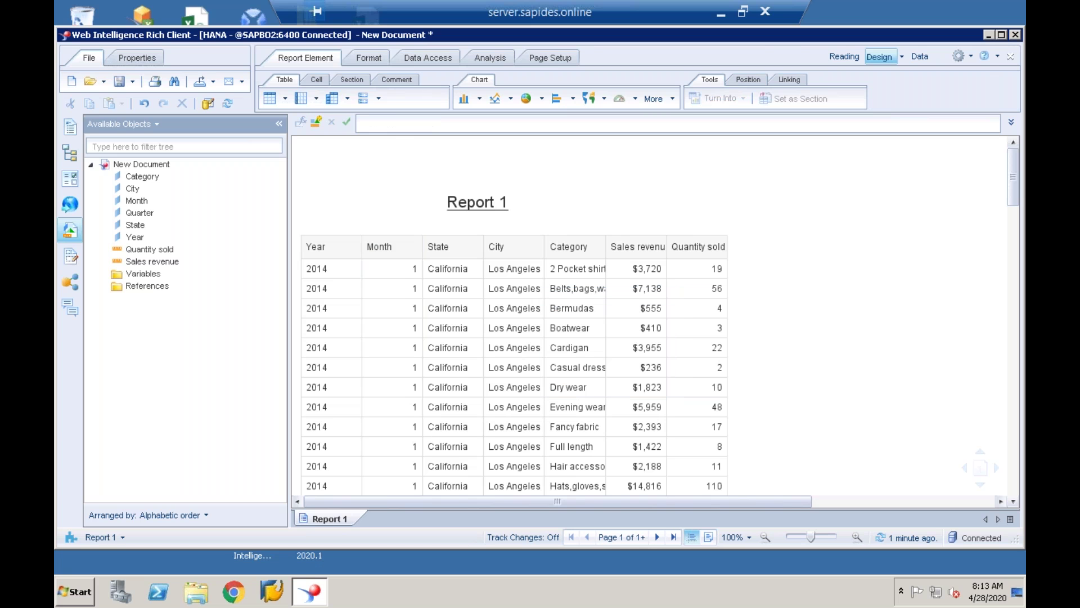
Select the entire remaining data table in Report 1 and delete it, keeping the report title.
{"action": "left_click", "coordinate": [378, 246]}
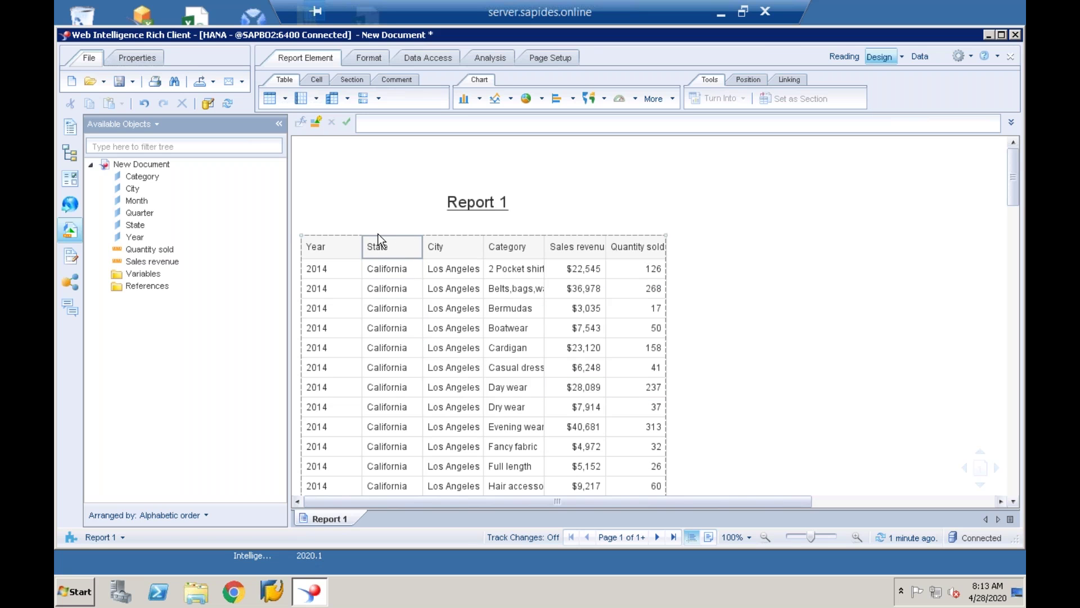
{"action": "left_click", "coordinate": [354, 235]}
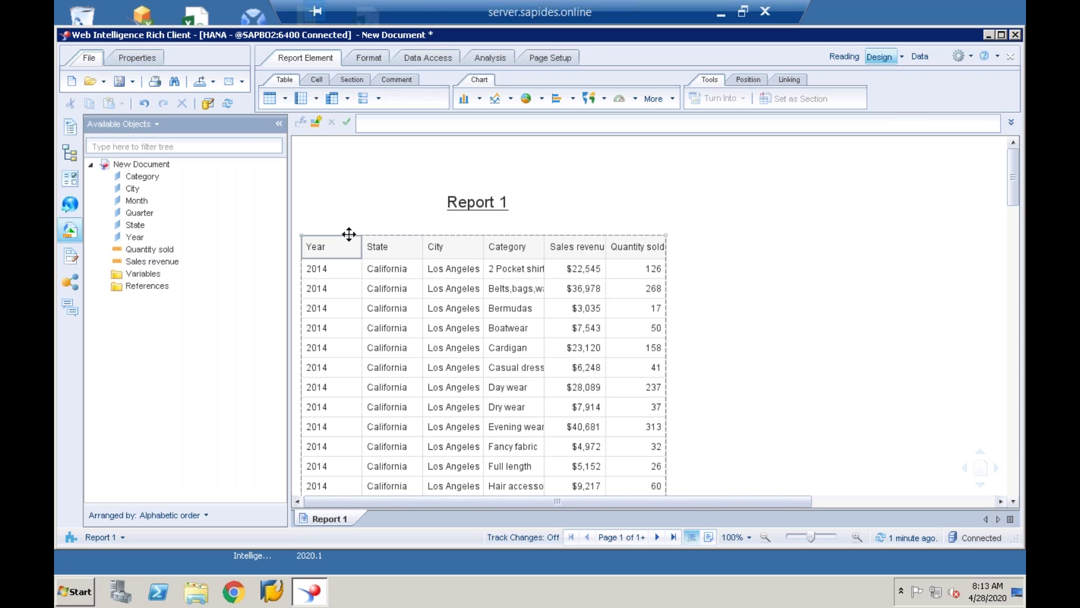
{"action": "left_click", "coordinate": [349, 234]}
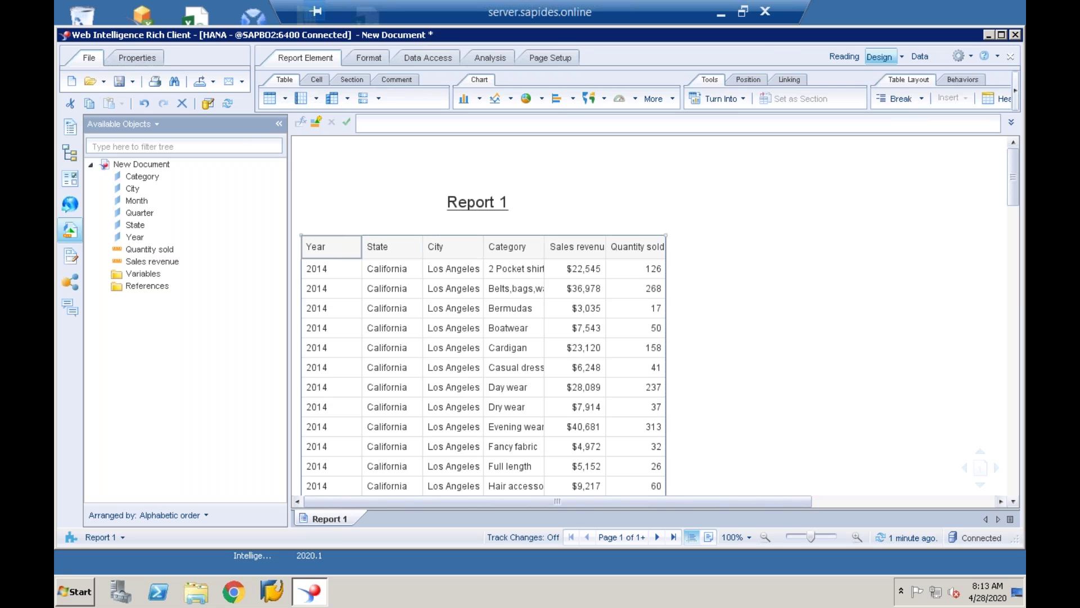
{"action": "key", "text": "Delete"}
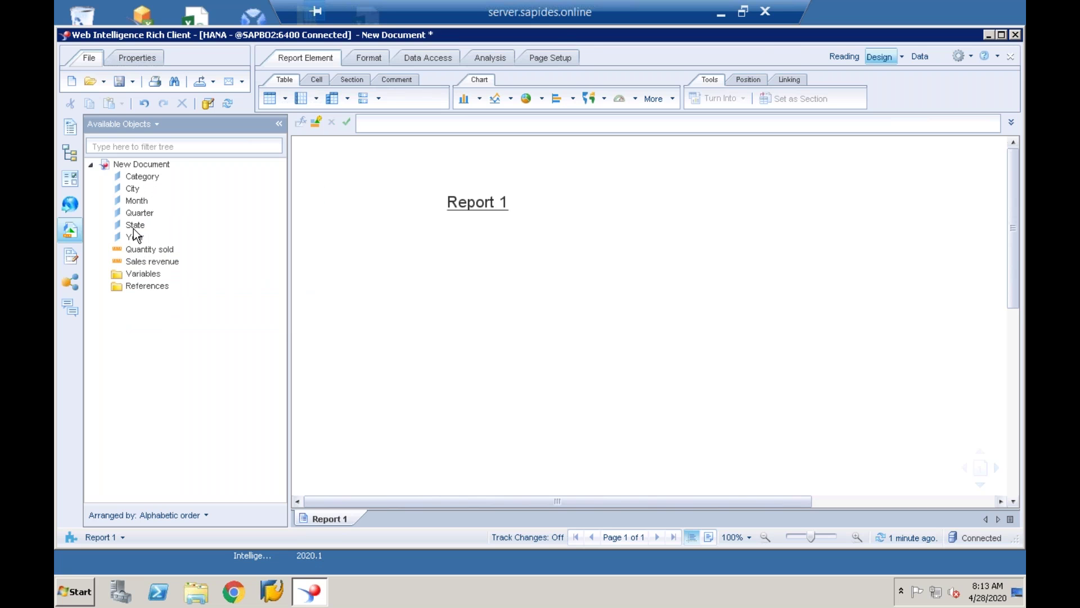
Build a new table below the report title from State and Sales revenue, and autofit the Sales revenue column's width.
{"action": "left_click_drag", "start_coordinate": [134, 225], "coordinate": [388, 298]}
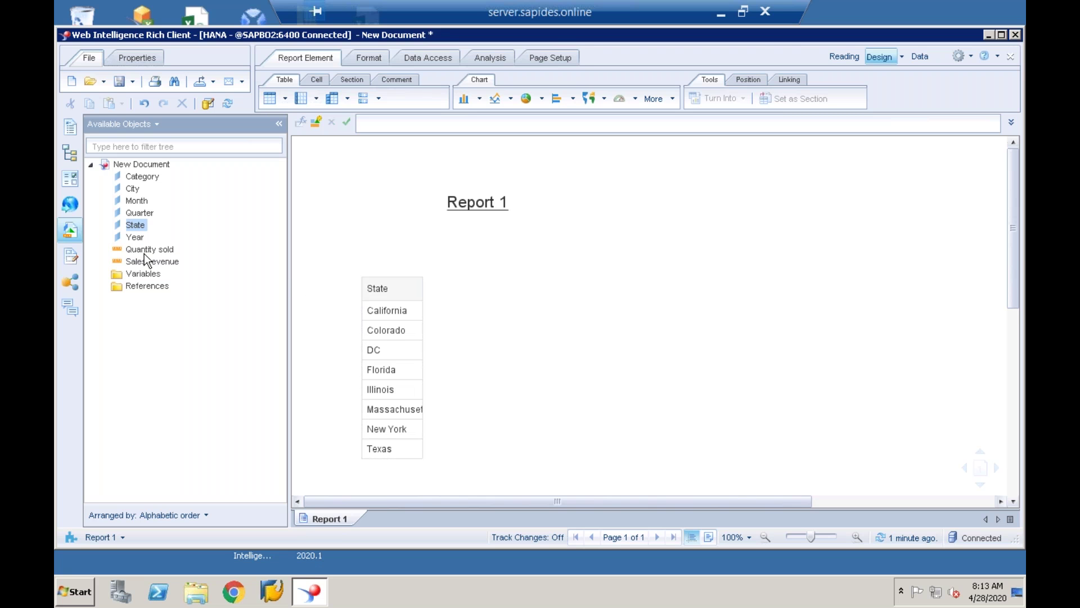
{"action": "left_click_drag", "start_coordinate": [147, 262], "coordinate": [419, 298]}
{"action": "left_click", "coordinate": [431, 289]}
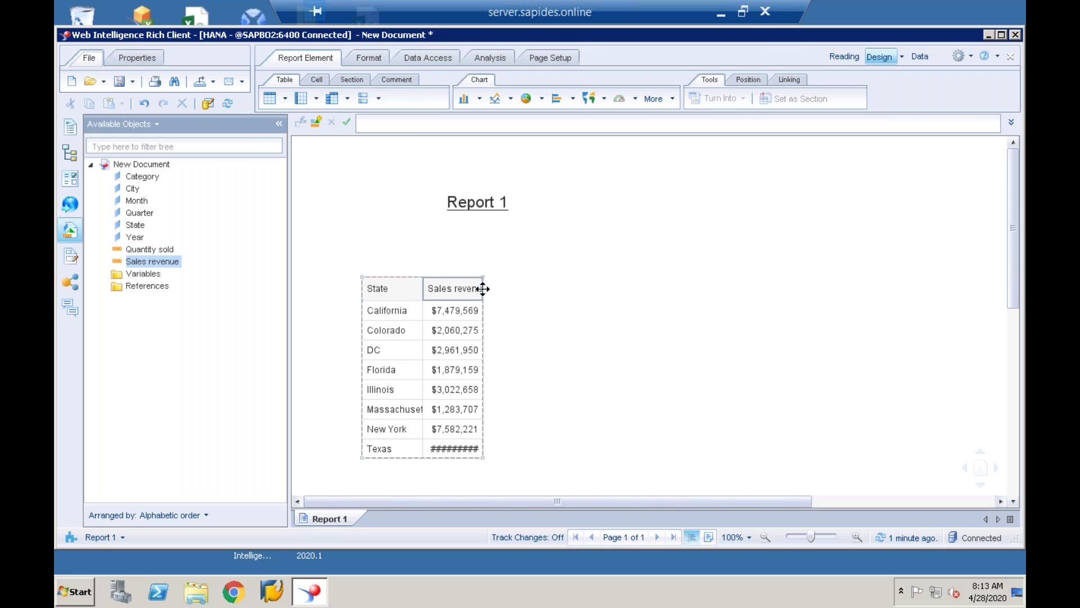
{"action": "double_click", "coordinate": [483, 288]}
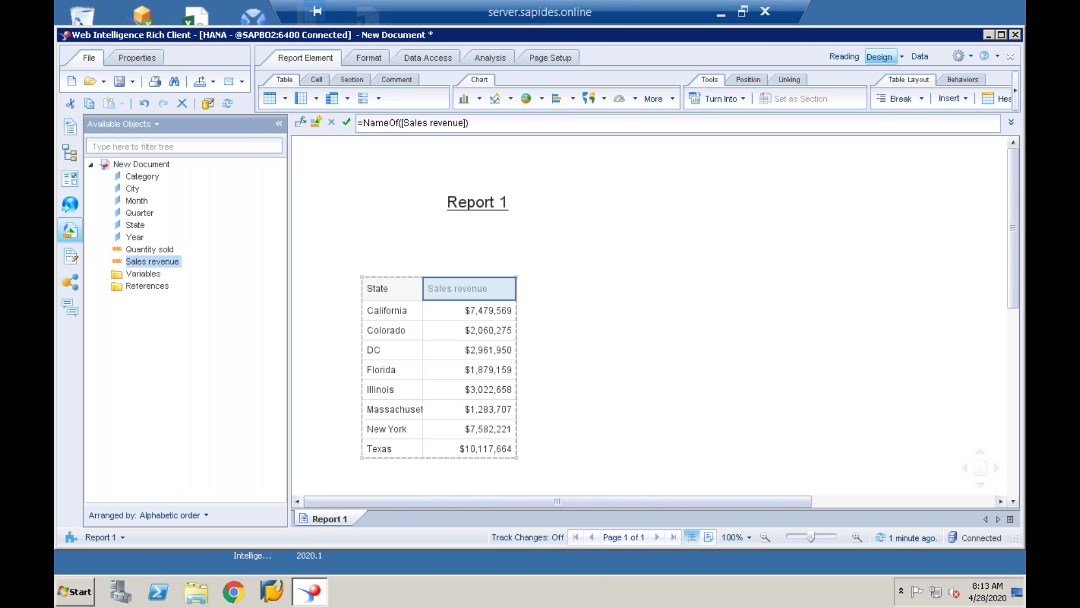
Turn the State and Sales revenue table into a horizontal table.
{"action": "right_click", "coordinate": [405, 277]}
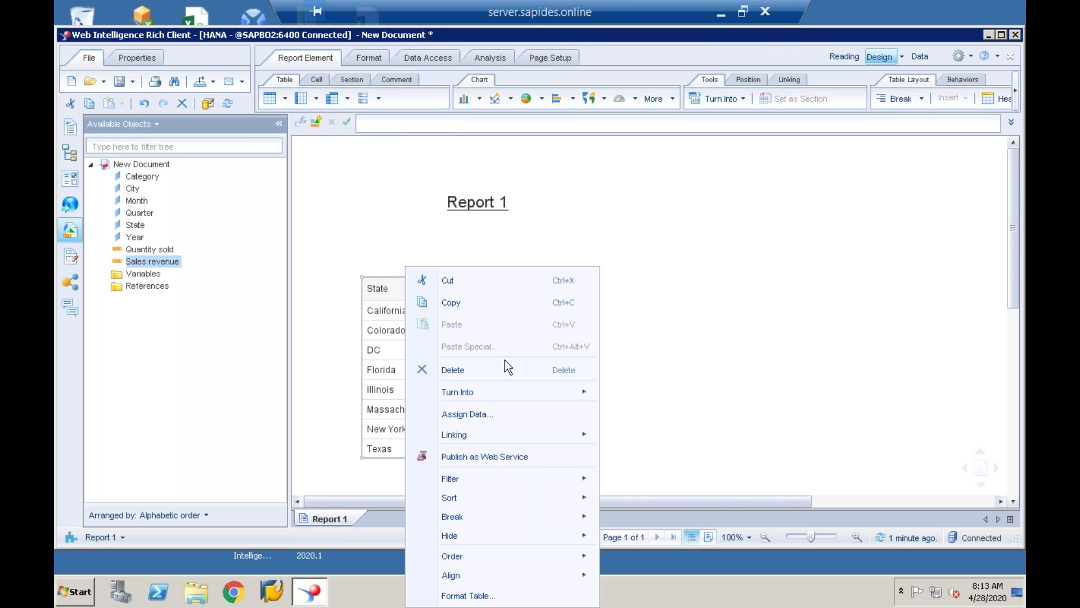
{"action": "mouse_move", "coordinate": [562, 389]}
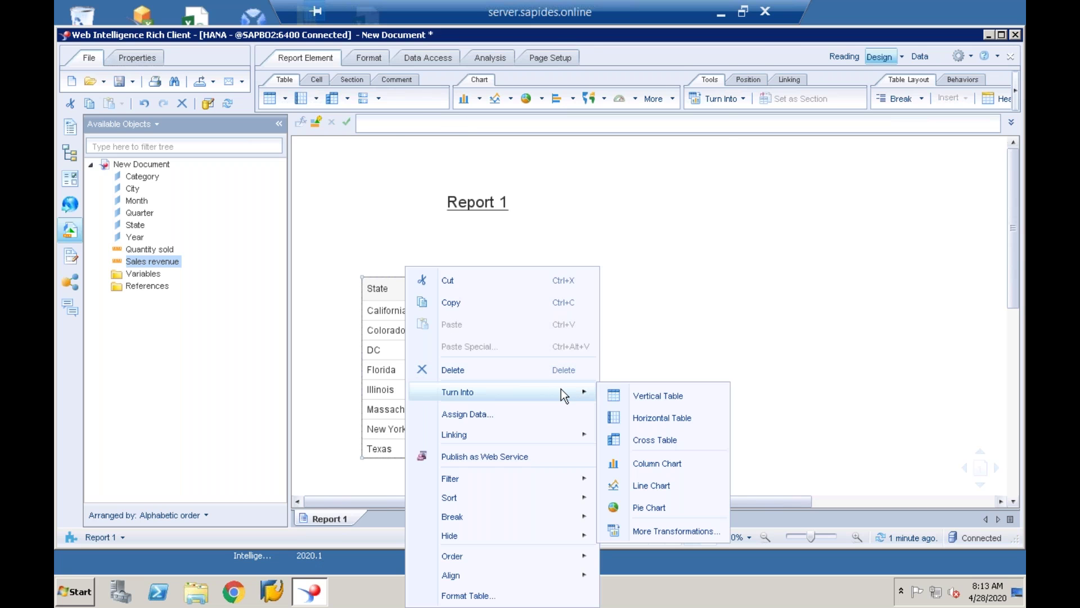
{"action": "left_click", "coordinate": [651, 420]}
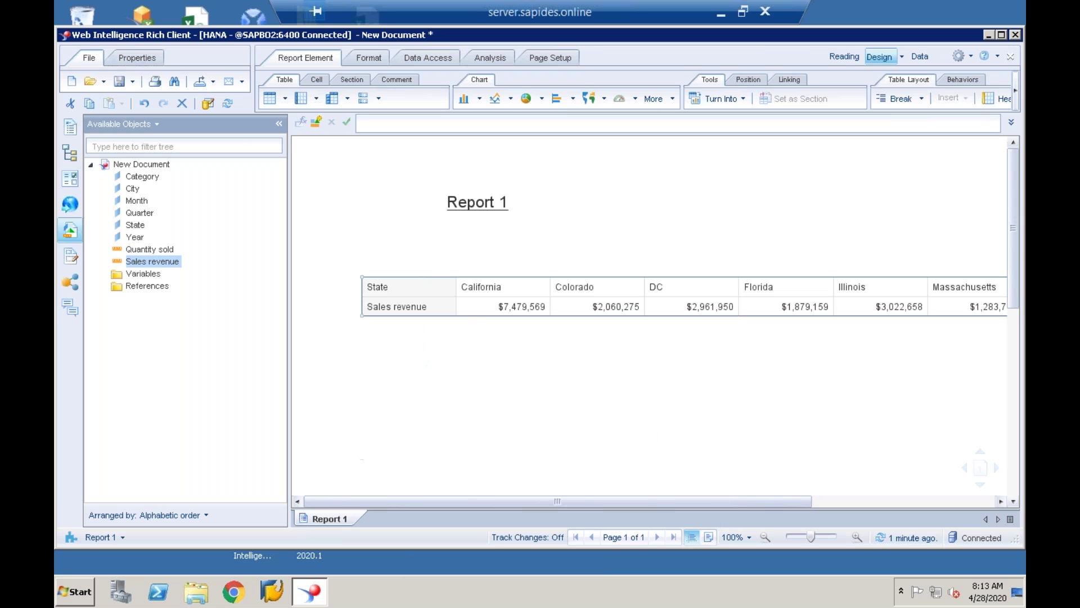
Turn the horizontal State and Sales revenue table back into a vertical table.
{"action": "right_click", "coordinate": [427, 275]}
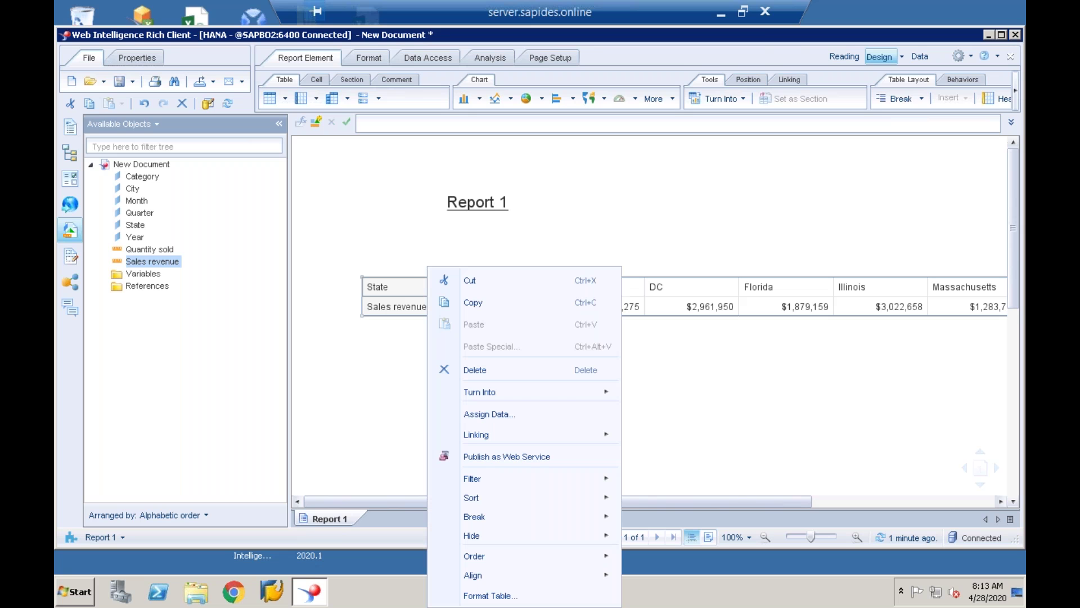
{"action": "mouse_move", "coordinate": [602, 393]}
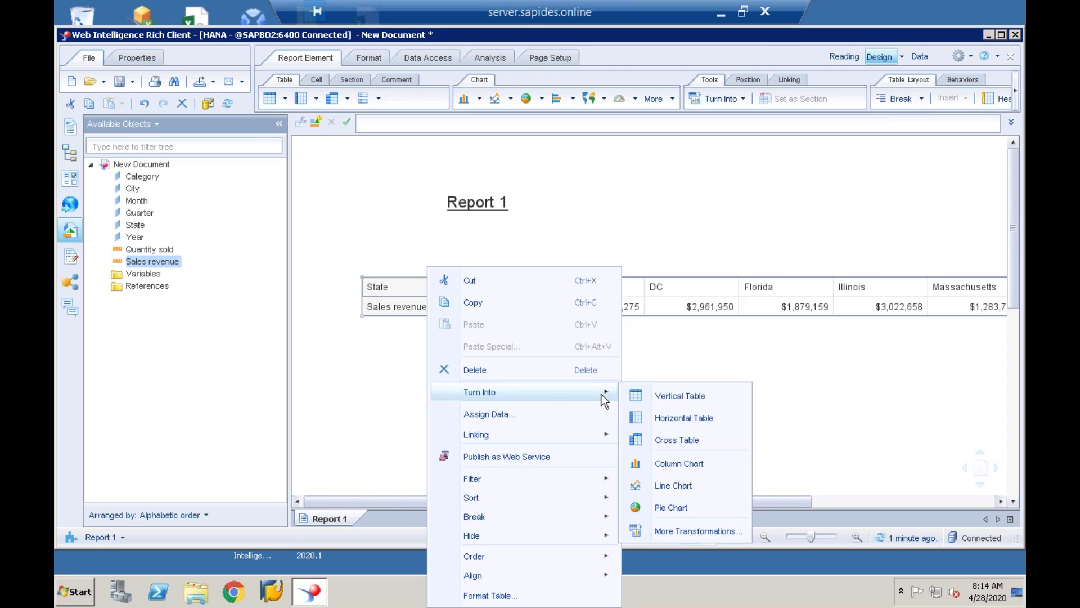
{"action": "left_click", "coordinate": [666, 396]}
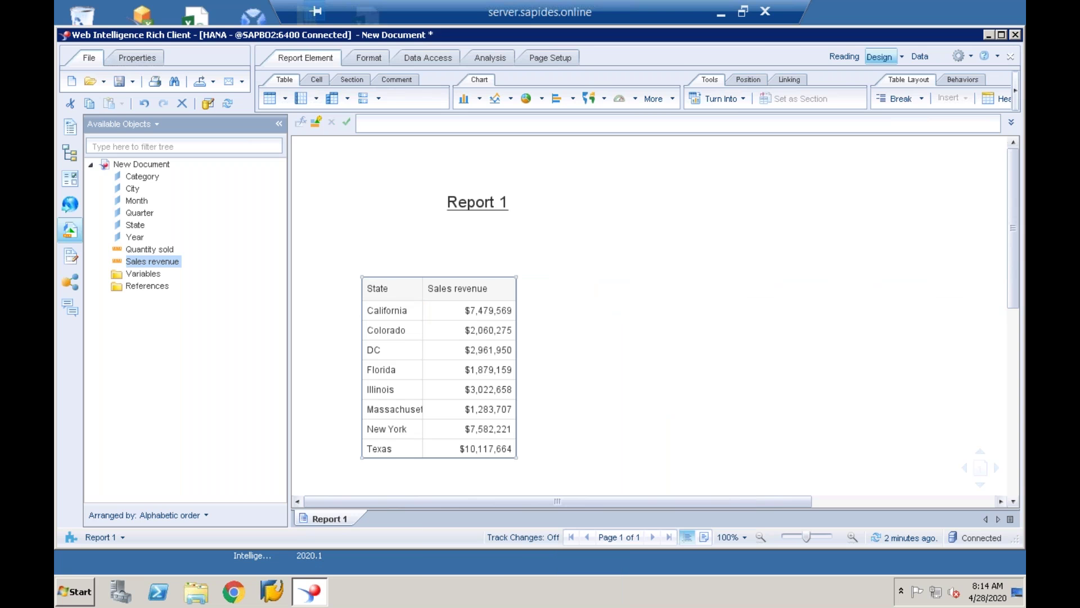
{"action": "left_click", "coordinate": [316, 81]}
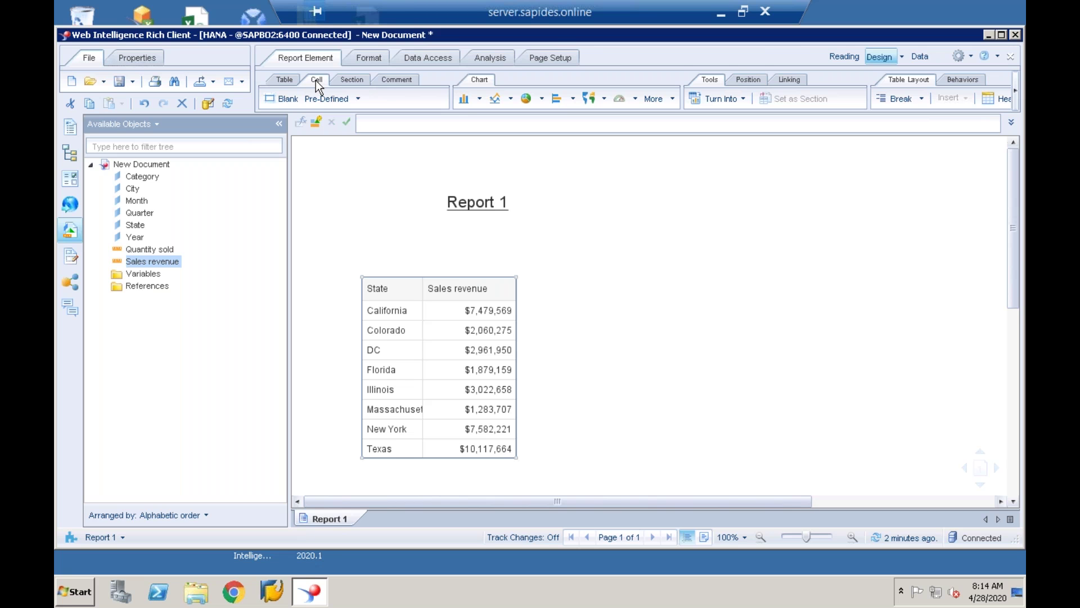
{"action": "left_click", "coordinate": [355, 80]}
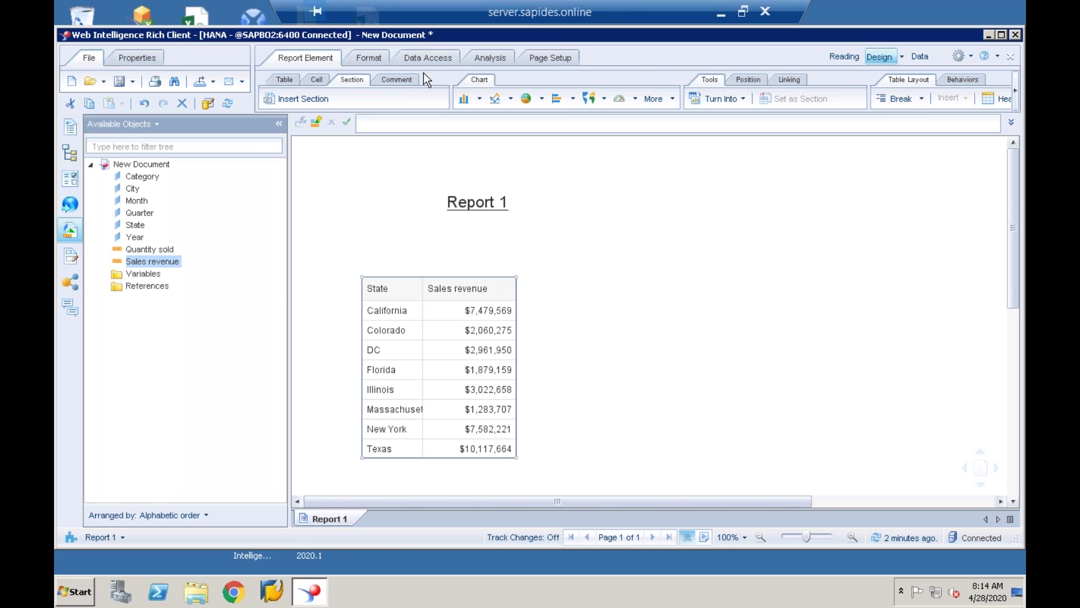
Move the table up to the report's left edge and insert an empty column chart to the right of it.
{"action": "left_click_drag", "start_coordinate": [405, 275], "coordinate": [343, 255]}
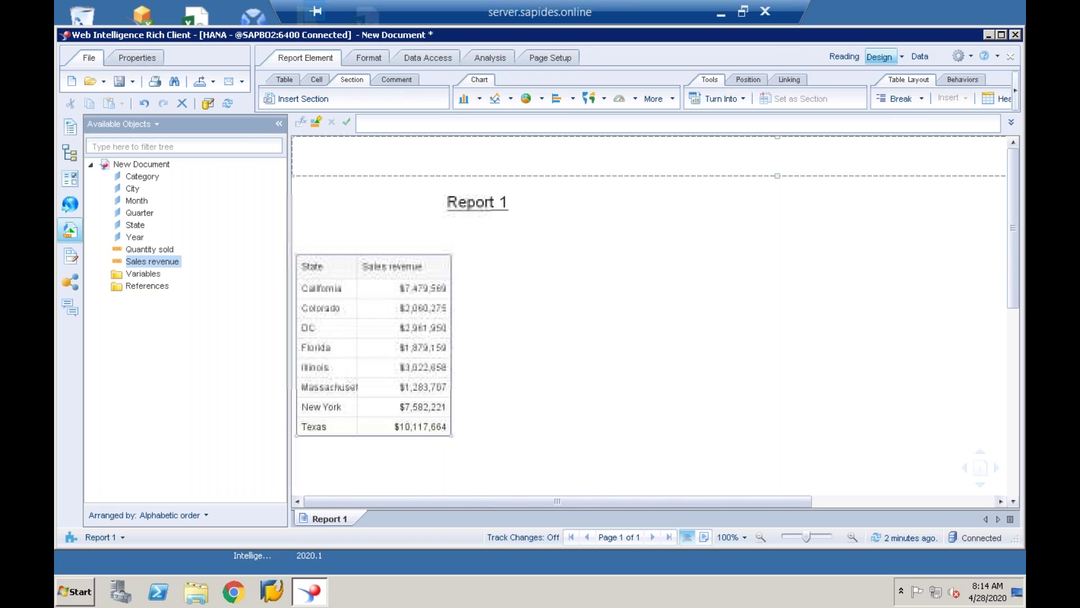
{"action": "left_click", "coordinate": [464, 100]}
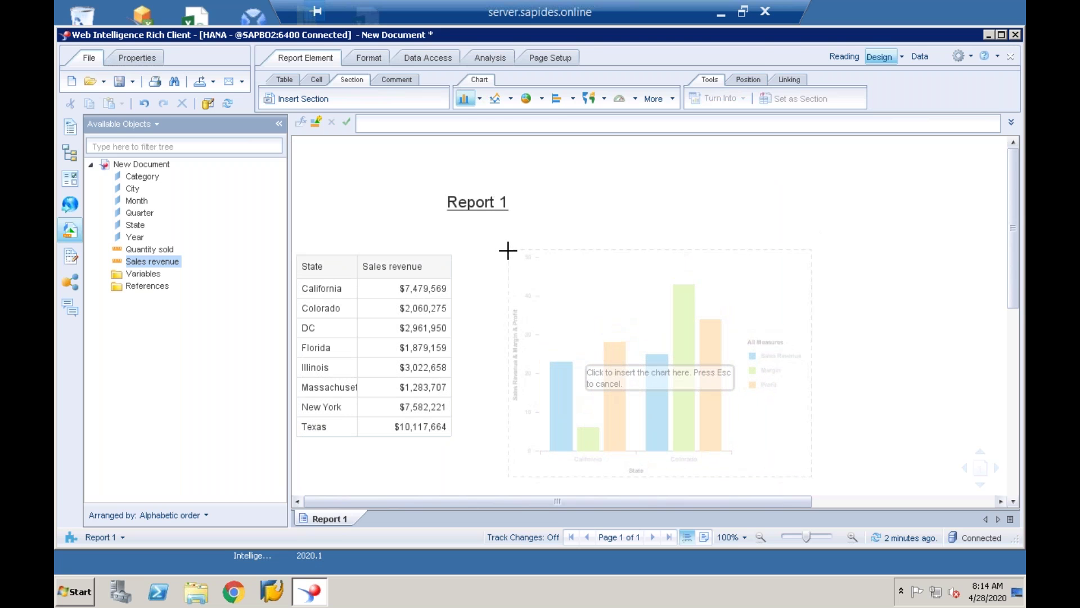
{"action": "left_click", "coordinate": [506, 253]}
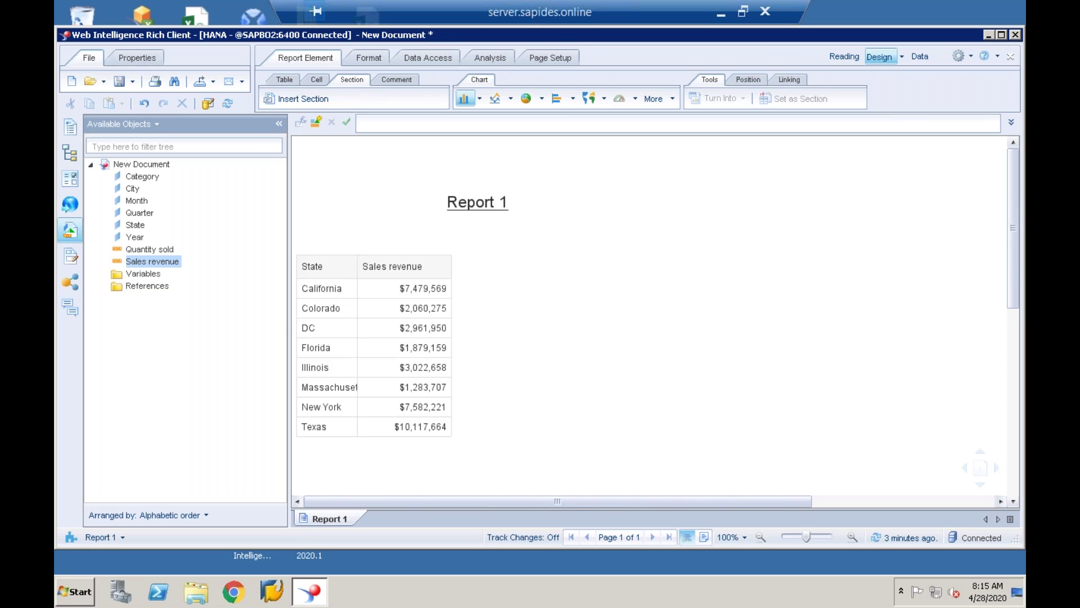
{"action": "left_click", "coordinate": [508, 254]}
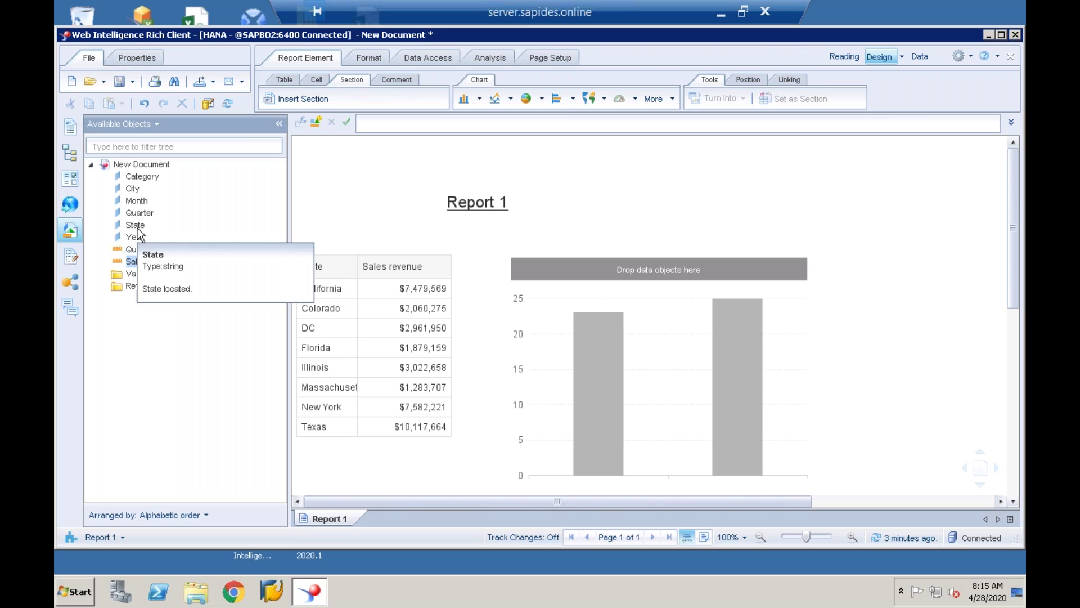
Assign State and Sales revenue to the empty column chart.
{"action": "left_click_drag", "start_coordinate": [137, 228], "coordinate": [630, 361]}
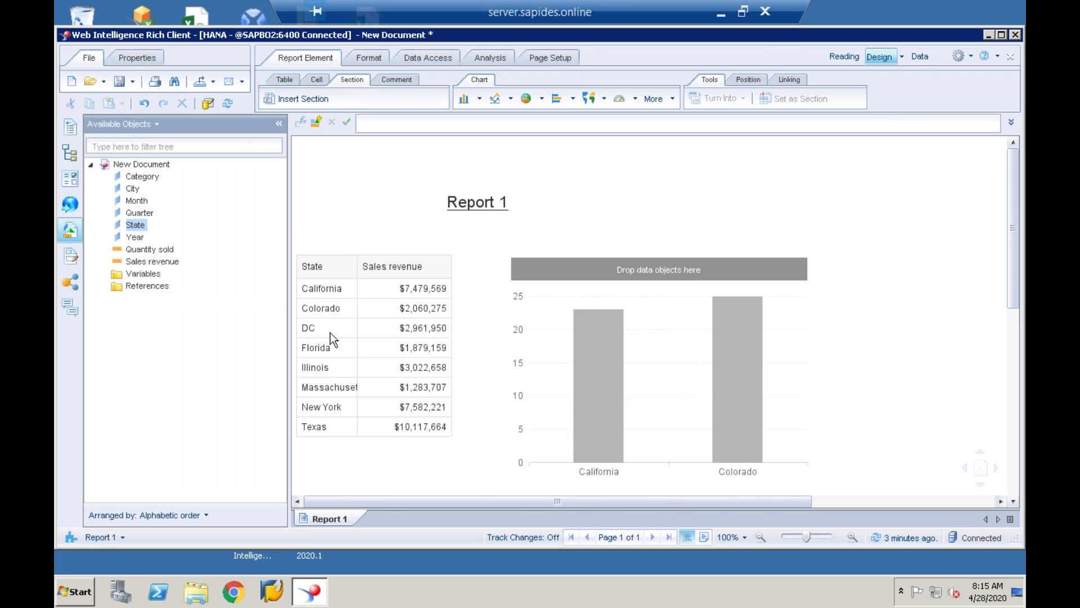
{"action": "left_click_drag", "start_coordinate": [152, 262], "coordinate": [577, 338]}
{"action": "left_click", "coordinate": [769, 339]}
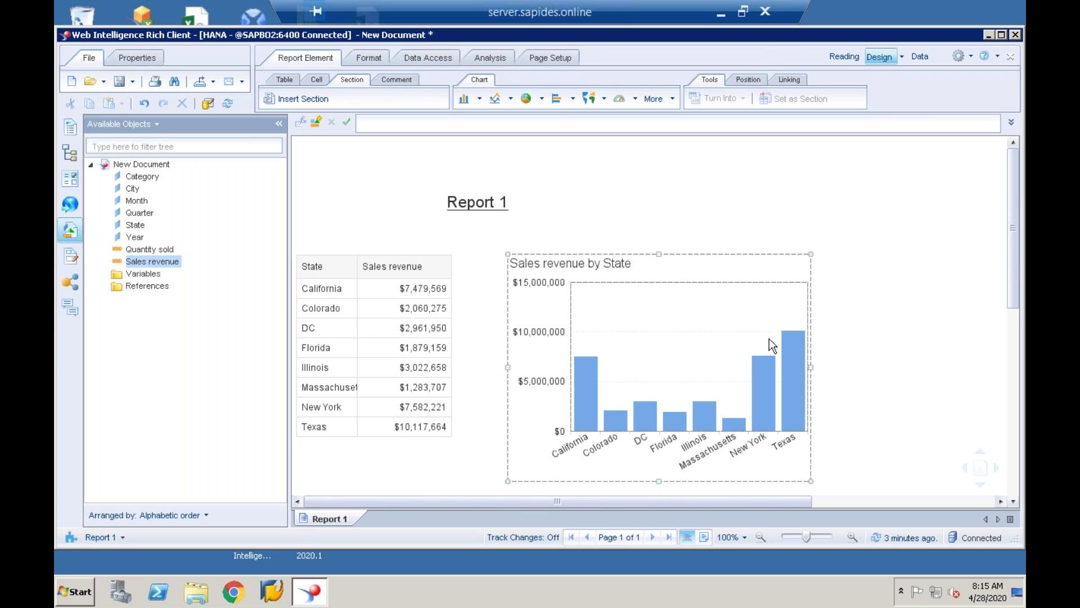
Review the column chart's global formatting options and set its color palette to Basic.
{"action": "right_click", "coordinate": [706, 329]}
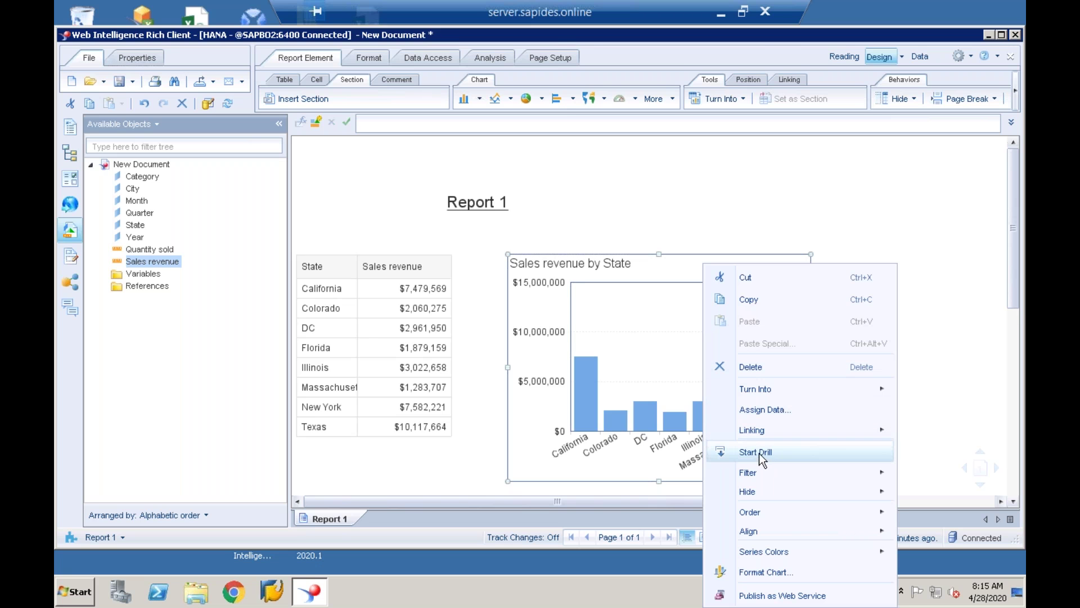
{"action": "left_click", "coordinate": [765, 573]}
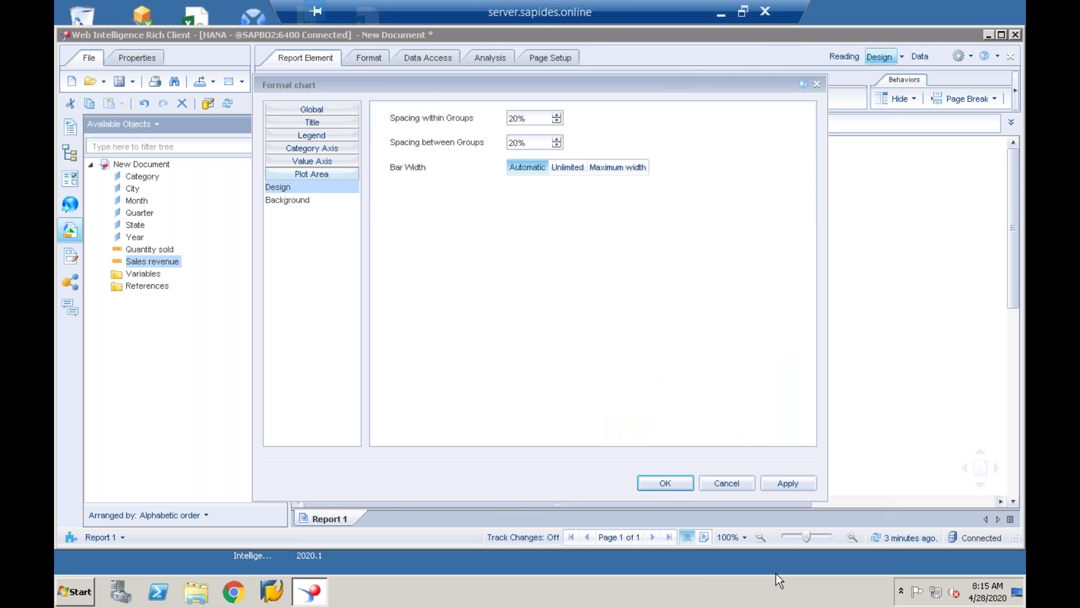
{"action": "left_click", "coordinate": [311, 109]}
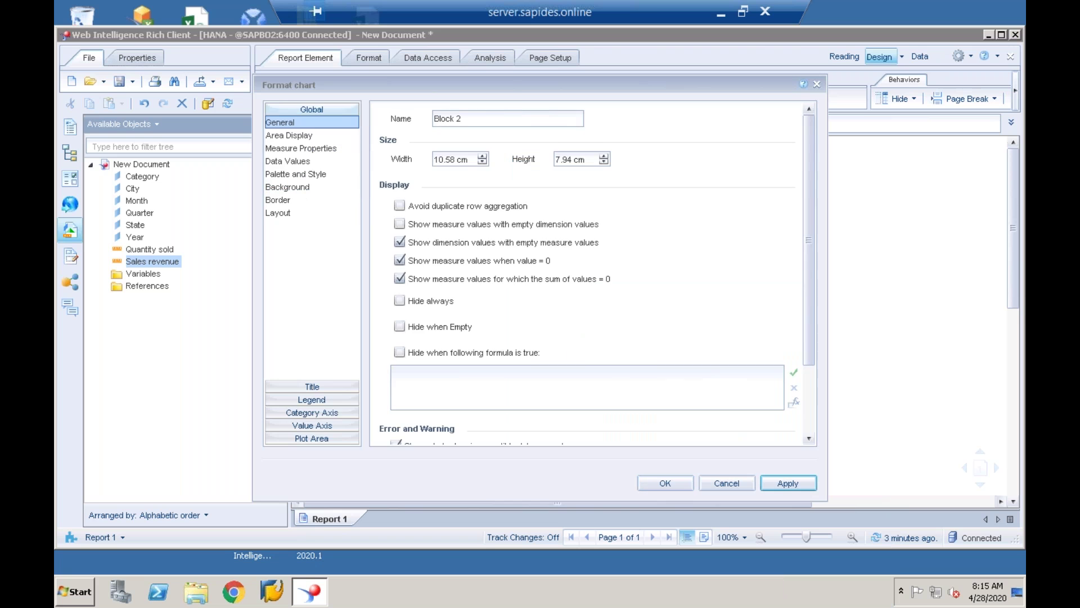
{"action": "left_click", "coordinate": [305, 135]}
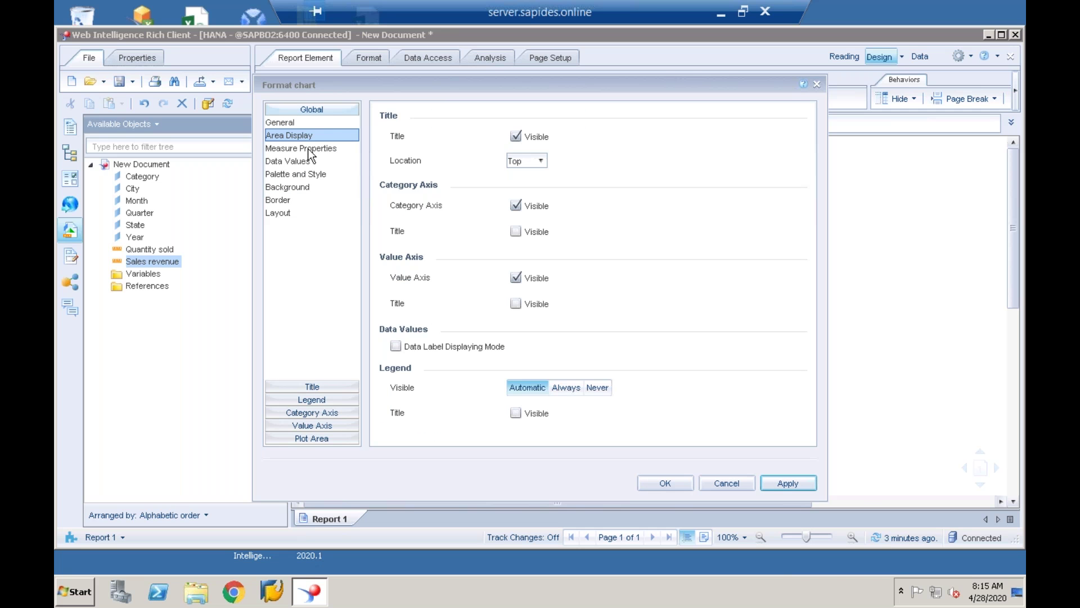
{"action": "left_click", "coordinate": [308, 149]}
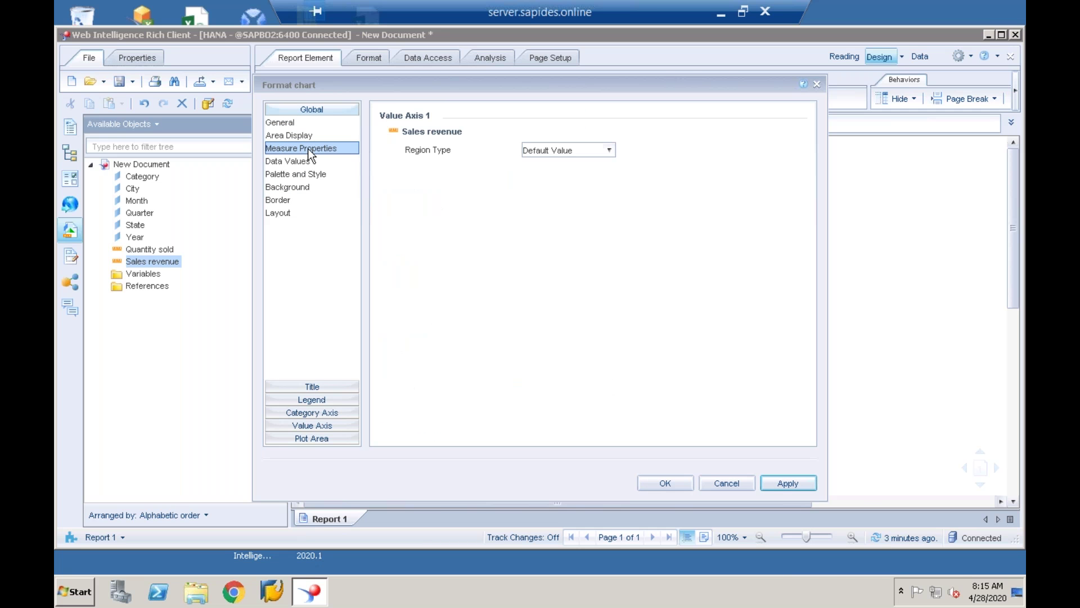
{"action": "left_click", "coordinate": [306, 165]}
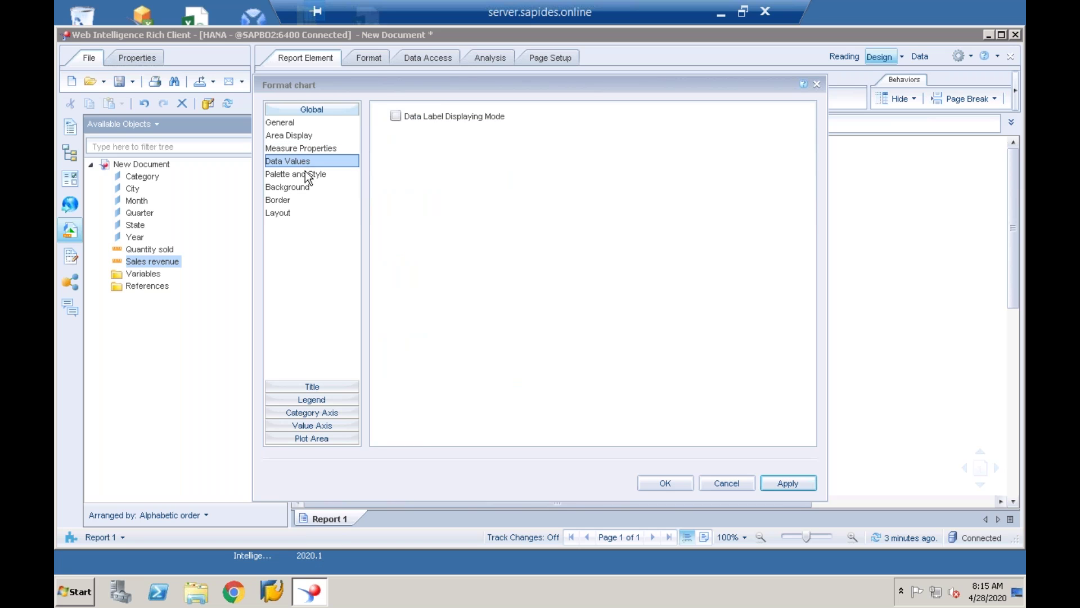
{"action": "left_click", "coordinate": [310, 174]}
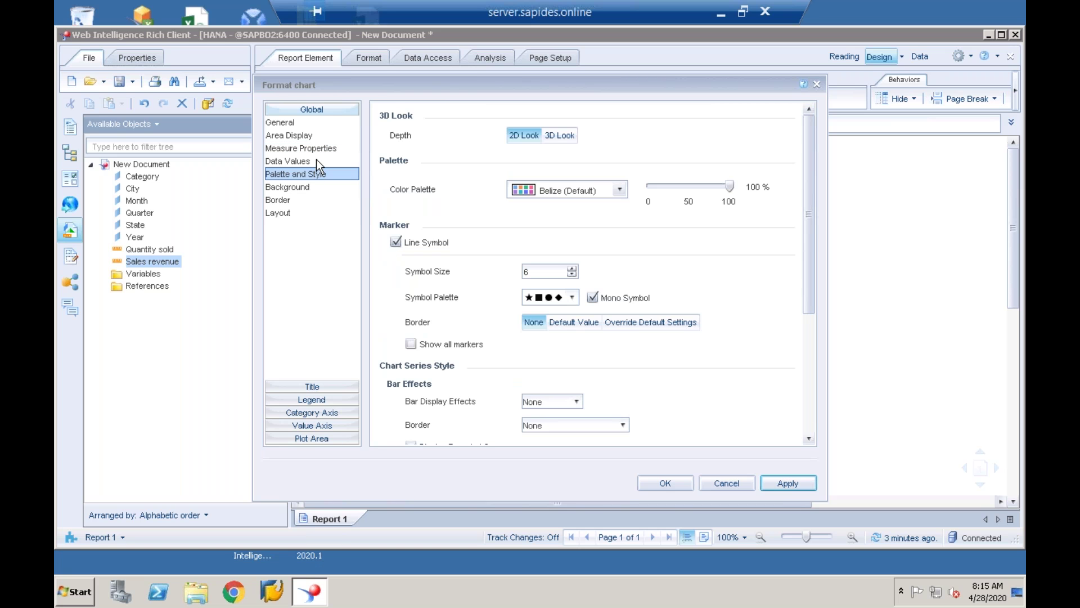
{"action": "left_click", "coordinate": [530, 186]}
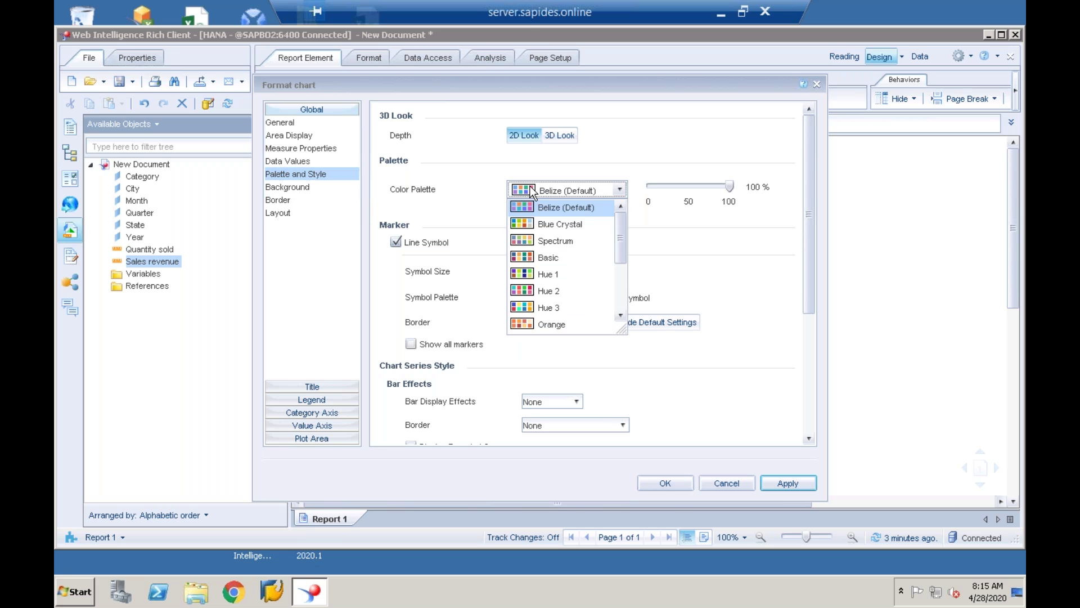
{"action": "left_click", "coordinate": [554, 262]}
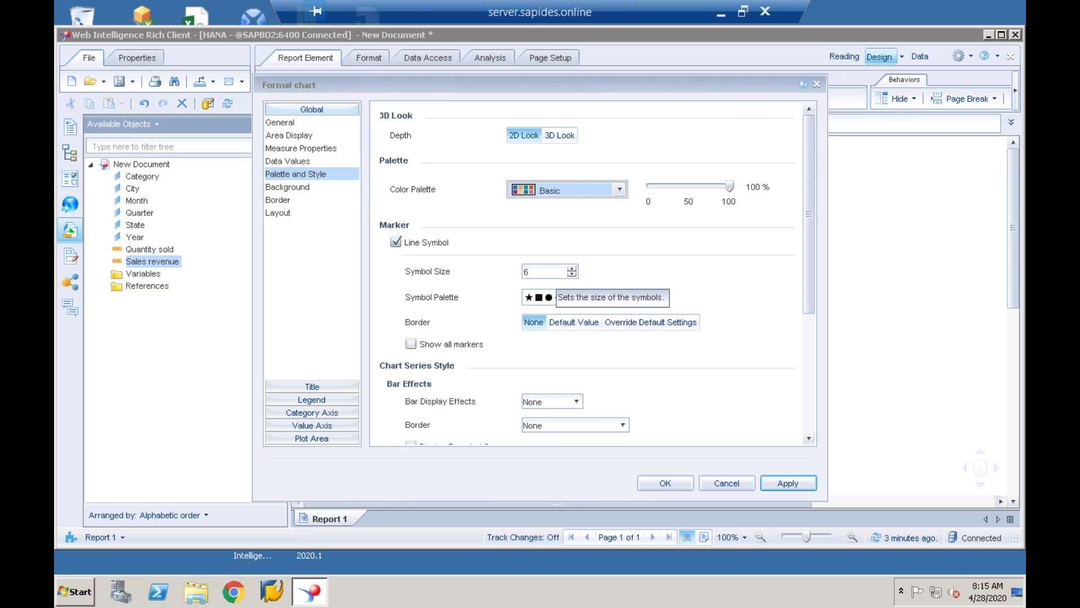
{"action": "left_click", "coordinate": [660, 487]}
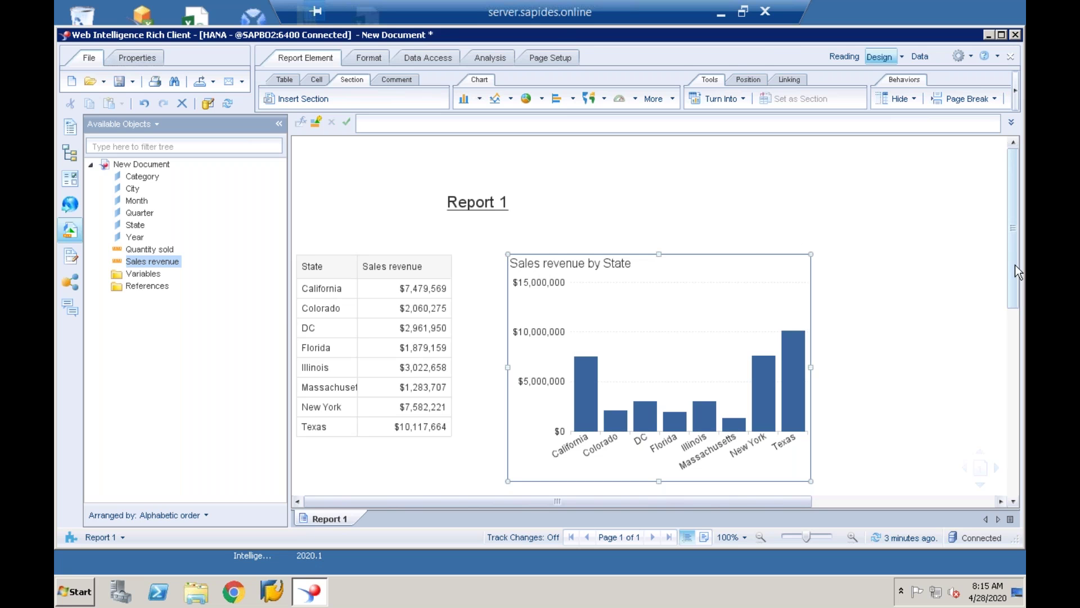
Insert a pie chart below the column chart and assign Year and Sales revenue to it.
{"action": "scroll", "coordinate": [1015, 265], "scroll_direction": "down", "scroll_amount": 3}
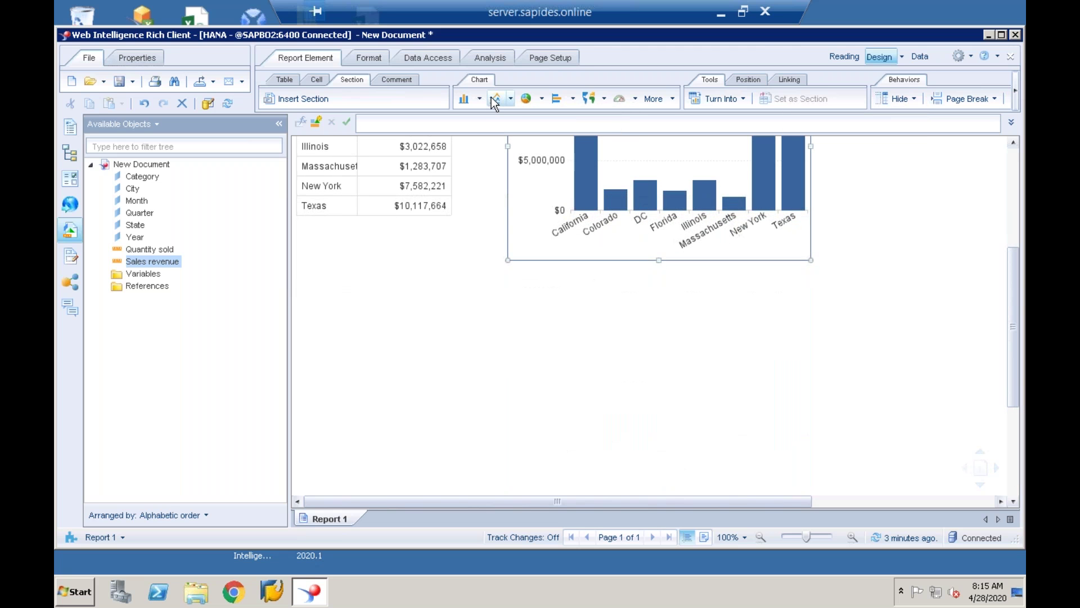
{"action": "left_click", "coordinate": [526, 99]}
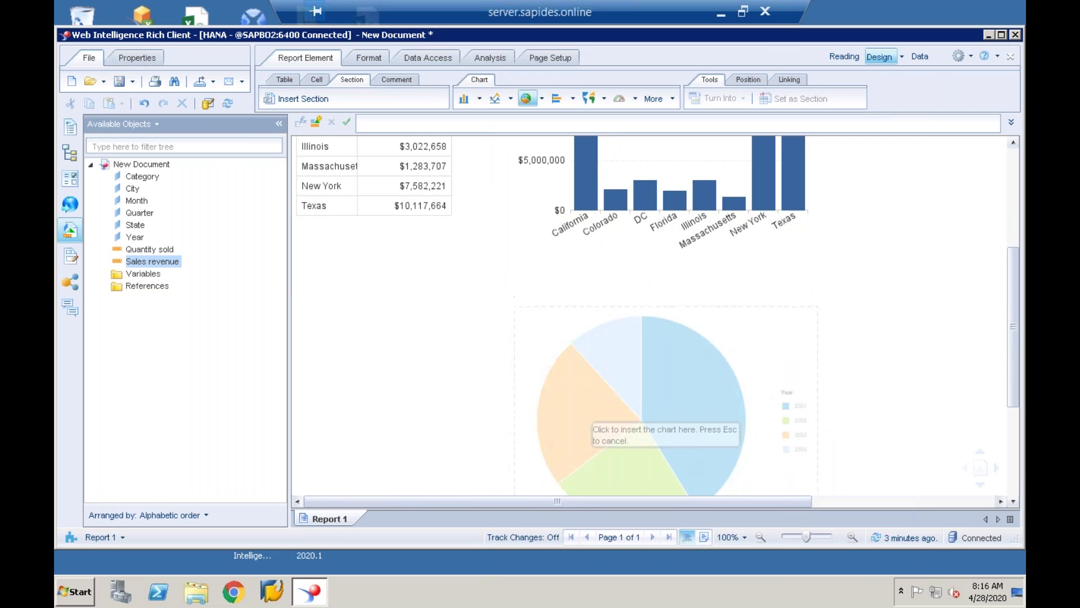
{"action": "left_click", "coordinate": [515, 306]}
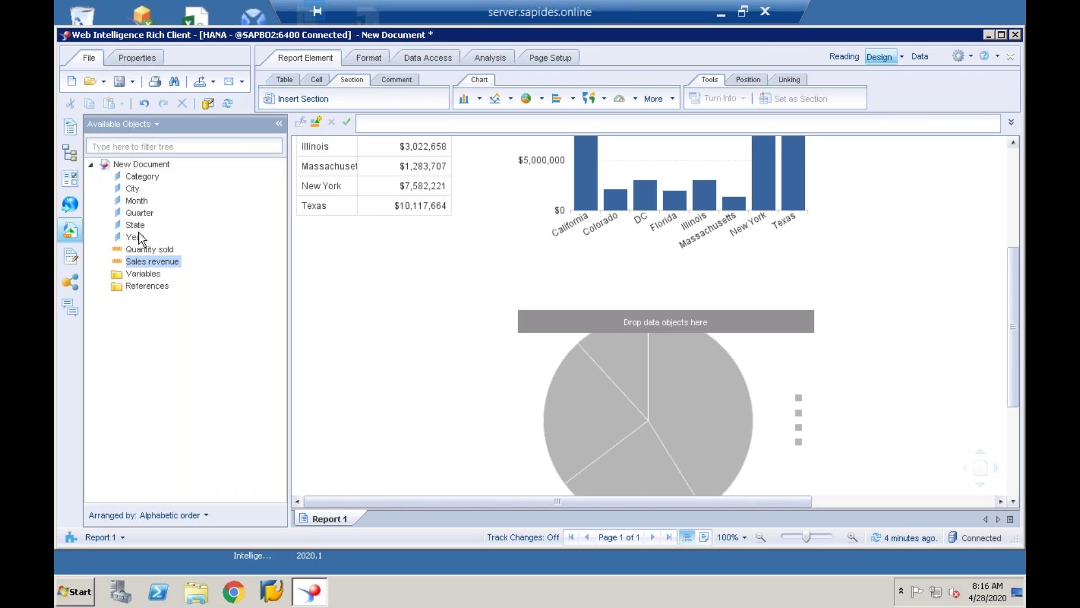
{"action": "left_click_drag", "start_coordinate": [141, 242], "coordinate": [580, 349]}
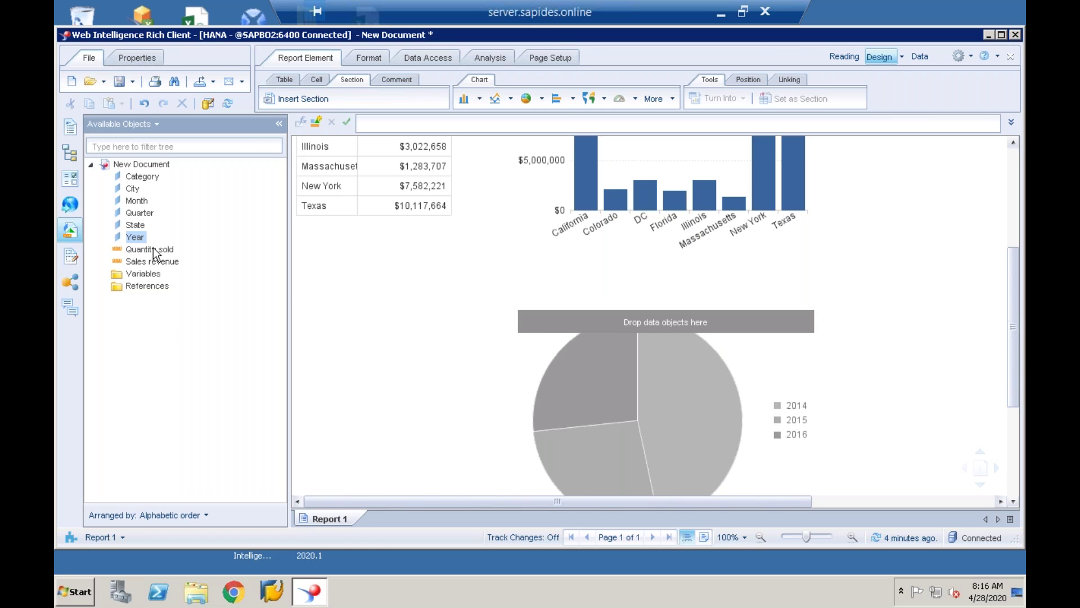
{"action": "left_click_drag", "start_coordinate": [148, 264], "coordinate": [569, 420]}
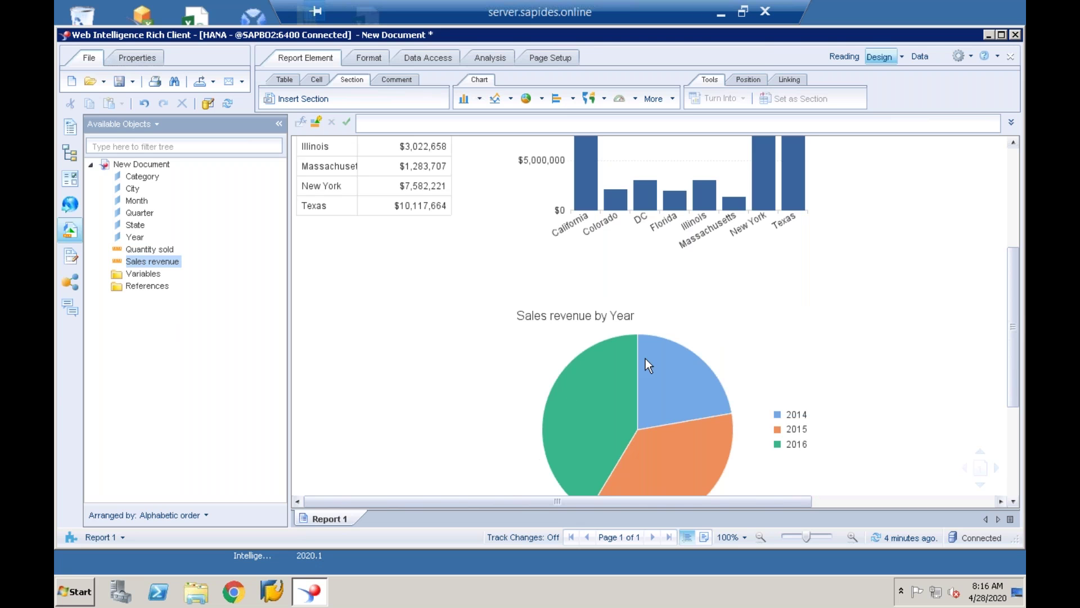
{"action": "left_click", "coordinate": [647, 297]}
{"action": "left_click", "coordinate": [617, 217]}
Add Category as a column between State and Sales revenue in the table.
{"action": "left_click_drag", "start_coordinate": [1014, 292], "coordinate": [1014, 224]}
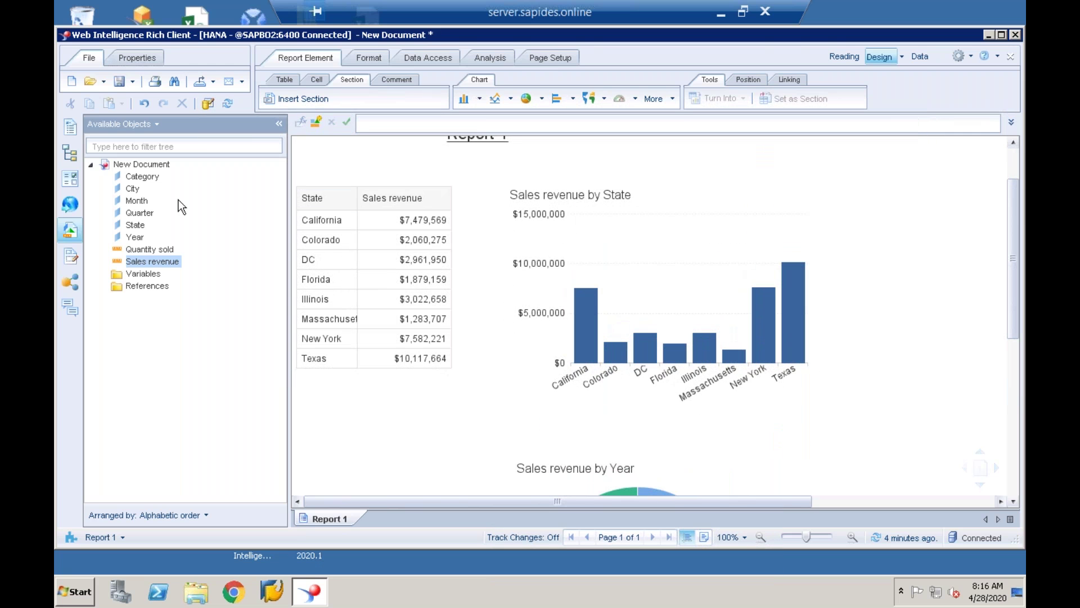
{"action": "left_click", "coordinate": [145, 175]}
{"action": "left_click_drag", "start_coordinate": [145, 179], "coordinate": [355, 199]}
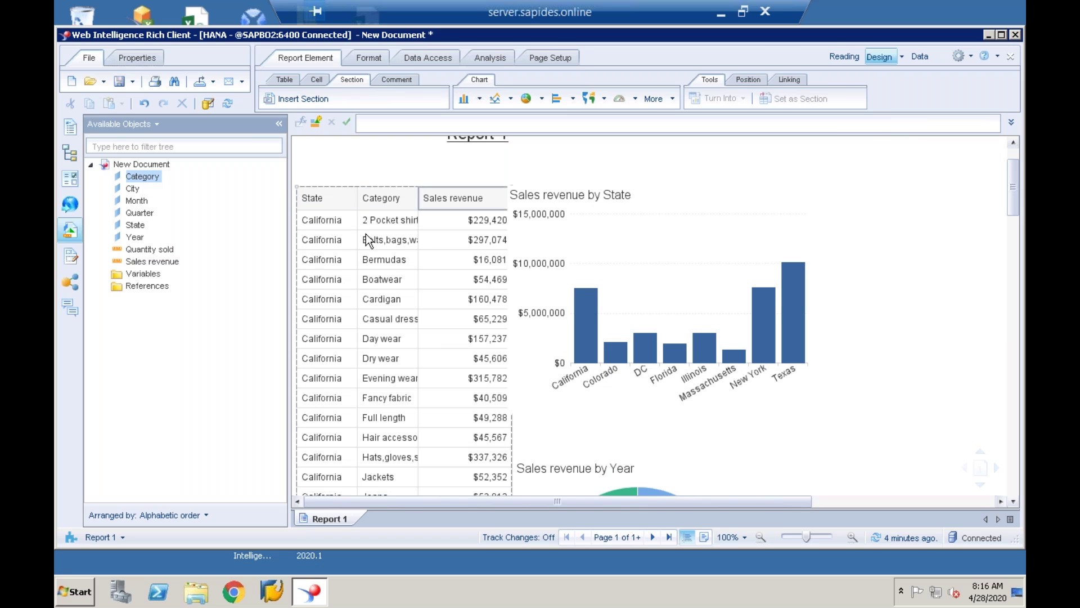
{"action": "left_click", "coordinate": [397, 253]}
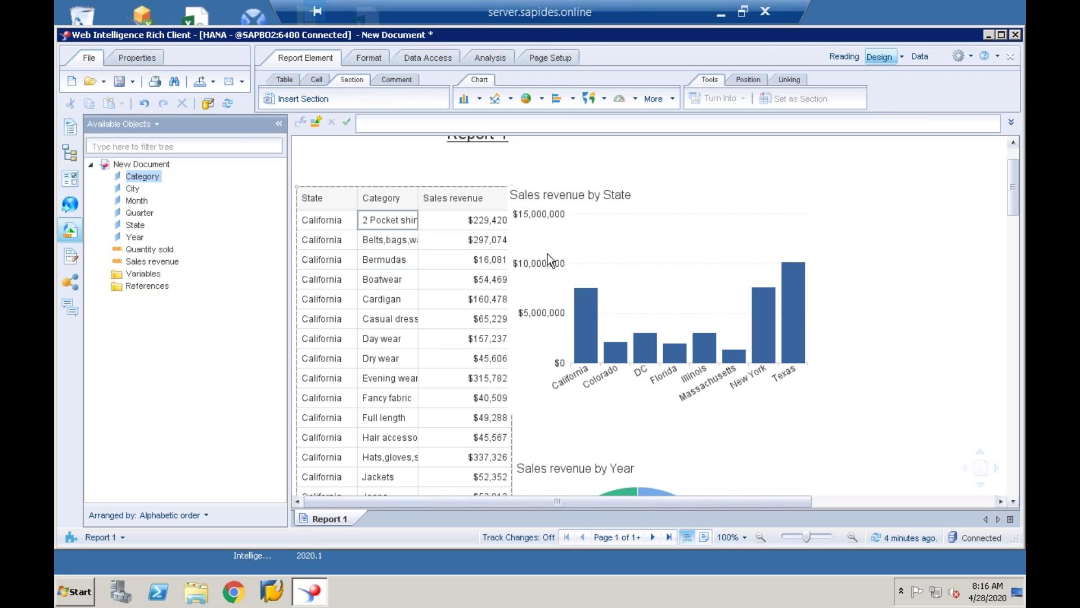
Move the Sales revenue by State and Sales revenue by Year charts further right, clear of the widened table.
{"action": "left_click", "coordinate": [753, 274]}
{"action": "left_click", "coordinate": [747, 204]}
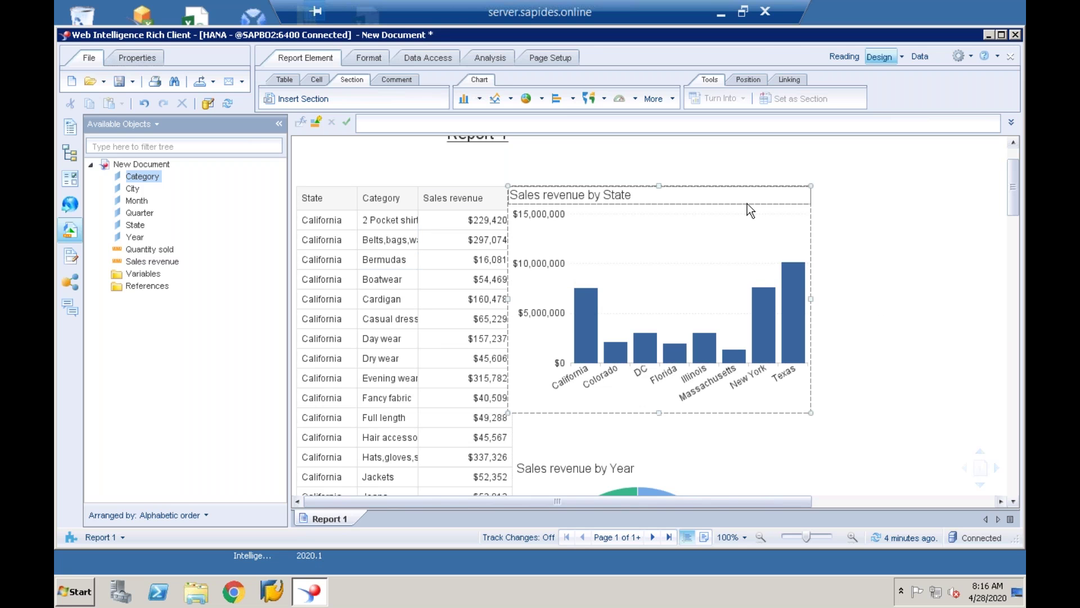
{"action": "left_click_drag", "start_coordinate": [795, 206], "coordinate": [852, 200]}
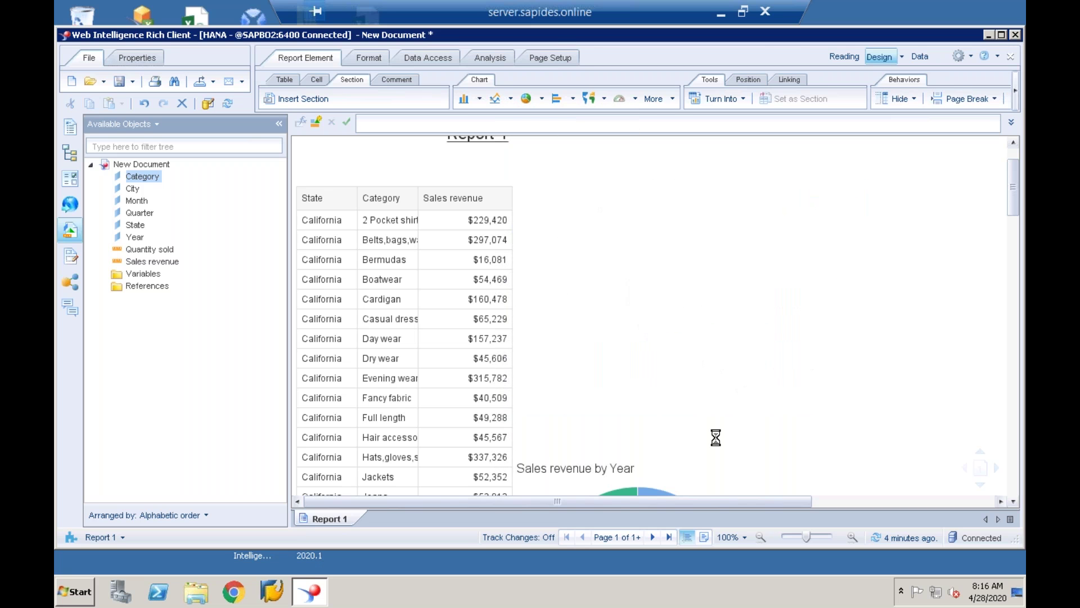
{"action": "left_click_drag", "start_coordinate": [738, 468], "coordinate": [788, 466]}
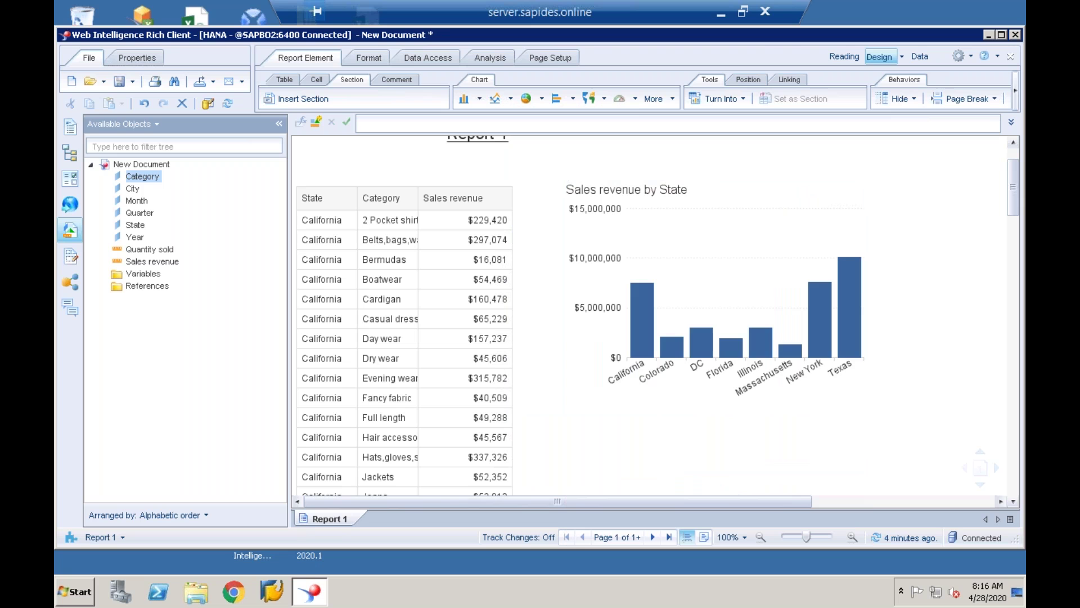
{"action": "left_click", "coordinate": [542, 99]}
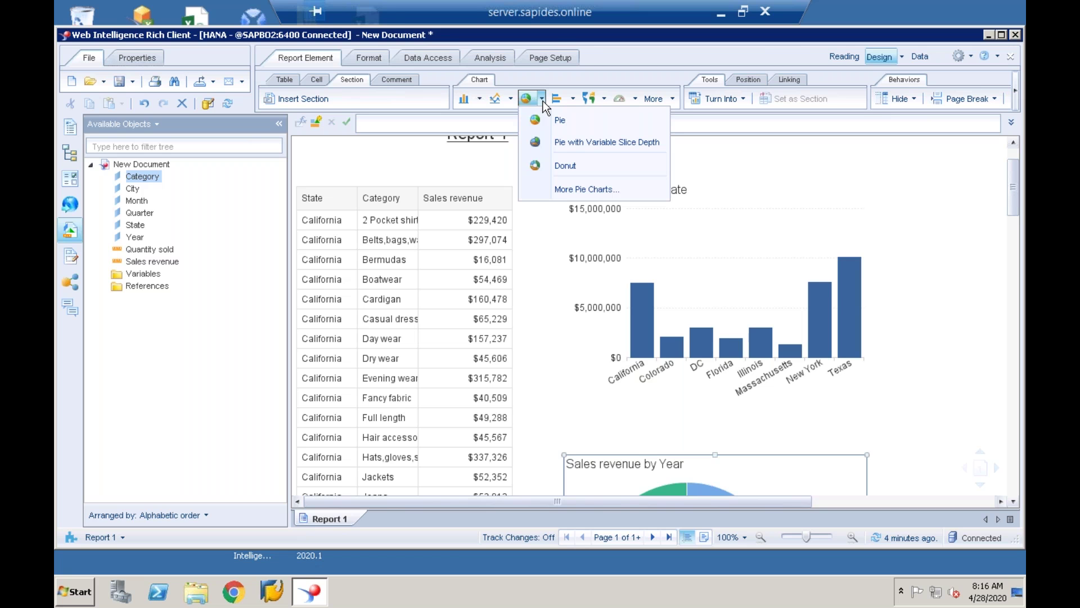
{"action": "left_click", "coordinate": [573, 100]}
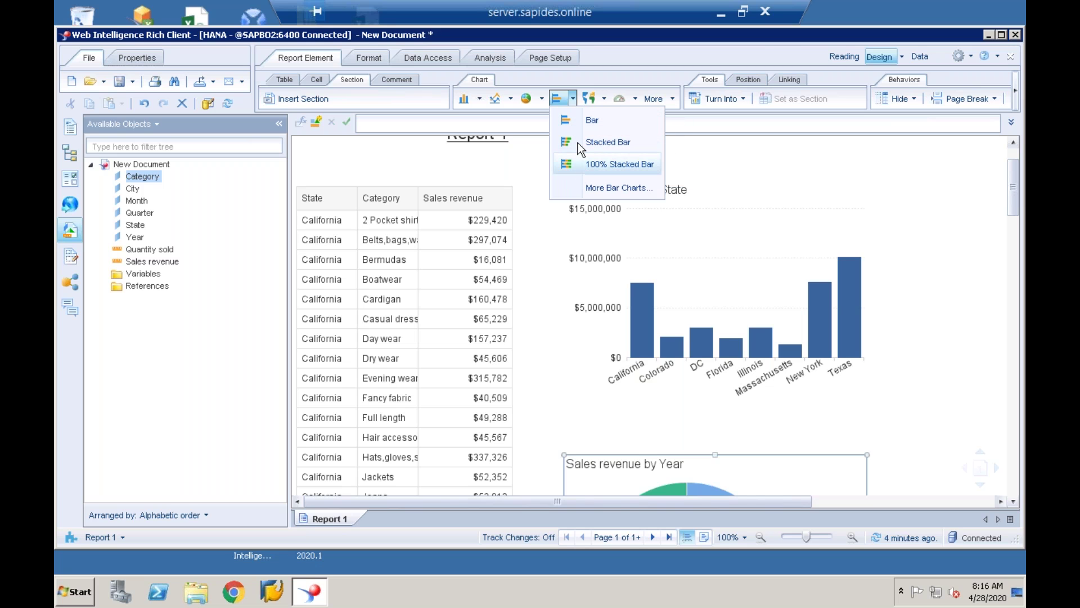
{"action": "left_click", "coordinate": [605, 99]}
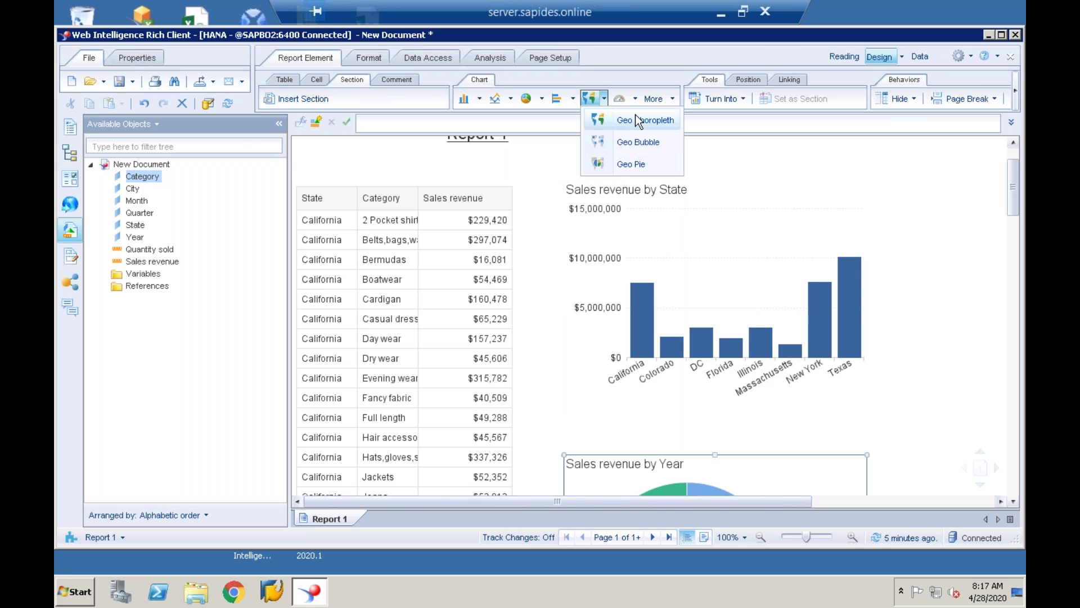
{"action": "left_click", "coordinate": [929, 232]}
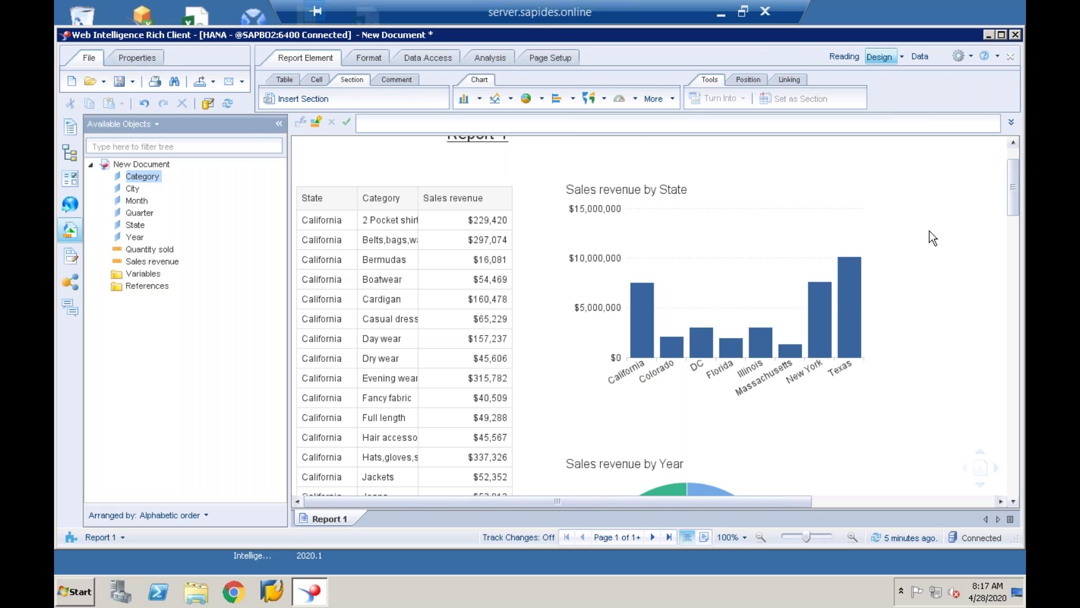
Try a Geo Choropleth chart in the empty area beside the Sales revenue by State chart, then delete it.
{"action": "left_click_drag", "start_coordinate": [715, 502], "coordinate": [999, 503]}
{"action": "left_click", "coordinate": [583, 99]}
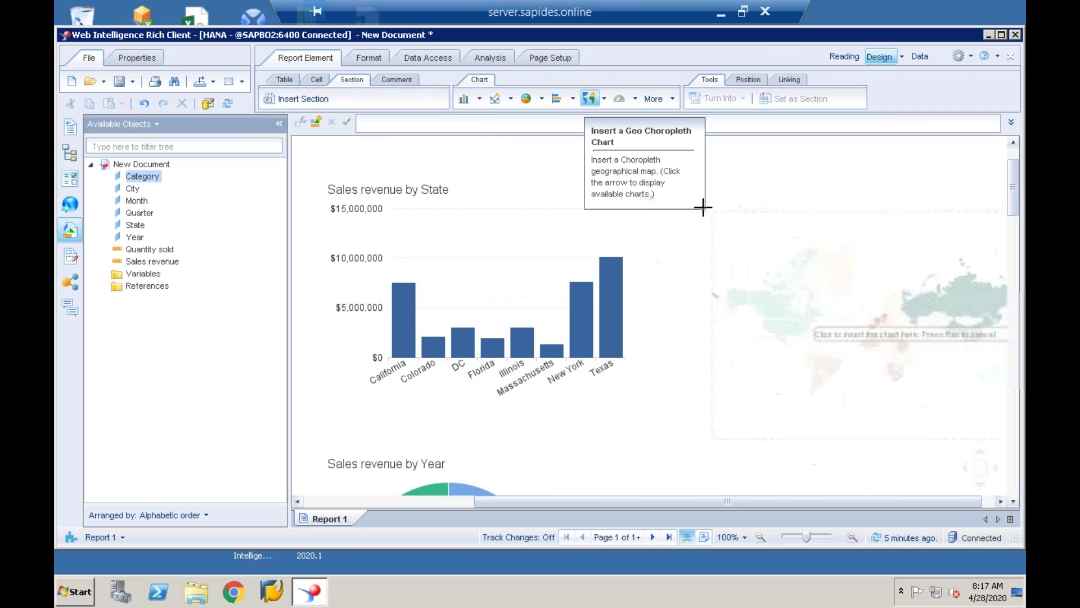
{"action": "key", "text": "Escape"}
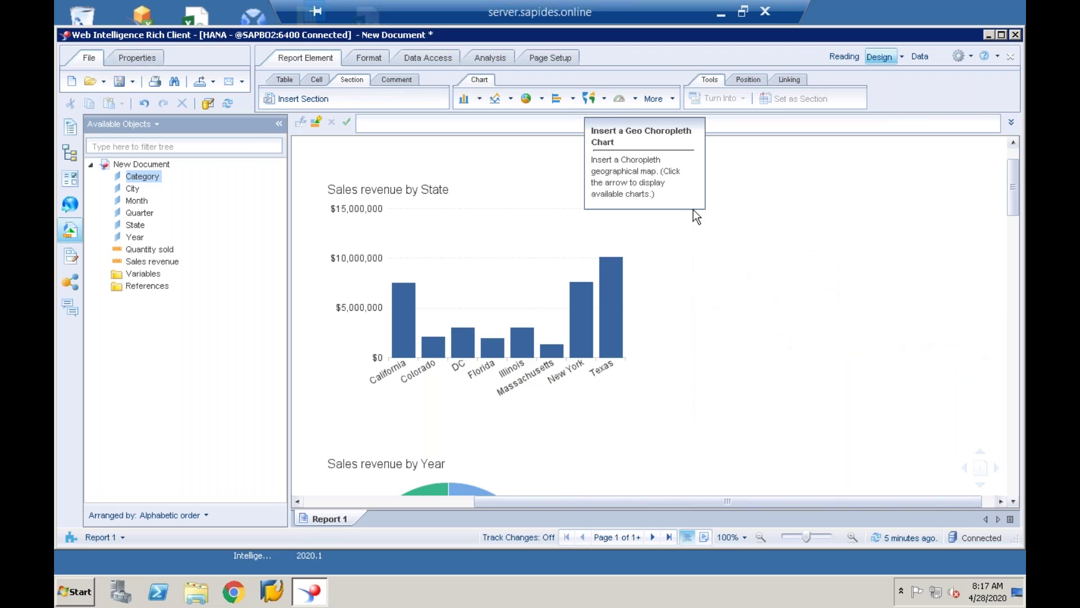
{"action": "left_click", "coordinate": [693, 209]}
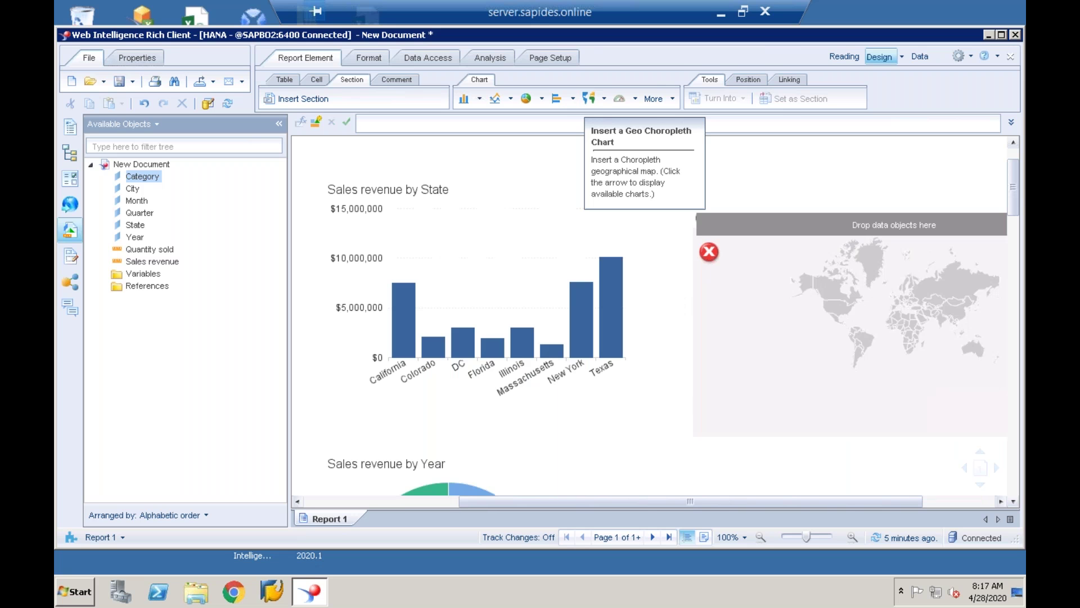
{"action": "left_click", "coordinate": [842, 289]}
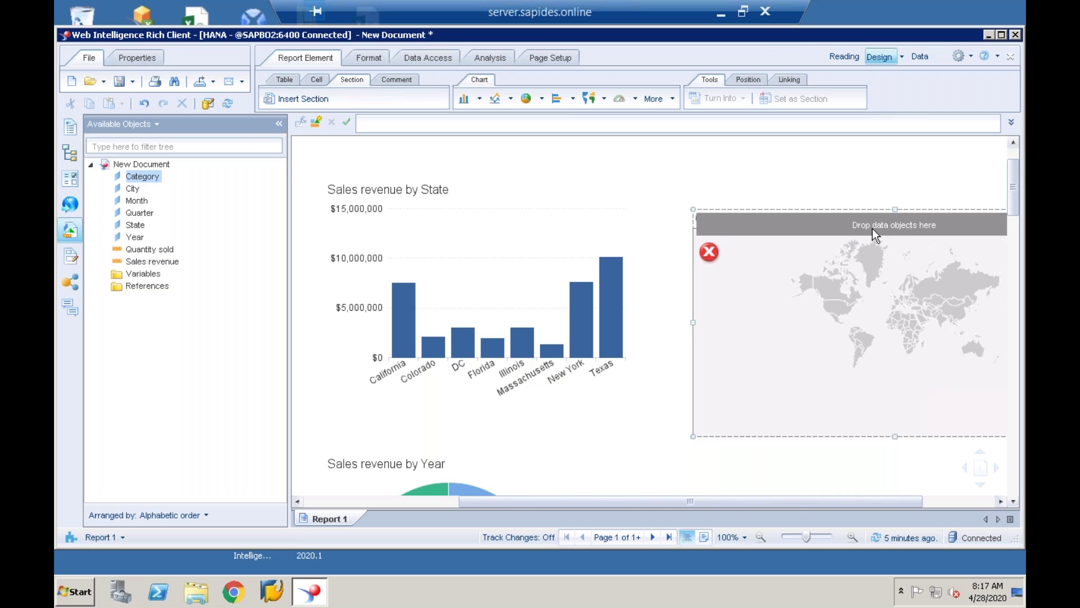
{"action": "right_click", "coordinate": [809, 218]}
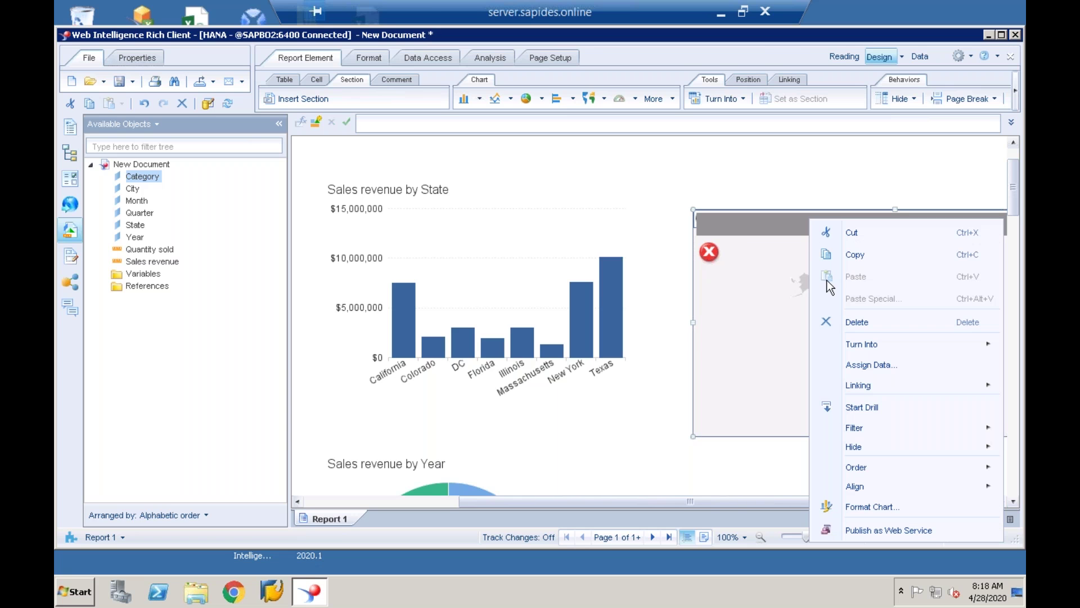
{"action": "left_click", "coordinate": [836, 320]}
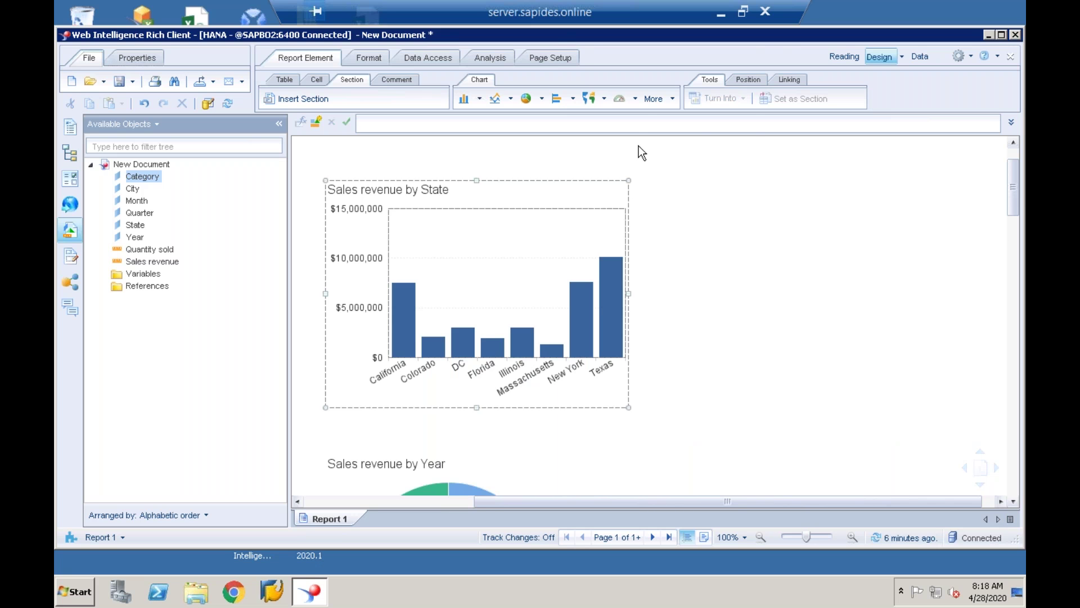
Try a gauge chart beside the Sales revenue by State chart and examine its data assignment options without assigning any data.
{"action": "left_click", "coordinate": [635, 100]}
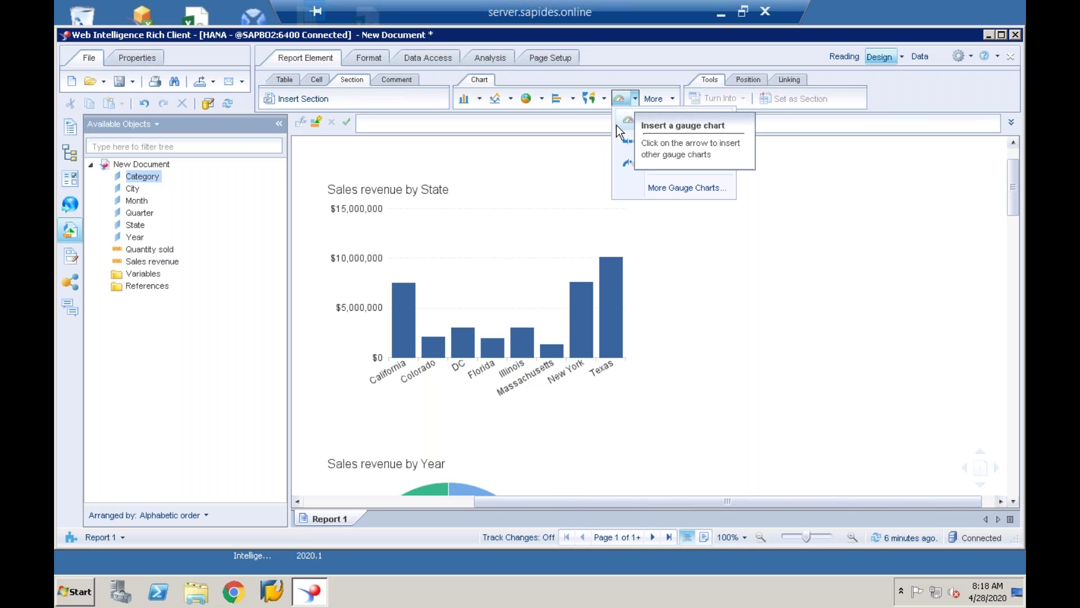
{"action": "left_click", "coordinate": [617, 126]}
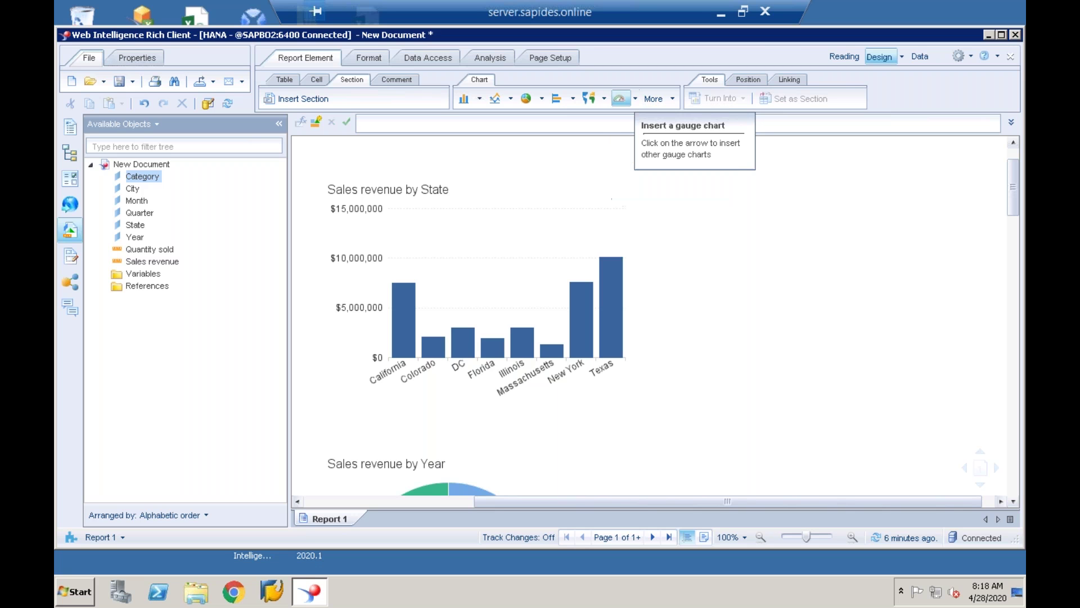
{"action": "left_click", "coordinate": [710, 248]}
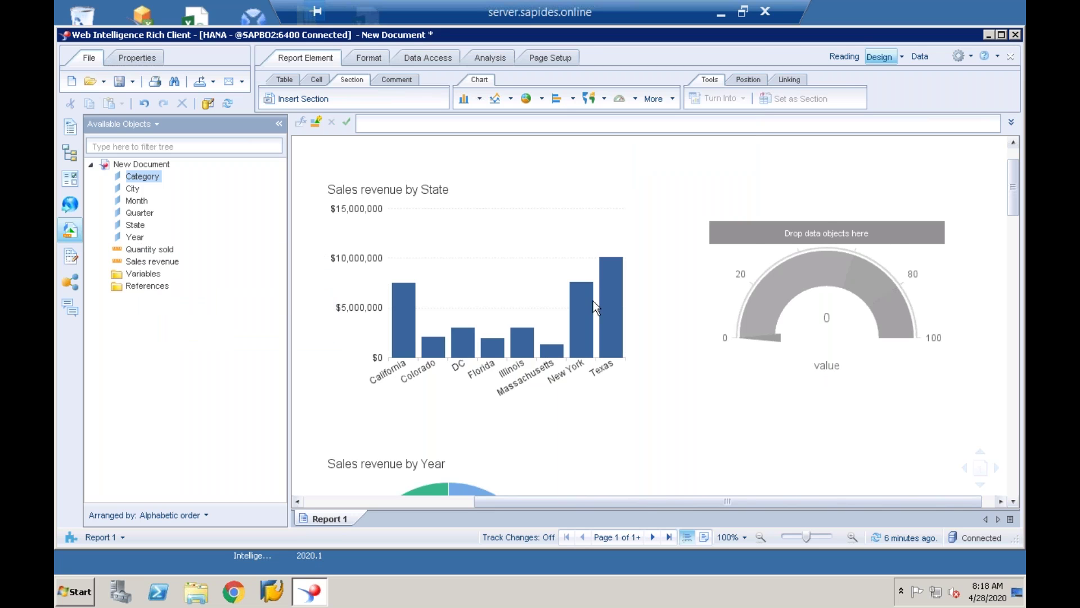
{"action": "left_click", "coordinate": [727, 298]}
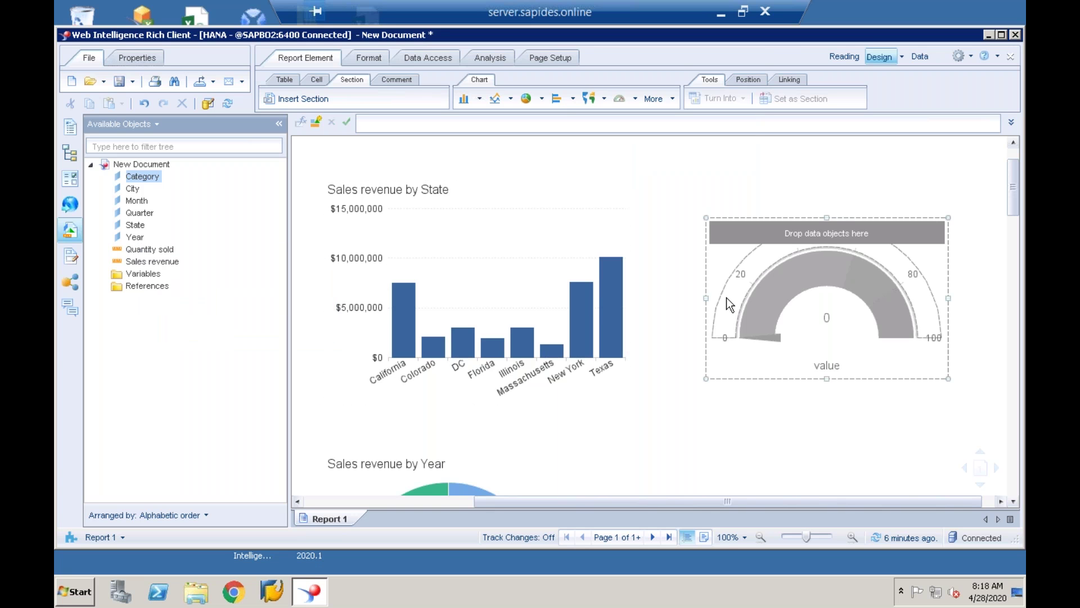
{"action": "right_click", "coordinate": [745, 281]}
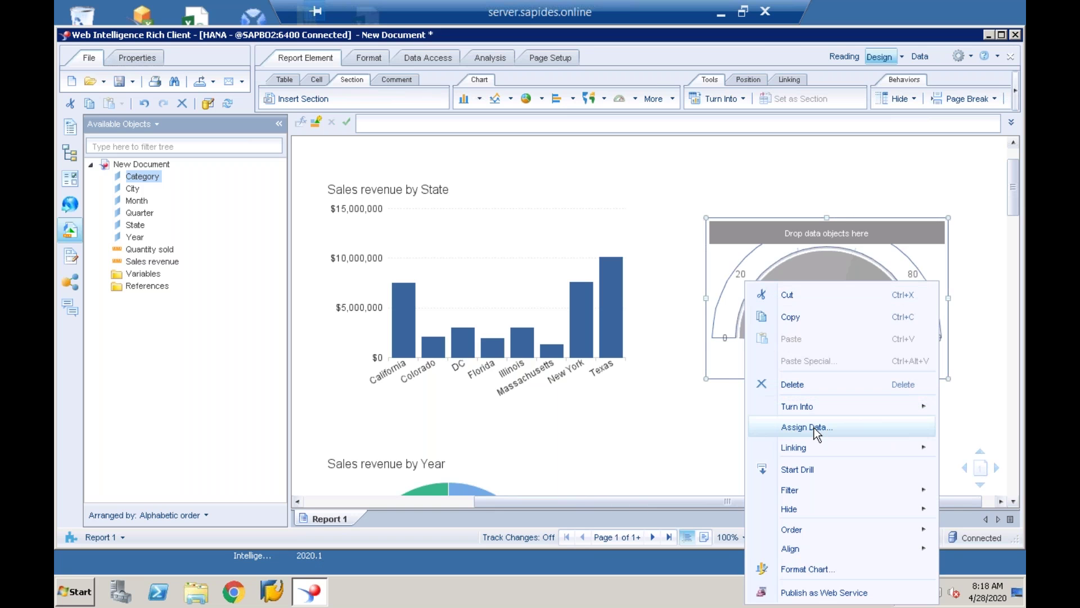
{"action": "left_click", "coordinate": [814, 428]}
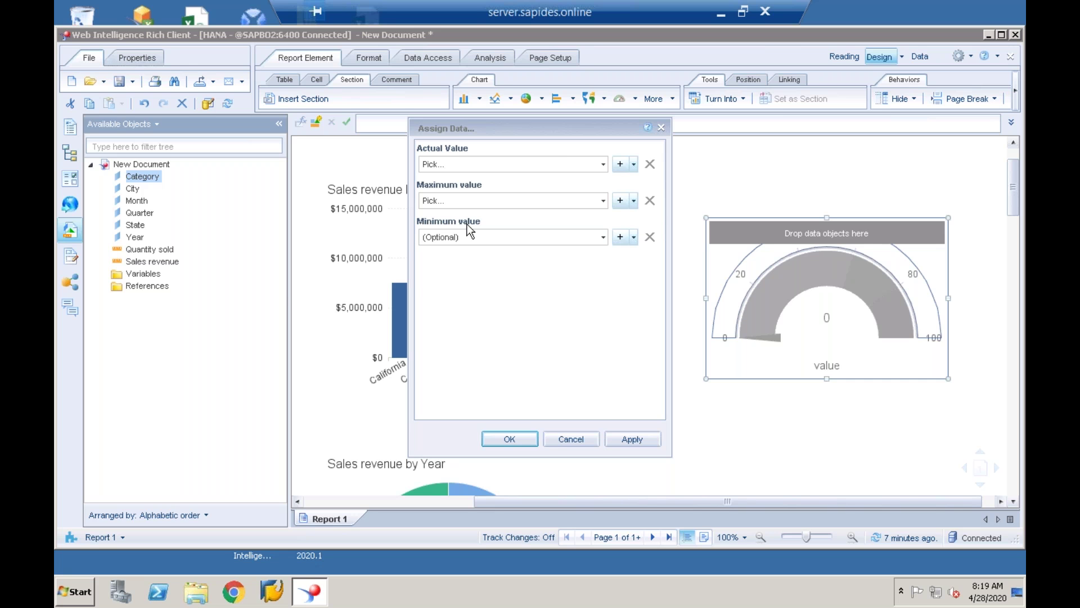
{"action": "left_click", "coordinate": [662, 128]}
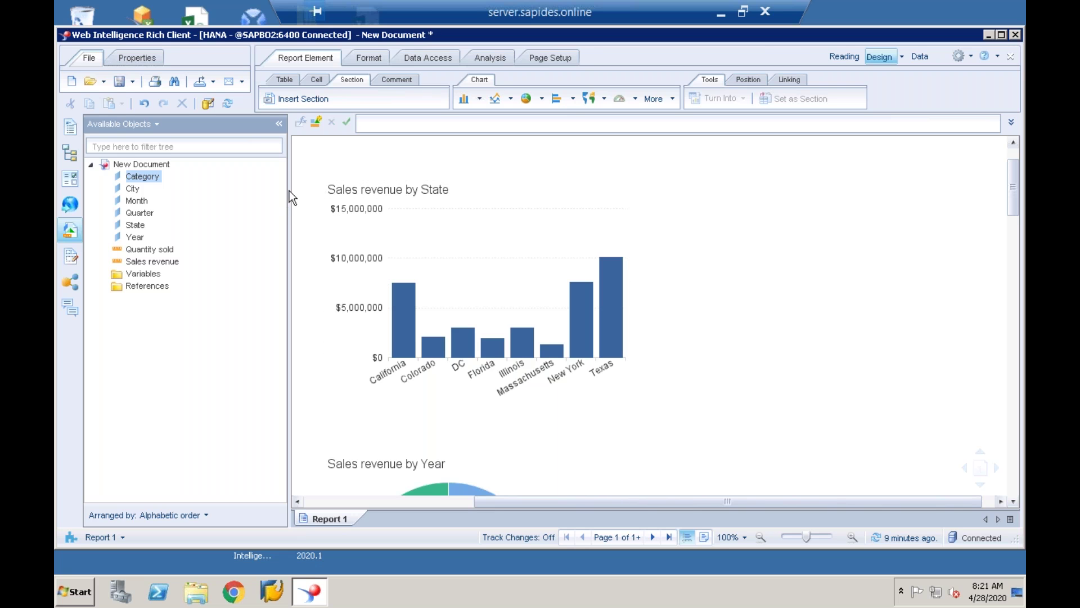
Narrow the Available Objects pane to give the report more width and look over the table and charts.
{"action": "left_click_drag", "start_coordinate": [288, 189], "coordinate": [242, 187]}
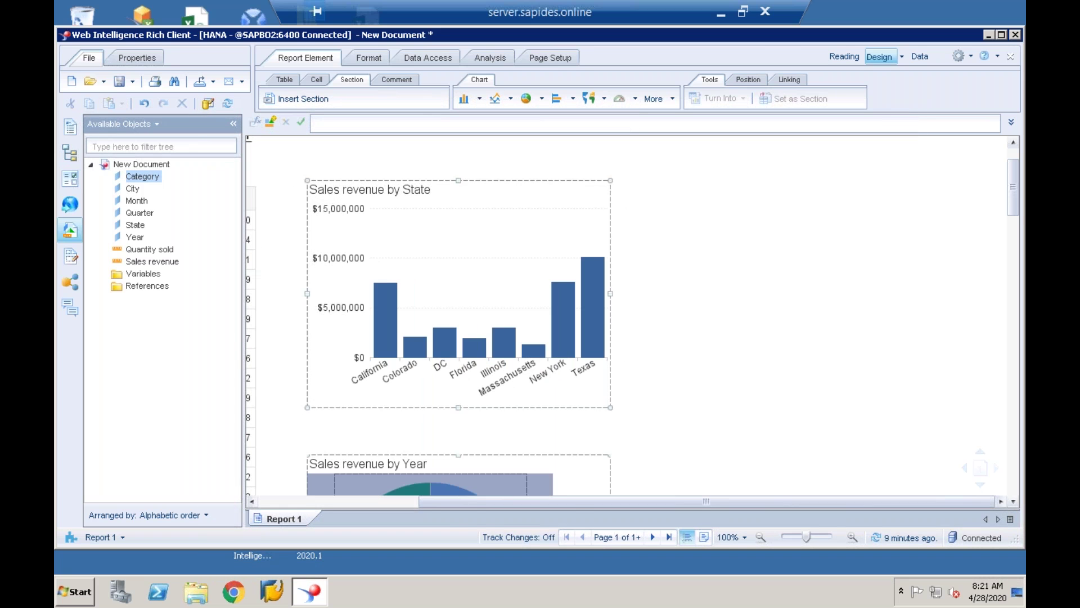
{"action": "left_click_drag", "start_coordinate": [470, 498], "coordinate": [276, 497]}
{"action": "left_click_drag", "start_coordinate": [1010, 196], "coordinate": [1015, 244]}
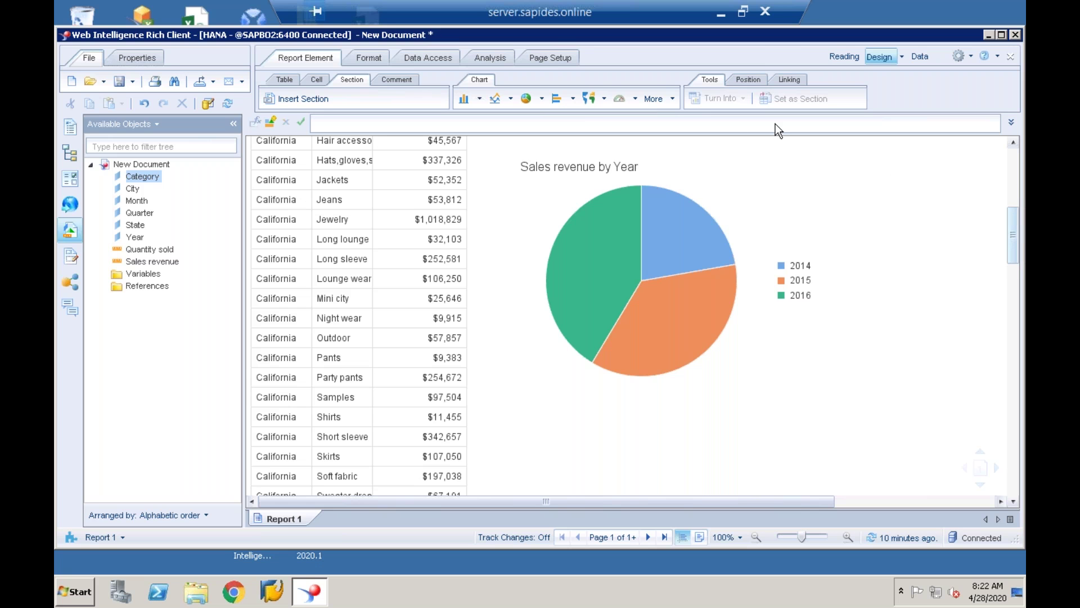
{"action": "scroll", "coordinate": [682, 108], "scroll_direction": "up", "scroll_amount": 6}
Insert a Tree Map chart in the empty area beside the Sales revenue by State chart.
{"action": "left_click", "coordinate": [670, 100]}
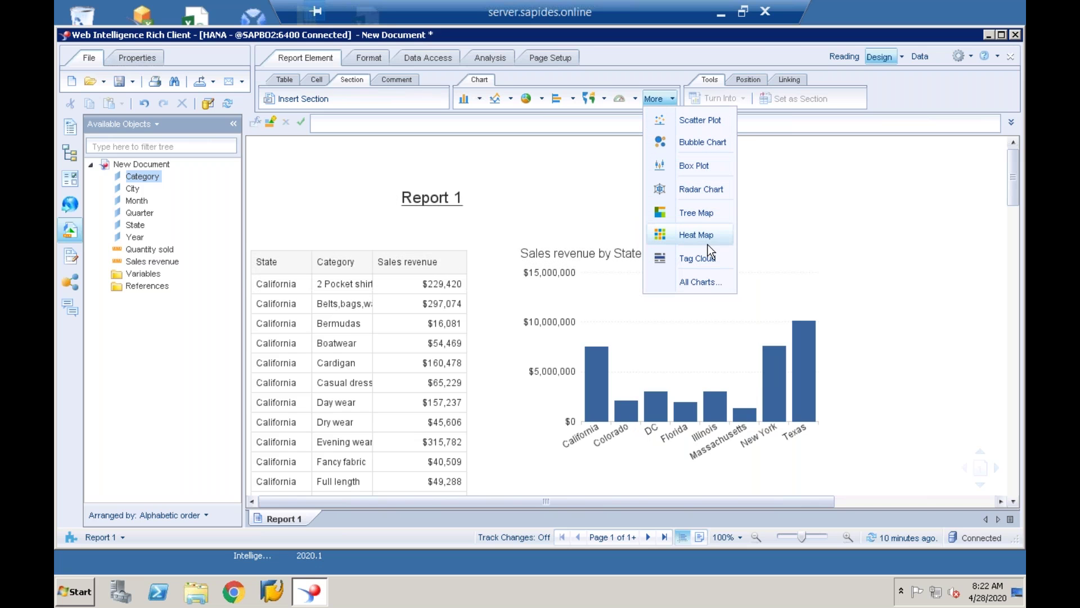
{"action": "left_click_drag", "start_coordinate": [643, 498], "coordinate": [796, 507]}
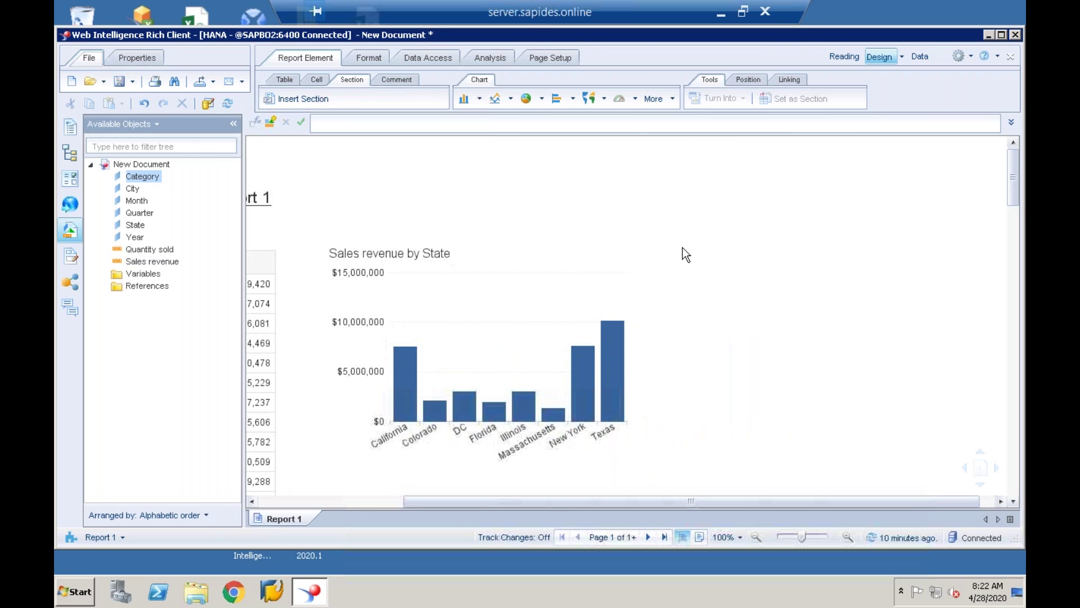
{"action": "left_click", "coordinate": [671, 98]}
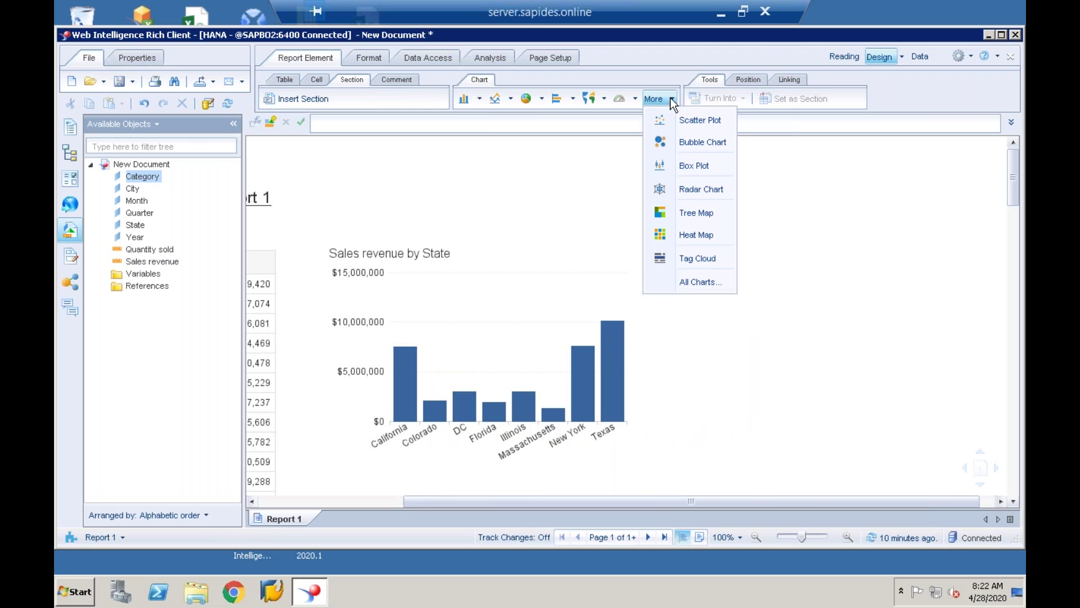
{"action": "left_click", "coordinate": [690, 219]}
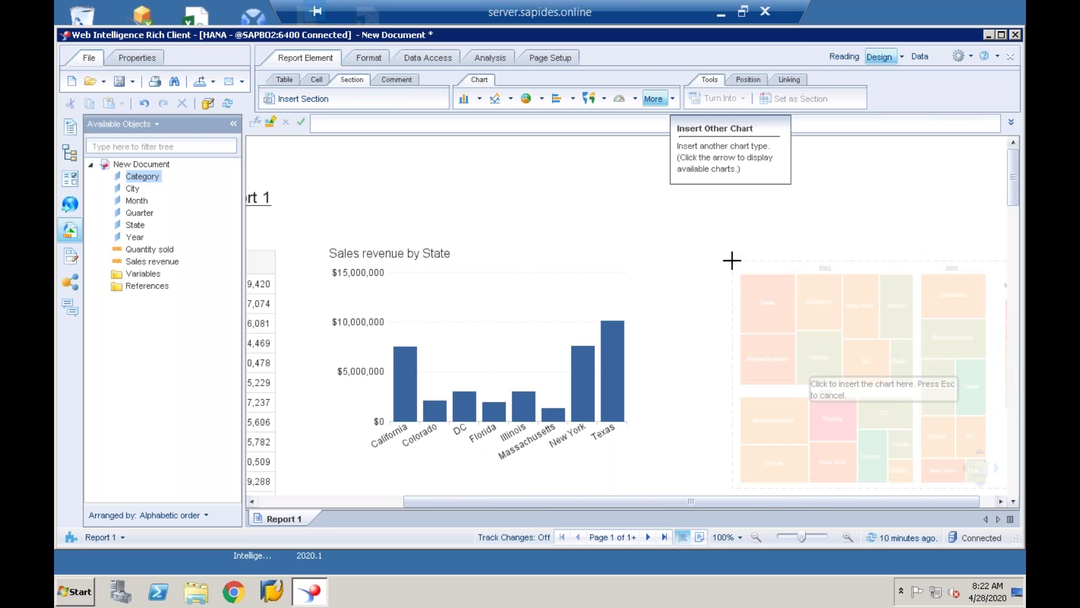
{"action": "left_click", "coordinate": [730, 258]}
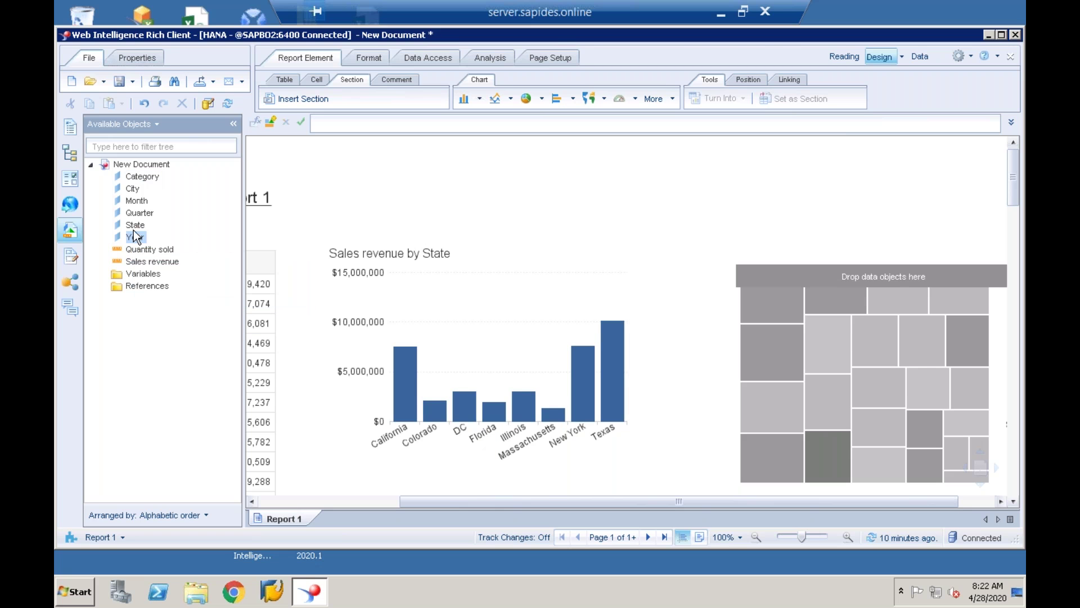
Assign City and Sales revenue to the tree map.
{"action": "left_click_drag", "start_coordinate": [132, 188], "coordinate": [611, 365]}
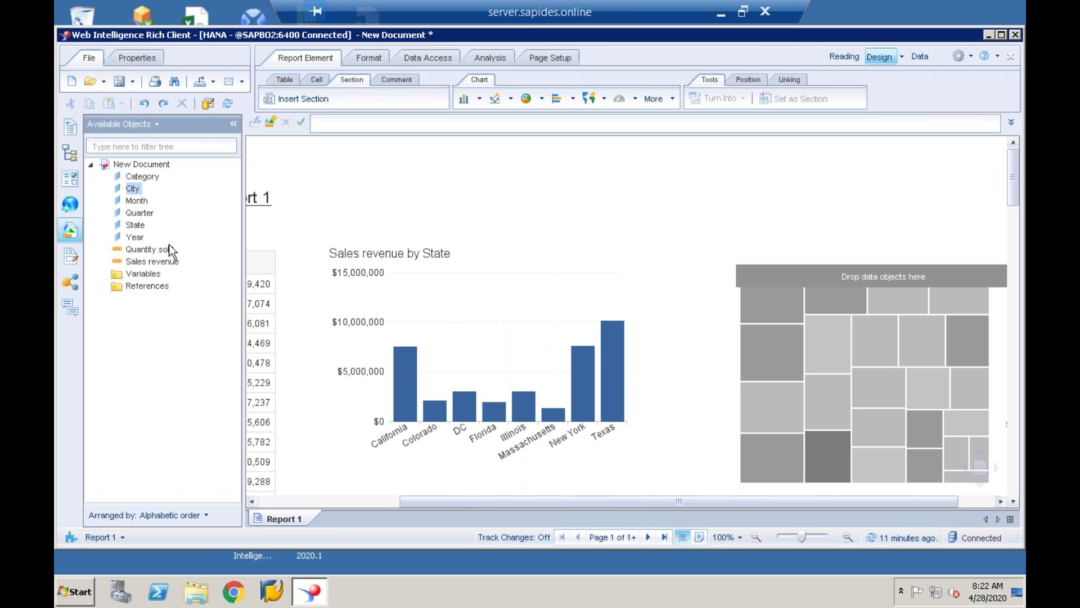
{"action": "left_click", "coordinate": [615, 344]}
{"action": "left_click", "coordinate": [664, 364]}
{"action": "left_click", "coordinate": [761, 377]}
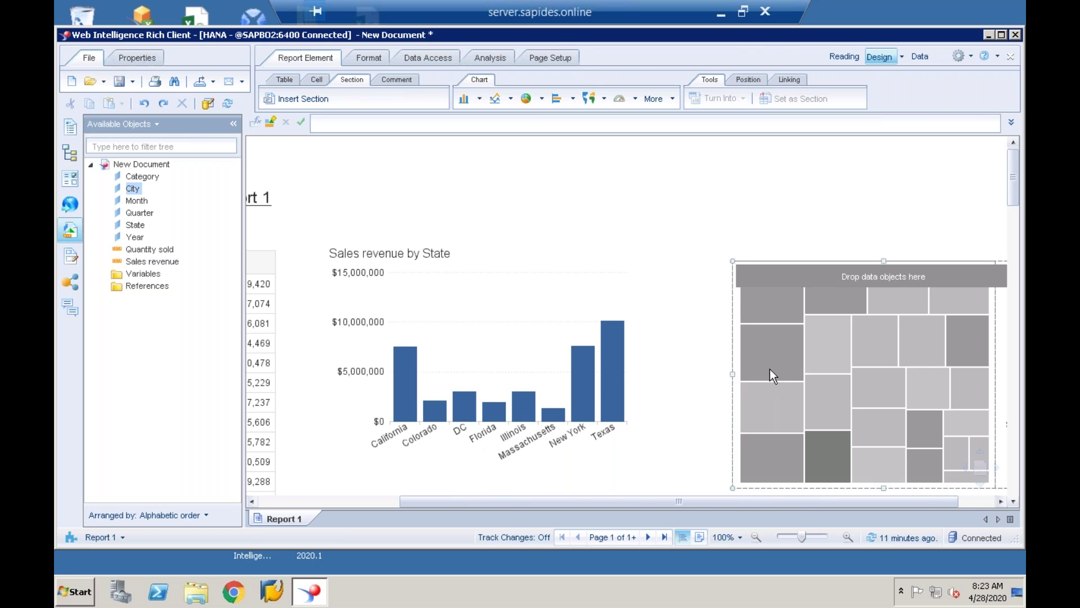
{"action": "left_click", "coordinate": [298, 298]}
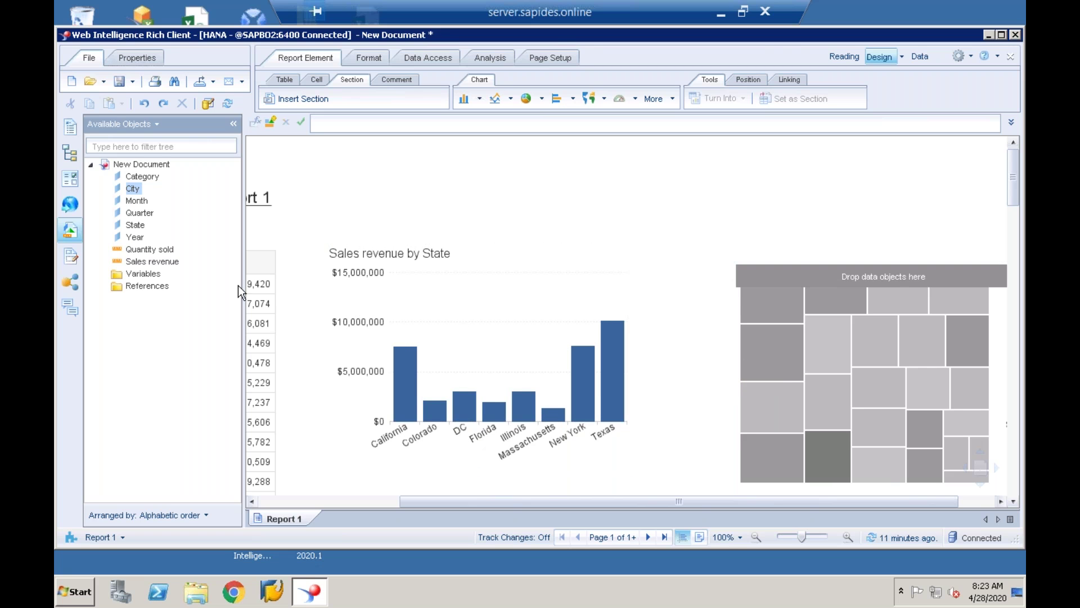
{"action": "left_click_drag", "start_coordinate": [129, 191], "coordinate": [827, 413]}
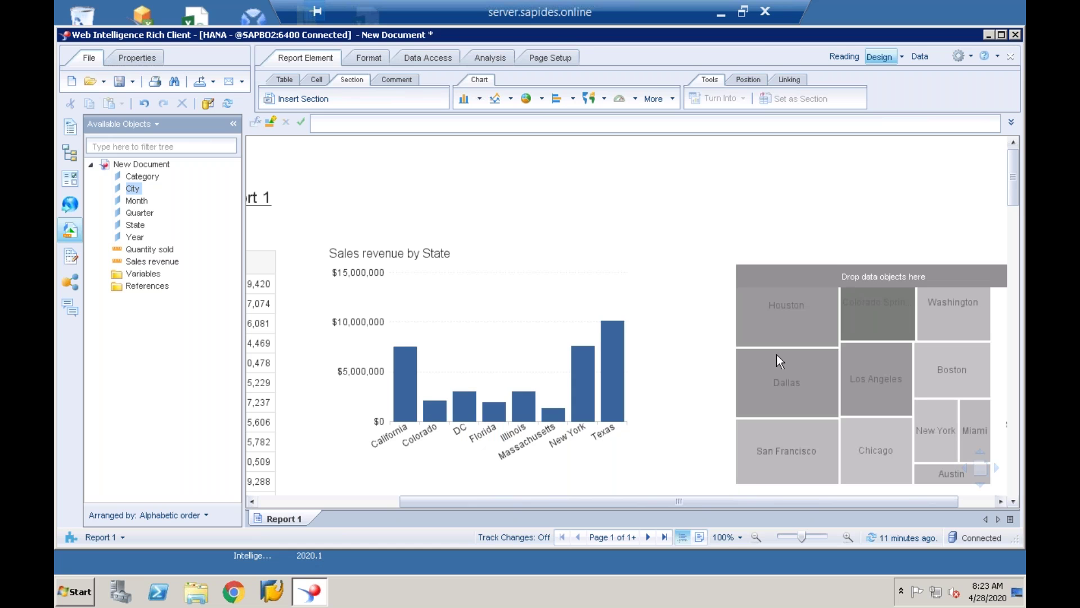
{"action": "left_click_drag", "start_coordinate": [141, 264], "coordinate": [830, 464]}
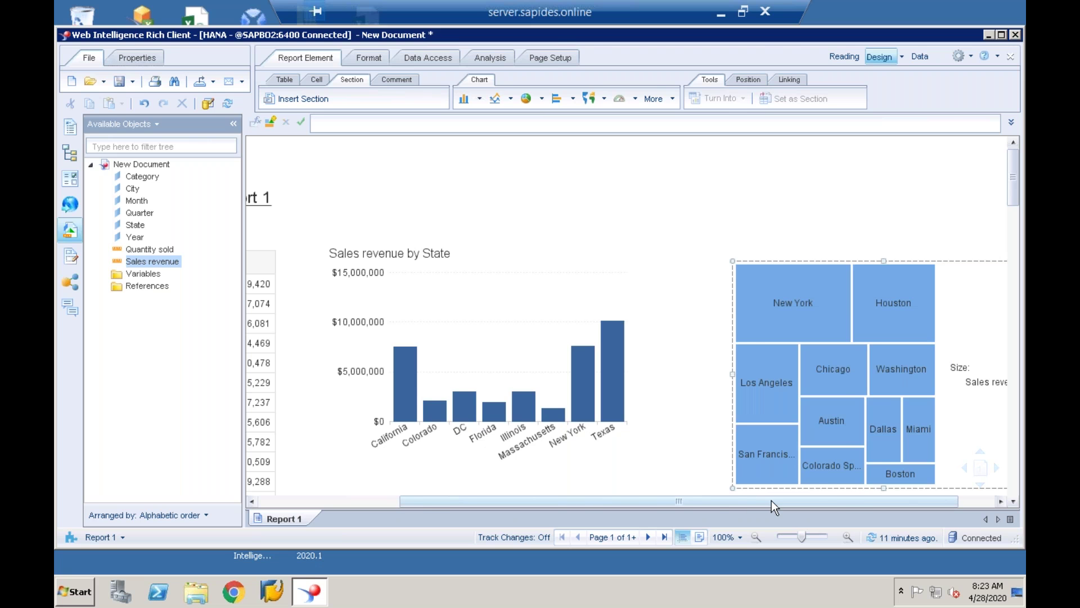
{"action": "left_click_drag", "start_coordinate": [771, 501], "coordinate": [849, 500]}
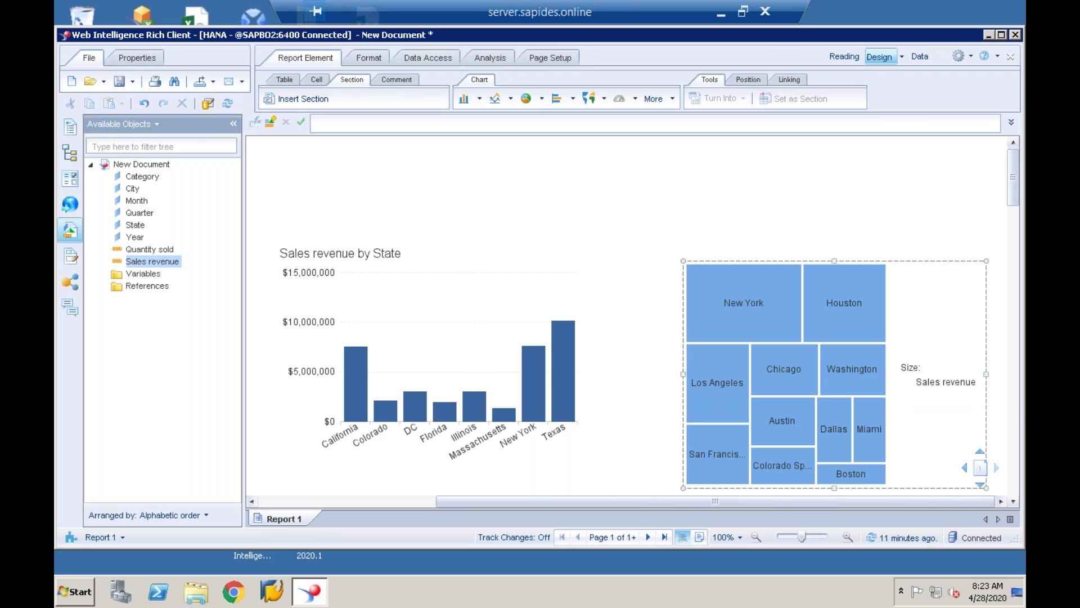
{"action": "left_click", "coordinate": [962, 343]}
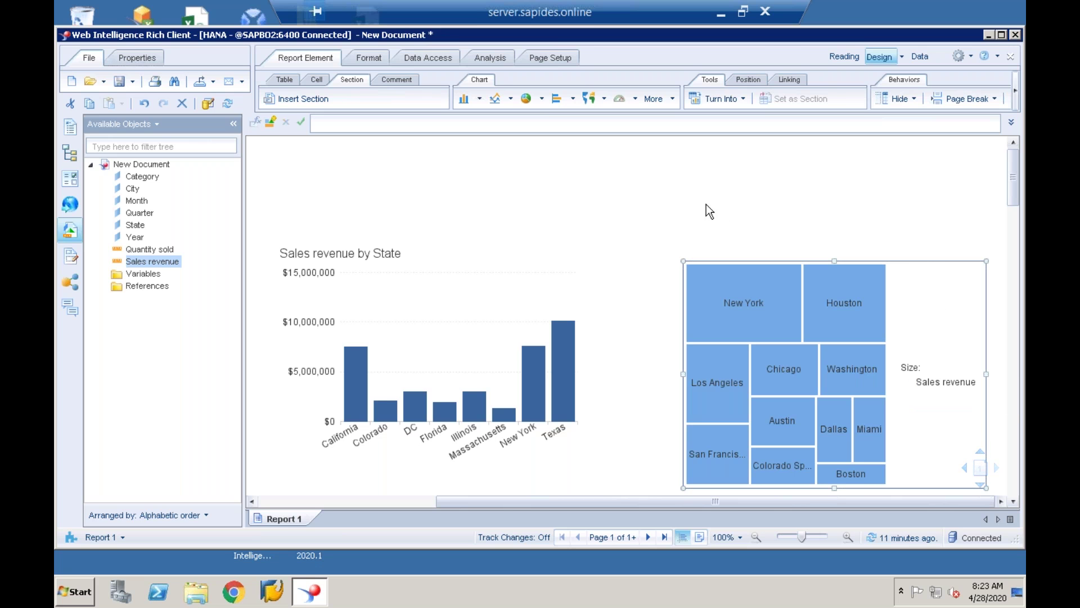
{"action": "left_click", "coordinate": [672, 100]}
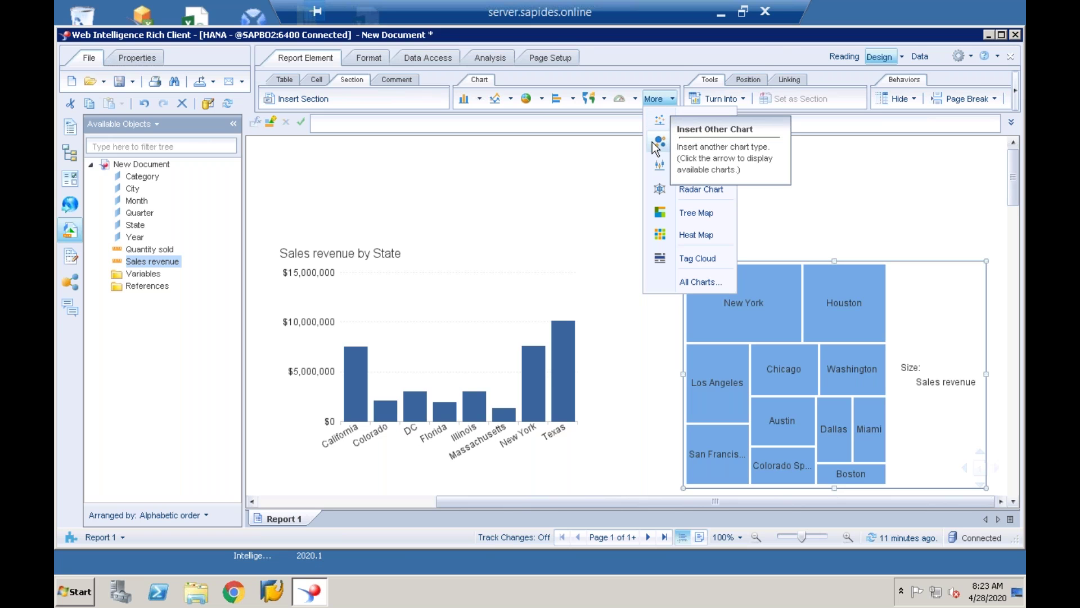
{"action": "left_click", "coordinate": [661, 325]}
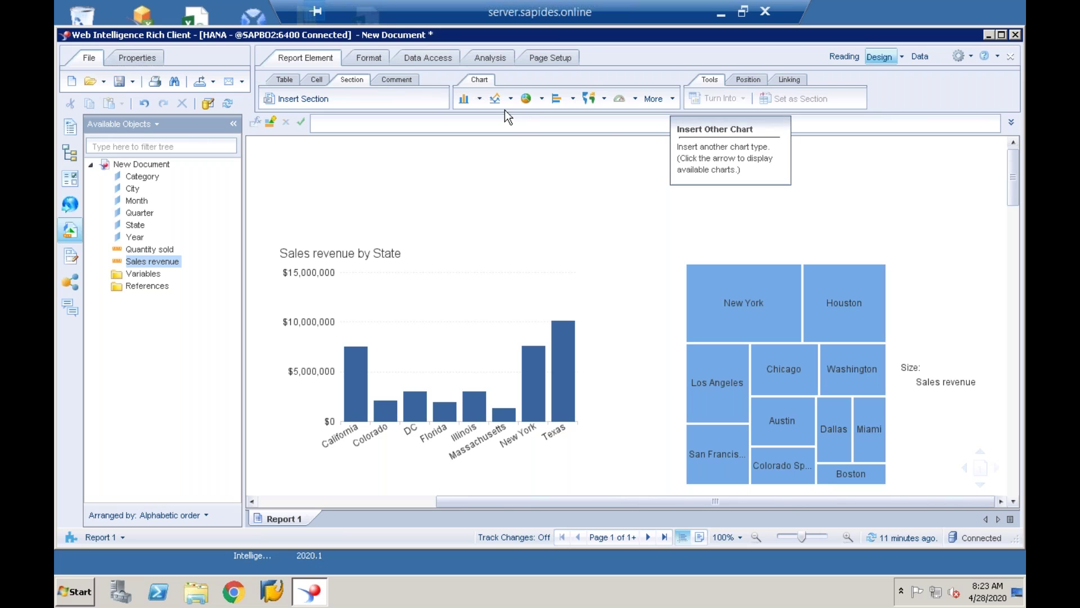
{"action": "left_click", "coordinate": [411, 78]}
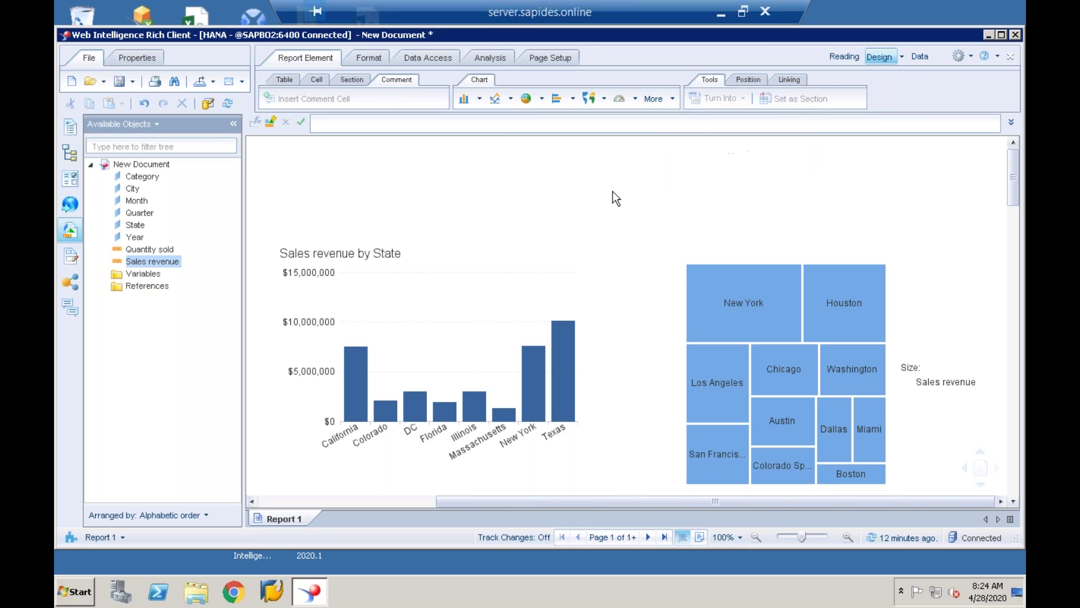
{"action": "left_click", "coordinate": [698, 266]}
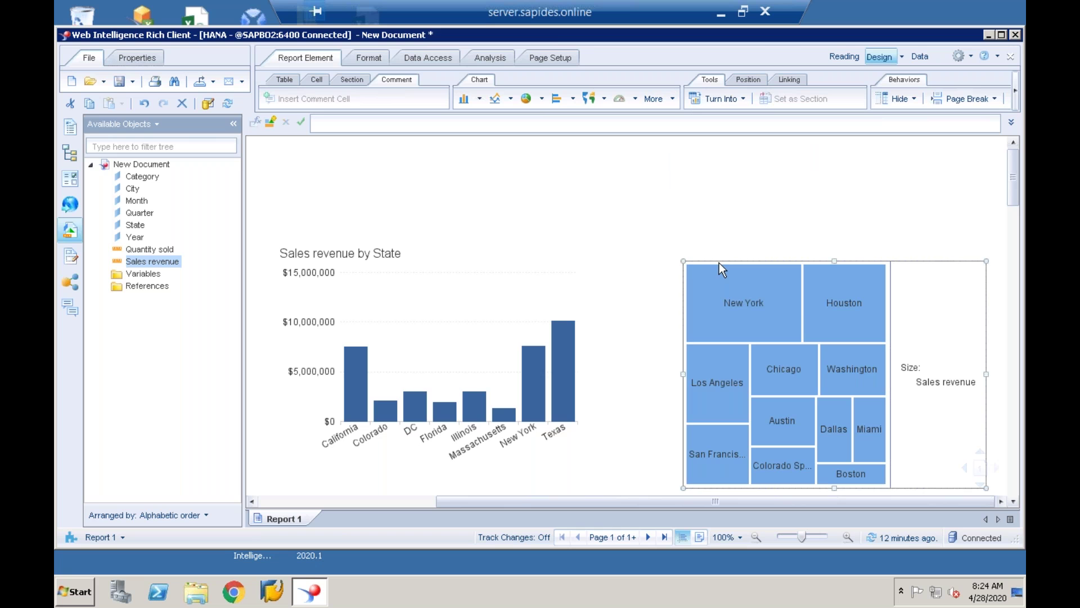
Review the map types available for transforming the City tree map, and turn it into a vertical table.
{"action": "left_click", "coordinate": [737, 99]}
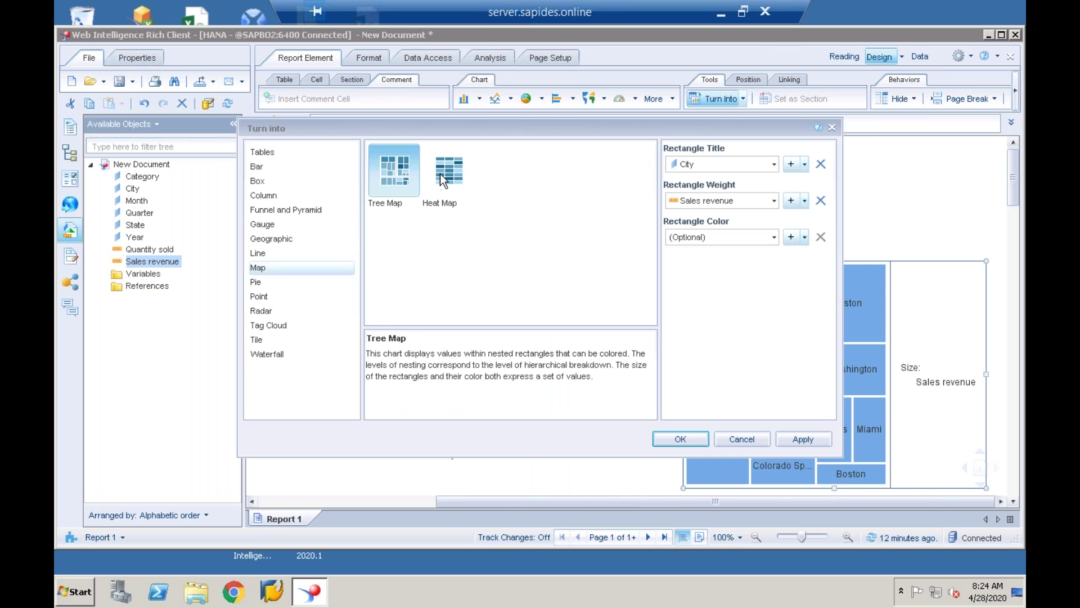
{"action": "left_click", "coordinate": [832, 128]}
{"action": "left_click", "coordinate": [742, 97]}
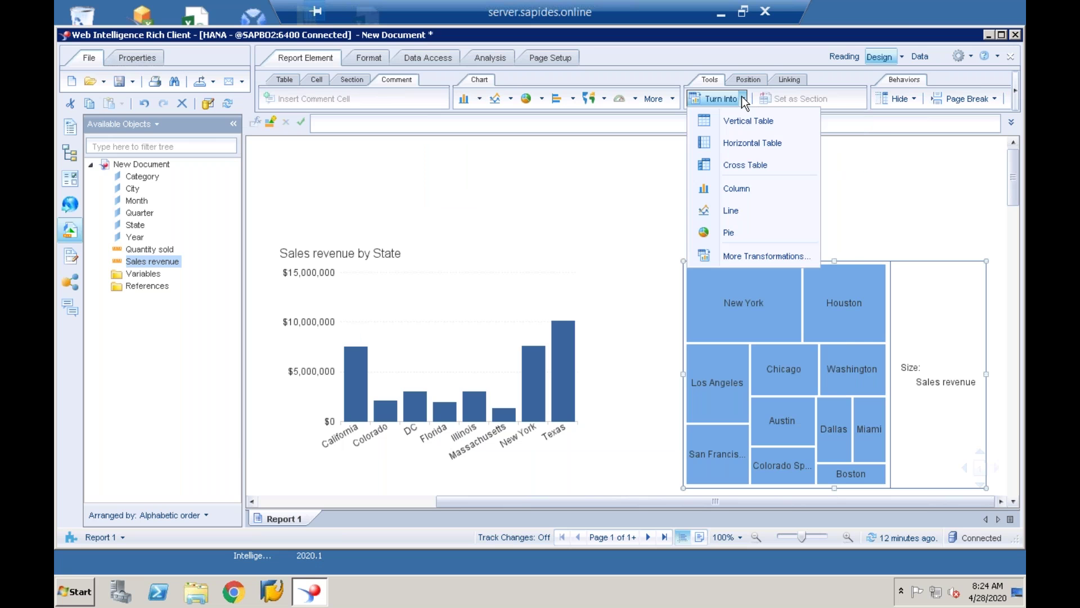
{"action": "left_click", "coordinate": [728, 126]}
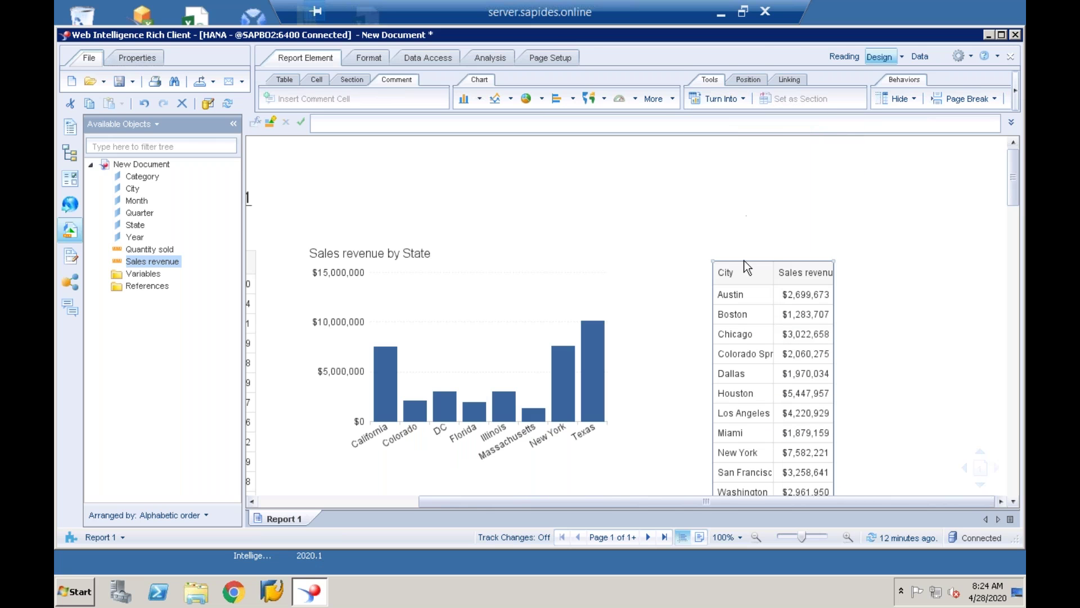
Turn the City and Sales revenue table into a line chart, and delete that chart from the report.
{"action": "left_click", "coordinate": [782, 266]}
{"action": "left_click", "coordinate": [750, 267]}
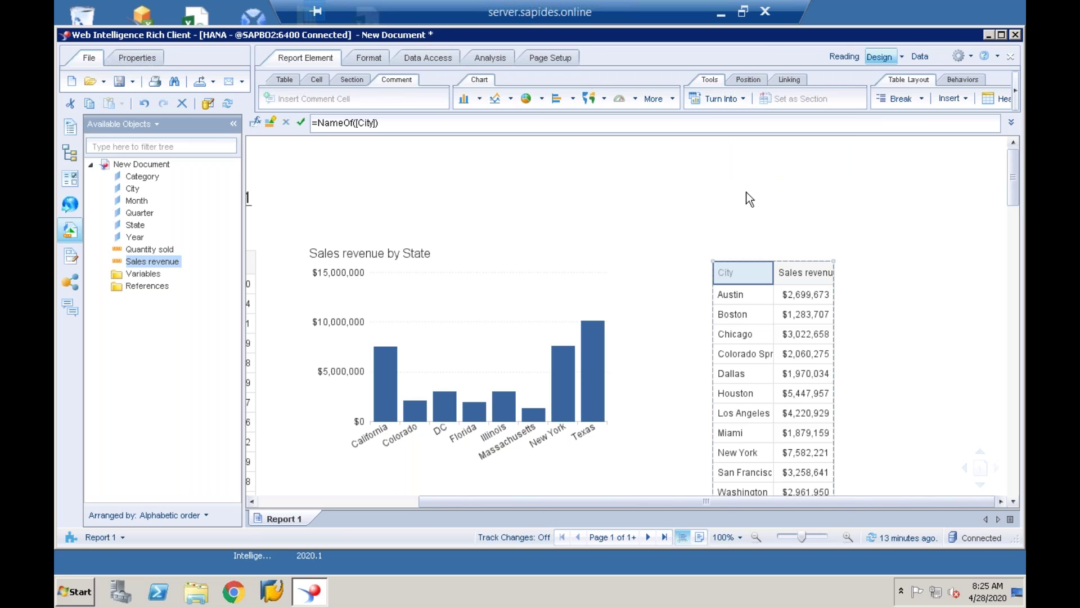
{"action": "left_click", "coordinate": [742, 99]}
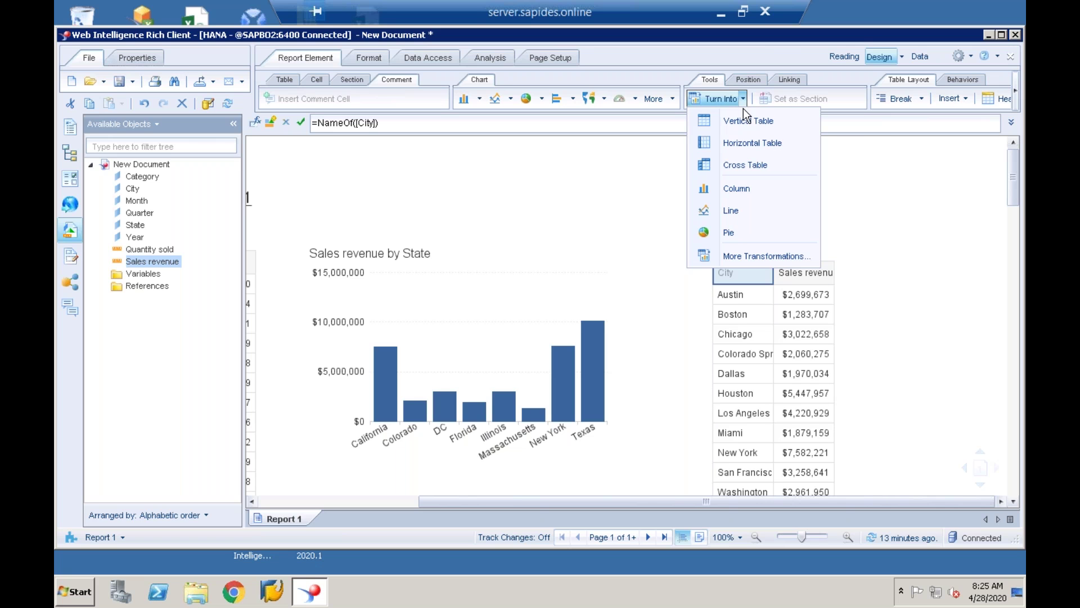
{"action": "left_click", "coordinate": [750, 214]}
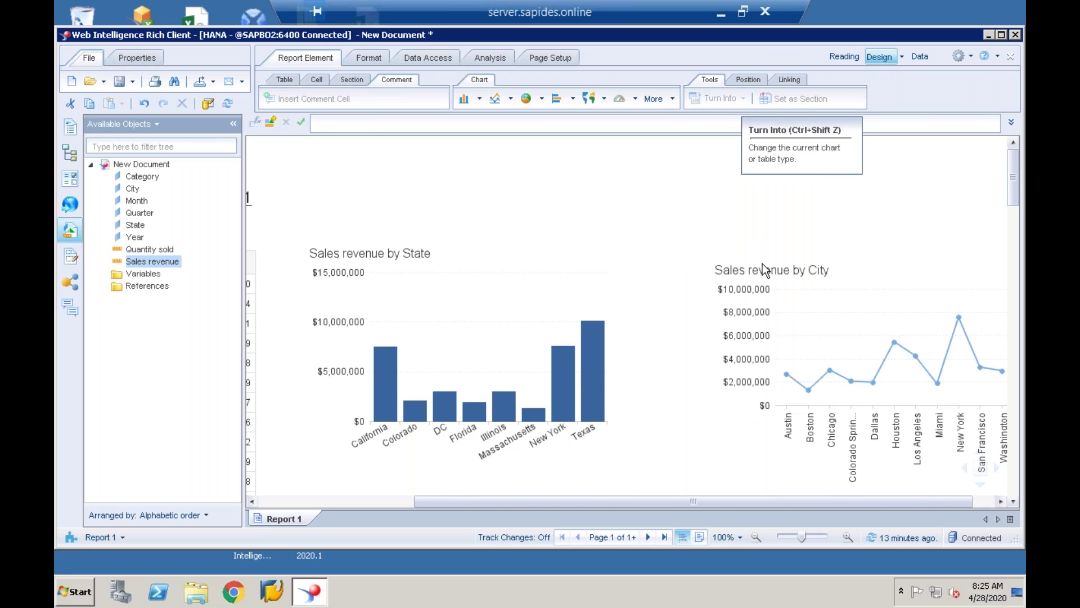
{"action": "left_click", "coordinate": [790, 269]}
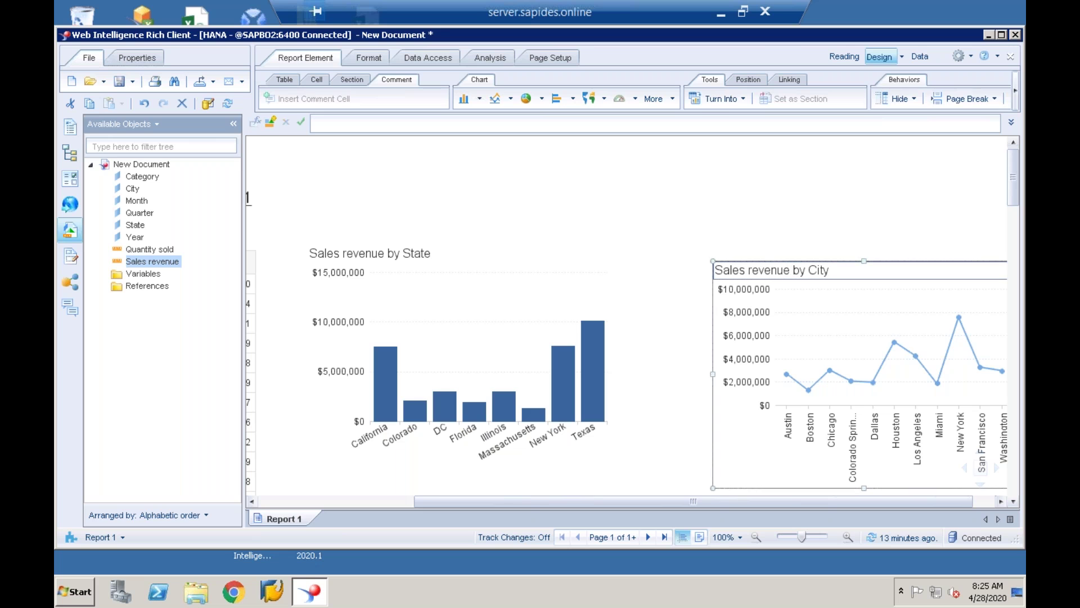
{"action": "key", "text": "Delete"}
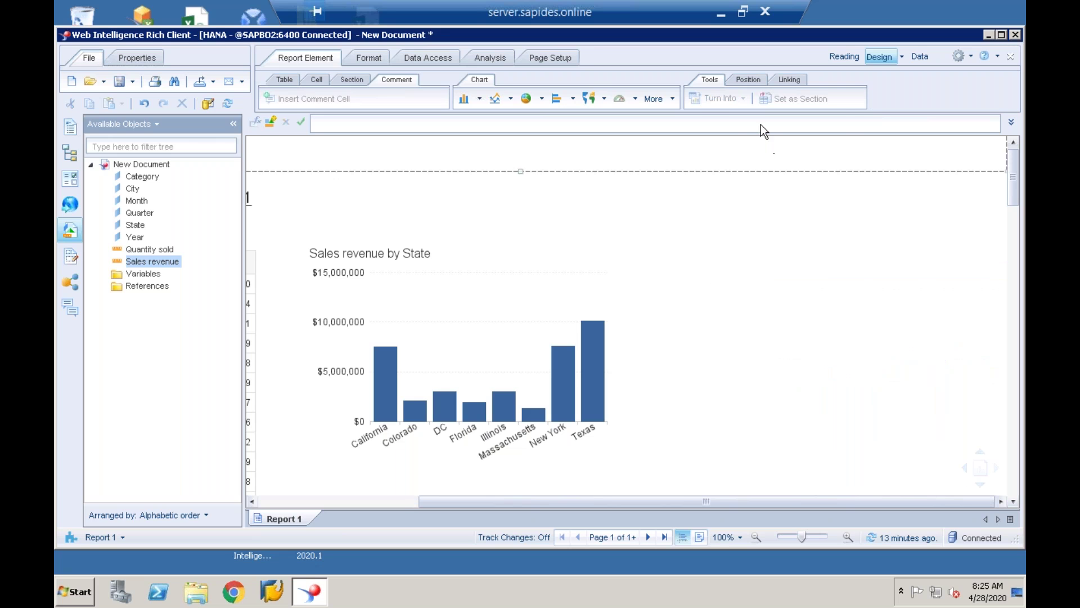
Review the ordering options for the Sales revenue by State chart and move it to overlap the table's Sales revenue column.
{"action": "left_click", "coordinate": [751, 81]}
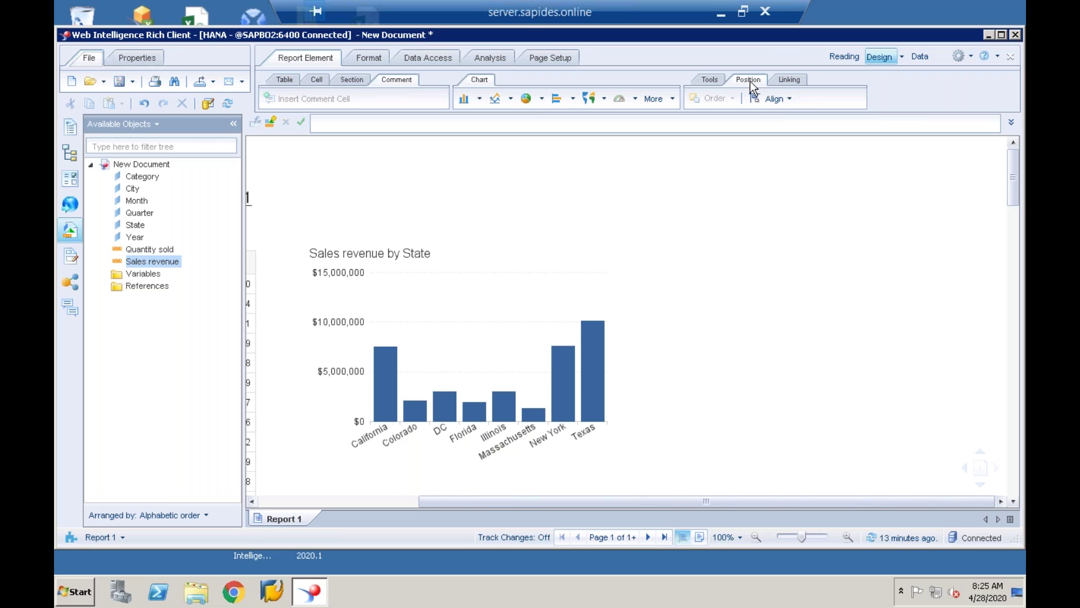
{"action": "left_click", "coordinate": [522, 297]}
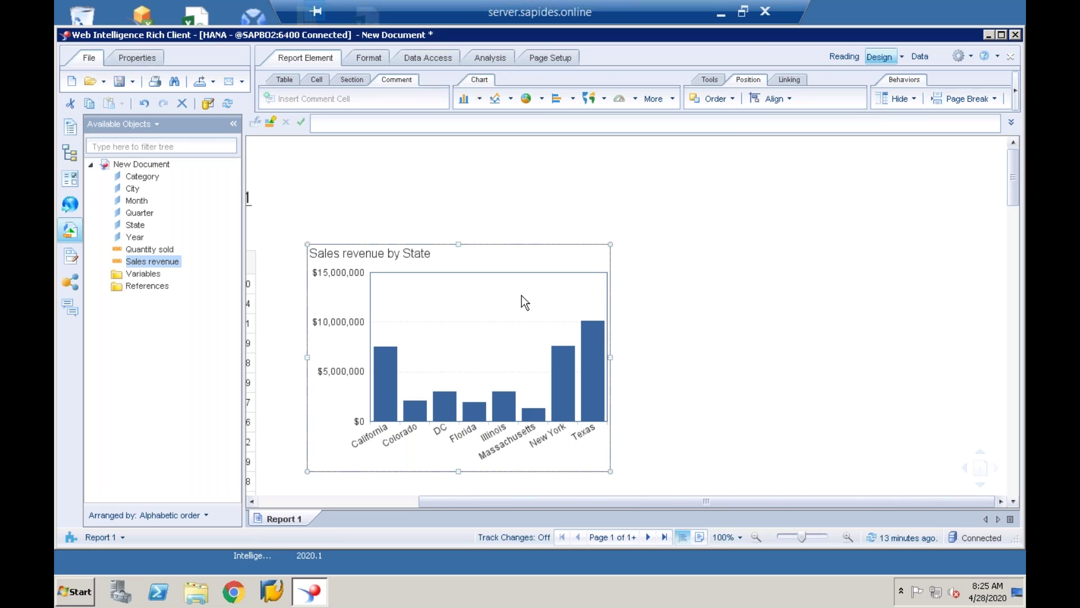
{"action": "left_click", "coordinate": [733, 100]}
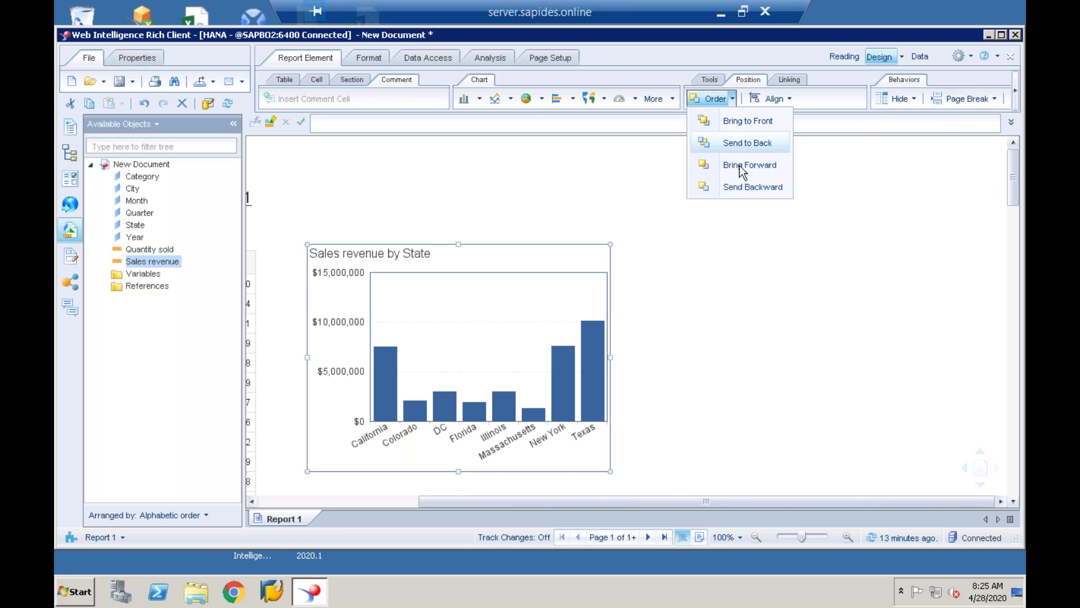
{"action": "left_click", "coordinate": [758, 247]}
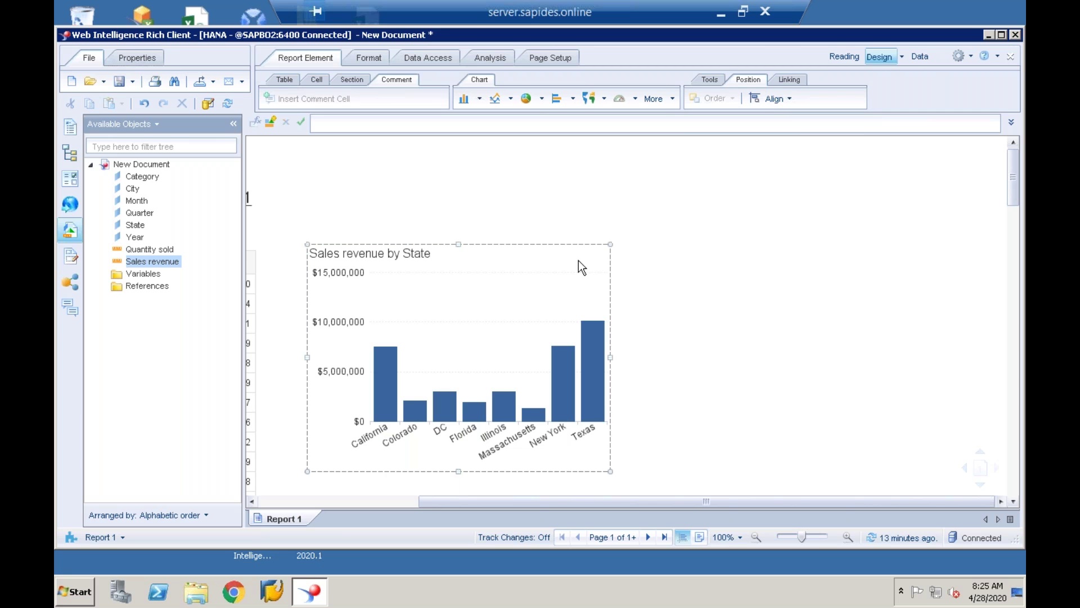
{"action": "left_click_drag", "start_coordinate": [531, 501], "coordinate": [378, 524]}
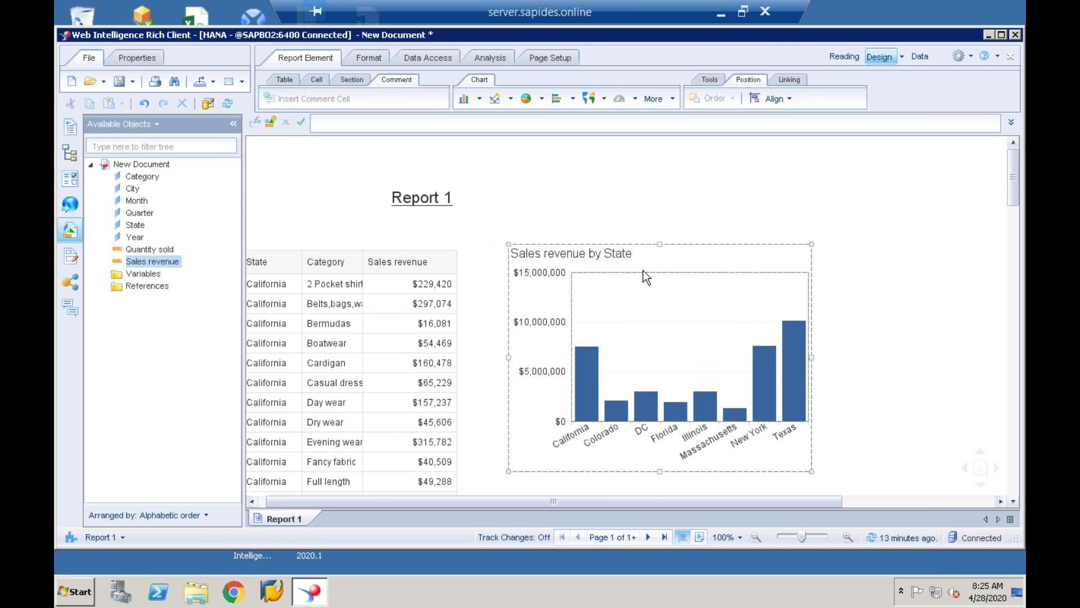
{"action": "left_click_drag", "start_coordinate": [645, 268], "coordinate": [530, 281]}
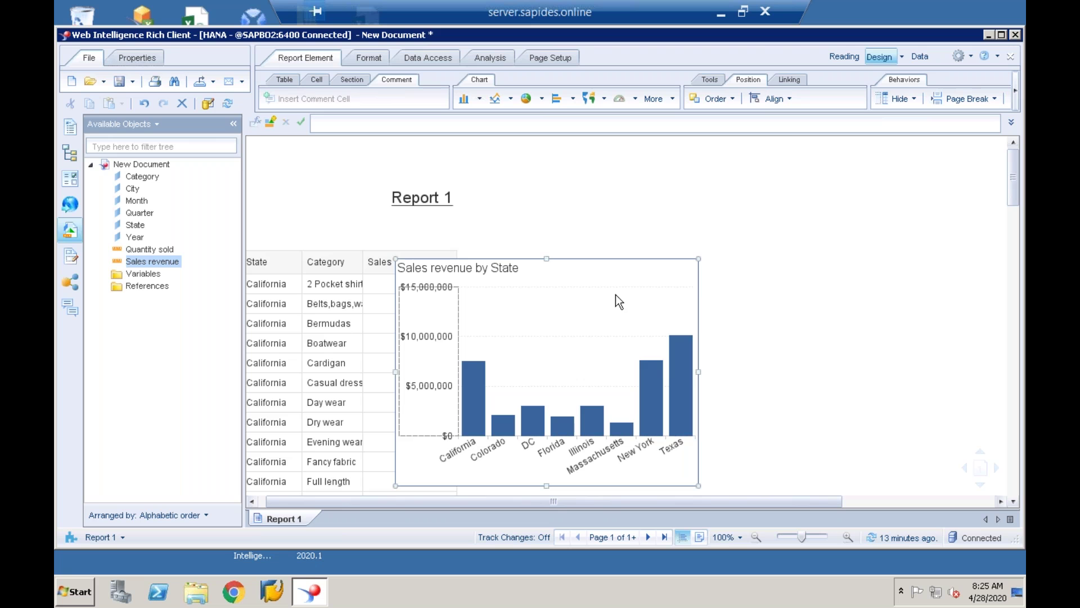
Send the Sales revenue by State chart to the back and move it clear of the table.
{"action": "left_click", "coordinate": [731, 99]}
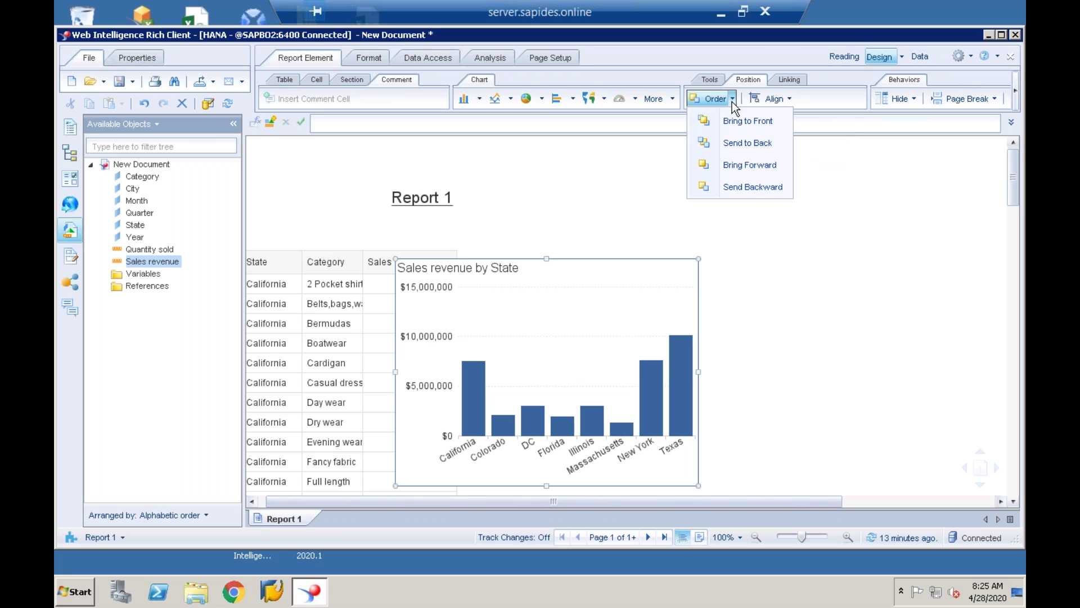
{"action": "left_click", "coordinate": [723, 151]}
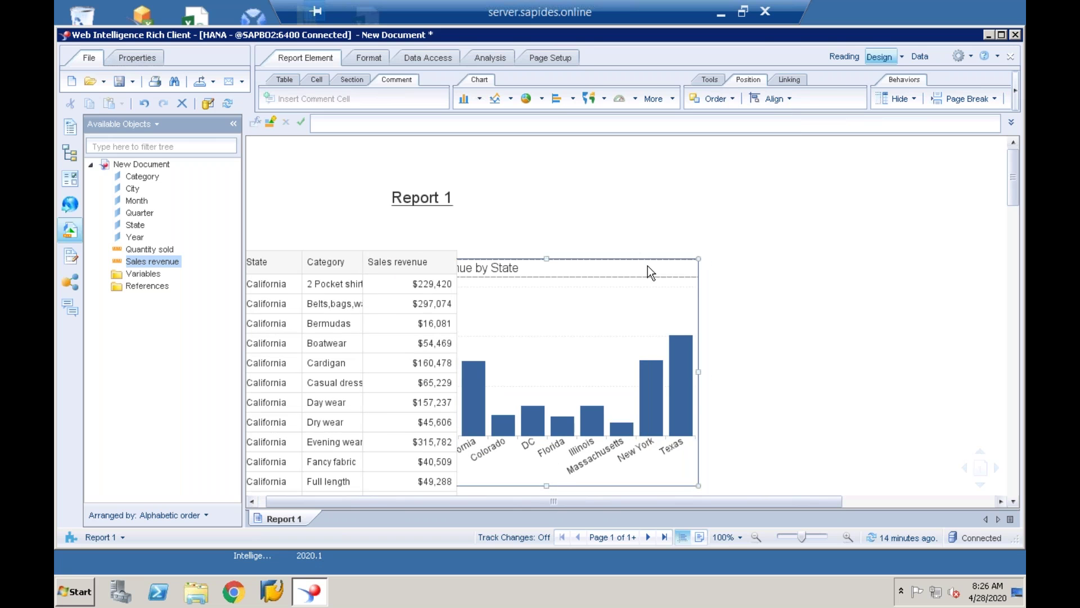
{"action": "left_click_drag", "start_coordinate": [647, 265], "coordinate": [728, 248]}
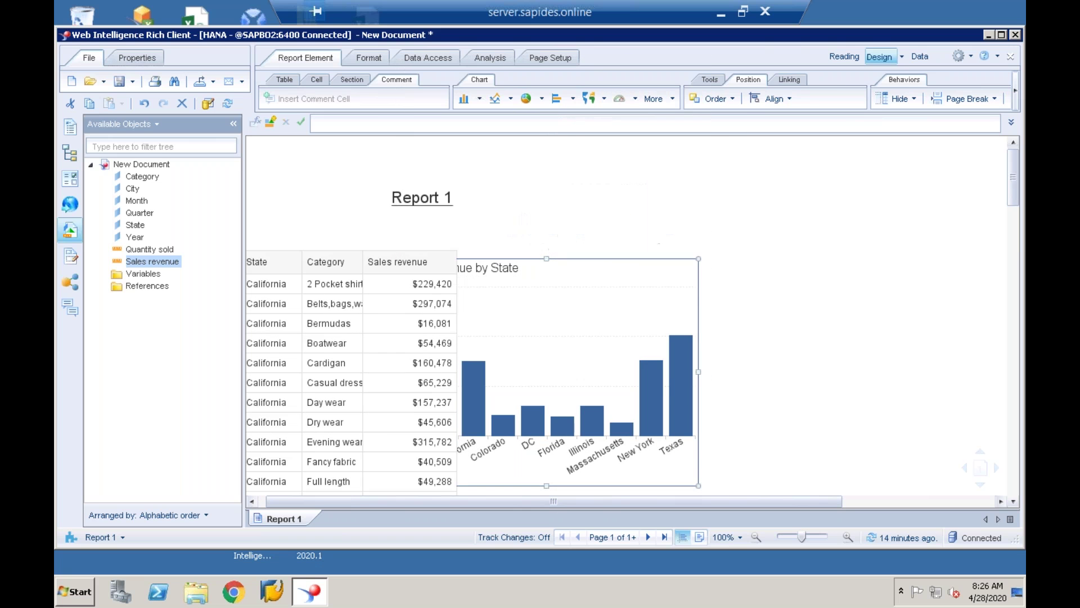
Show the report grid and turn on snap to grid.
{"action": "left_click", "coordinate": [784, 101]}
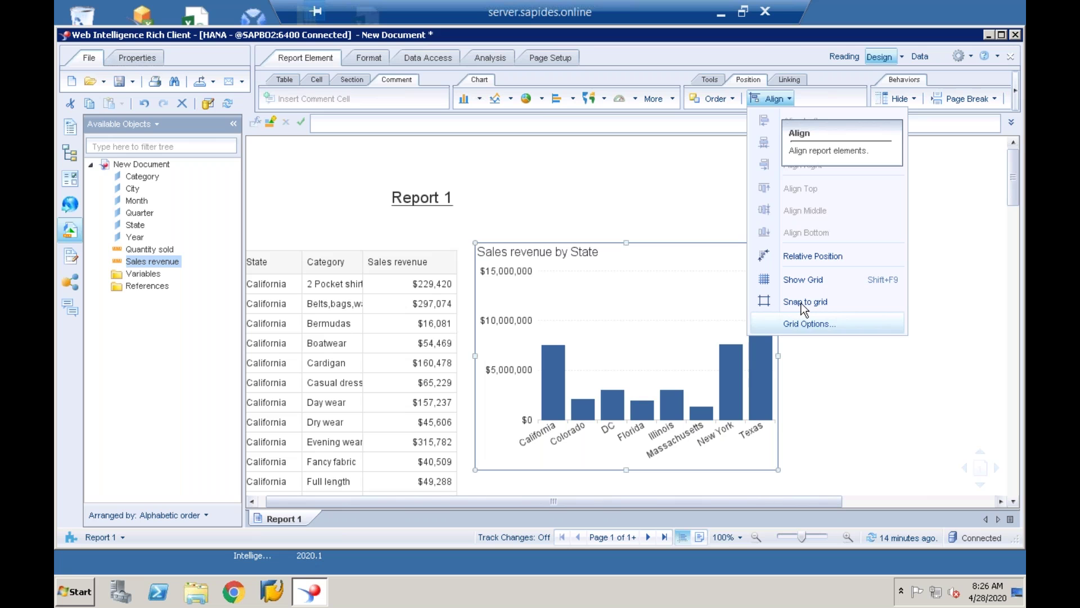
{"action": "left_click", "coordinate": [803, 280]}
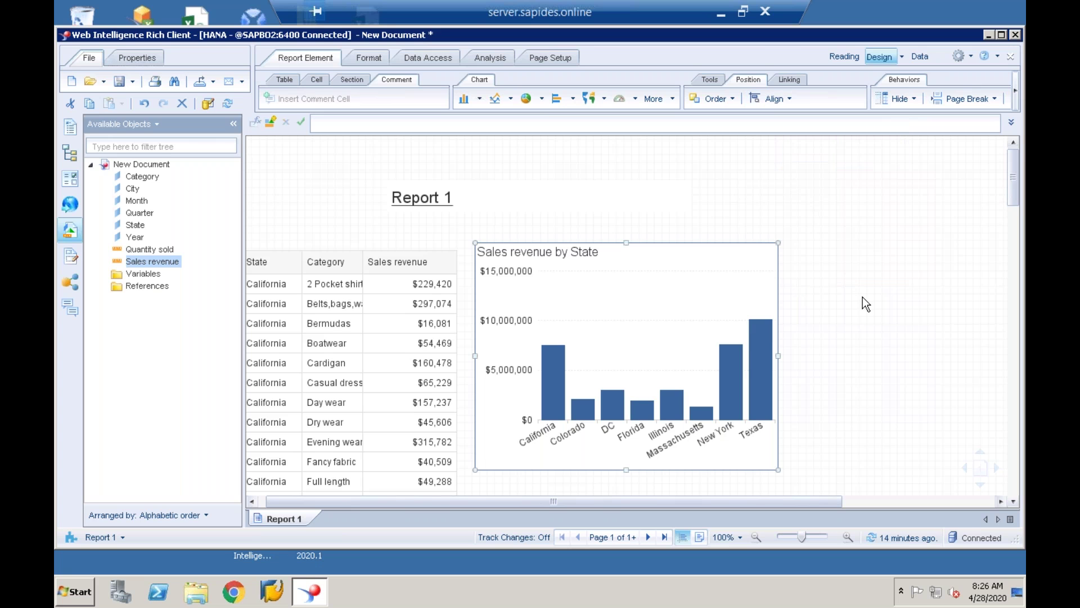
{"action": "left_click", "coordinate": [789, 100]}
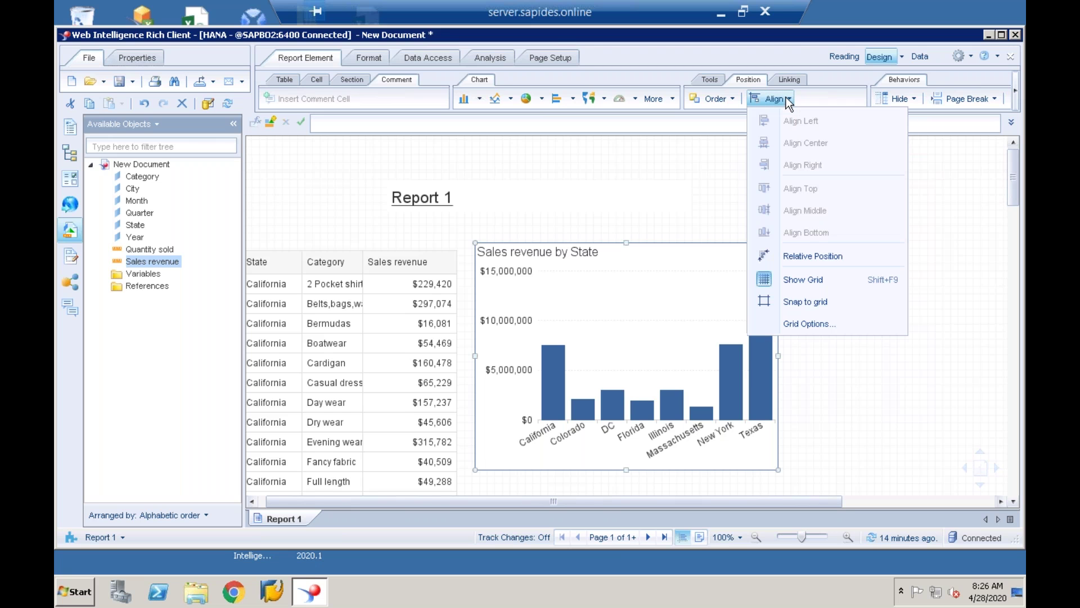
{"action": "left_click", "coordinate": [805, 301]}
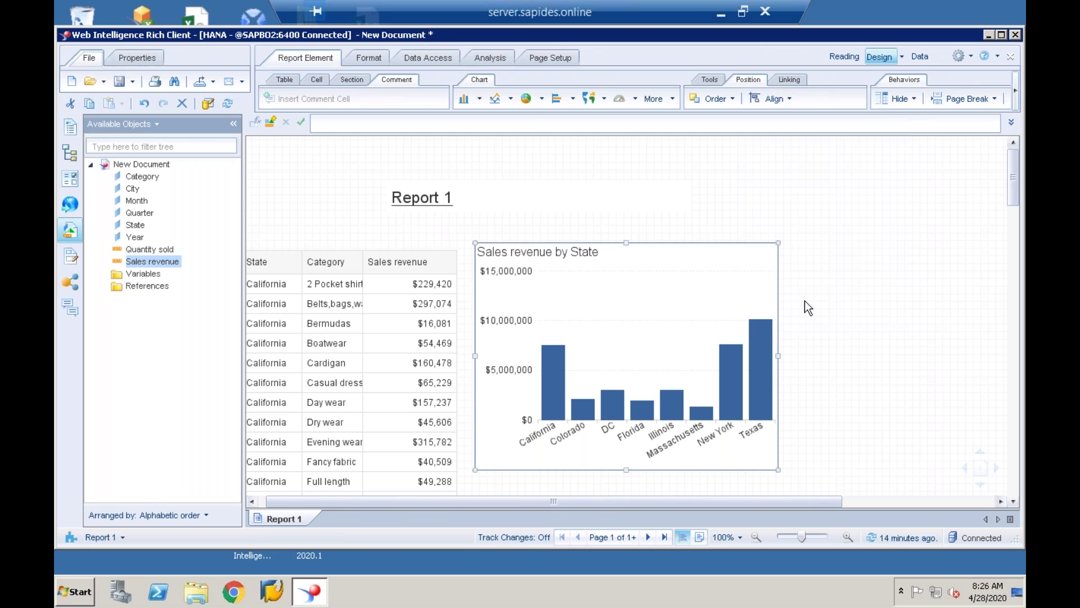
{"action": "left_click", "coordinate": [813, 255]}
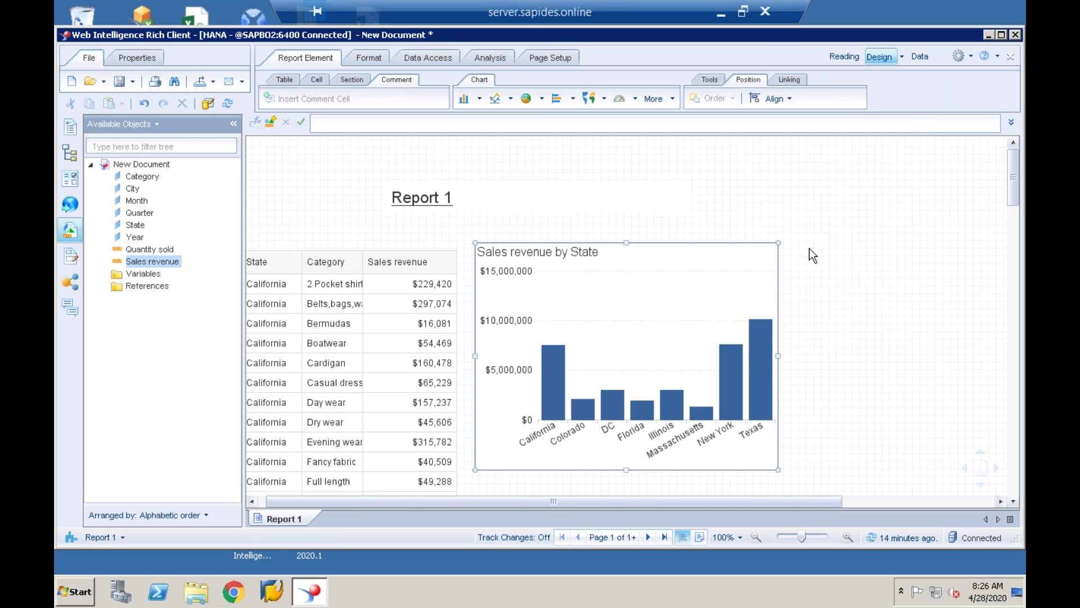
{"action": "left_click", "coordinate": [730, 287]}
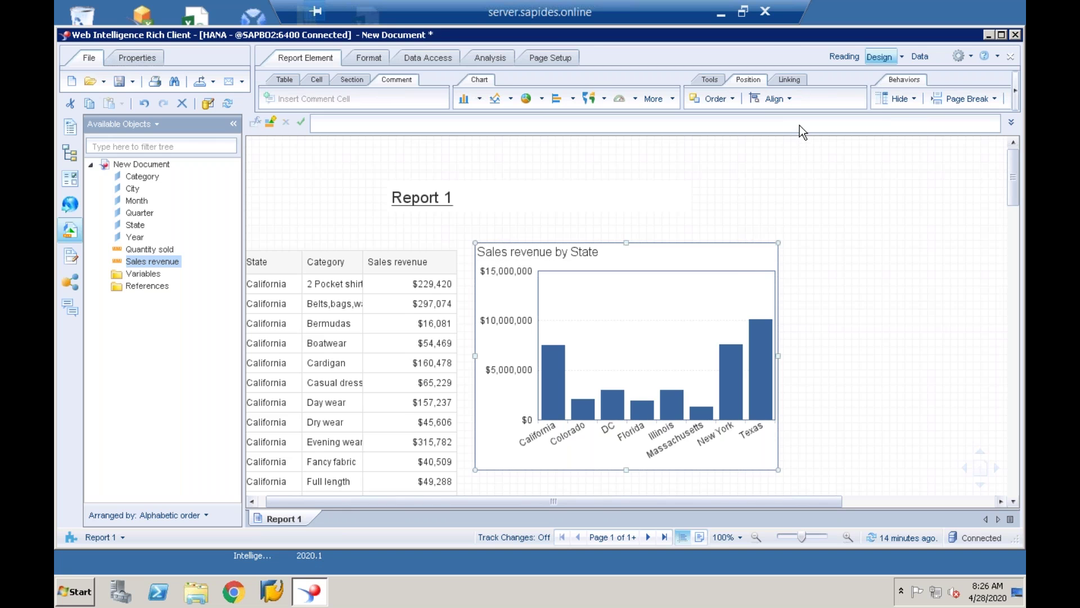
Look over the element linking options and compare the Sales revenue by Year pie chart with the Sales revenue by State chart.
{"action": "left_click", "coordinate": [792, 81]}
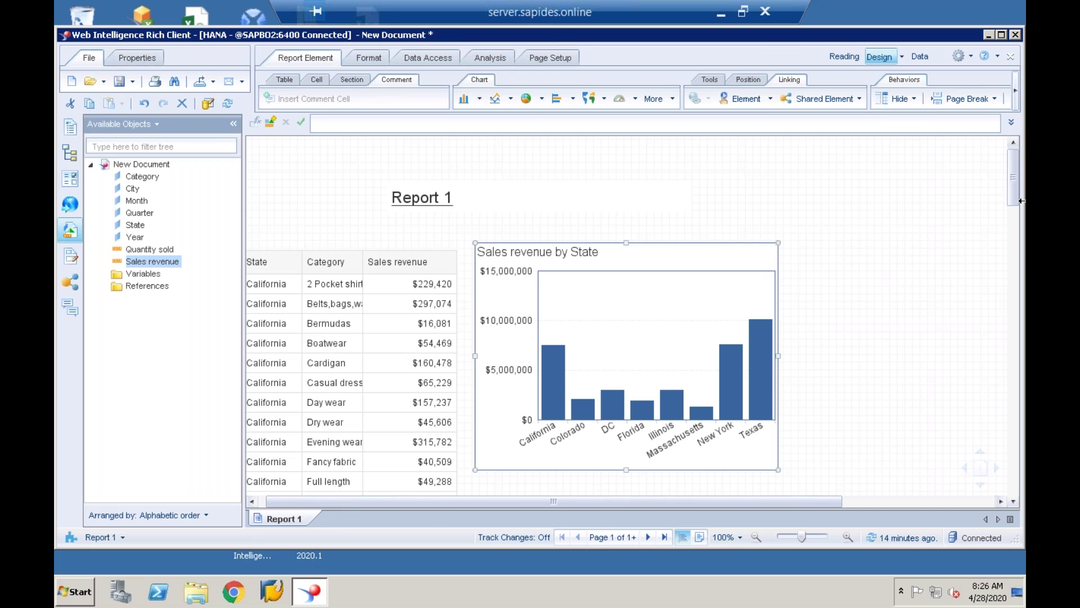
{"action": "mouse_move", "coordinate": [1017, 238]}
{"action": "left_mouse_down"}
{"action": "mouse_move", "coordinate": [1019, 269]}
{"action": "mouse_move", "coordinate": [1019, 220]}
{"action": "left_mouse_up"}
{"action": "left_click", "coordinate": [767, 302]}
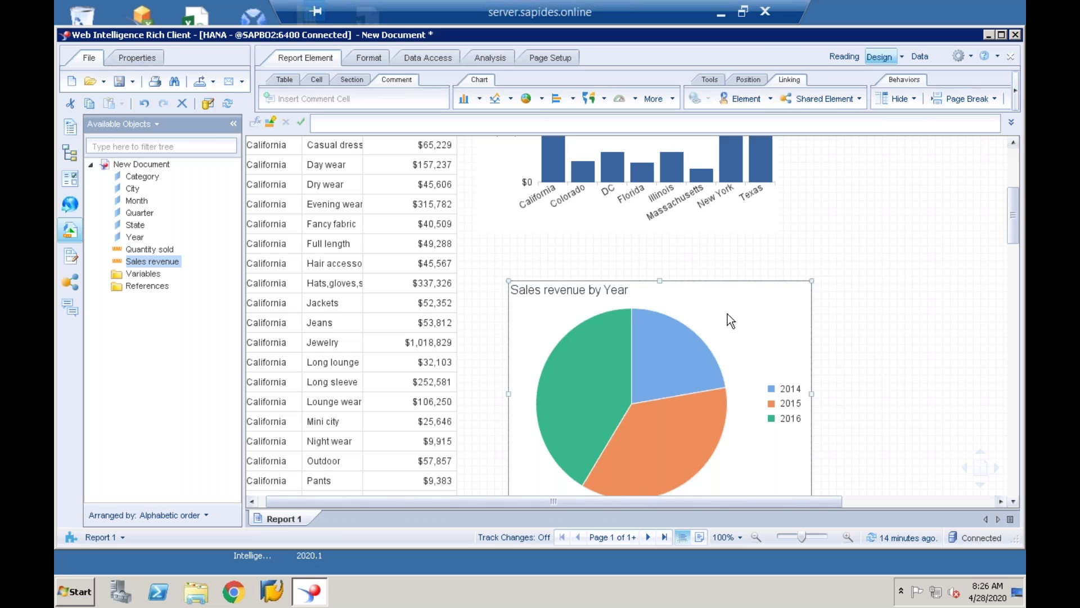
{"action": "mouse_move", "coordinate": [662, 347]}
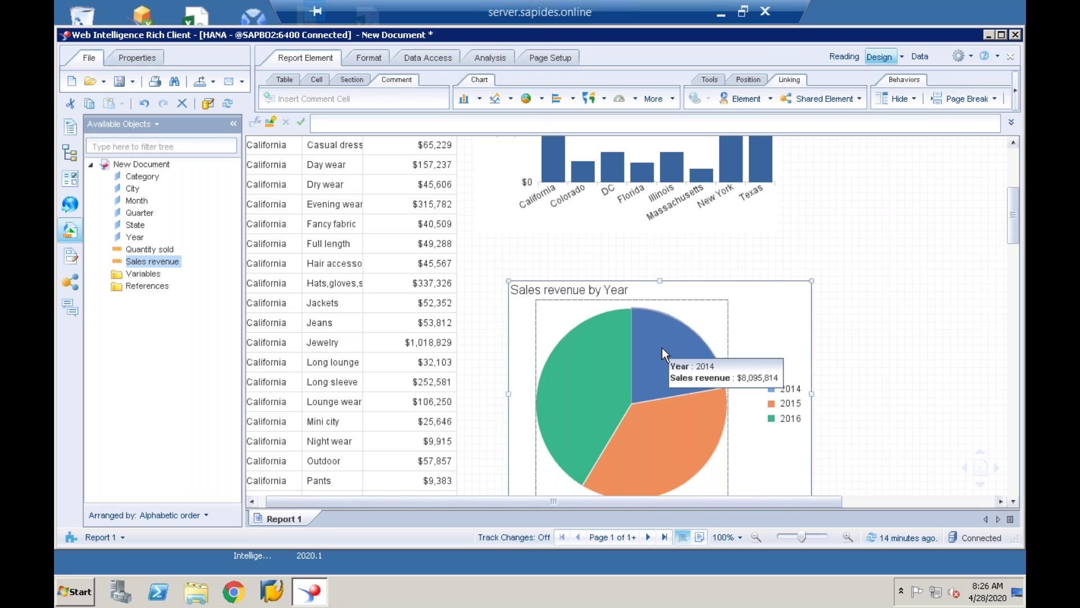
{"action": "mouse_move", "coordinate": [640, 183]}
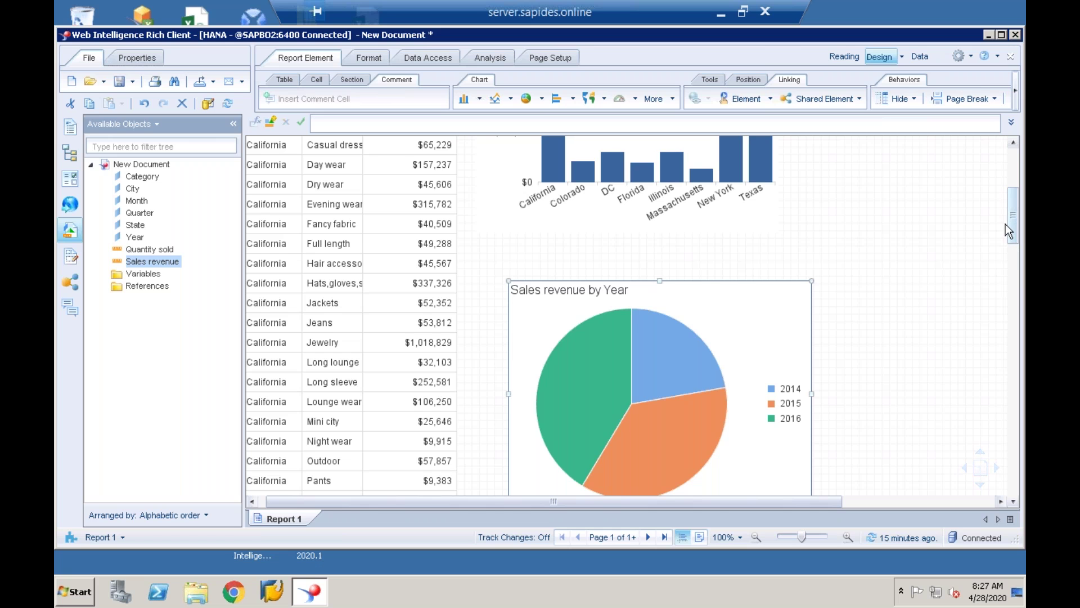
{"action": "left_click_drag", "start_coordinate": [1010, 214], "coordinate": [1014, 198]}
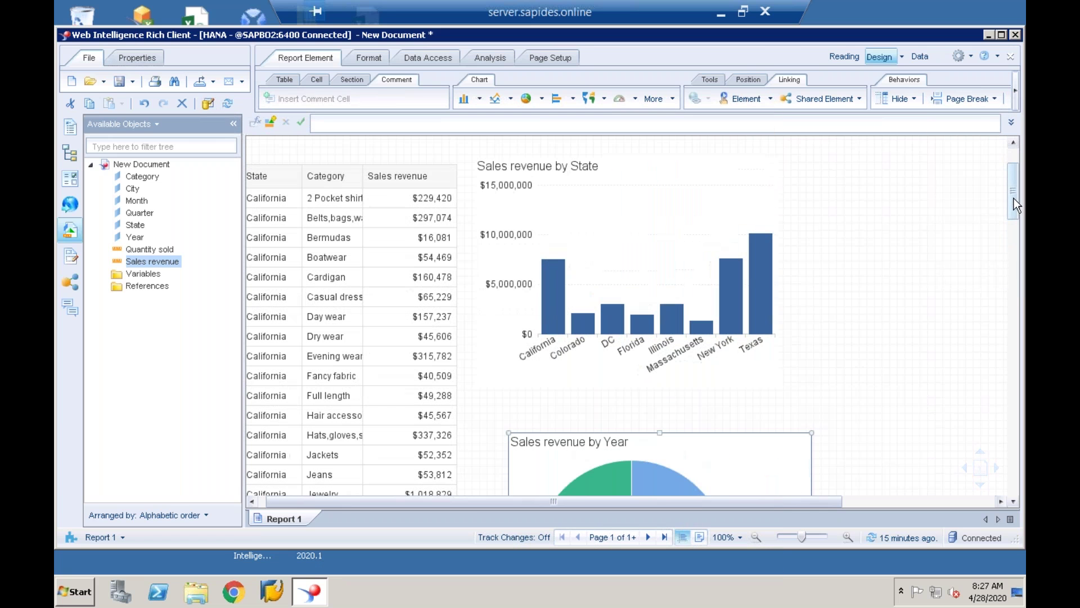
{"action": "left_click_drag", "start_coordinate": [495, 504], "coordinate": [398, 506]}
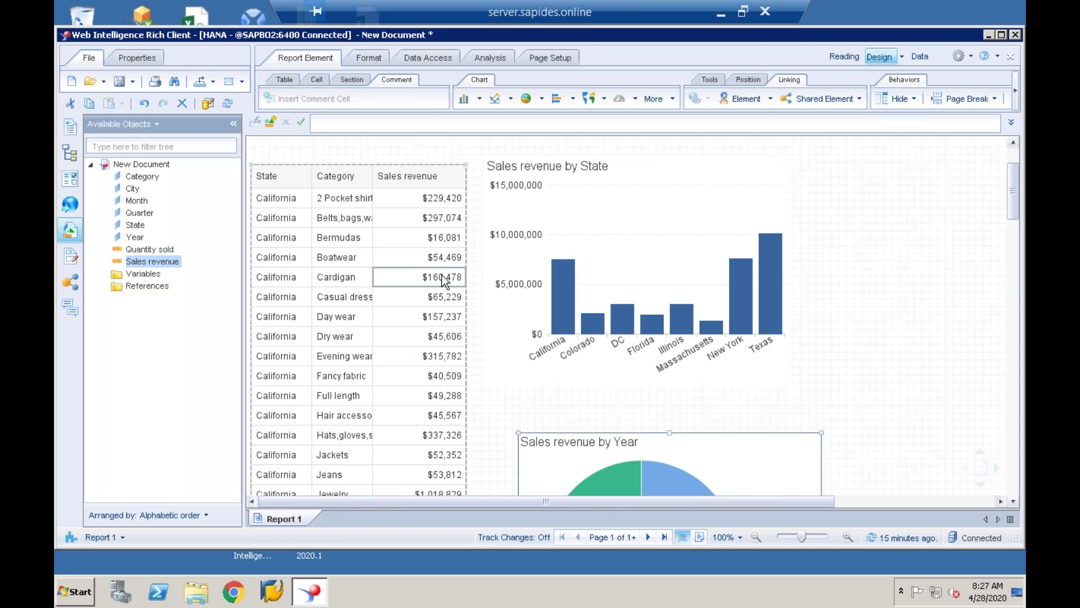
Assign State as the sector color of the Sales revenue by Year pie chart.
{"action": "right_click", "coordinate": [677, 441]}
{"action": "left_click", "coordinate": [720, 431]}
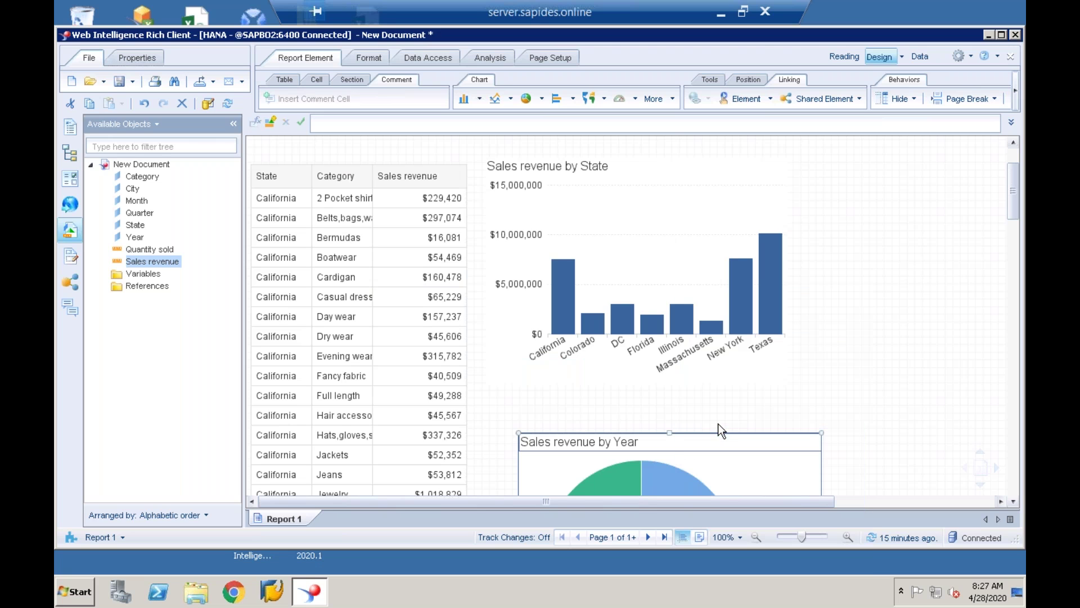
{"action": "left_click", "coordinate": [603, 200]}
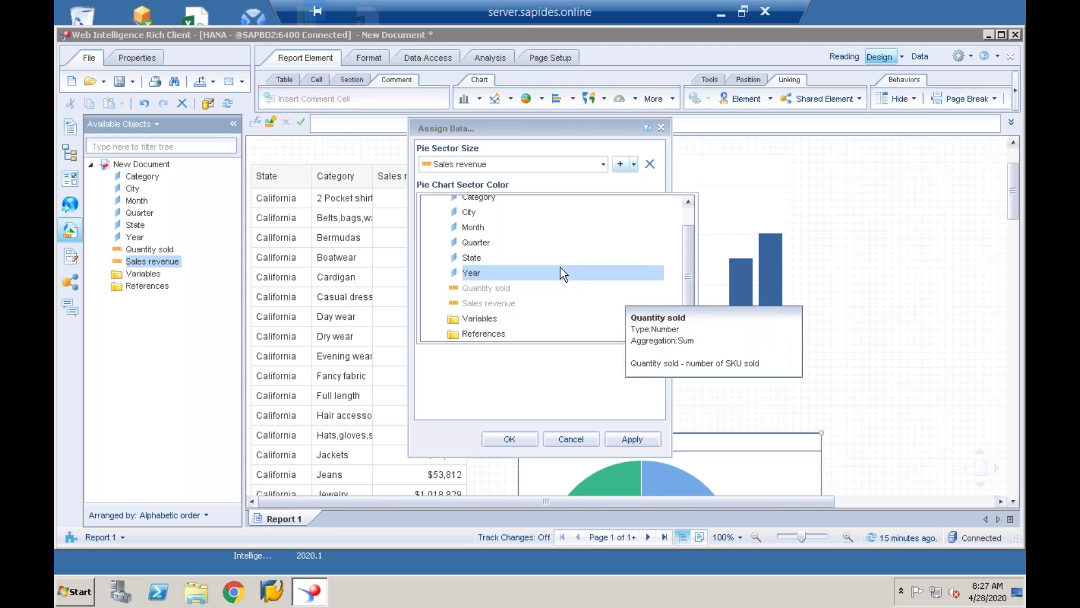
{"action": "left_click", "coordinate": [489, 256]}
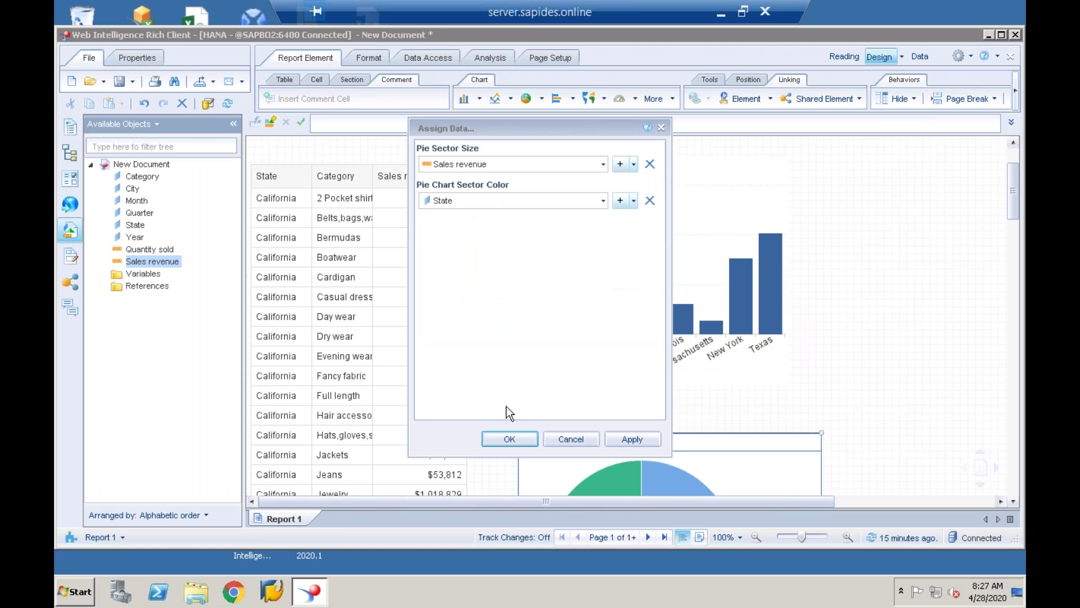
{"action": "left_click", "coordinate": [510, 439]}
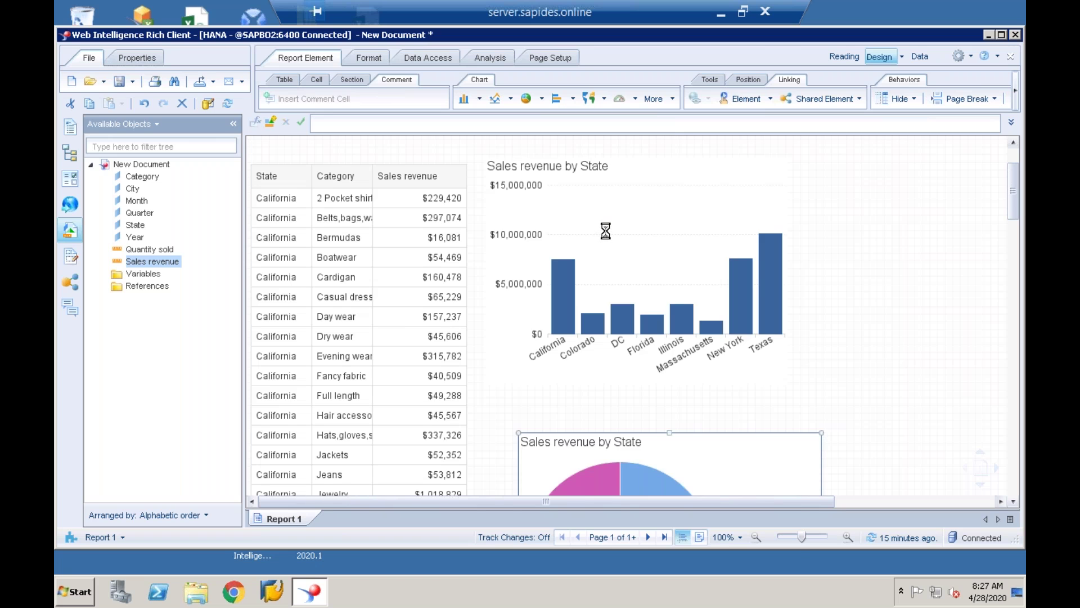
Assign City as the category axis of the Sales revenue by State column chart.
{"action": "right_click", "coordinate": [606, 231]}
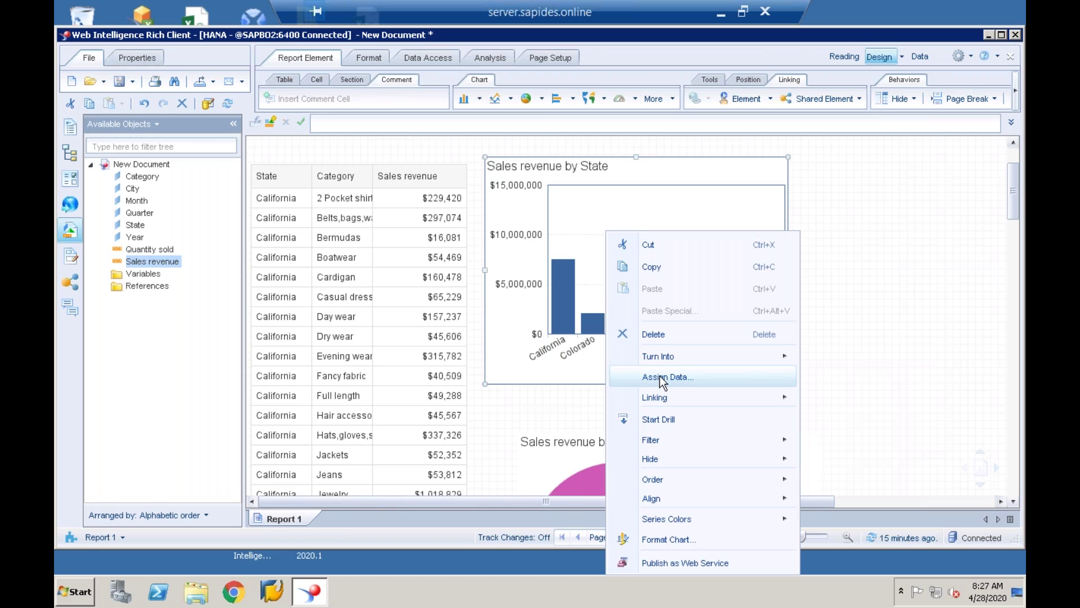
{"action": "left_click", "coordinate": [661, 377]}
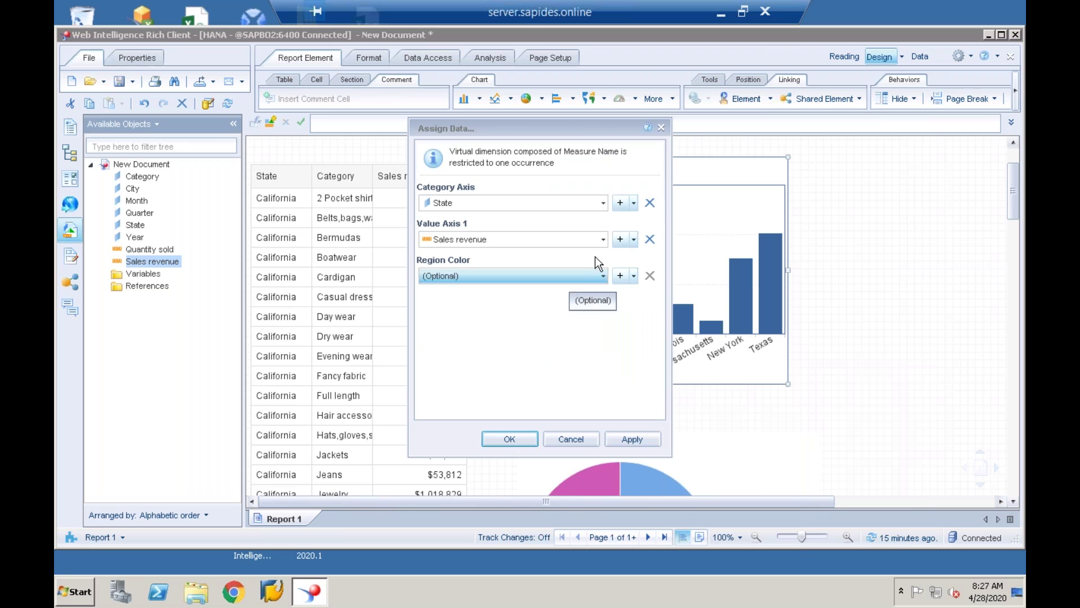
{"action": "left_click", "coordinate": [602, 201]}
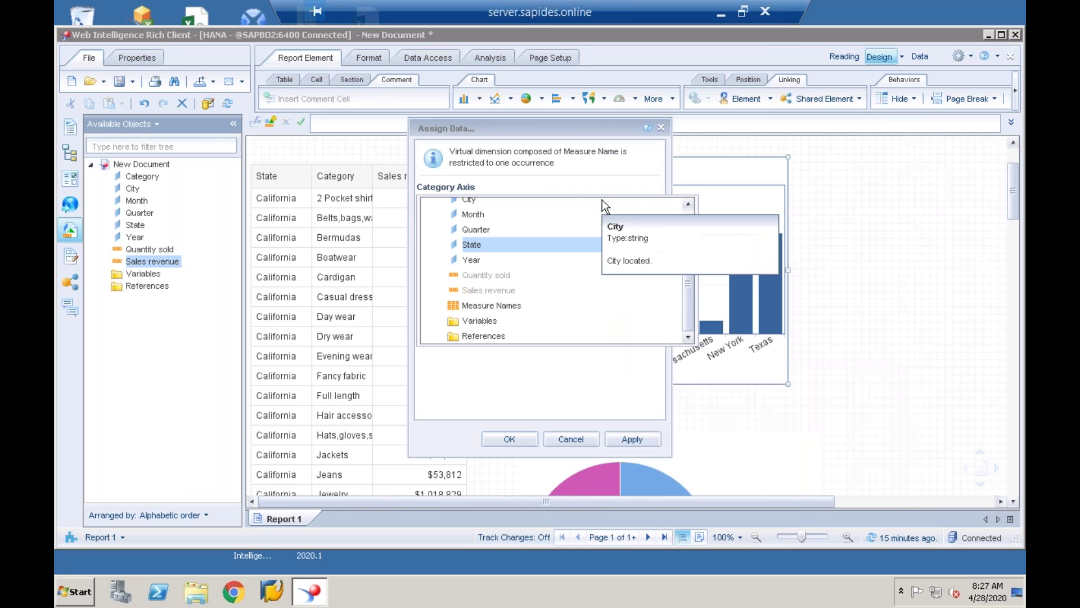
{"action": "left_click", "coordinate": [470, 199]}
{"action": "left_click", "coordinate": [493, 438]}
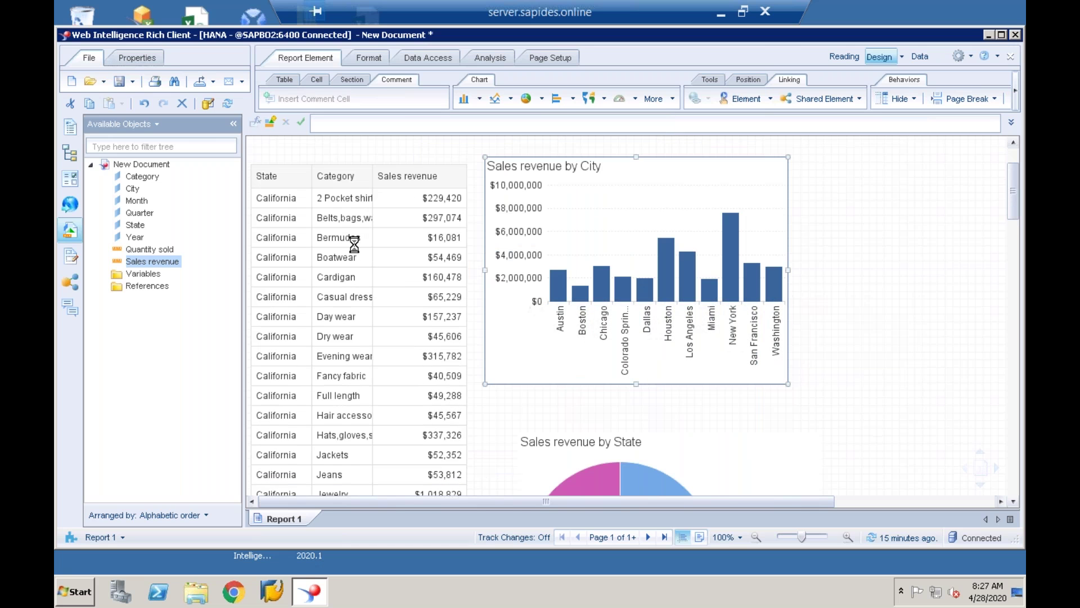
{"action": "left_click", "coordinate": [337, 176]}
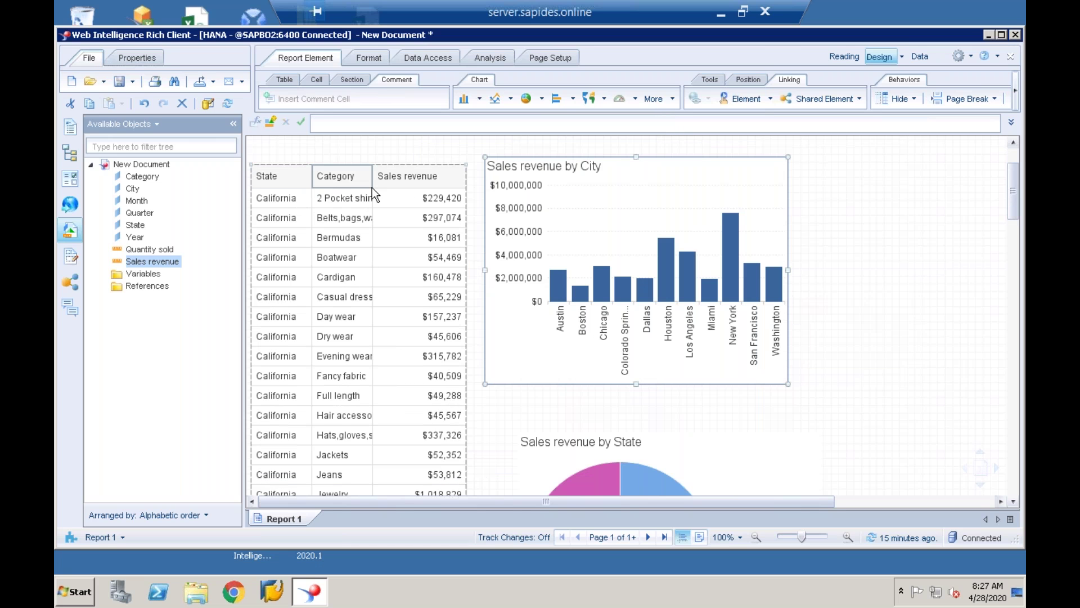
{"action": "left_click", "coordinate": [831, 212]}
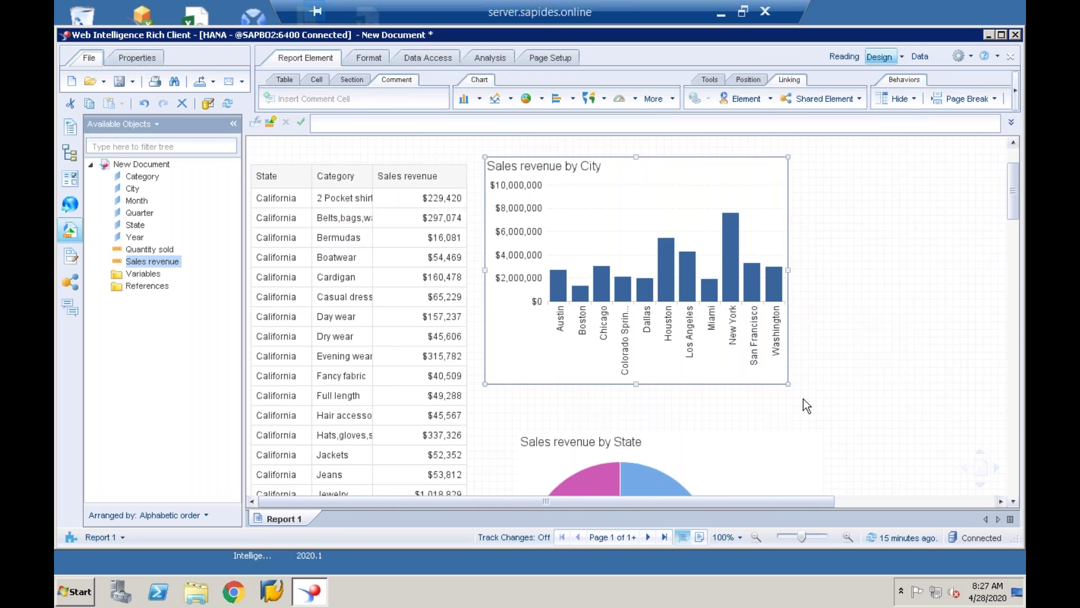
Add an element link from the Sales revenue by State pie chart, using all objects, that filters Column Chart: Block 2.
{"action": "left_click", "coordinate": [717, 454]}
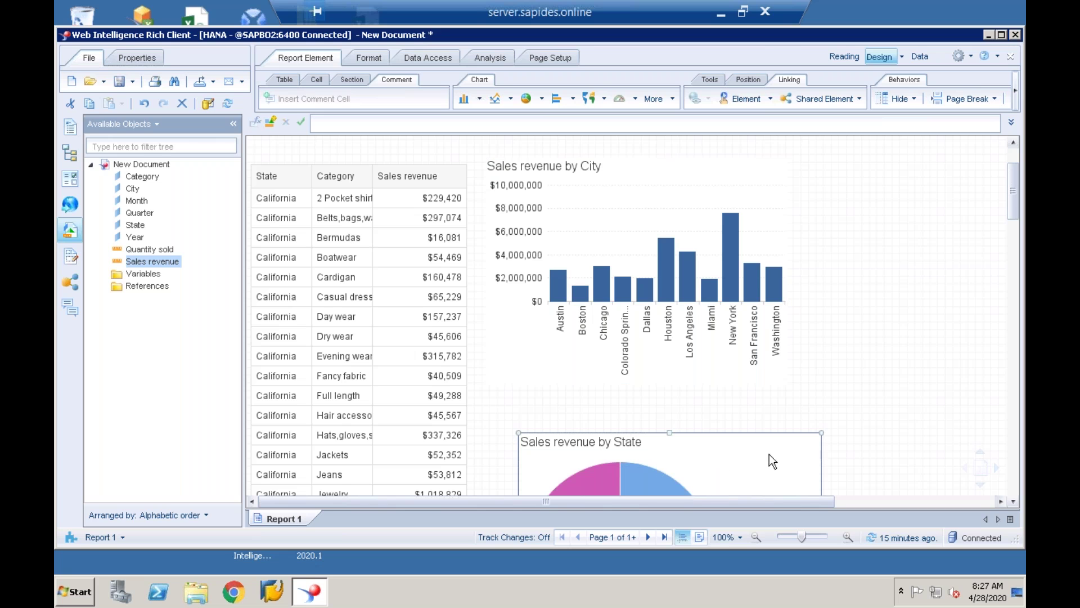
{"action": "left_click", "coordinate": [772, 99]}
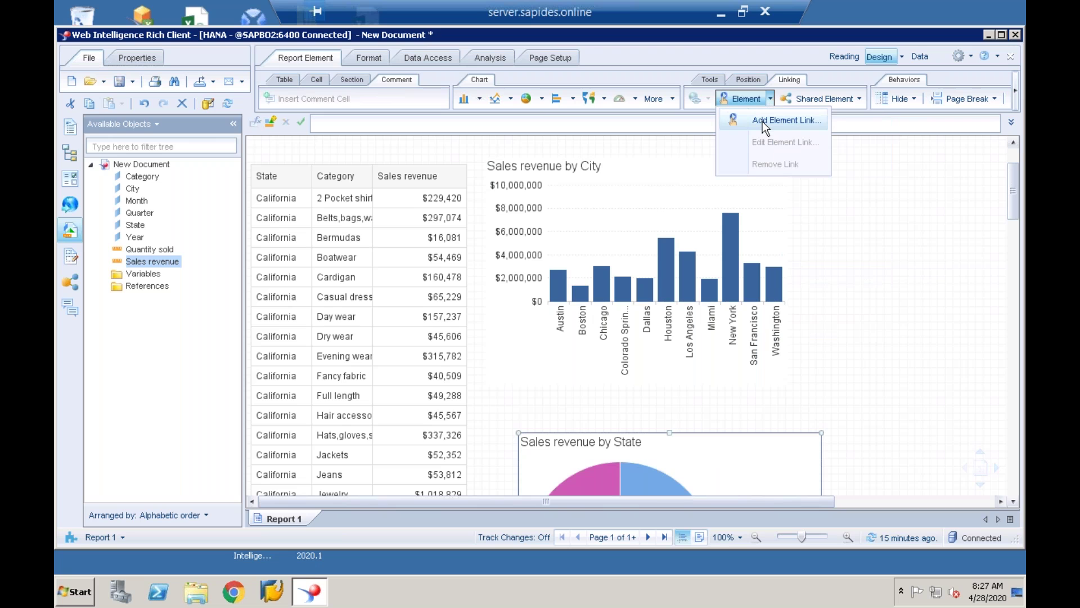
{"action": "left_click", "coordinate": [761, 121]}
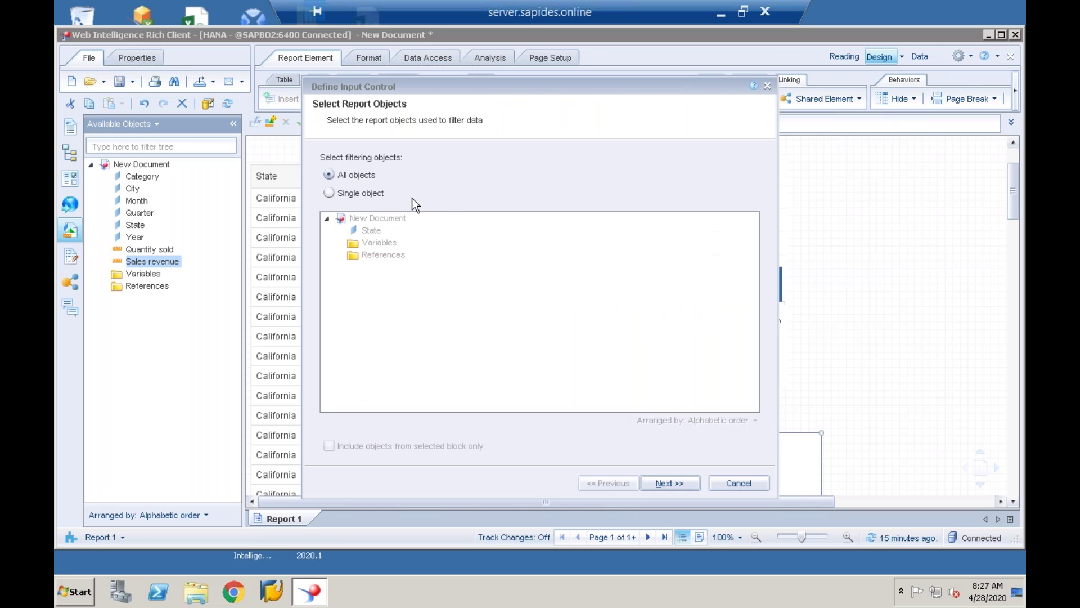
{"action": "left_click", "coordinate": [667, 483]}
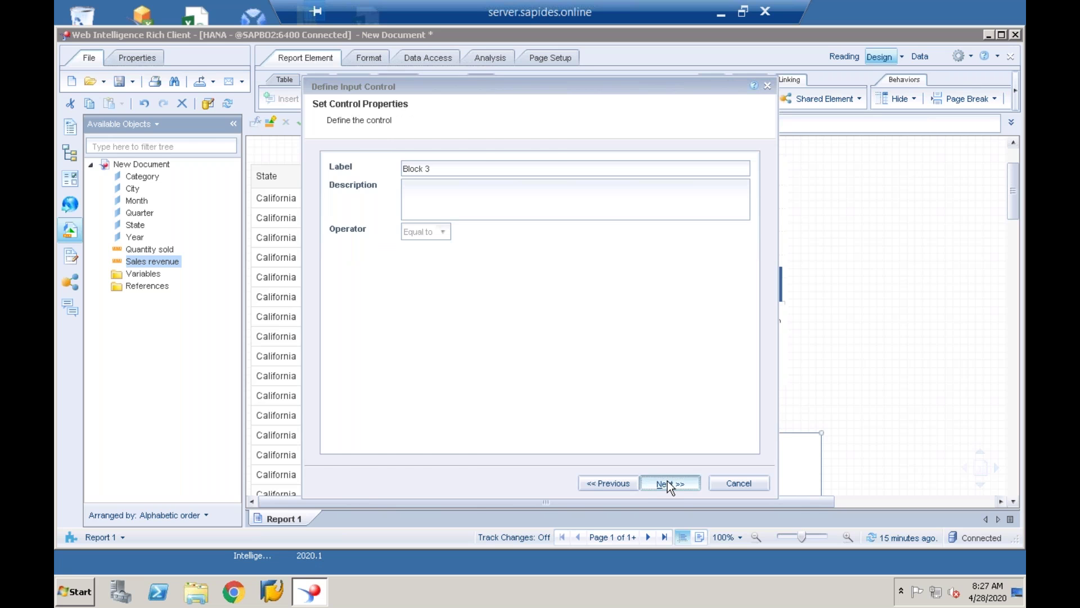
{"action": "left_click", "coordinate": [668, 482]}
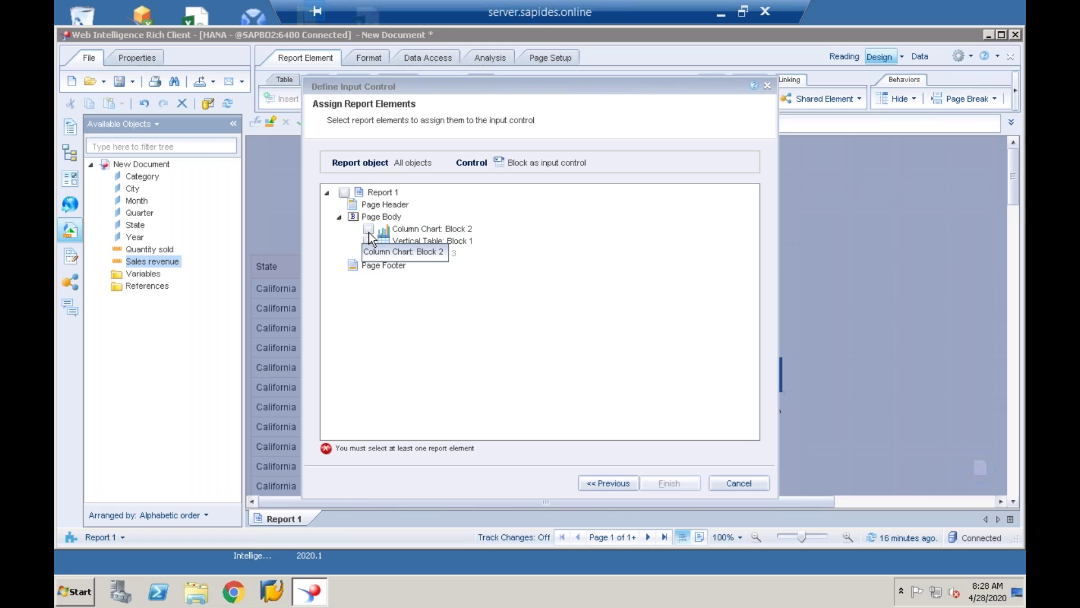
{"action": "left_click", "coordinate": [369, 230]}
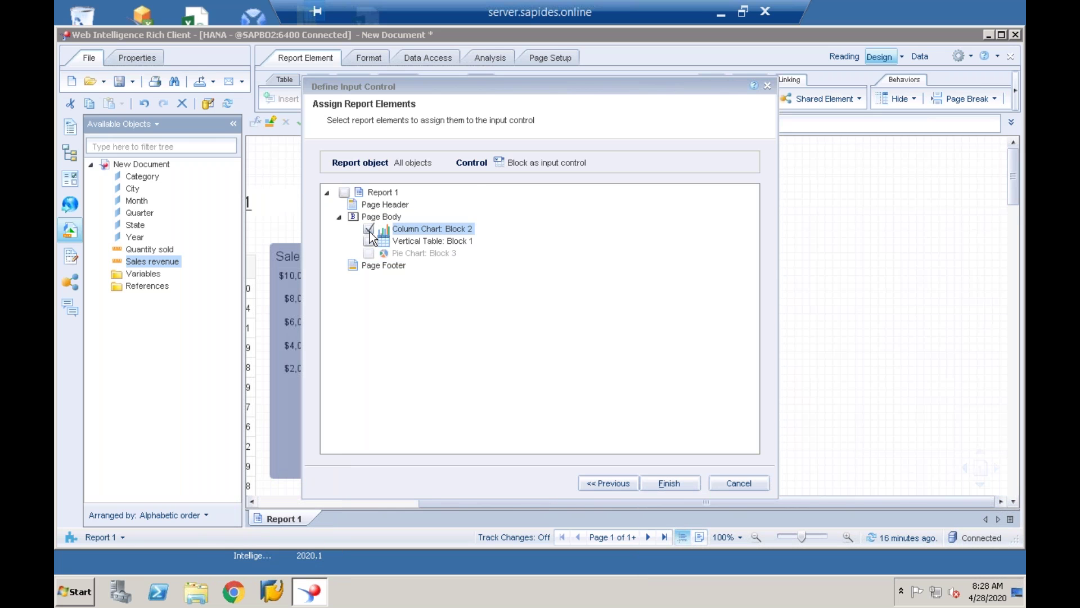
{"action": "left_click", "coordinate": [668, 483]}
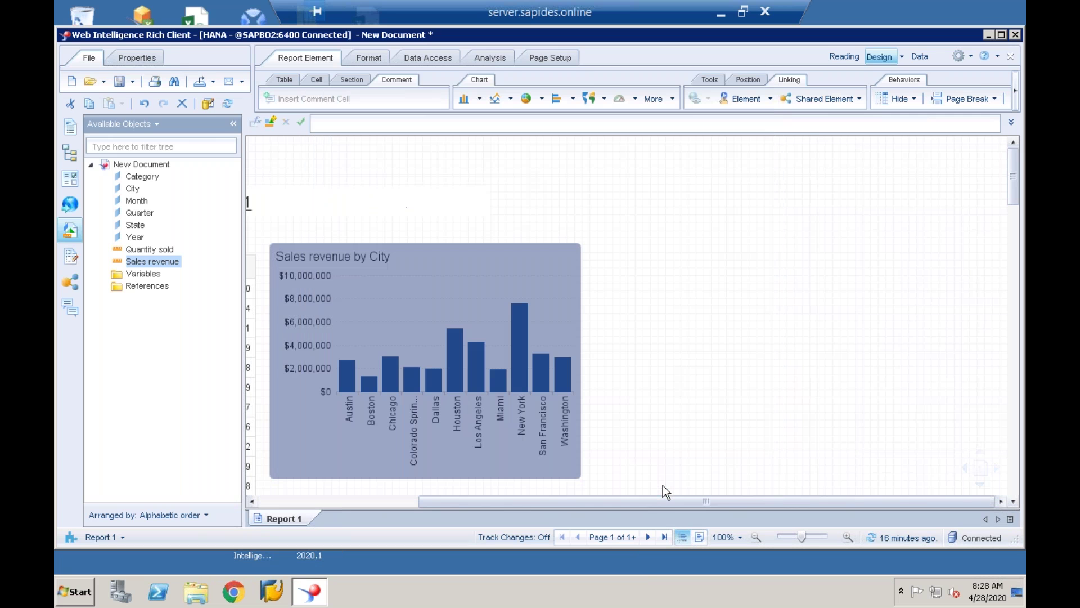
Filter the city column chart through the pie chart's California, Texas, Colorado, DC, Florida and Illinois slices in turn, ending on California.
{"action": "left_click_drag", "start_coordinate": [652, 500], "coordinate": [498, 516]}
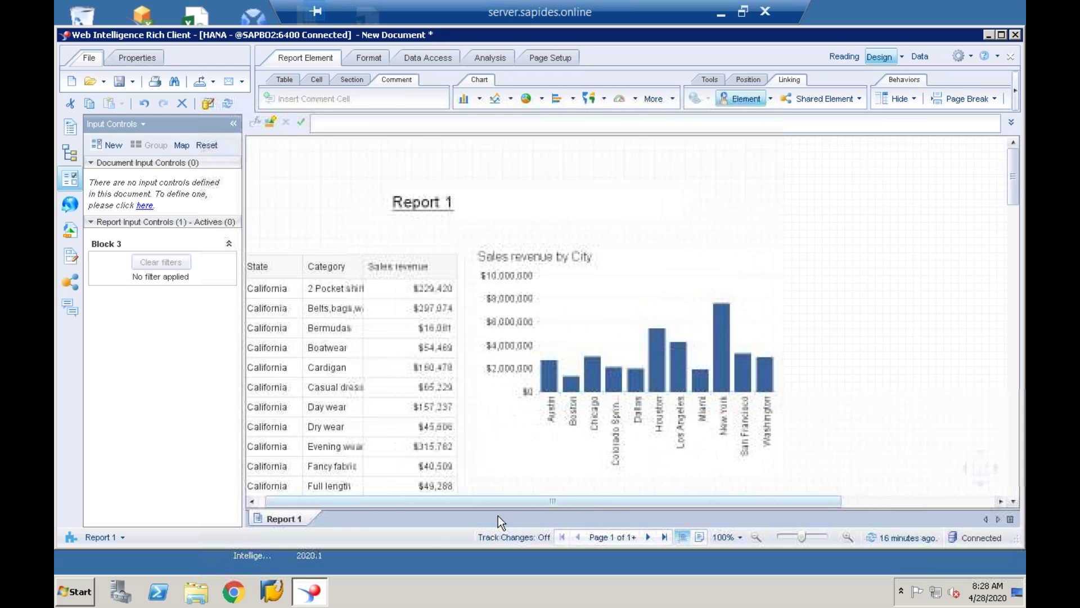
{"action": "left_click_drag", "start_coordinate": [1011, 194], "coordinate": [1011, 232]}
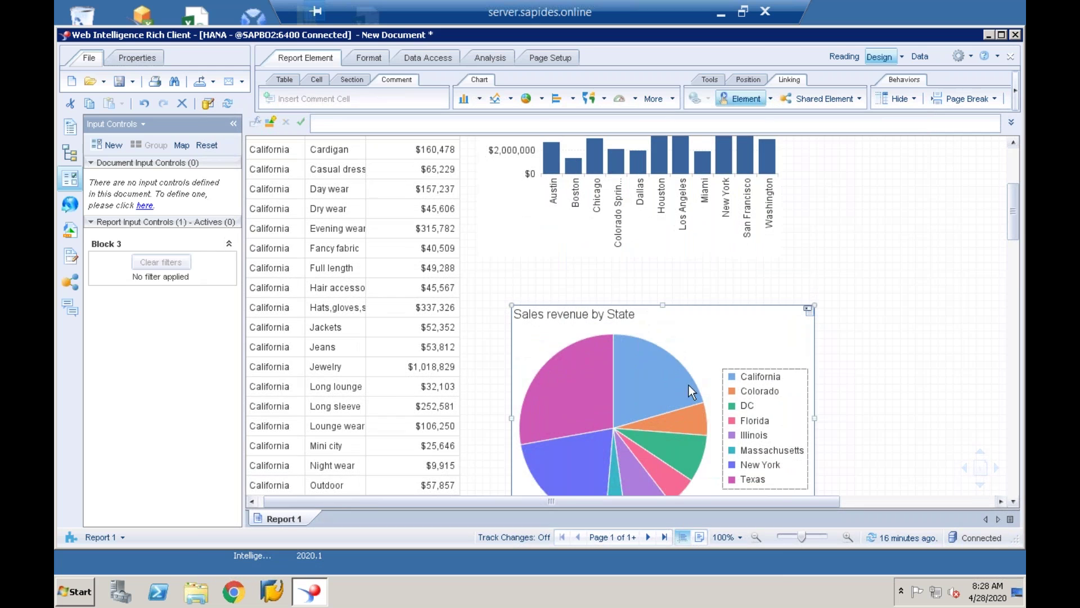
{"action": "mouse_move", "coordinate": [633, 386]}
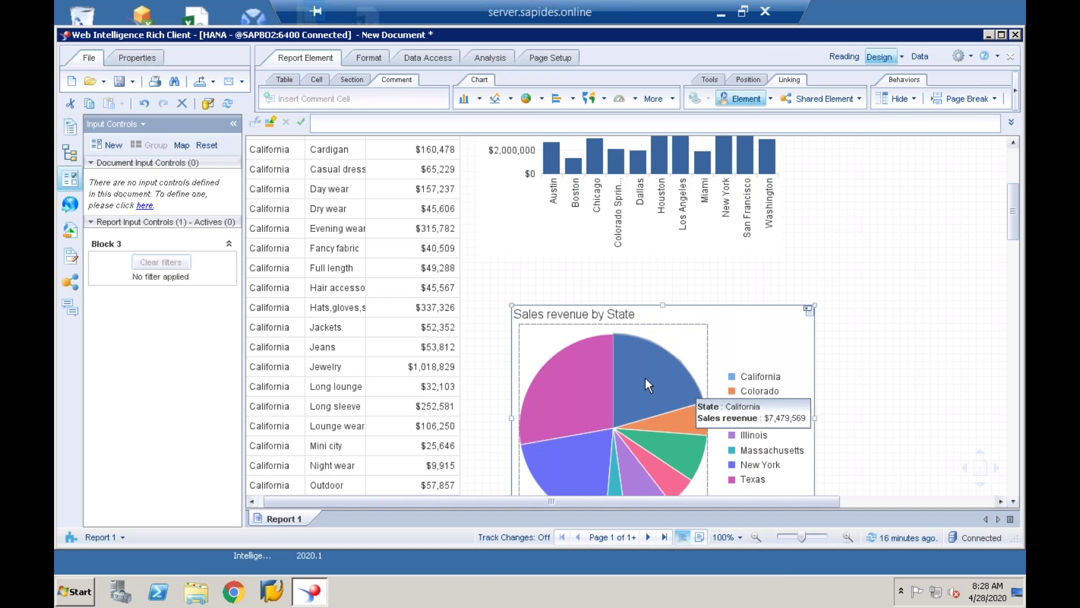
{"action": "left_click", "coordinate": [645, 381]}
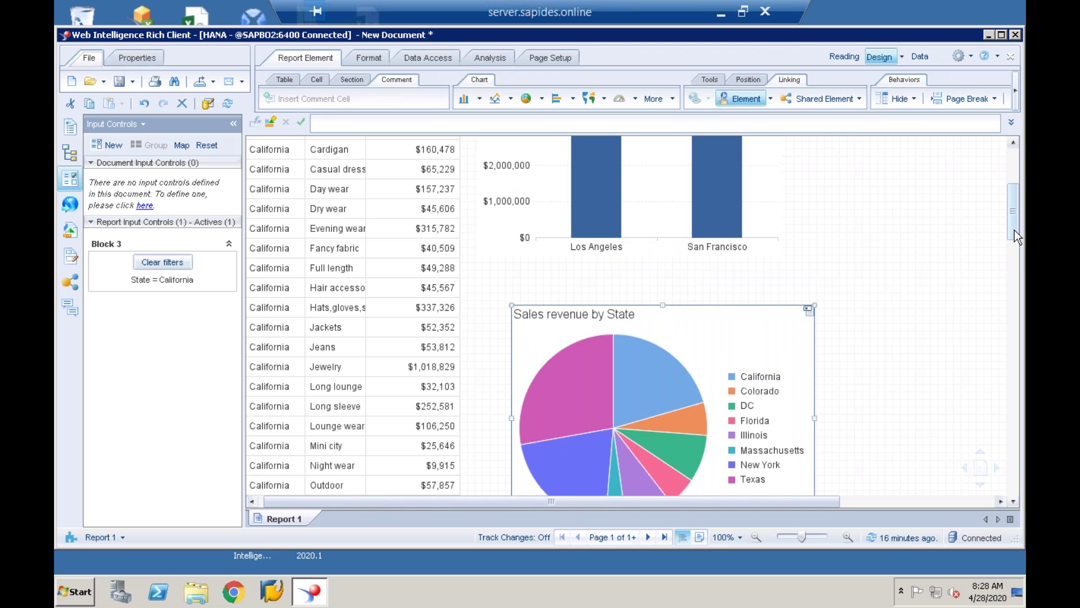
{"action": "left_click_drag", "start_coordinate": [1015, 225], "coordinate": [1016, 227]}
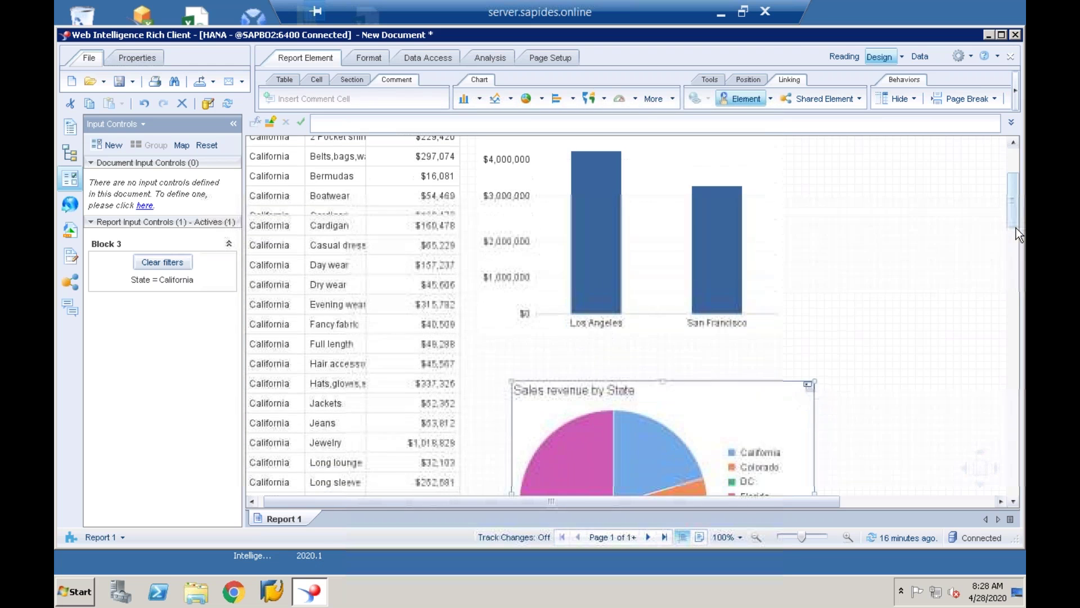
{"action": "mouse_move", "coordinate": [595, 438]}
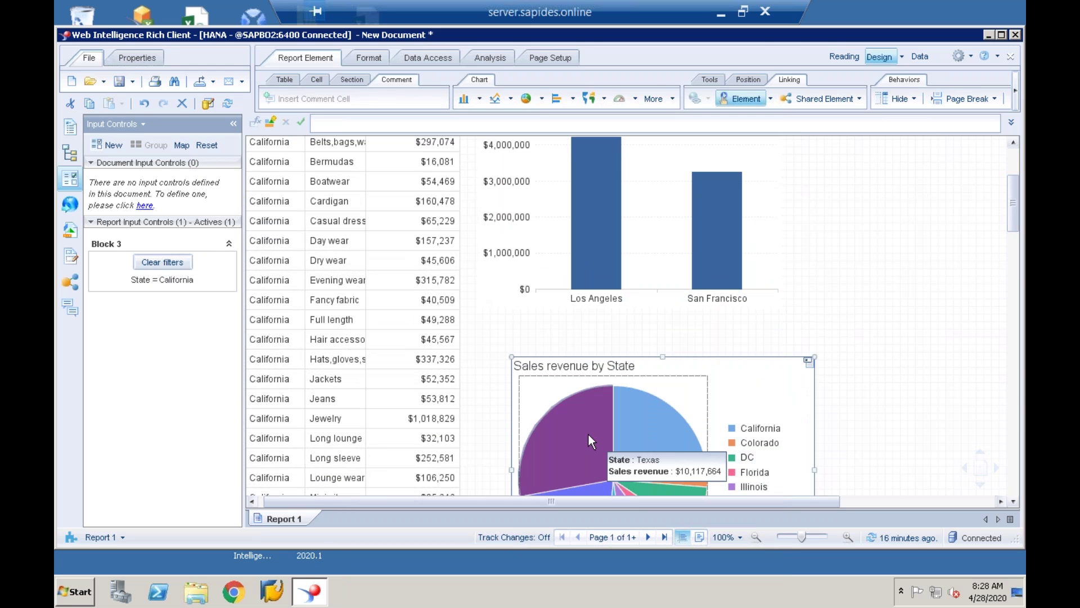
{"action": "left_click", "coordinate": [589, 435]}
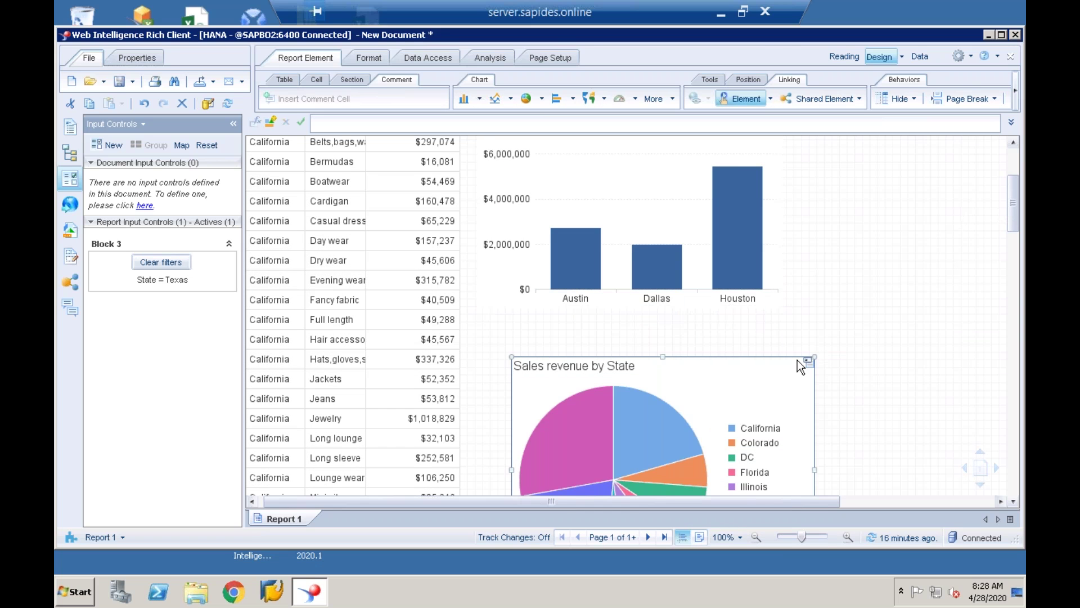
{"action": "left_click", "coordinate": [694, 467]}
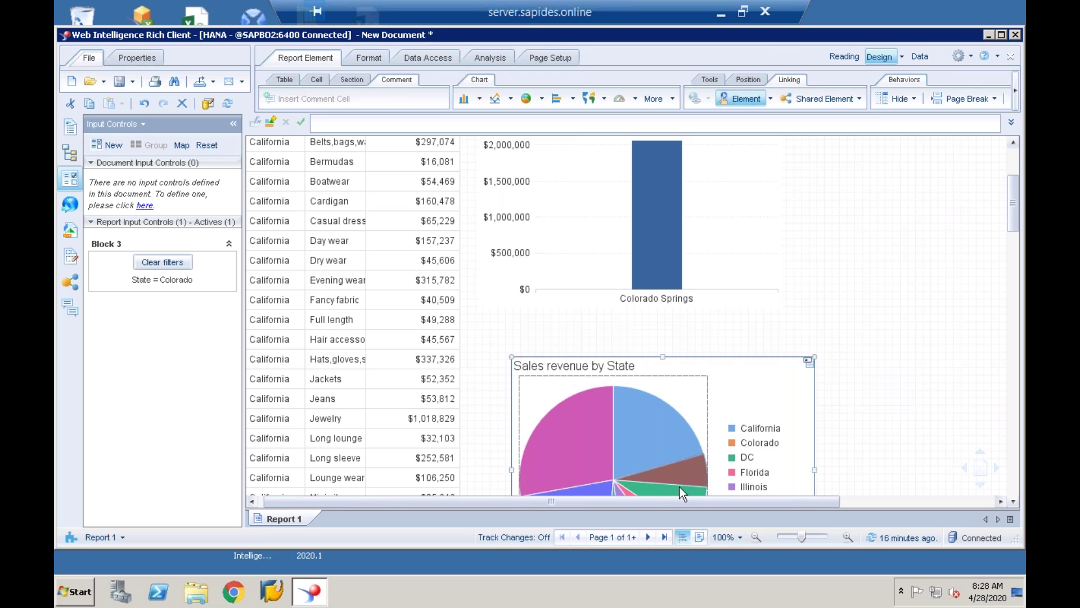
{"action": "left_click", "coordinate": [678, 487]}
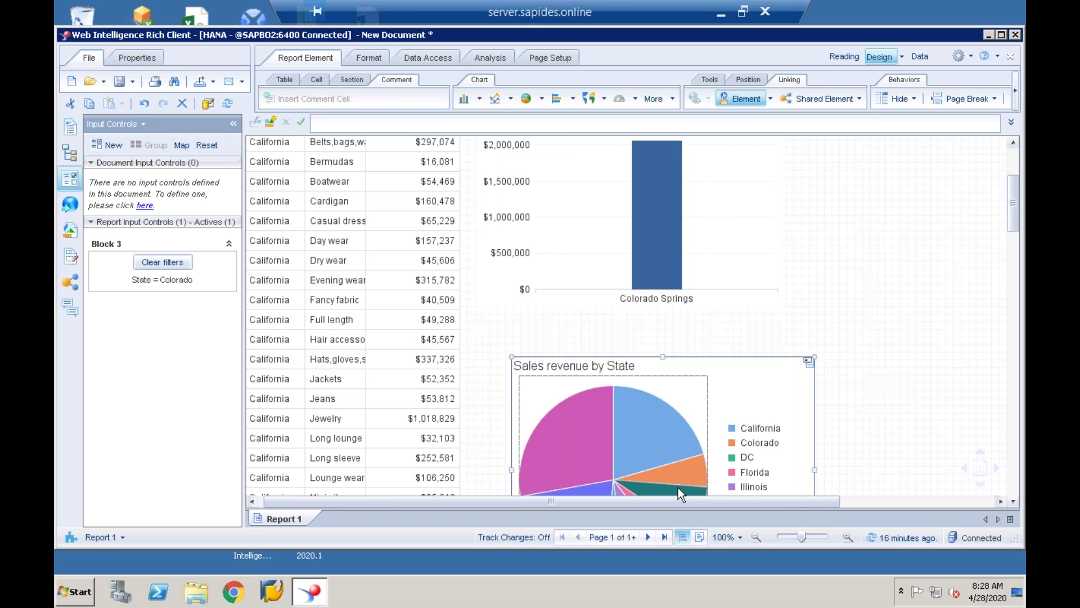
{"action": "left_click", "coordinate": [629, 493]}
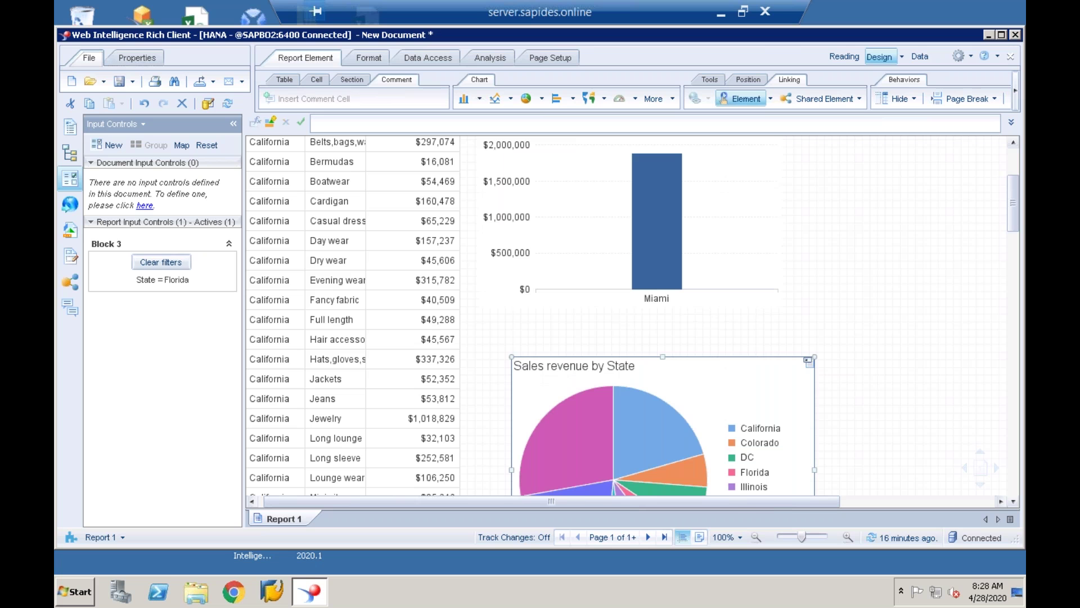
{"action": "left_click", "coordinate": [622, 497]}
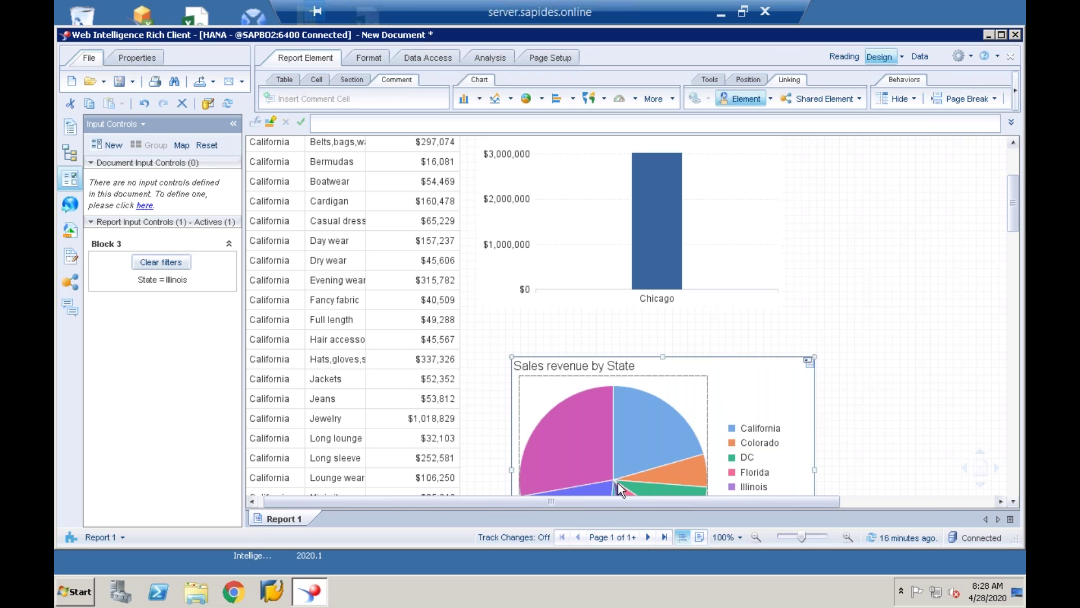
{"action": "left_click", "coordinate": [654, 421]}
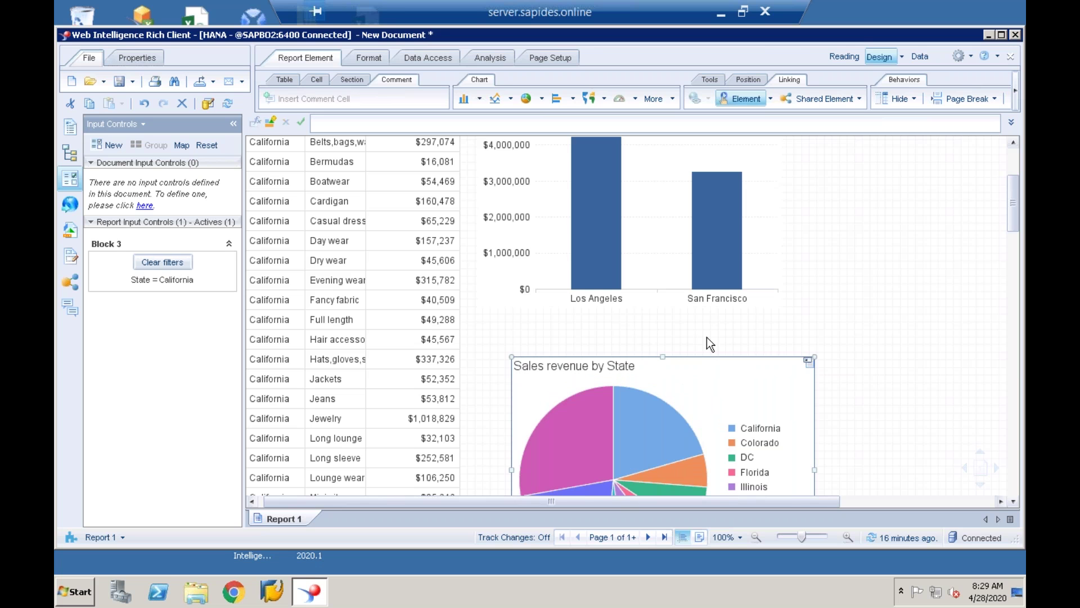
Add an element link from the Sales revenue by City column chart, using all objects, that filters Vertical Table: Block 1.
{"action": "mouse_move", "coordinate": [600, 259]}
{"action": "left_click", "coordinate": [416, 260]}
{"action": "left_click", "coordinate": [716, 311]}
{"action": "scroll", "coordinate": [633, 315], "scroll_direction": "up", "scroll_amount": 3}
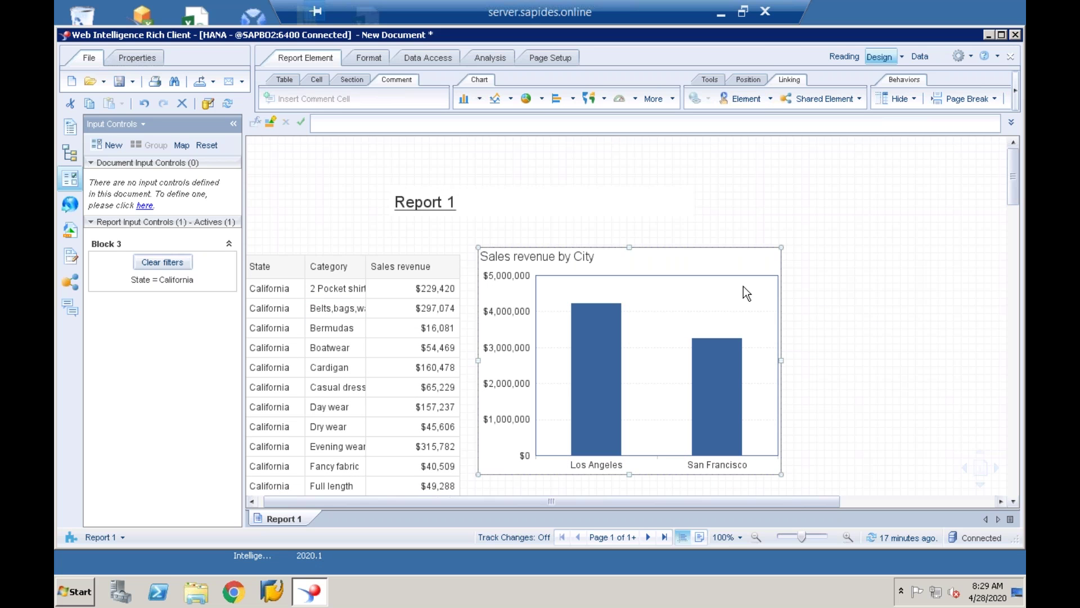
{"action": "left_click", "coordinate": [770, 99]}
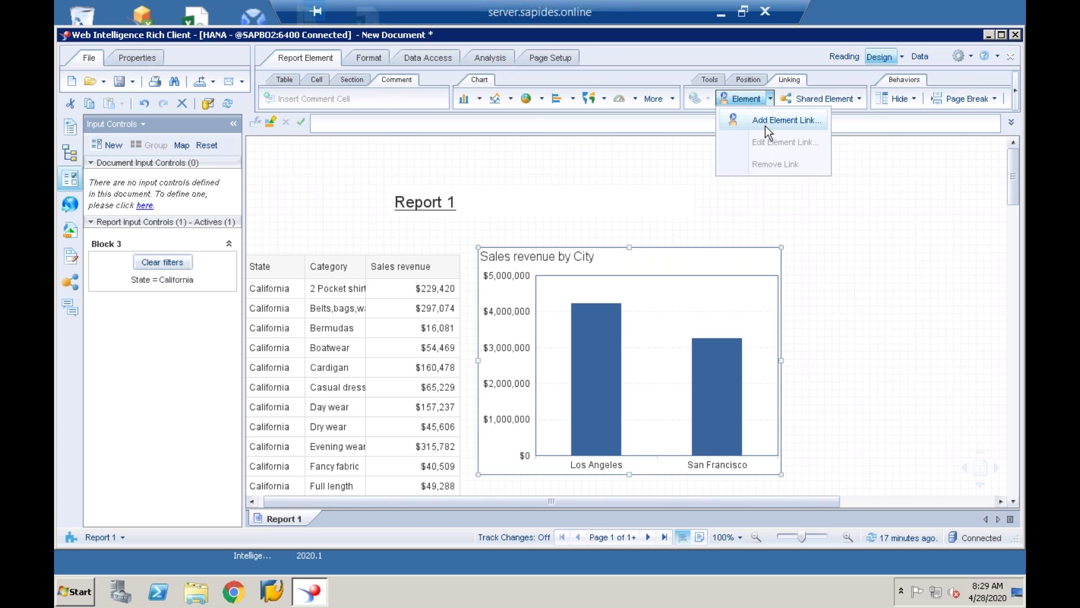
{"action": "left_click", "coordinate": [767, 128]}
{"action": "left_click", "coordinate": [664, 484]}
{"action": "left_click", "coordinate": [667, 484]}
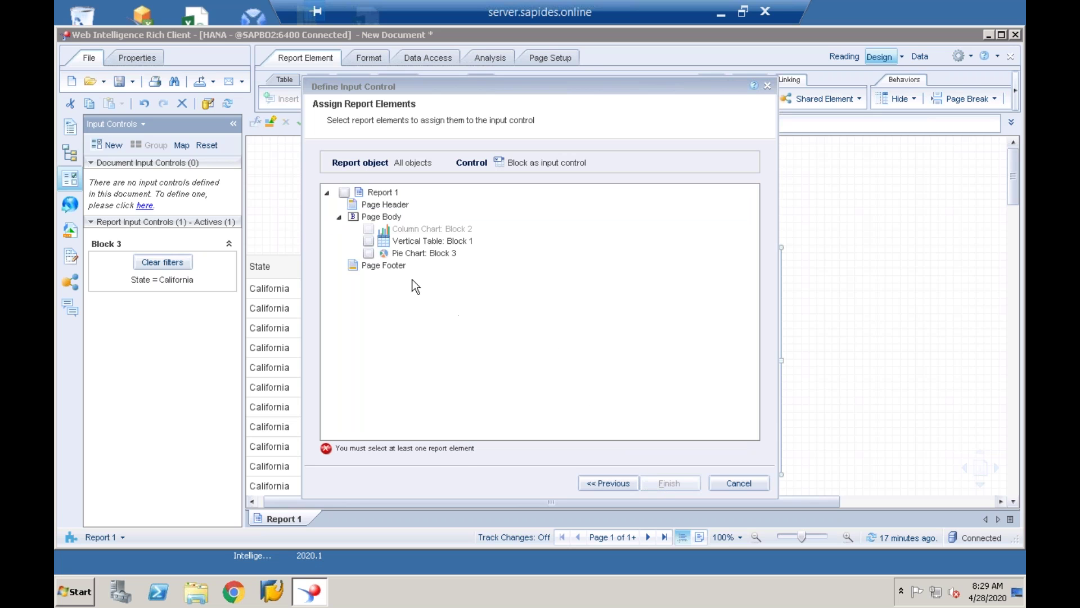
{"action": "left_click", "coordinate": [368, 241]}
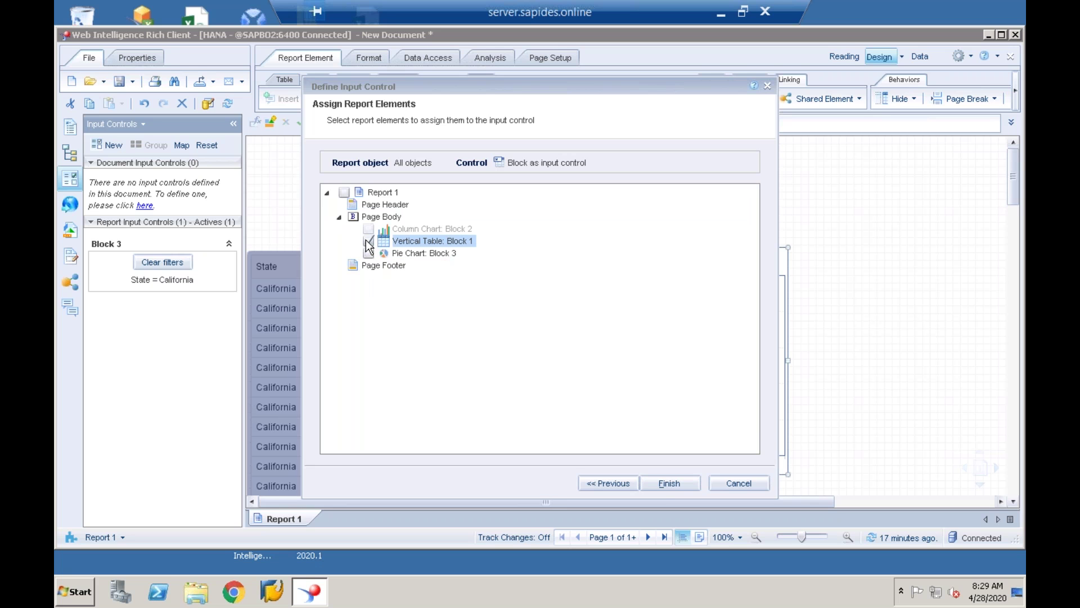
{"action": "left_click", "coordinate": [675, 482]}
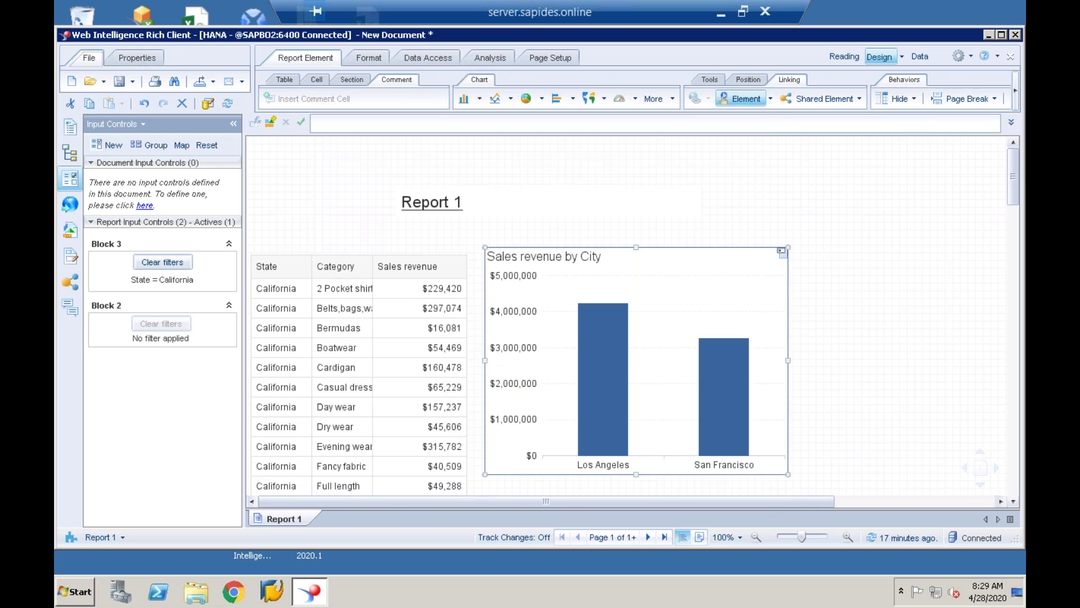
Filter the table by San Francisco through the linked charts, switch the state to Texas, and filter by Dallas and finally Houston.
{"action": "left_click", "coordinate": [720, 402]}
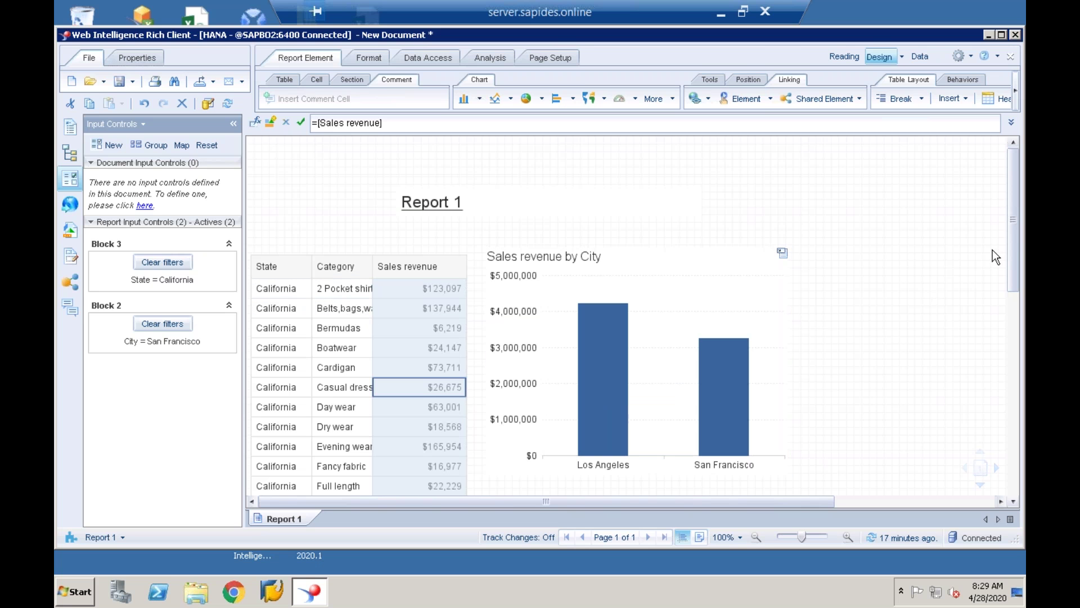
{"action": "left_click_drag", "start_coordinate": [1018, 271], "coordinate": [1018, 338]}
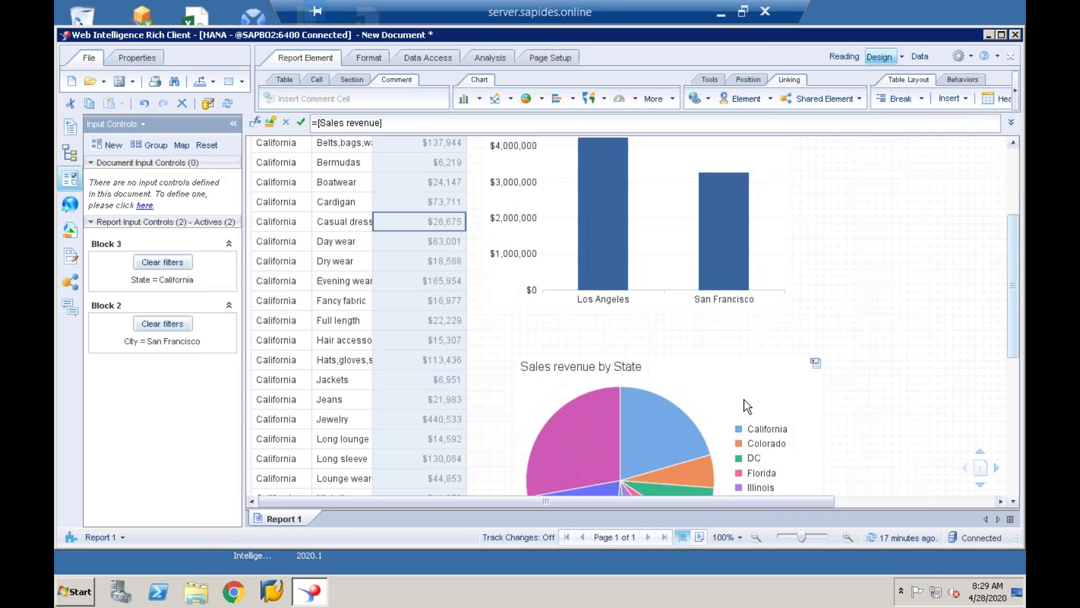
{"action": "left_click", "coordinate": [585, 460]}
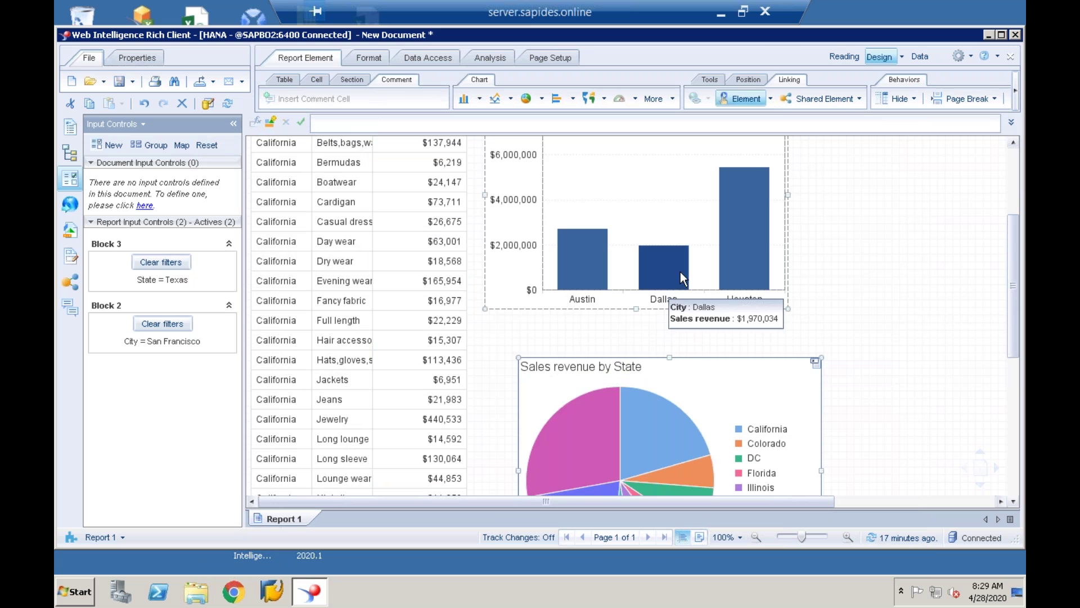
{"action": "left_click", "coordinate": [680, 272]}
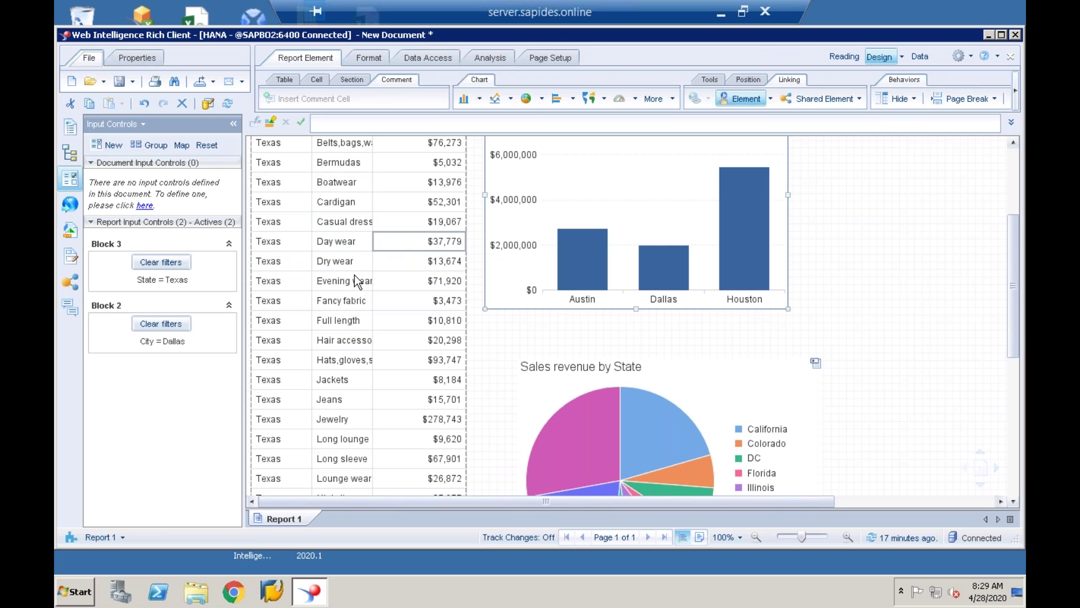
{"action": "left_click", "coordinate": [730, 262]}
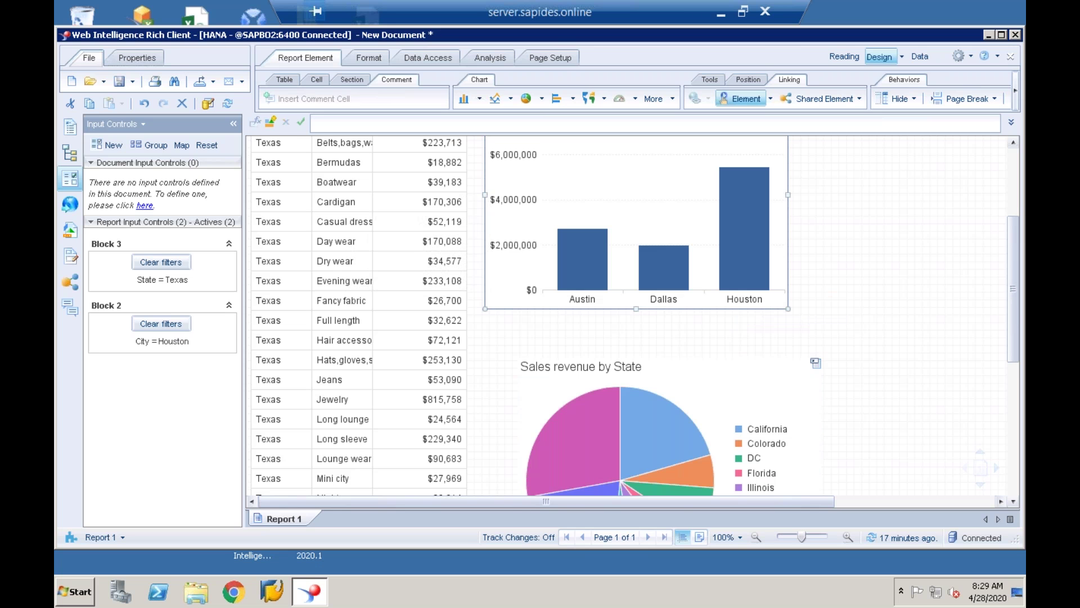
Filter the table by Austin through the city column chart and select the table's Sales revenue column.
{"action": "left_click", "coordinate": [585, 271]}
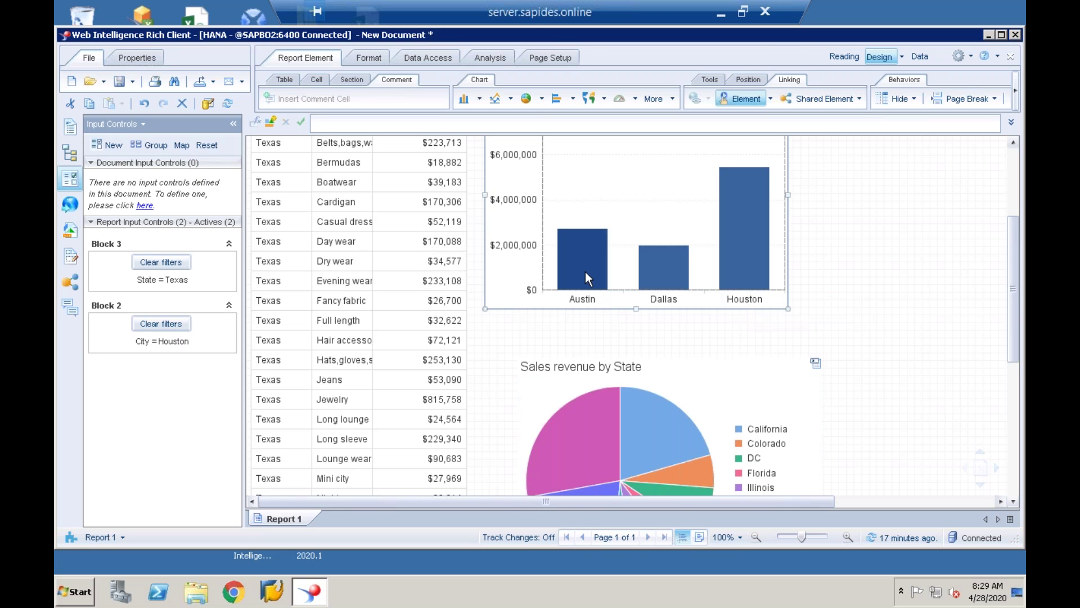
{"action": "left_click", "coordinate": [448, 243]}
{"action": "left_click", "coordinate": [444, 239]}
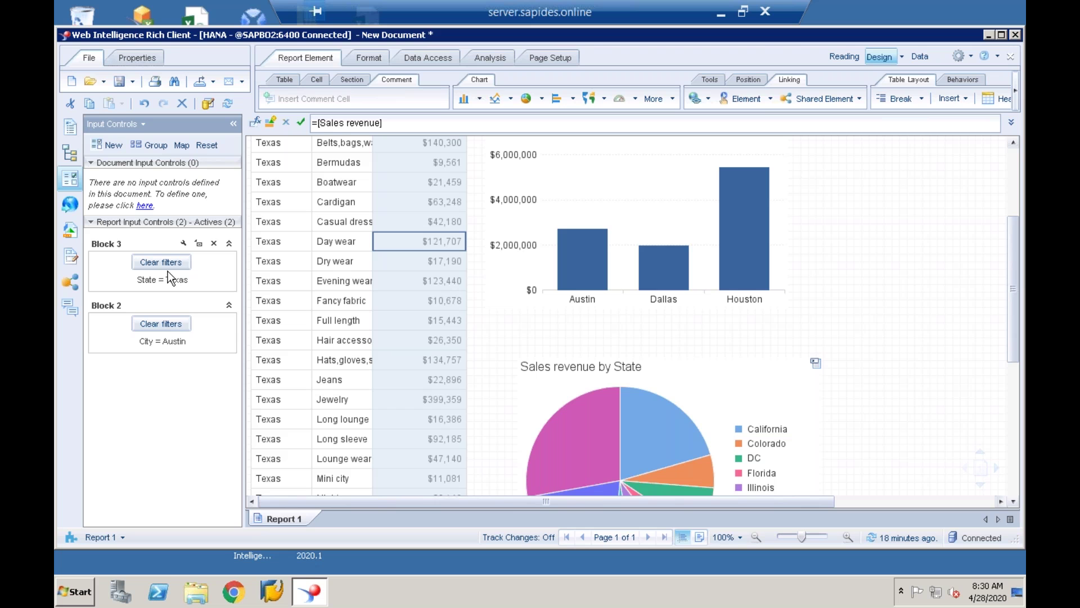
Clear the Block 2 city filter and the Block 3 state filter in the report input controls.
{"action": "left_click", "coordinate": [153, 330]}
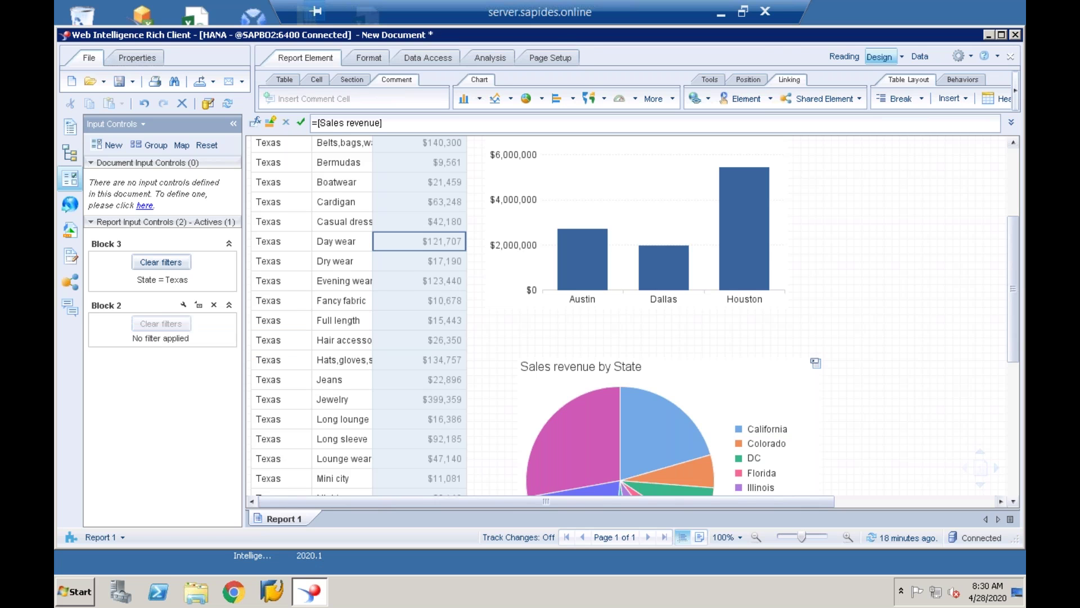
{"action": "left_click", "coordinate": [167, 264]}
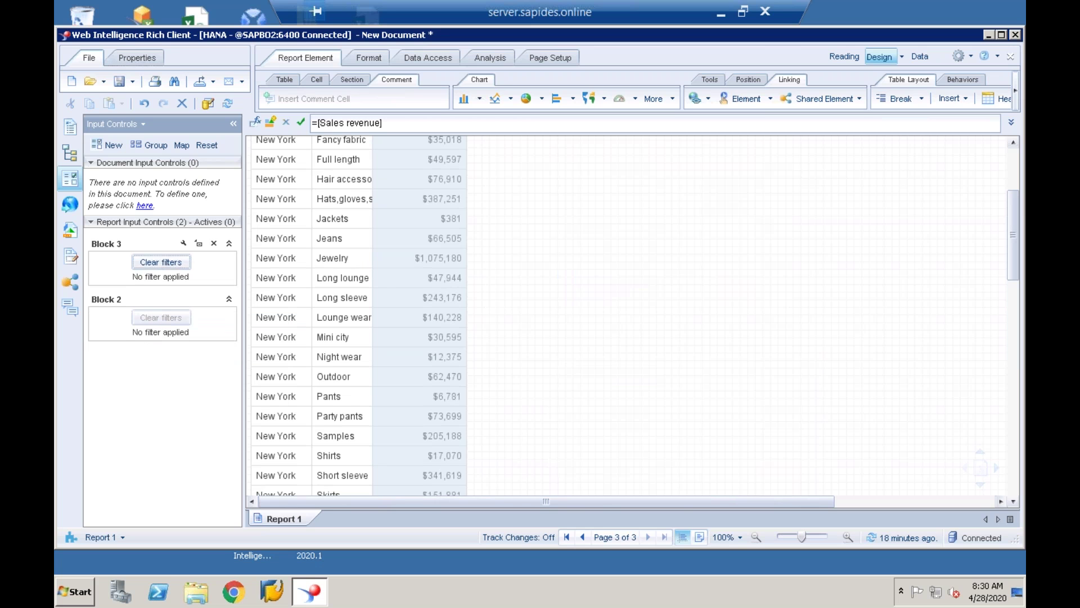
{"action": "left_click", "coordinate": [579, 349]}
{"action": "left_click_drag", "start_coordinate": [1017, 275], "coordinate": [1021, 124]}
{"action": "mouse_move", "coordinate": [176, 318]}
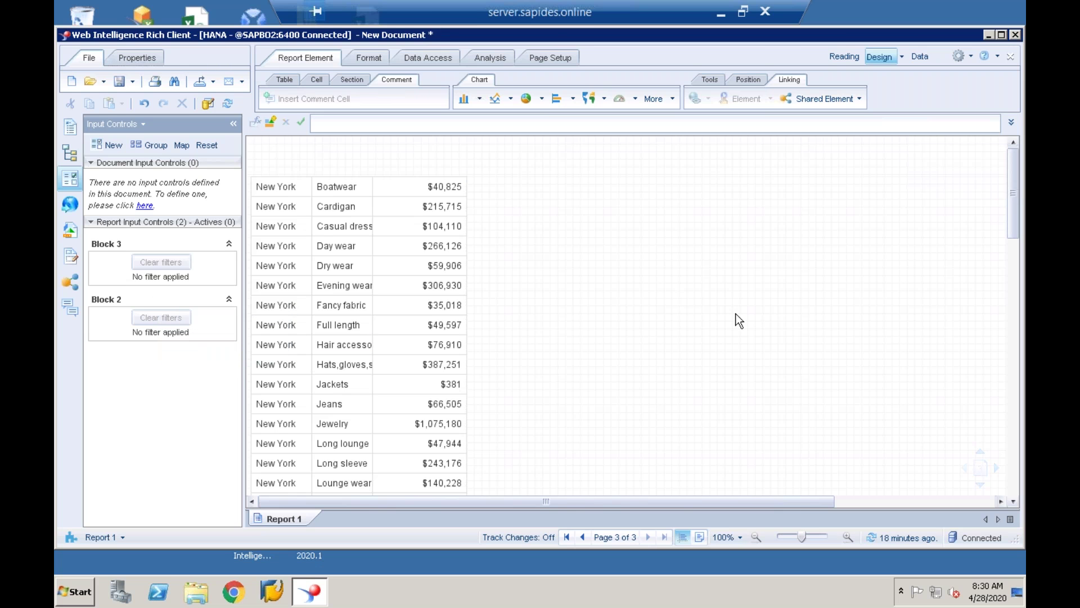
Undo the clearing of the state and city filters.
{"action": "key", "text": "ctrl+z"}
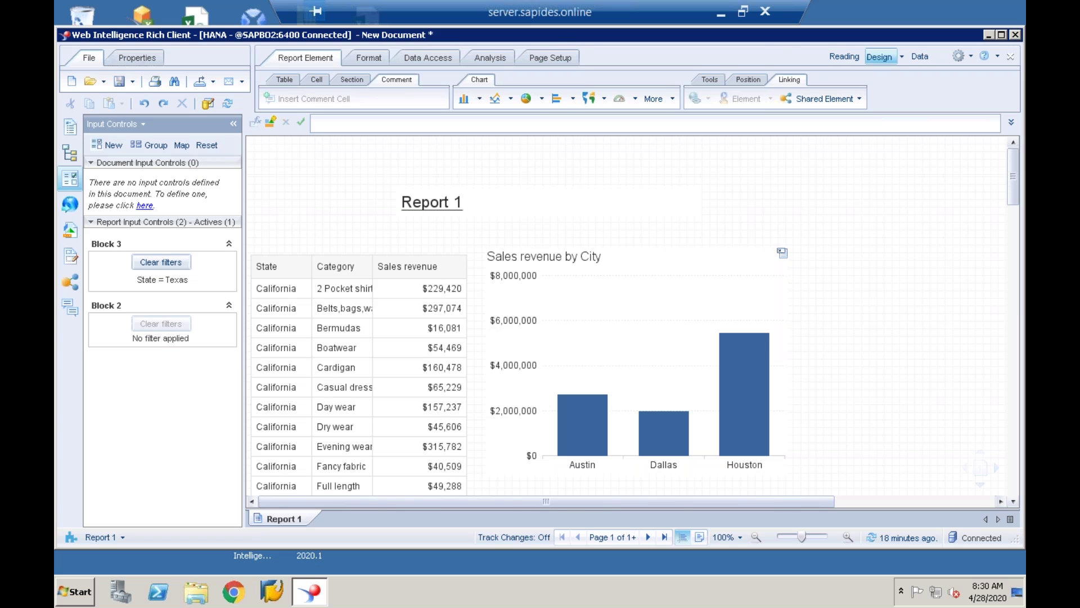
{"action": "key", "text": "ctrl+z"}
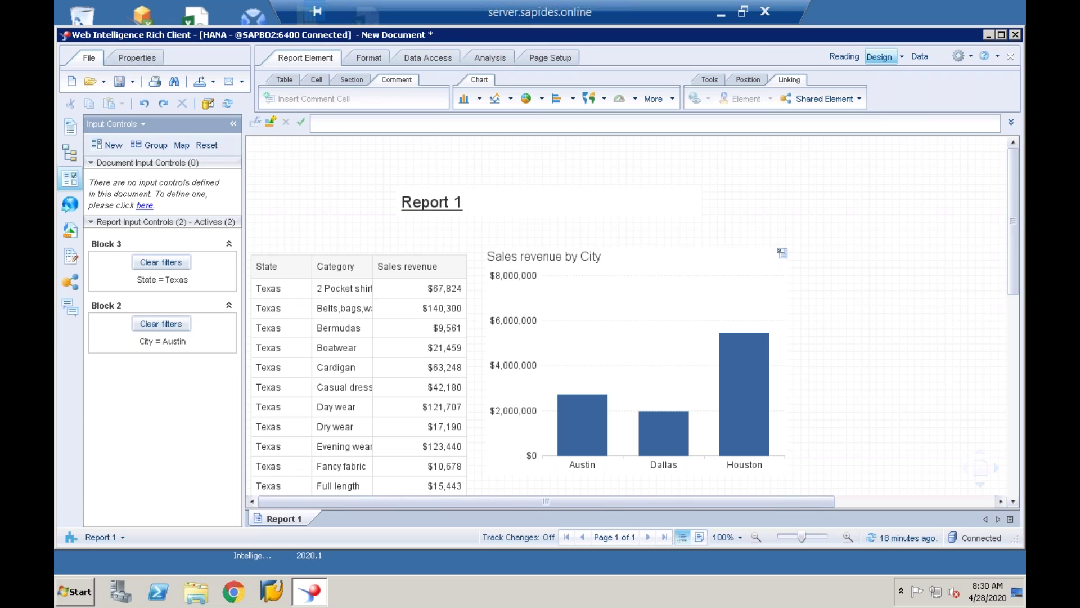
{"action": "left_click_drag", "start_coordinate": [1014, 244], "coordinate": [1014, 305]}
{"action": "left_click_drag", "start_coordinate": [994, 392], "coordinate": [1015, 348]}
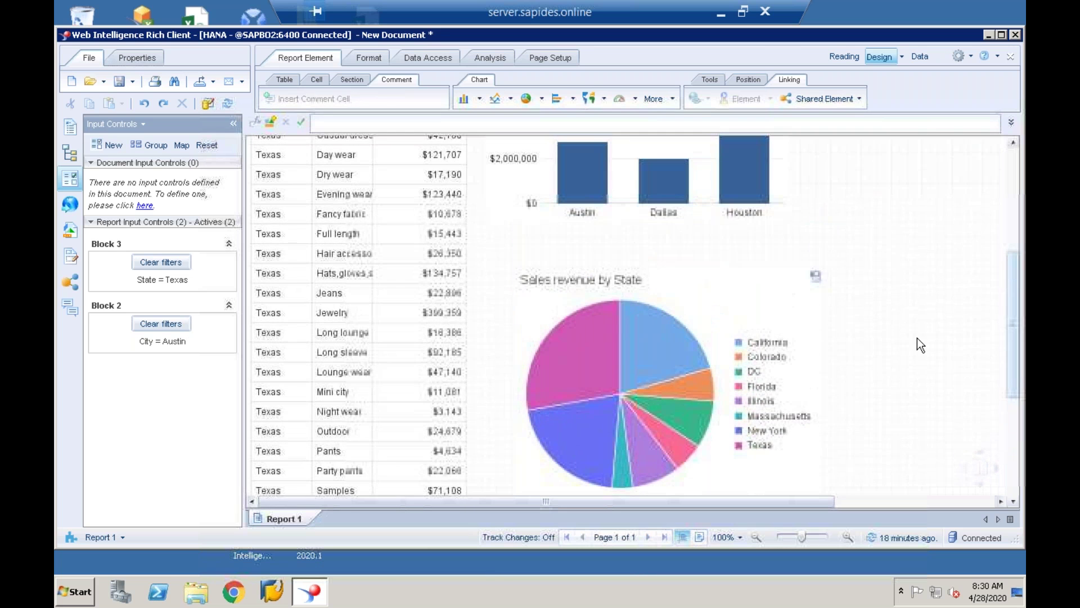
{"action": "mouse_move", "coordinate": [206, 305]}
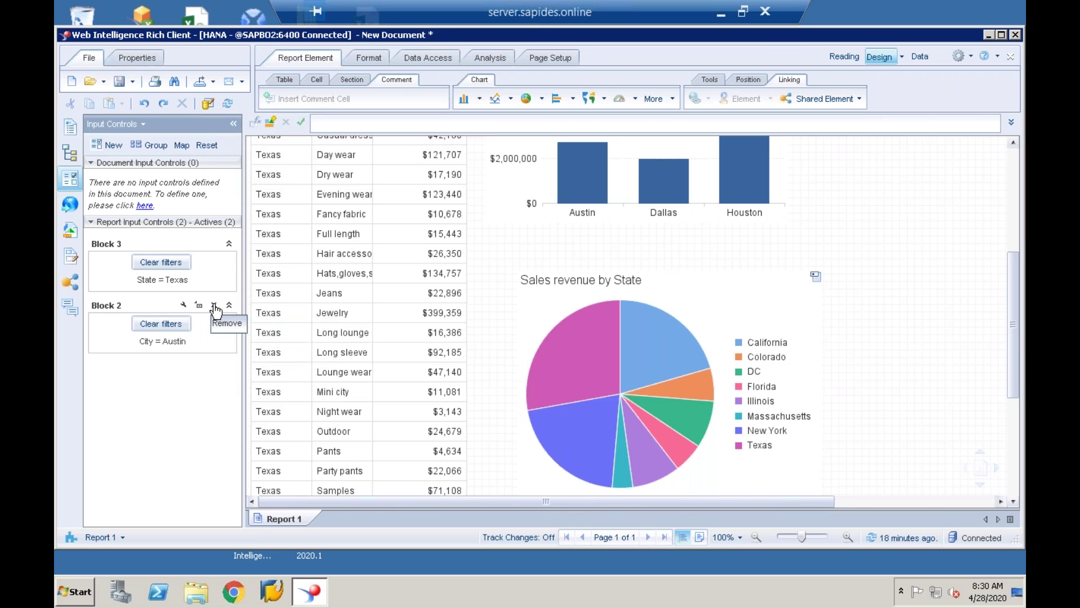
{"action": "mouse_move", "coordinate": [213, 248]}
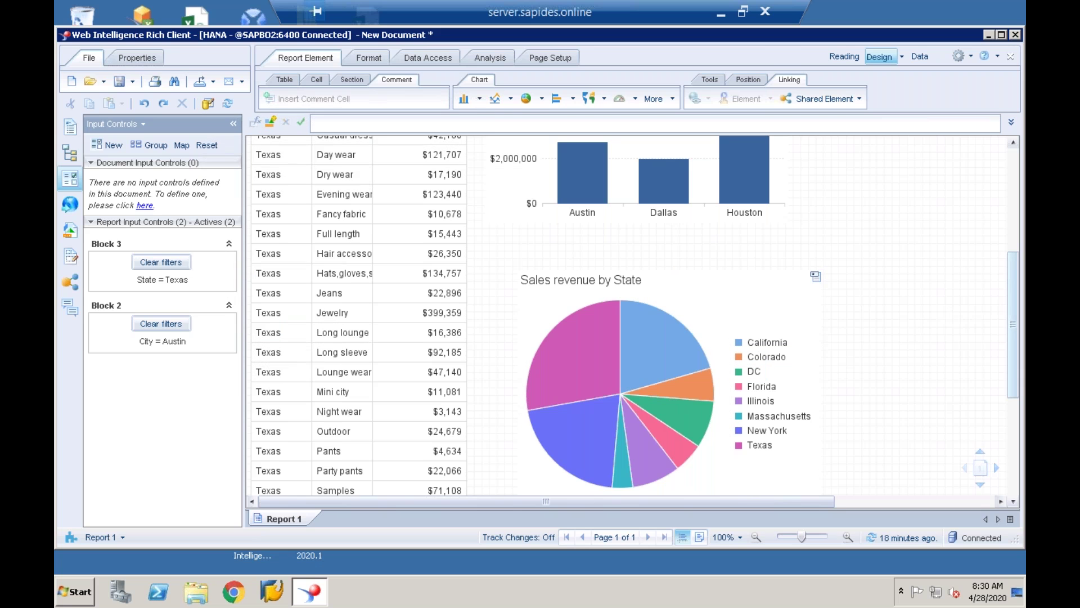
Look at the repository browser for inserting a shared element beside the Sales revenue by City chart, and cancel the insertion.
{"action": "left_click_drag", "start_coordinate": [1024, 248], "coordinate": [1024, 140]}
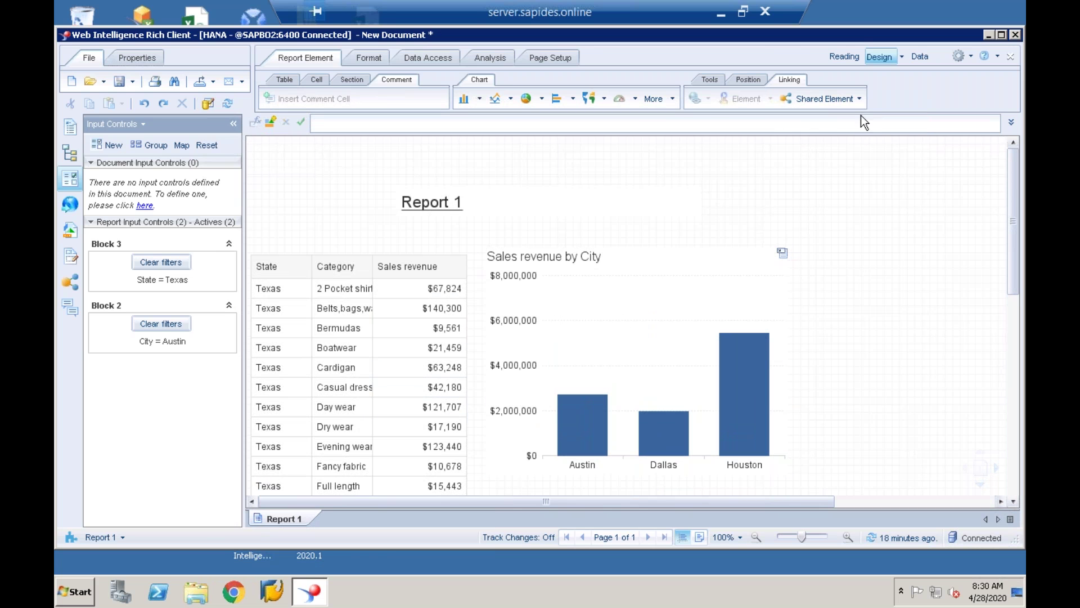
{"action": "left_click", "coordinate": [858, 97]}
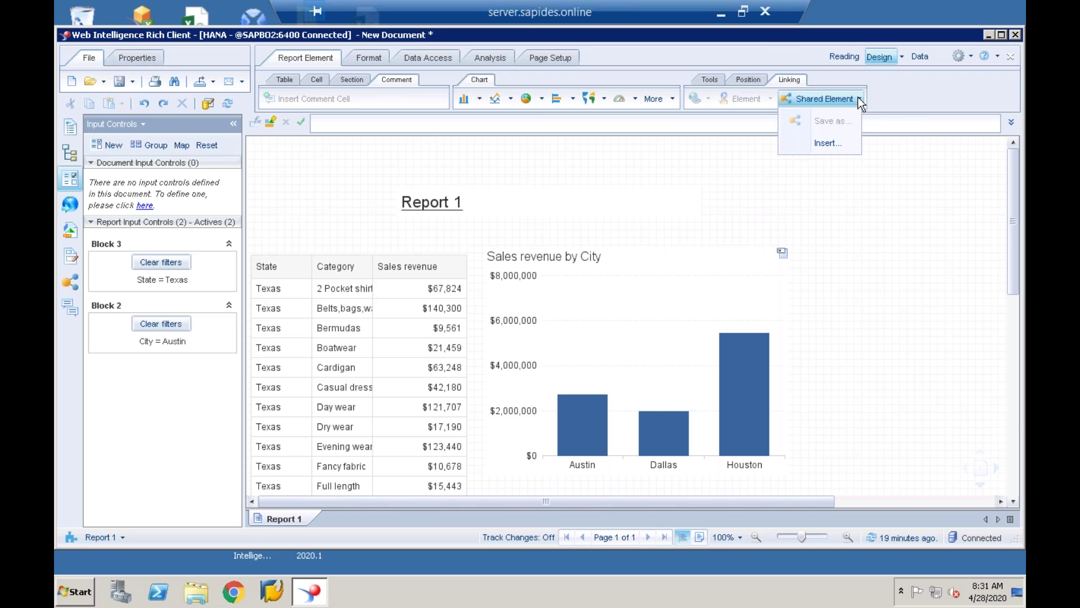
{"action": "left_click", "coordinate": [837, 148]}
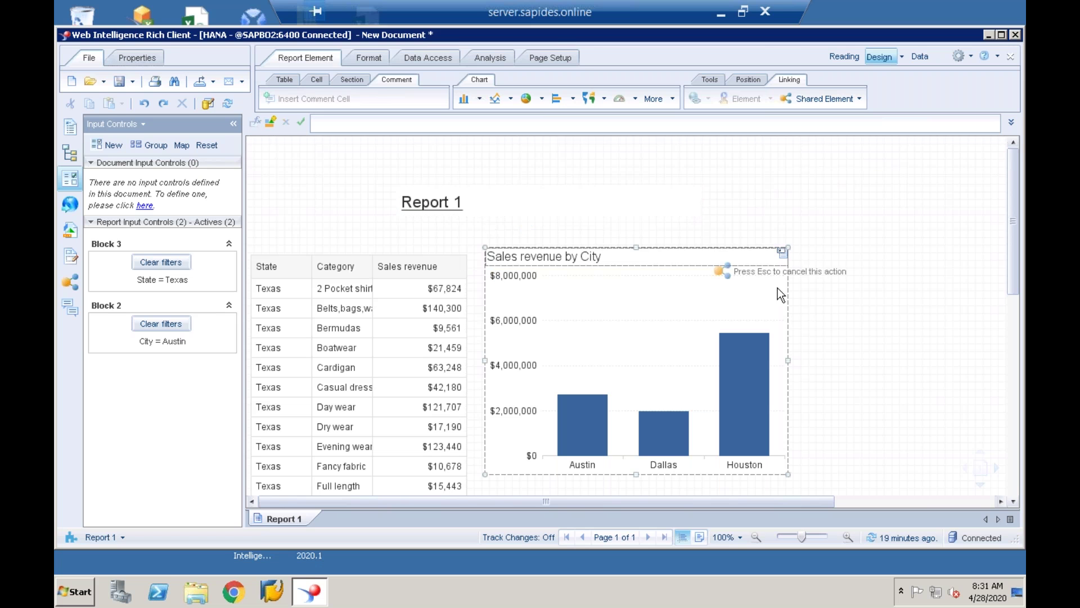
{"action": "left_click", "coordinate": [878, 284]}
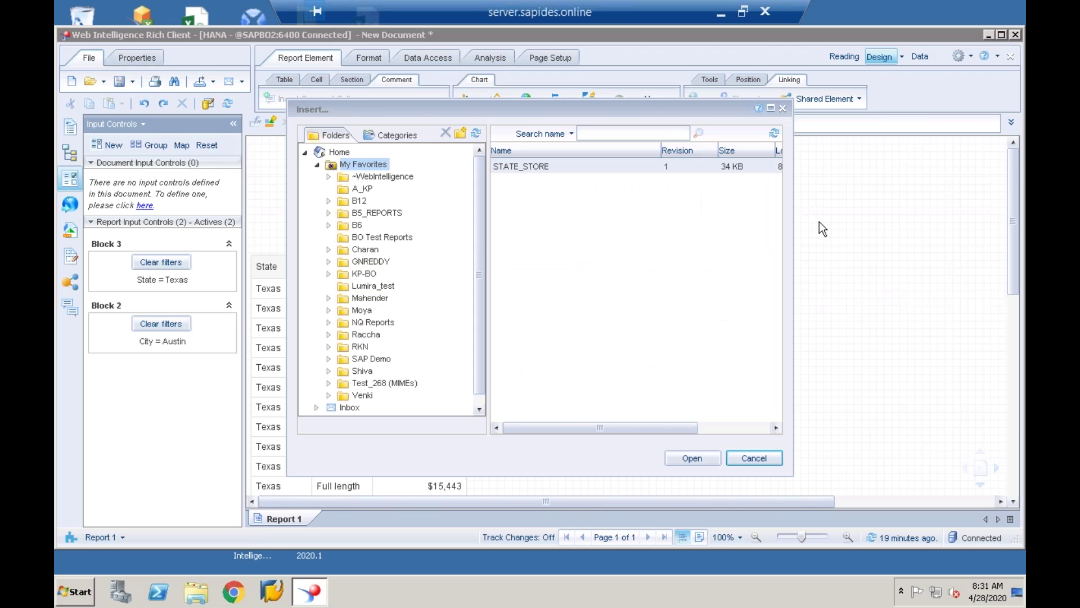
{"action": "left_click", "coordinate": [781, 107]}
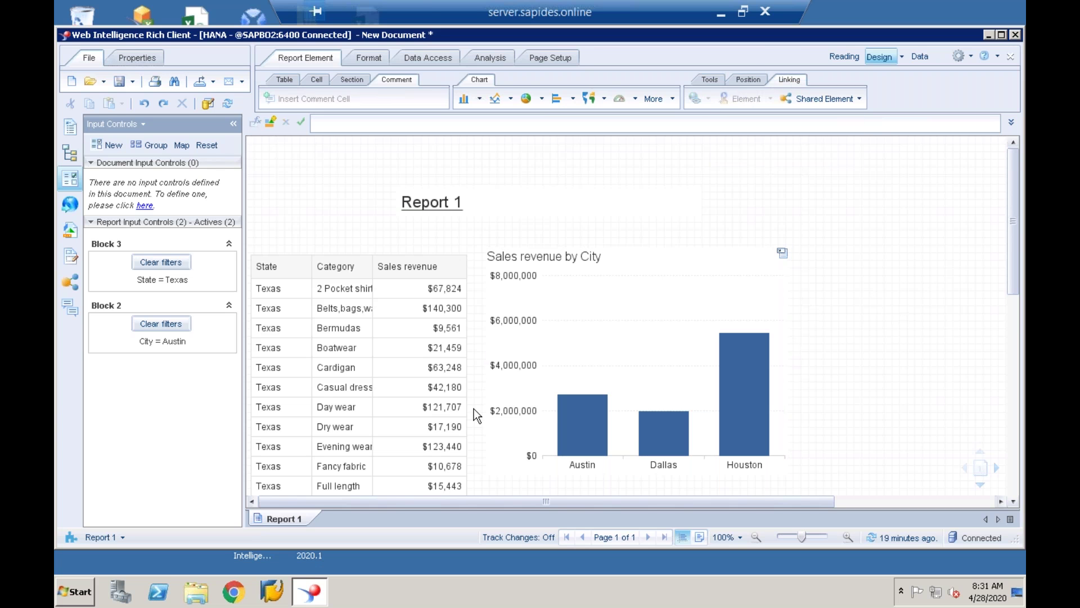
{"action": "left_click", "coordinate": [727, 370]}
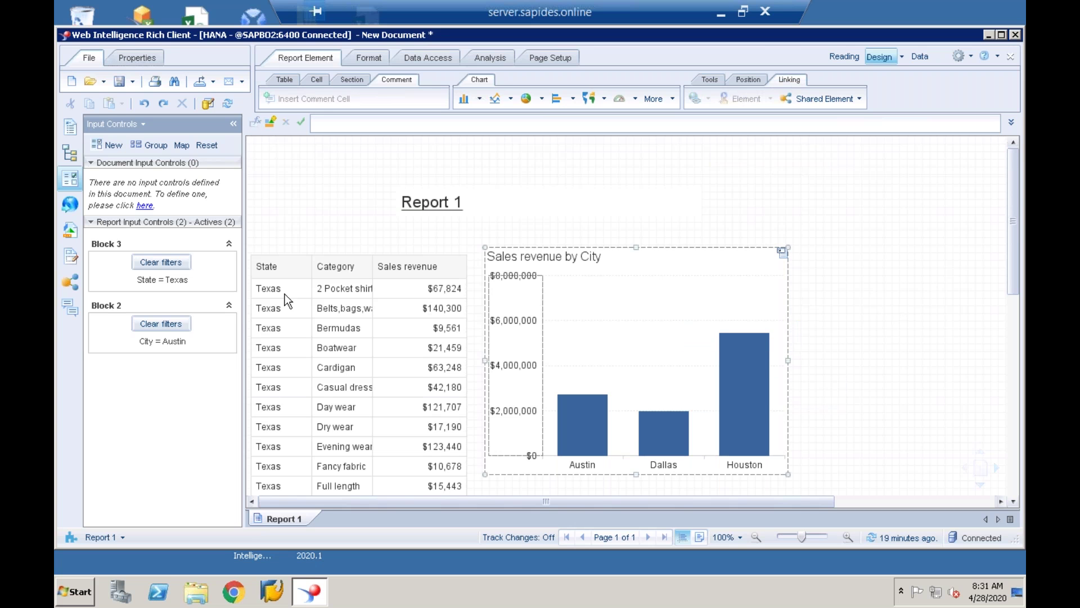
Delete the Block 3 and Block 2 report input controls.
{"action": "left_click", "coordinate": [213, 245]}
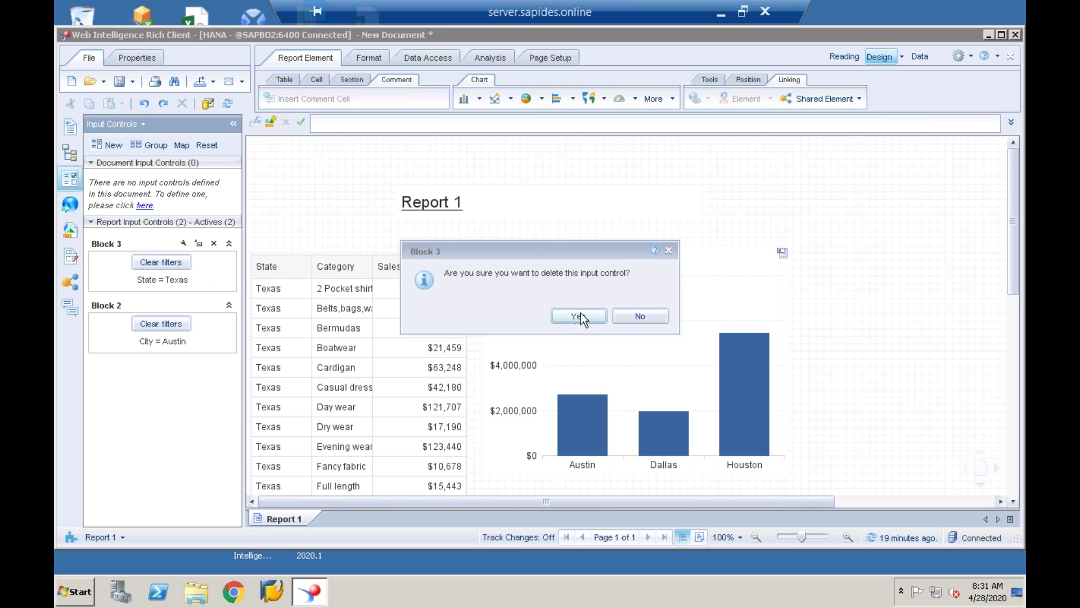
{"action": "left_click", "coordinate": [579, 315]}
{"action": "mouse_move", "coordinate": [216, 247]}
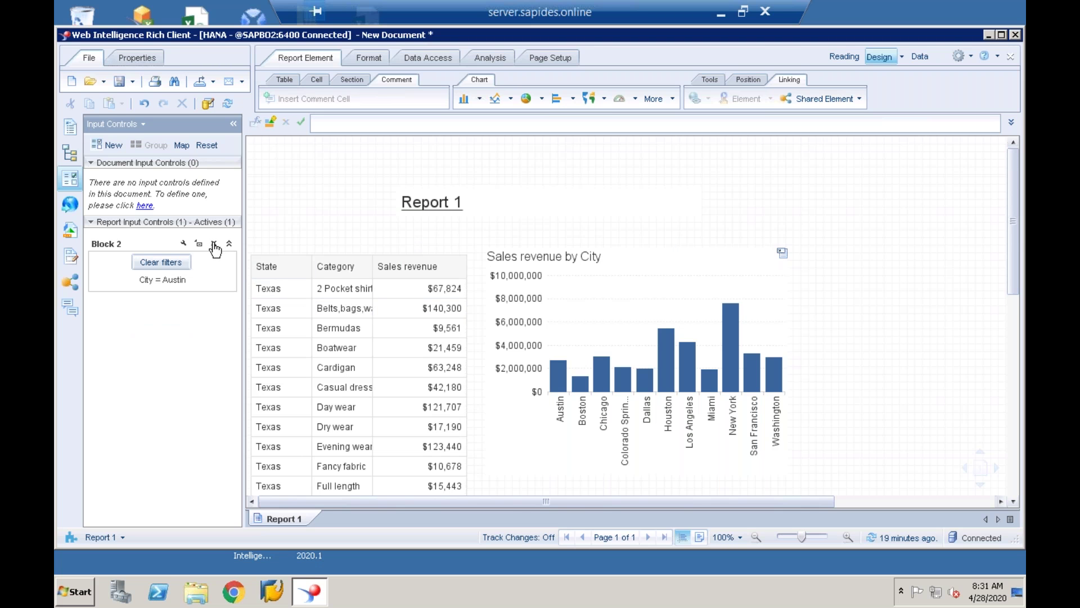
{"action": "left_click", "coordinate": [214, 245]}
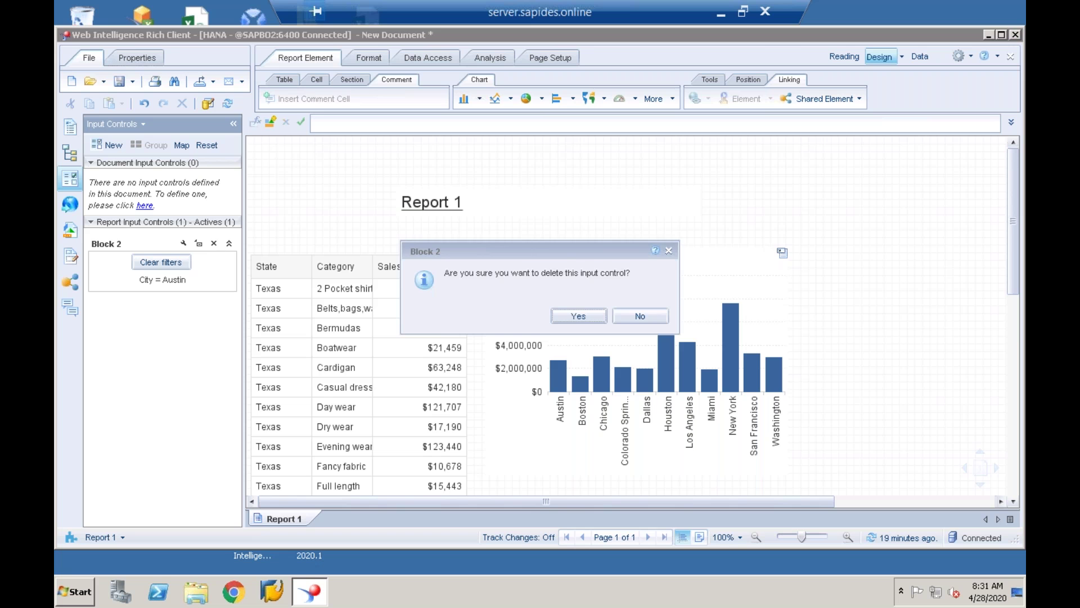
{"action": "left_click", "coordinate": [579, 316]}
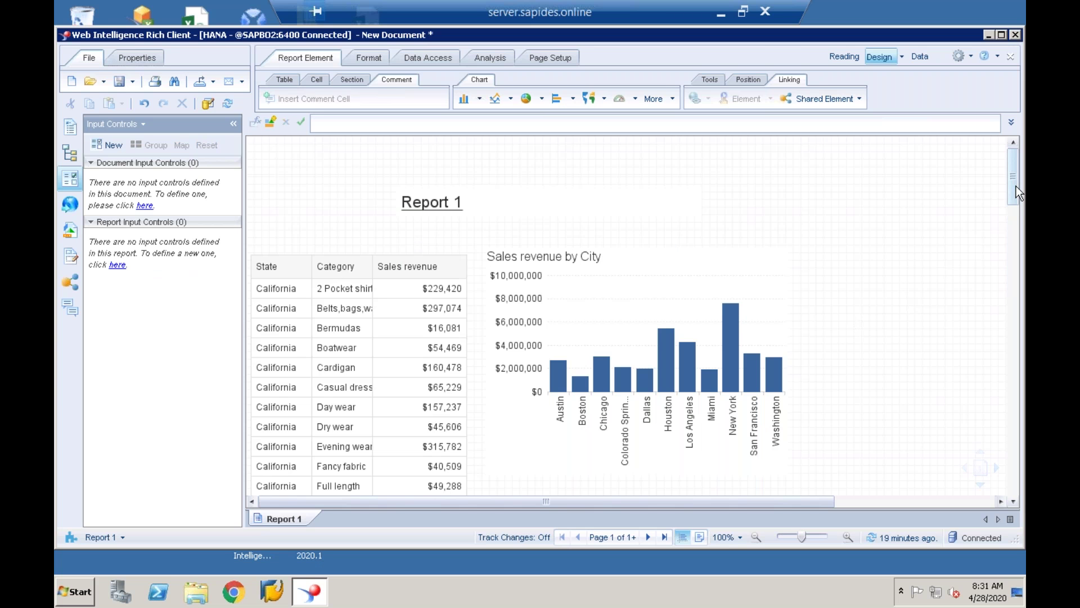
{"action": "mouse_move", "coordinate": [1016, 183]}
{"action": "left_mouse_down"}
{"action": "mouse_move", "coordinate": [1019, 262]}
{"action": "mouse_move", "coordinate": [1018, 195]}
{"action": "left_mouse_up"}
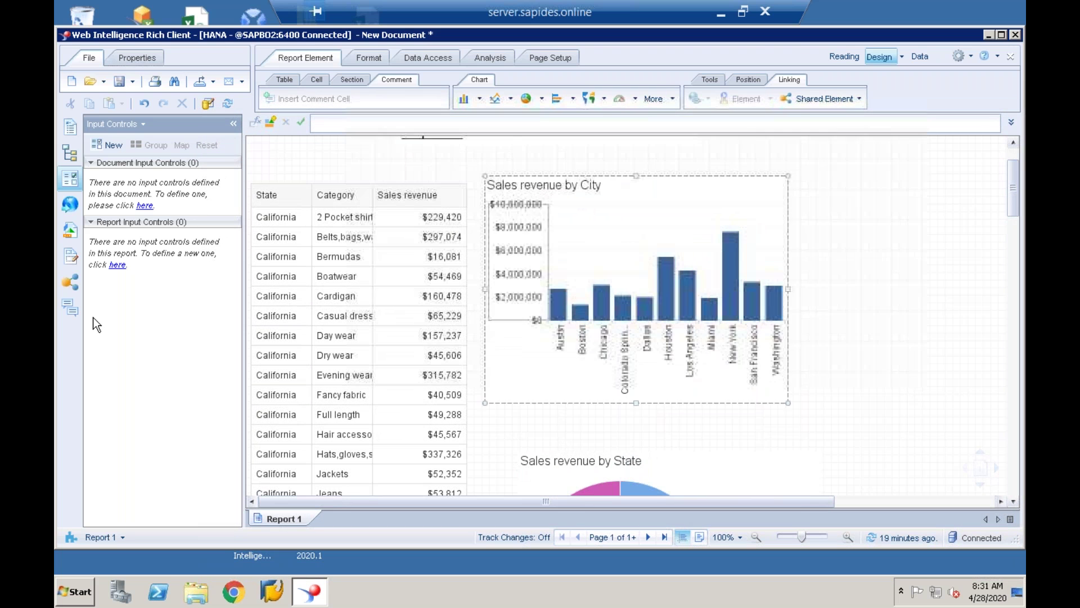
Show the document's available objects and remove the Category column from the sales revenue table.
{"action": "left_click", "coordinate": [72, 238]}
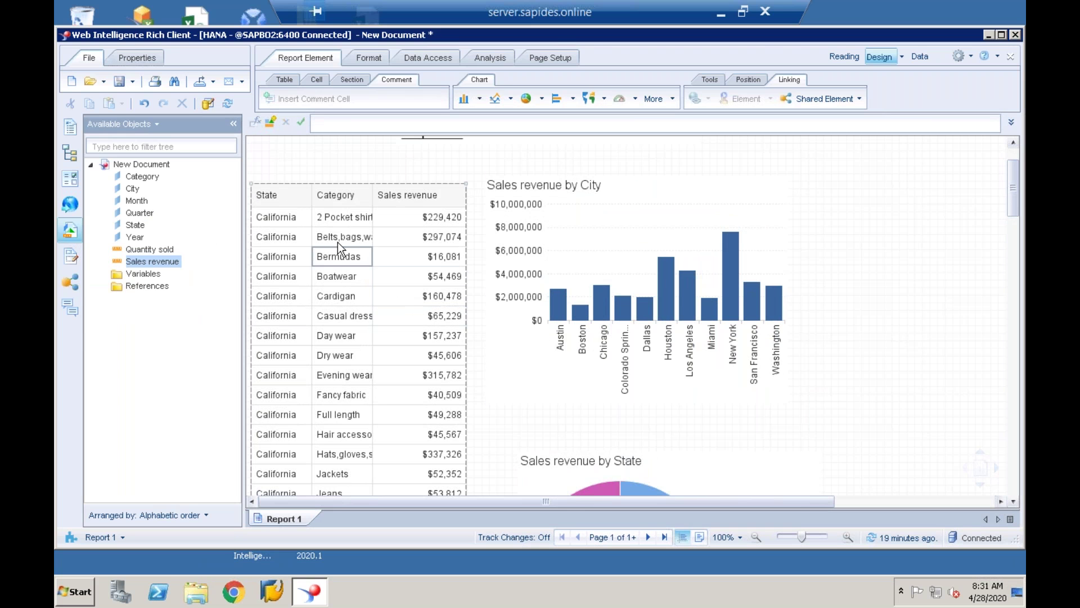
{"action": "left_click", "coordinate": [333, 193]}
{"action": "key", "text": "Delete"}
{"action": "left_click", "coordinate": [586, 352]}
{"action": "left_click", "coordinate": [576, 379]}
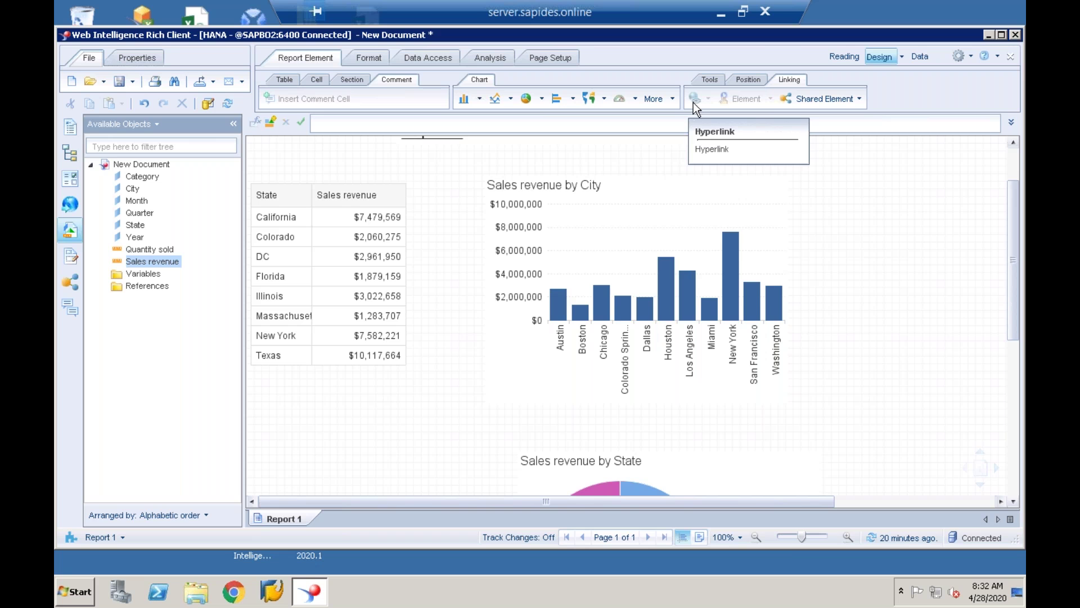
{"action": "left_click", "coordinate": [297, 216]}
{"action": "left_click", "coordinate": [296, 215]}
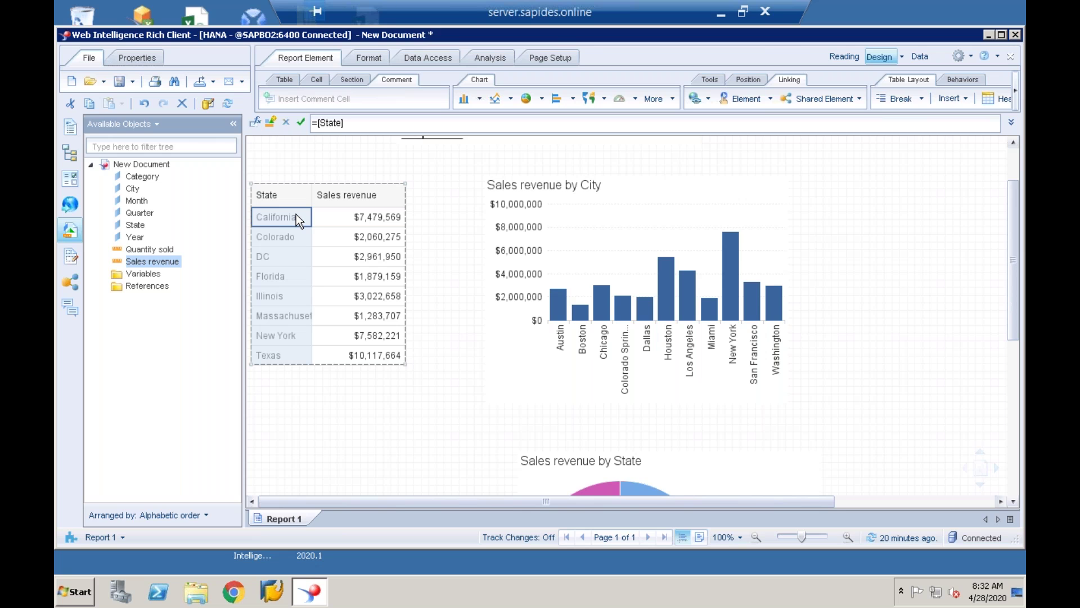
{"action": "left_click", "coordinate": [531, 177]}
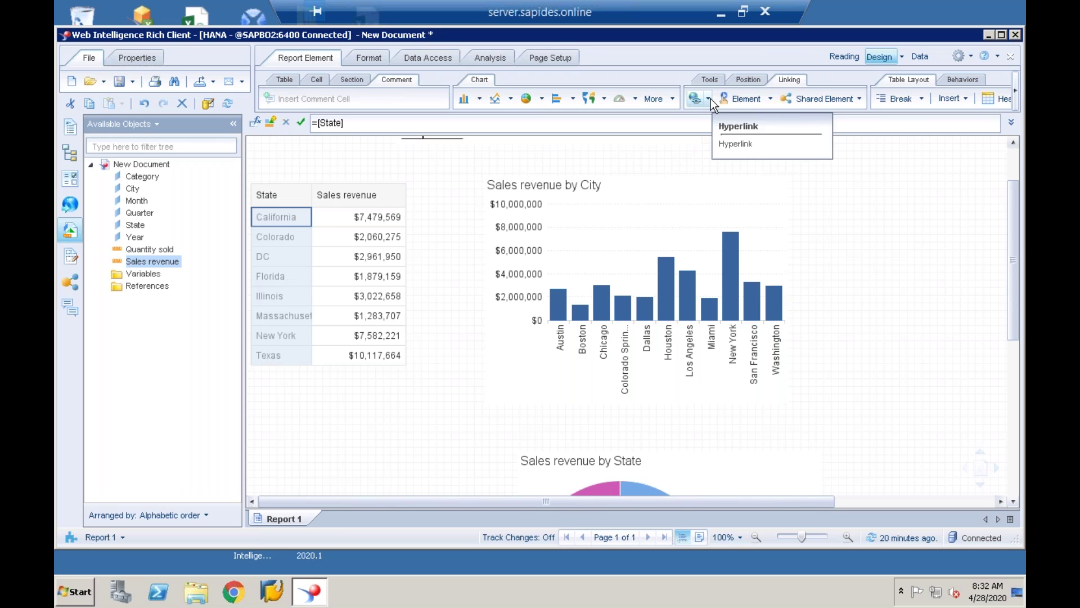
{"action": "left_click", "coordinate": [411, 404]}
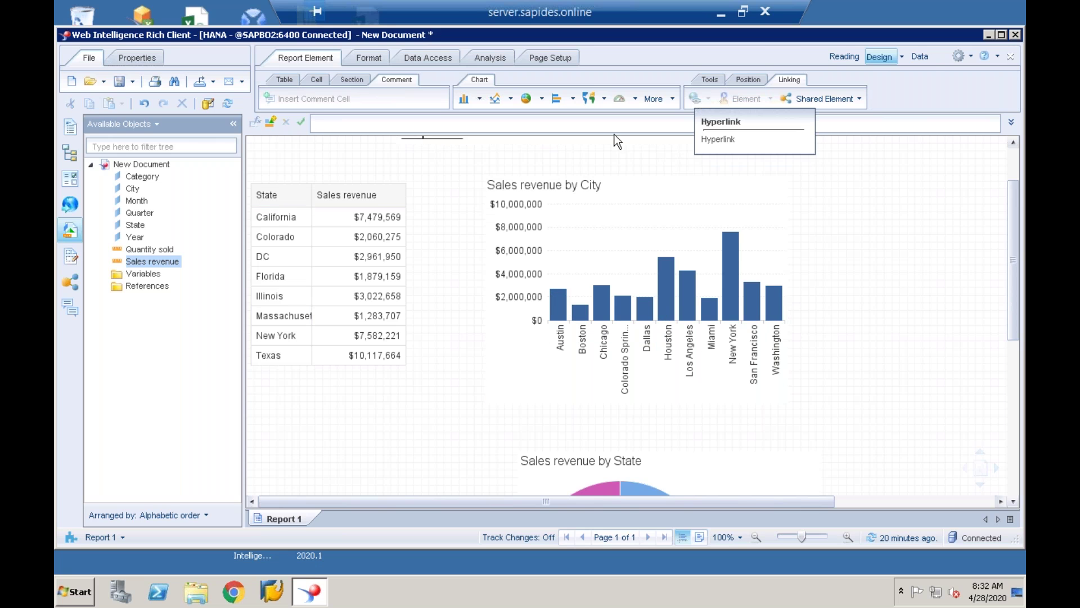
{"action": "left_click", "coordinate": [288, 216]}
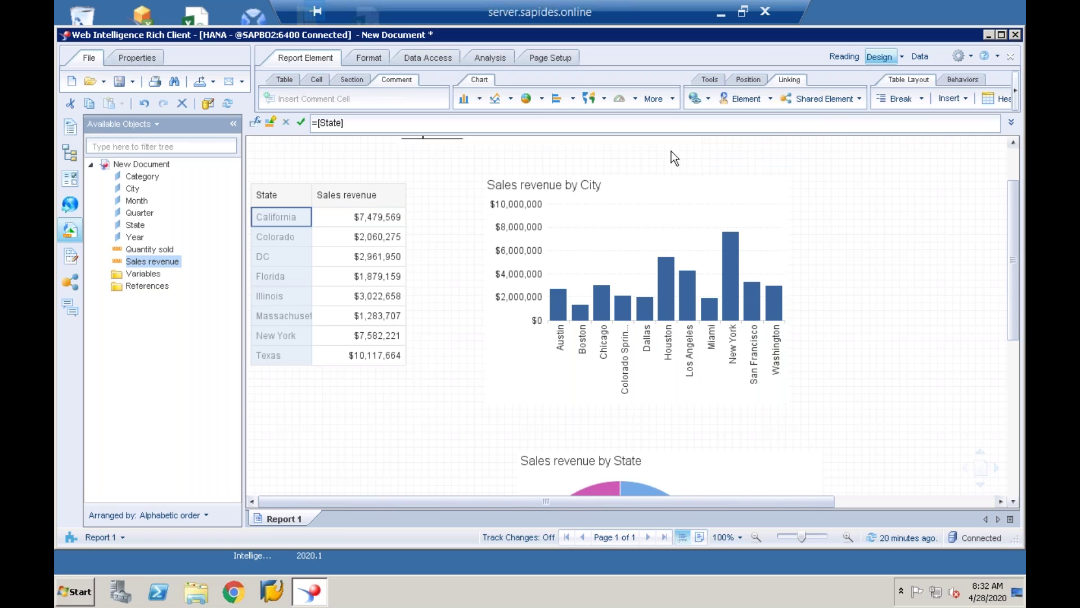
{"action": "left_click", "coordinate": [710, 99]}
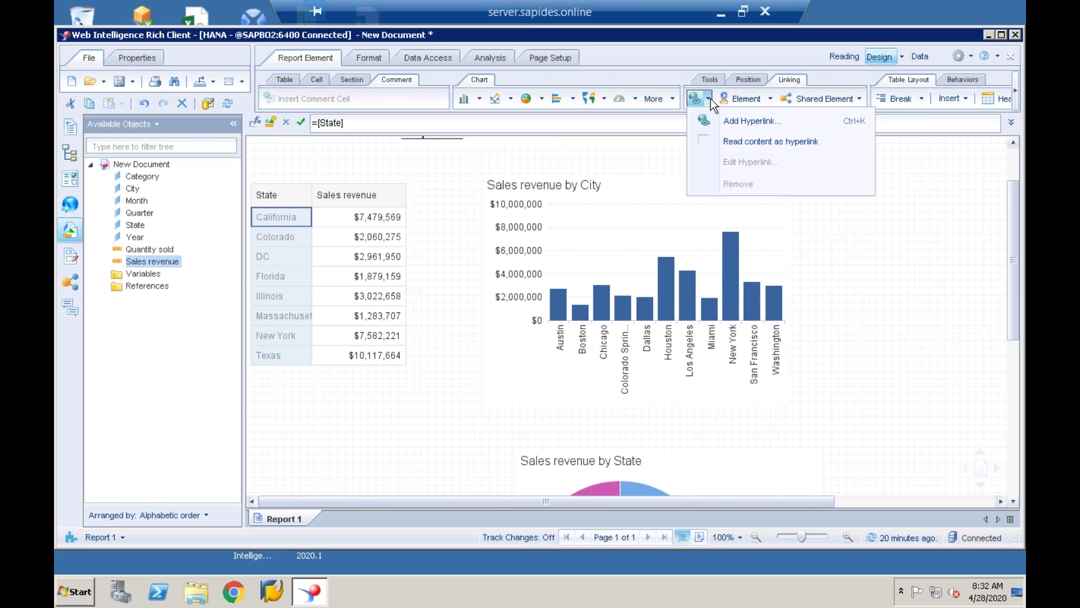
{"action": "left_click", "coordinate": [722, 120]}
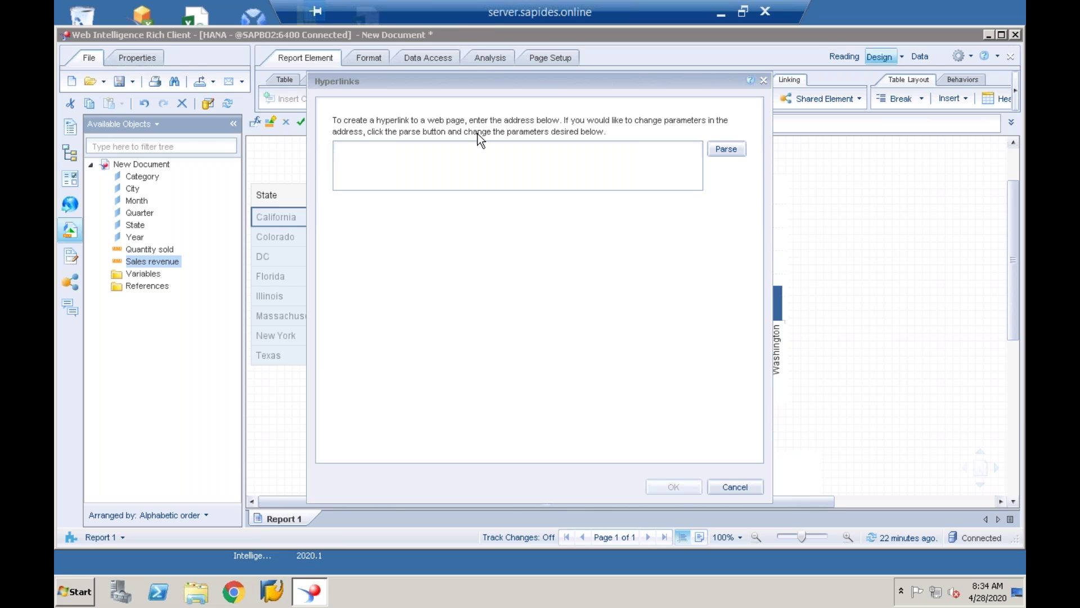
{"action": "left_click", "coordinate": [472, 161]}
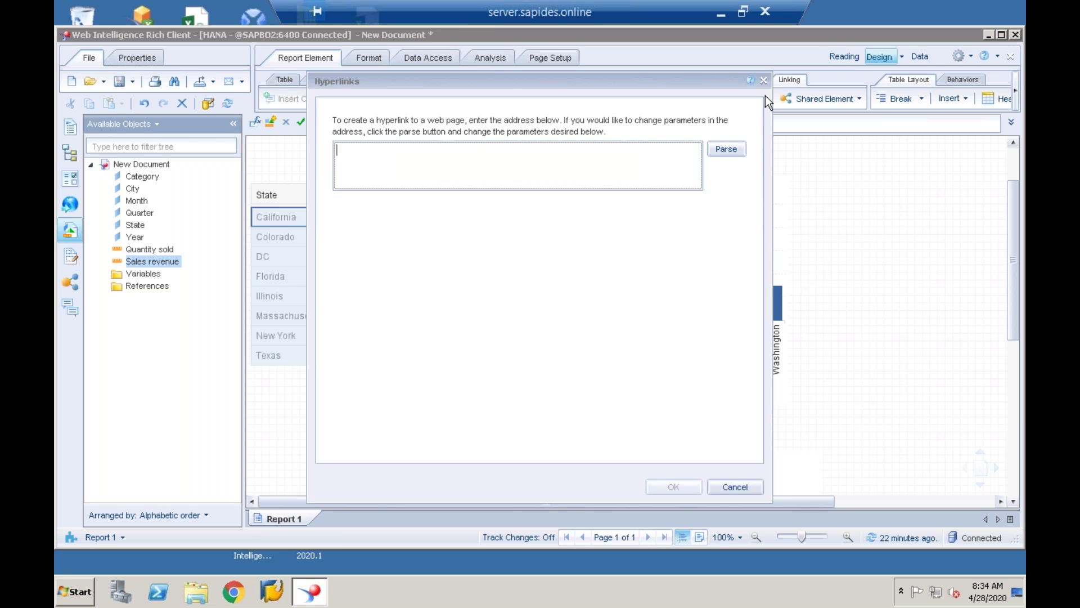
{"action": "left_click", "coordinate": [763, 80]}
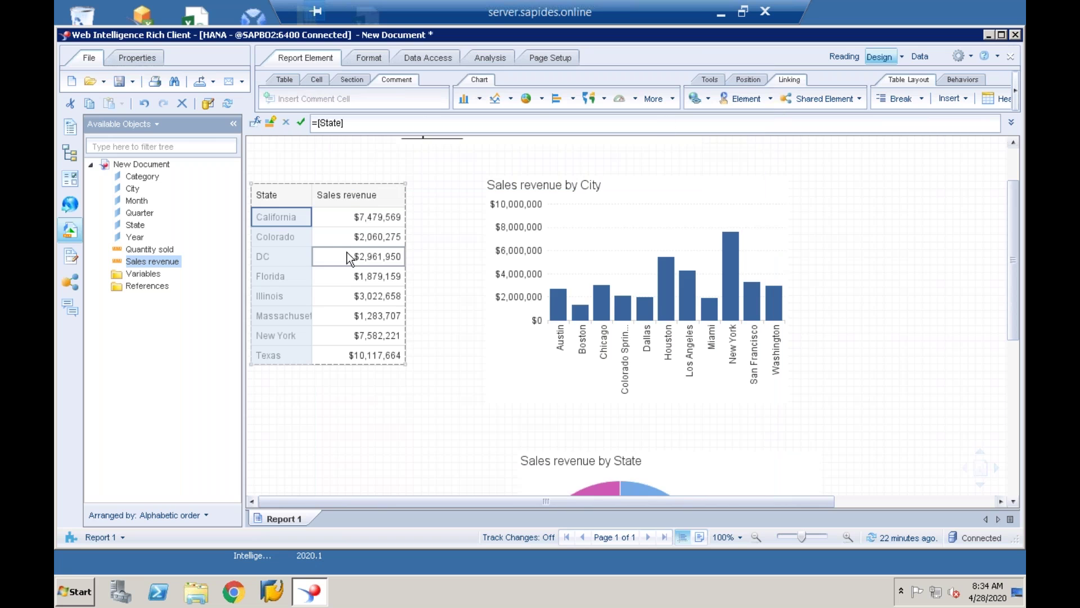
{"action": "left_click", "coordinate": [709, 99]}
{"action": "left_click", "coordinate": [714, 123]}
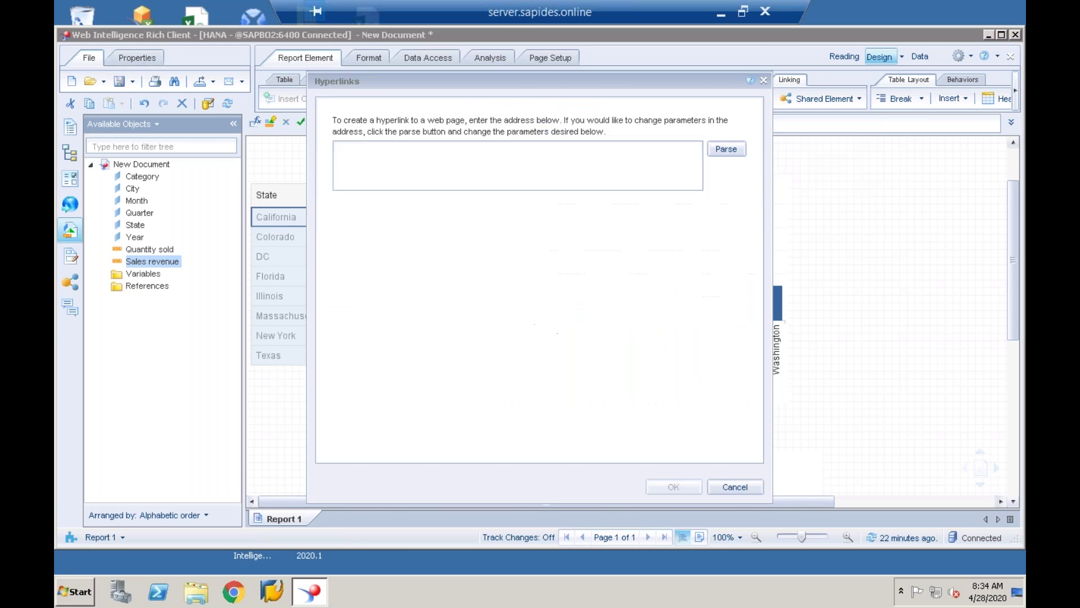
{"action": "left_click", "coordinate": [598, 160]}
{"action": "type", "text": "www"}
{"action": "type", "text": "."}
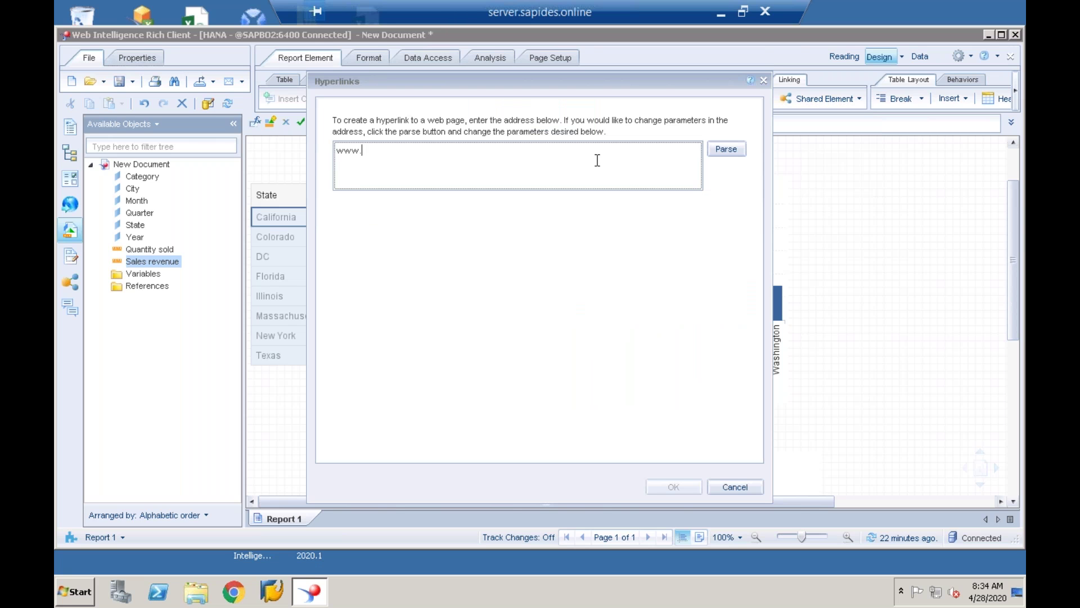
{"action": "type", "text": "google.com"}
{"action": "left_click", "coordinate": [731, 151]}
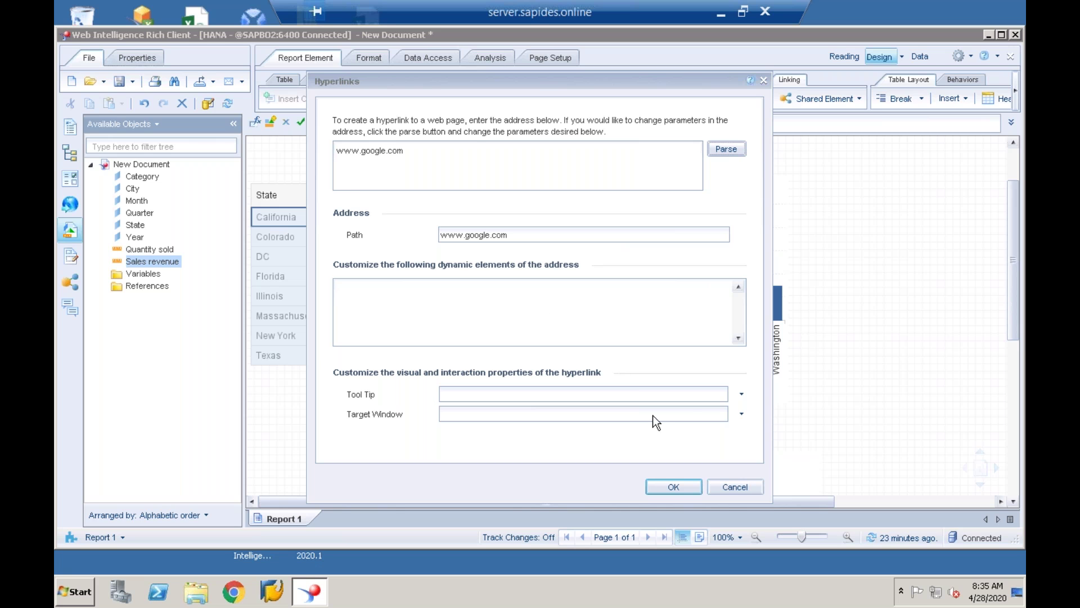
Set the hyperlink's tool tip to the State object and its target window to Current Window, and apply the hyperlink.
{"action": "left_click", "coordinate": [740, 395]}
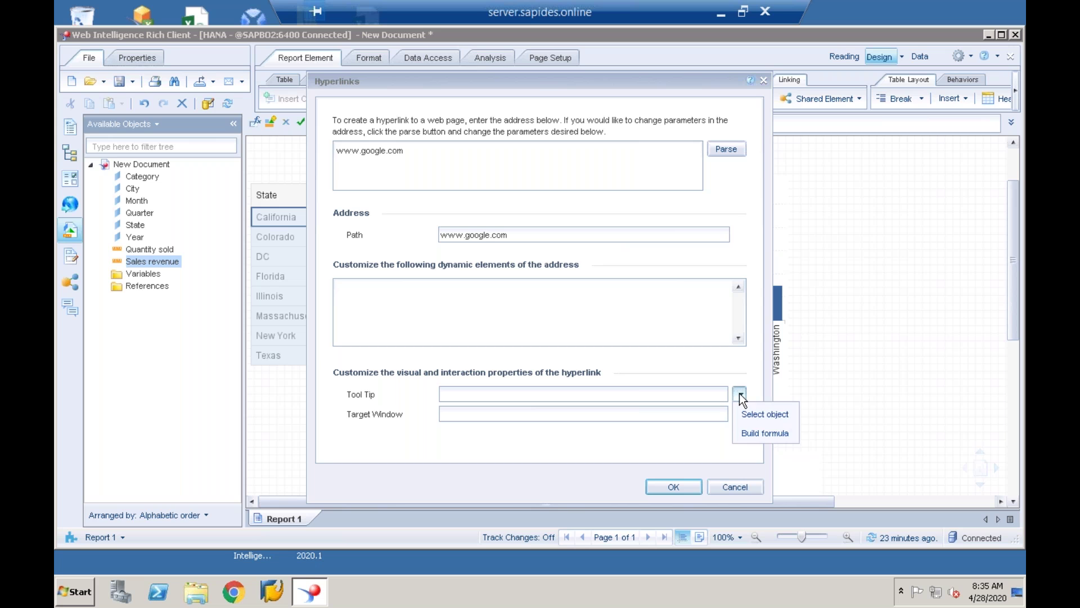
{"action": "left_click", "coordinate": [751, 411]}
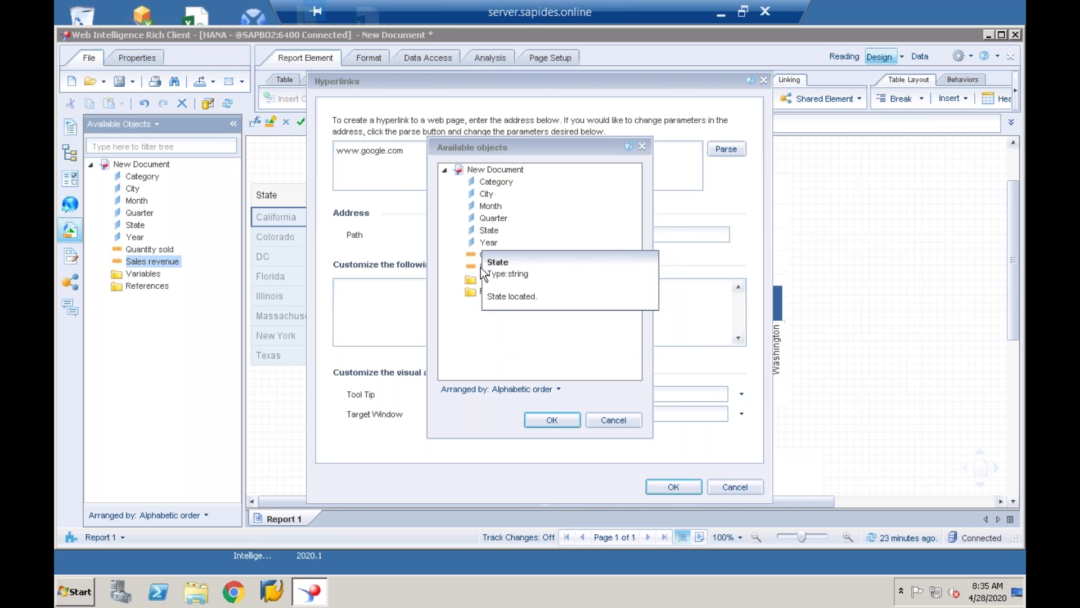
{"action": "double_click", "coordinate": [487, 231]}
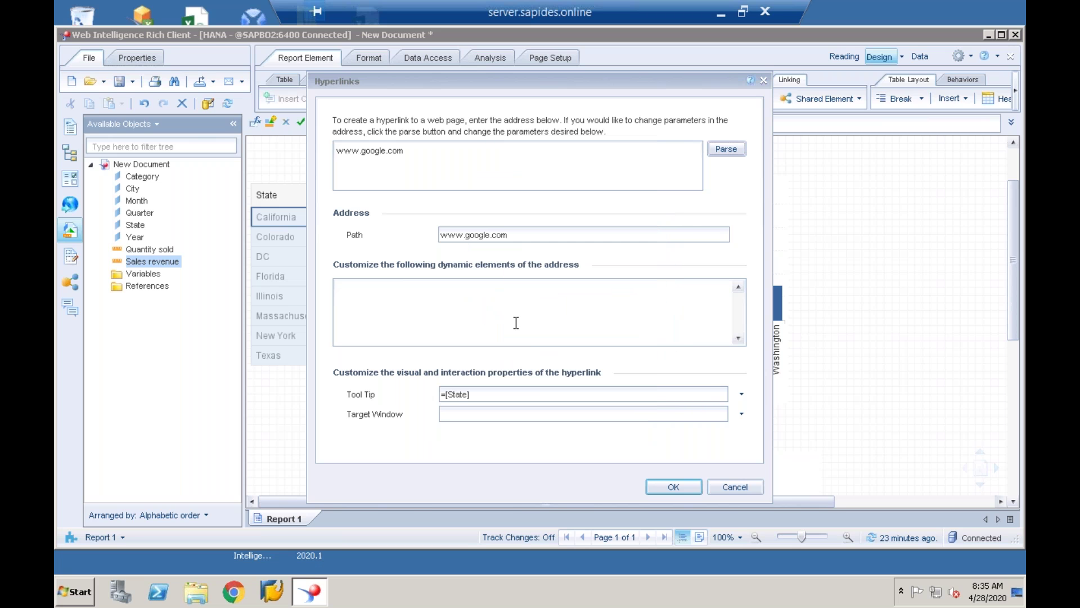
{"action": "left_click", "coordinate": [741, 415]}
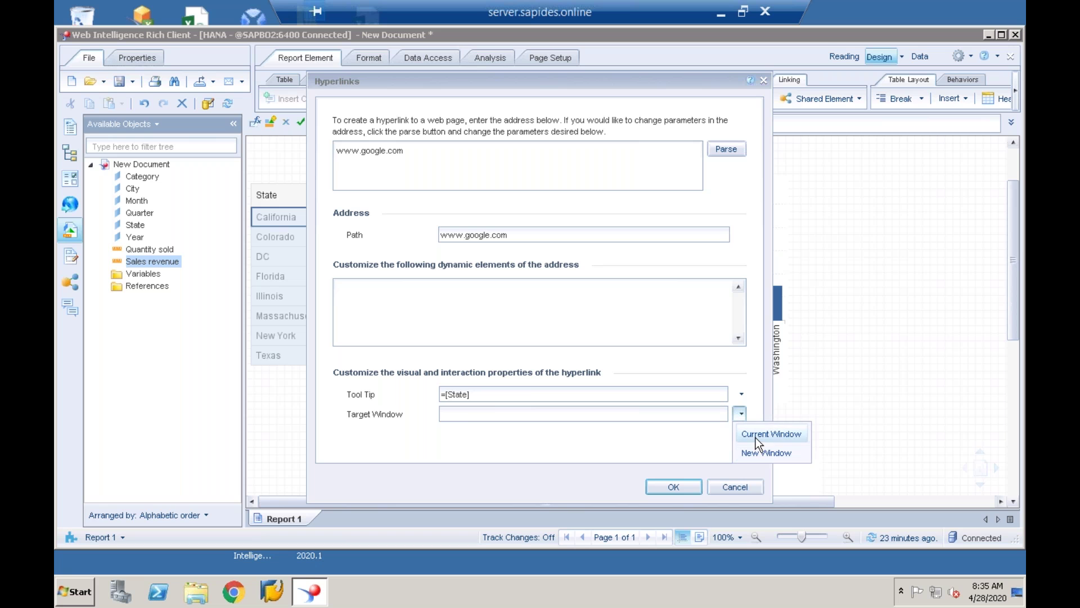
{"action": "left_click", "coordinate": [755, 437]}
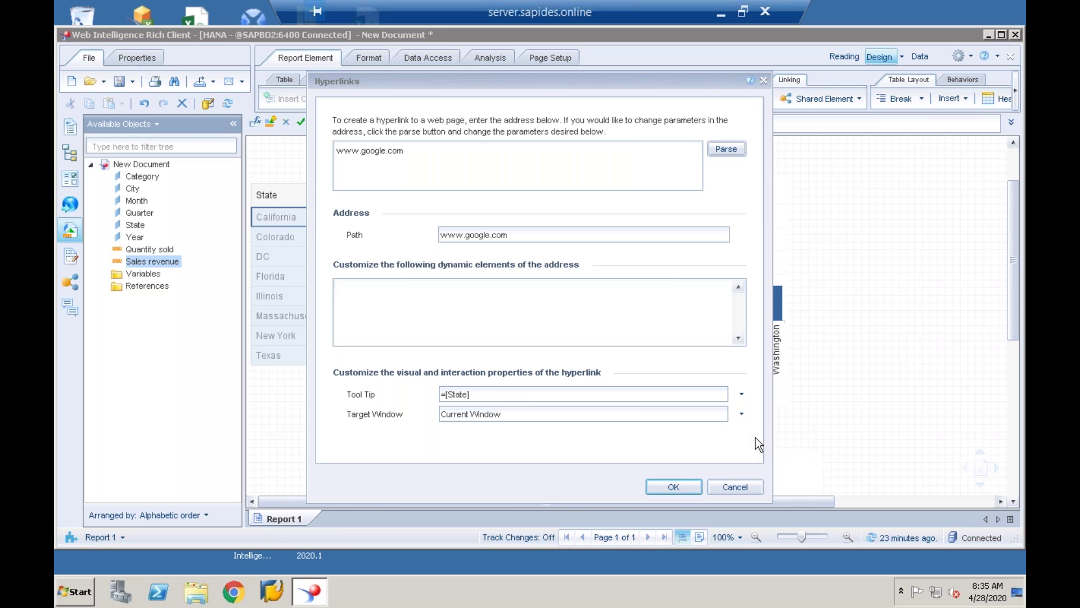
{"action": "left_click", "coordinate": [674, 486]}
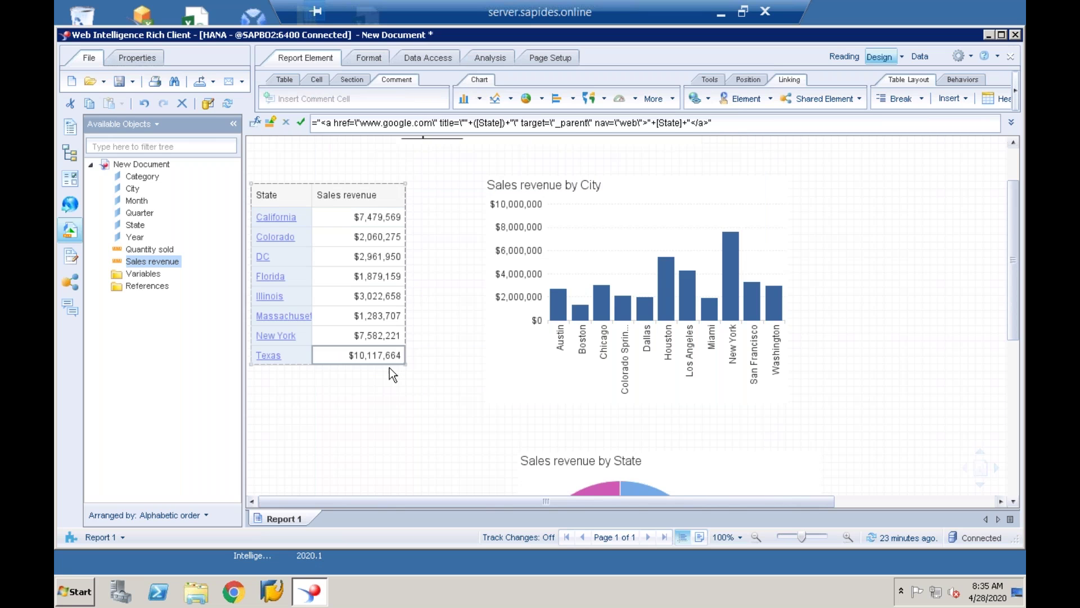
Test the hyperlinks in the State column and close the browser window that opens.
{"action": "left_click", "coordinate": [366, 428]}
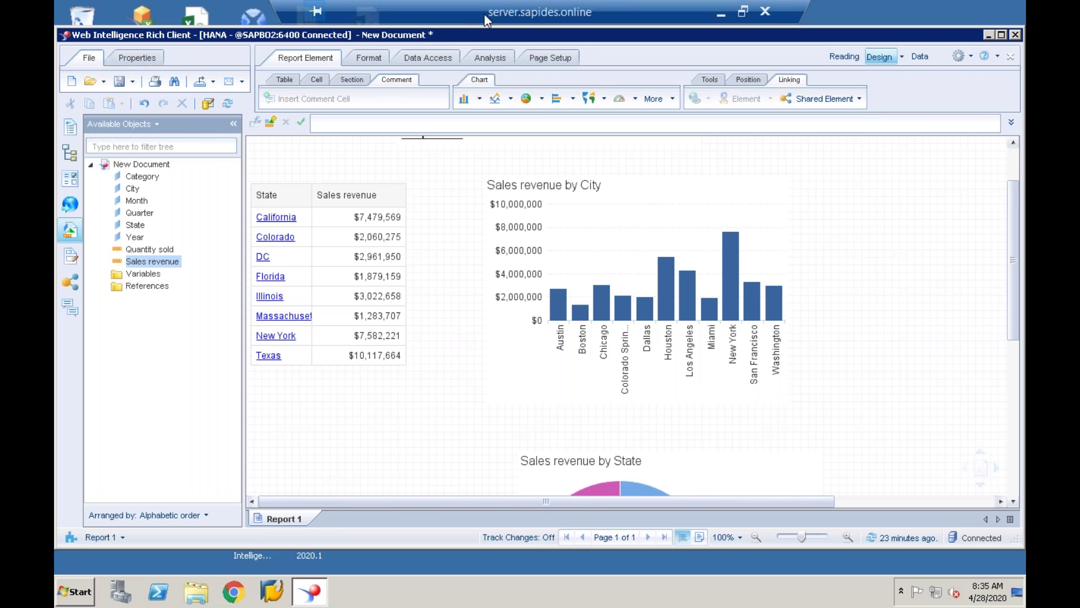
{"action": "left_click", "coordinate": [275, 336]}
{"action": "left_click", "coordinate": [287, 238]}
{"action": "left_click", "coordinate": [278, 223]}
{"action": "left_click", "coordinate": [278, 226]}
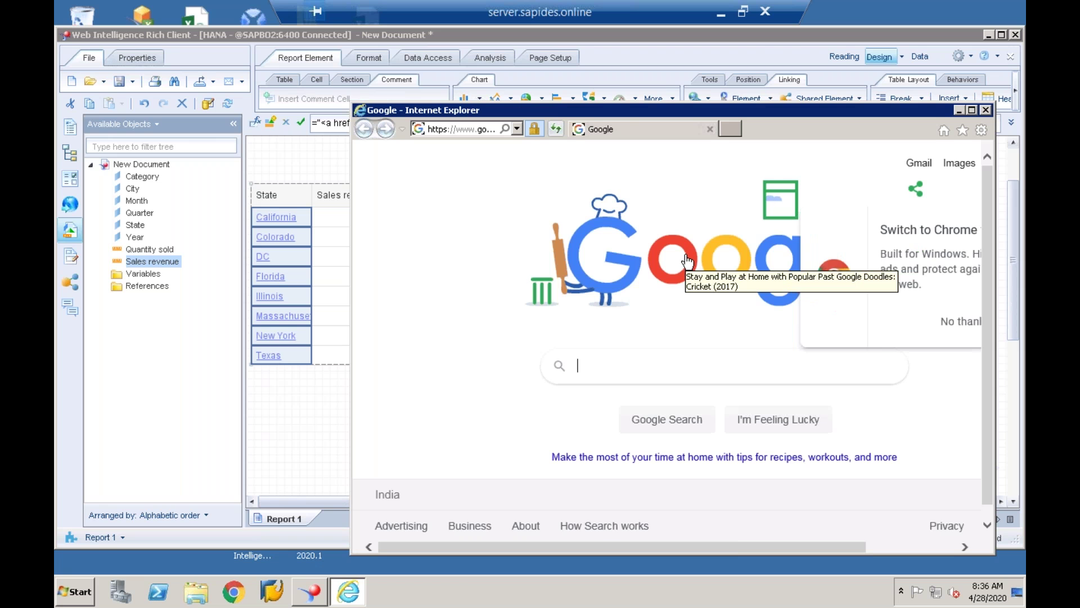
{"action": "left_click", "coordinate": [985, 110]}
{"action": "left_click", "coordinate": [357, 408]}
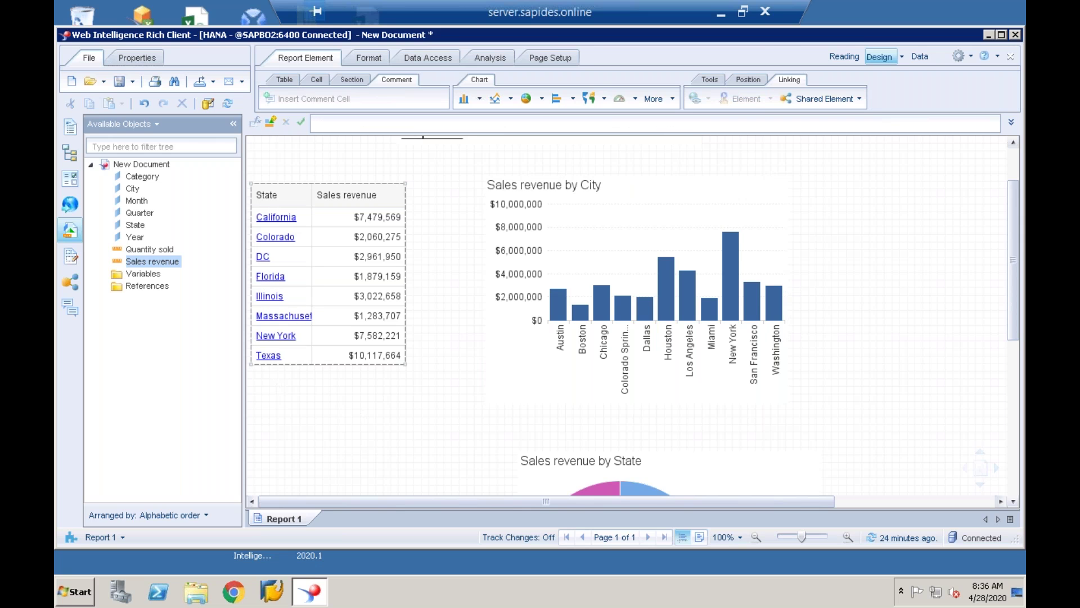
Follow the Texas hyperlink, open the doodle on the Google page, and close the browser window.
{"action": "left_click", "coordinate": [268, 357]}
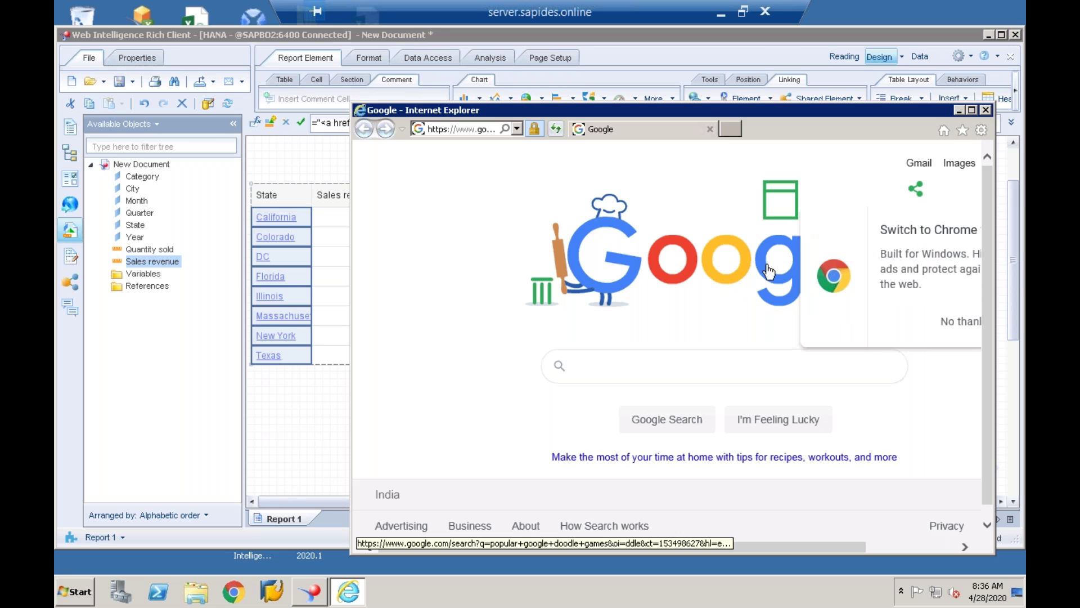
{"action": "left_click", "coordinate": [769, 272]}
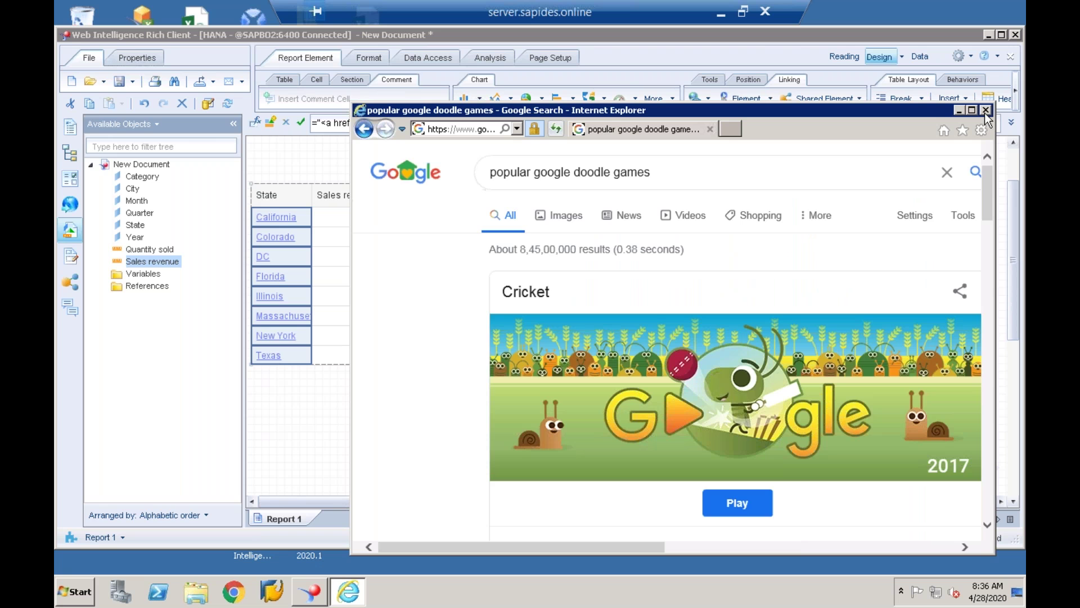
{"action": "left_click", "coordinate": [986, 111]}
{"action": "left_click", "coordinate": [400, 440]}
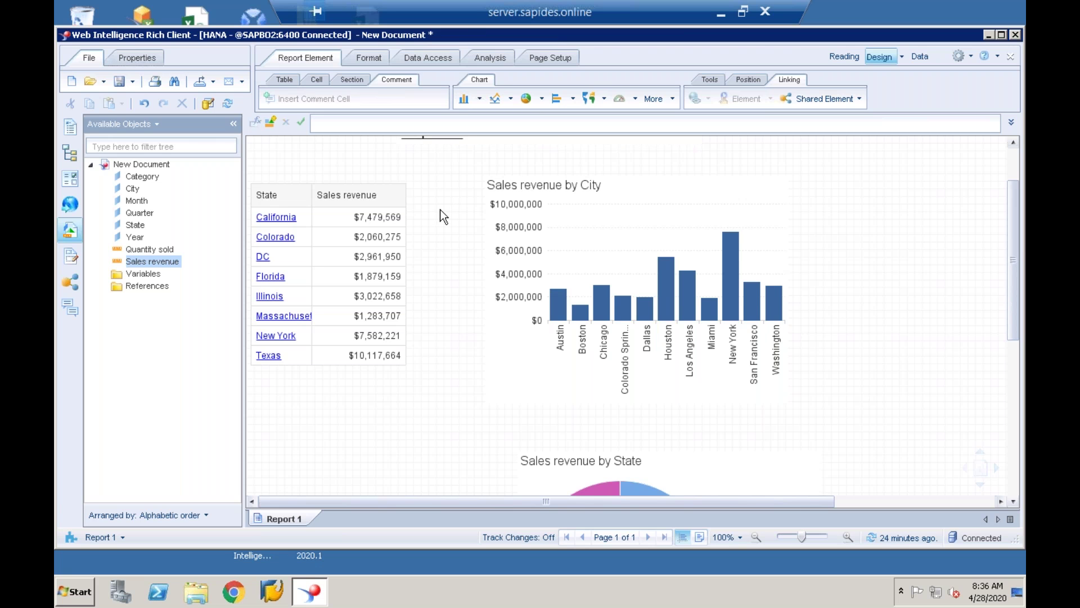
Review the State column's hyperlink formula and its edit settings without changing them.
{"action": "left_click", "coordinate": [302, 210]}
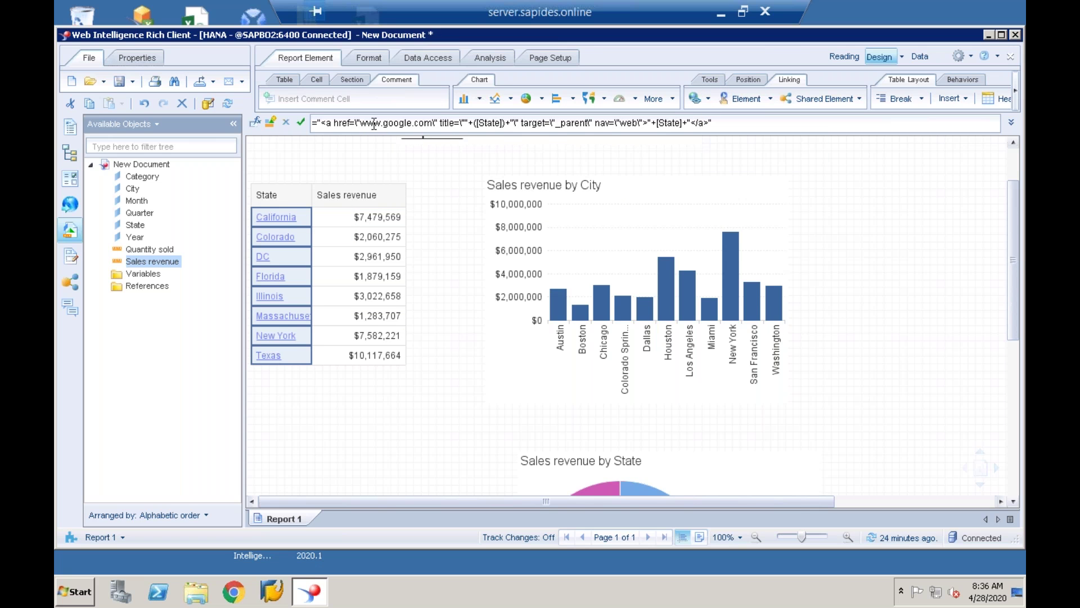
{"action": "left_click_drag", "start_coordinate": [383, 122], "coordinate": [413, 123]}
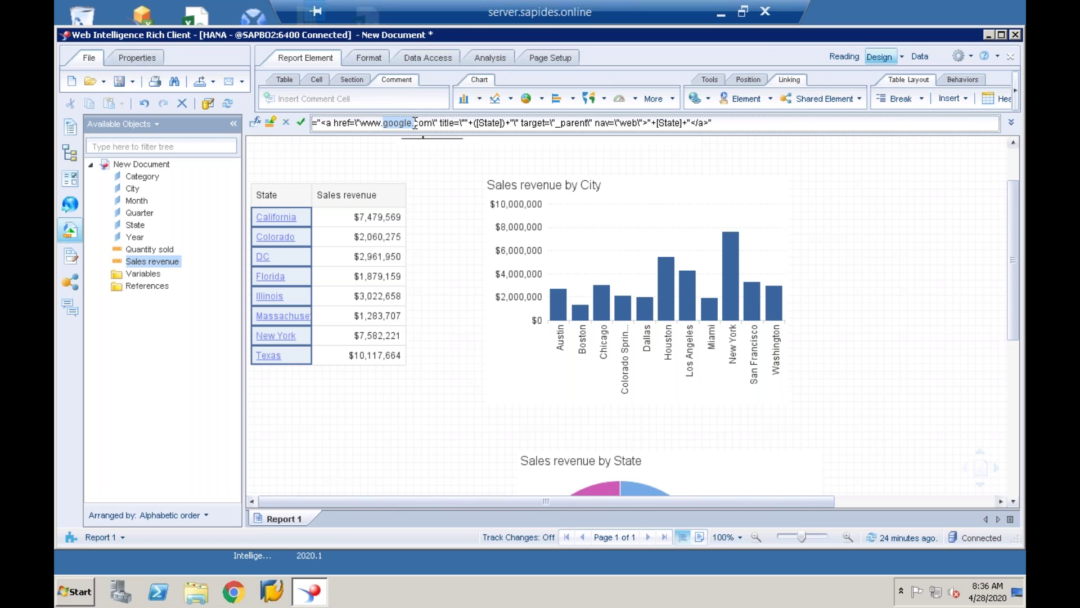
{"action": "left_click", "coordinate": [706, 99]}
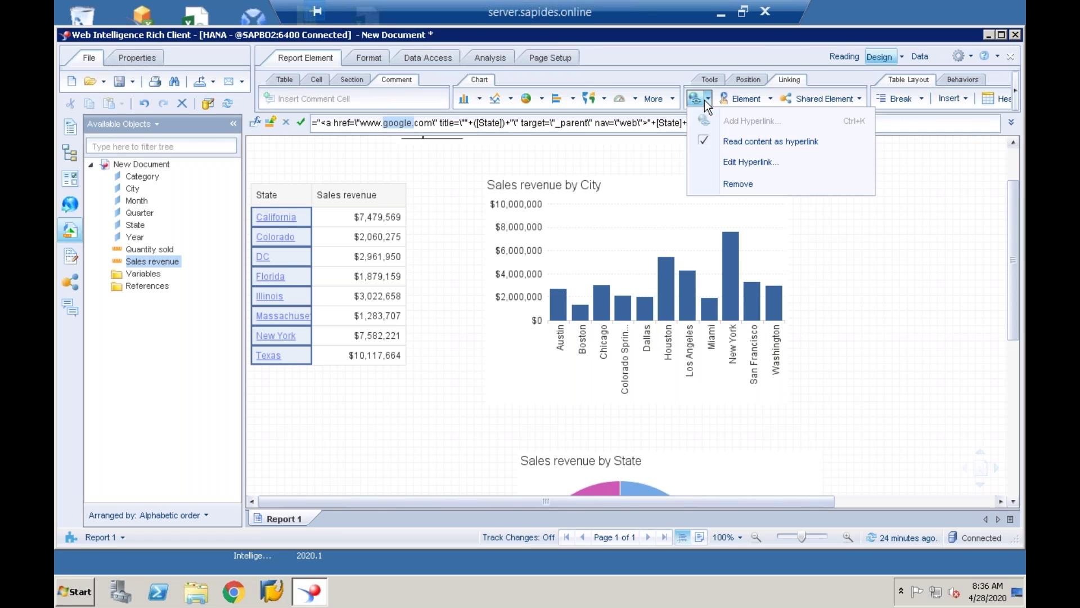
{"action": "left_click", "coordinate": [754, 163]}
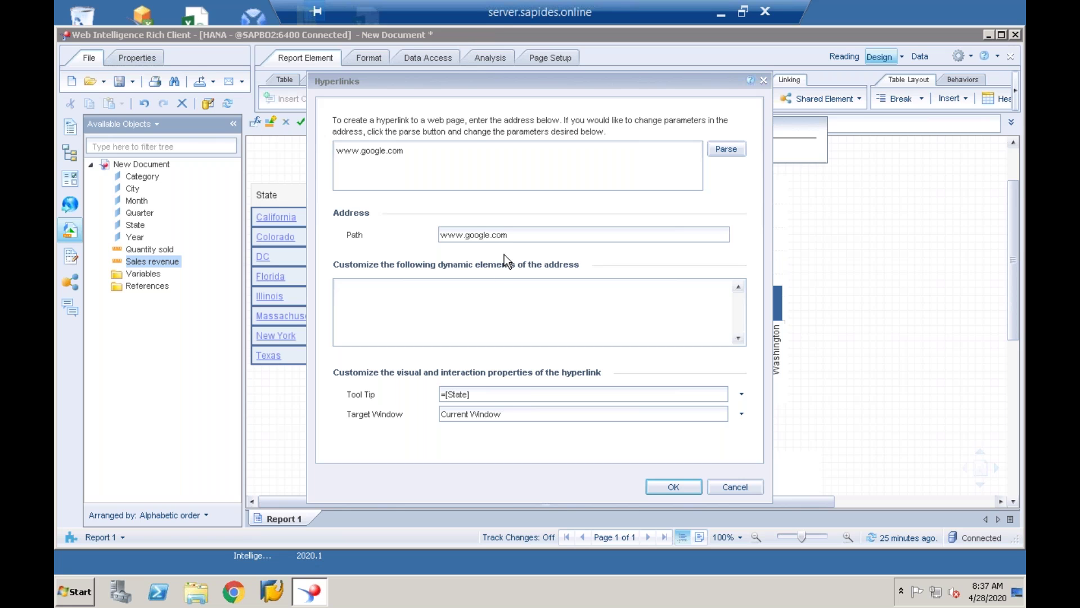
{"action": "left_click", "coordinate": [437, 172]}
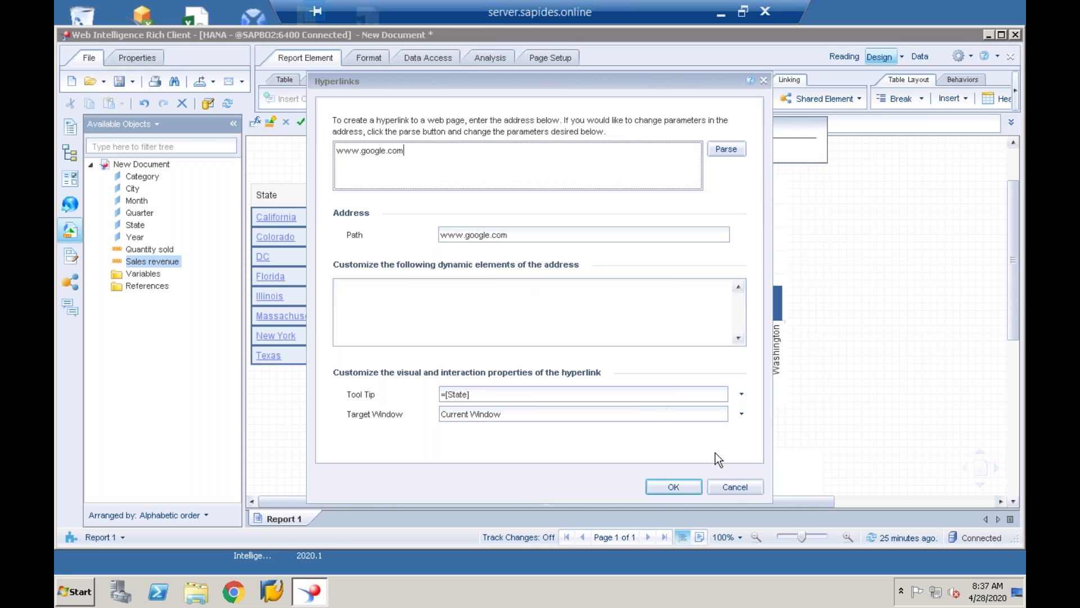
{"action": "left_click", "coordinate": [734, 486]}
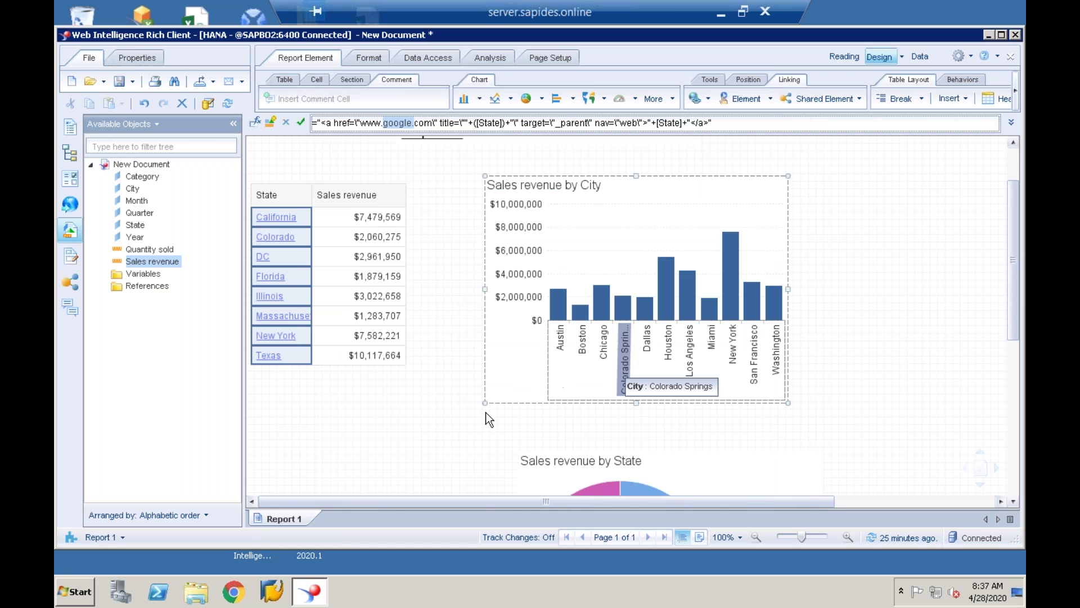
{"action": "left_click", "coordinate": [472, 420]}
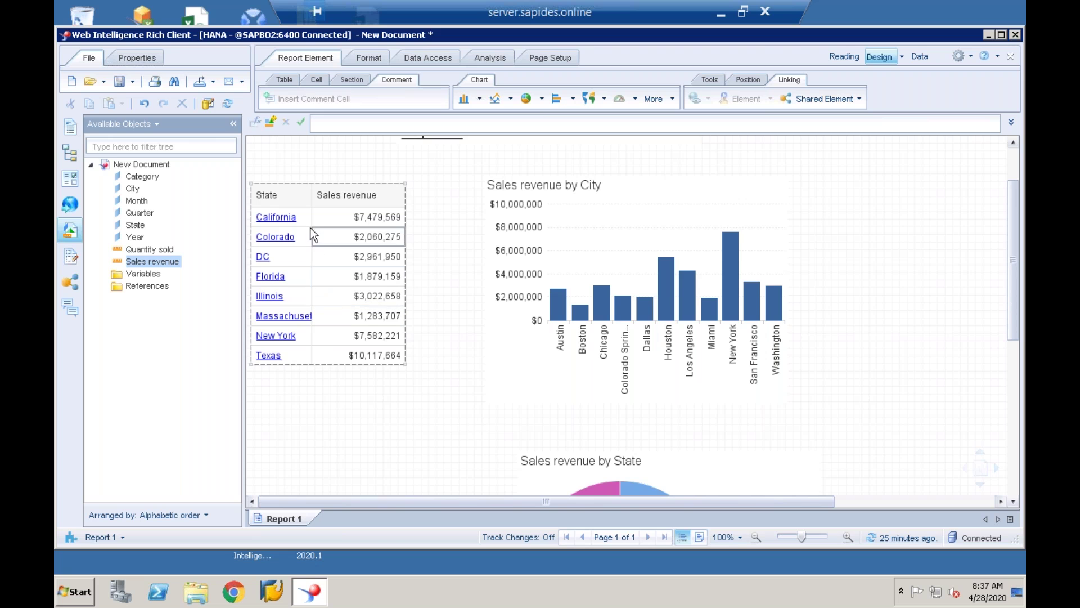
Remove the hyperlink from the State column.
{"action": "left_click", "coordinate": [303, 214]}
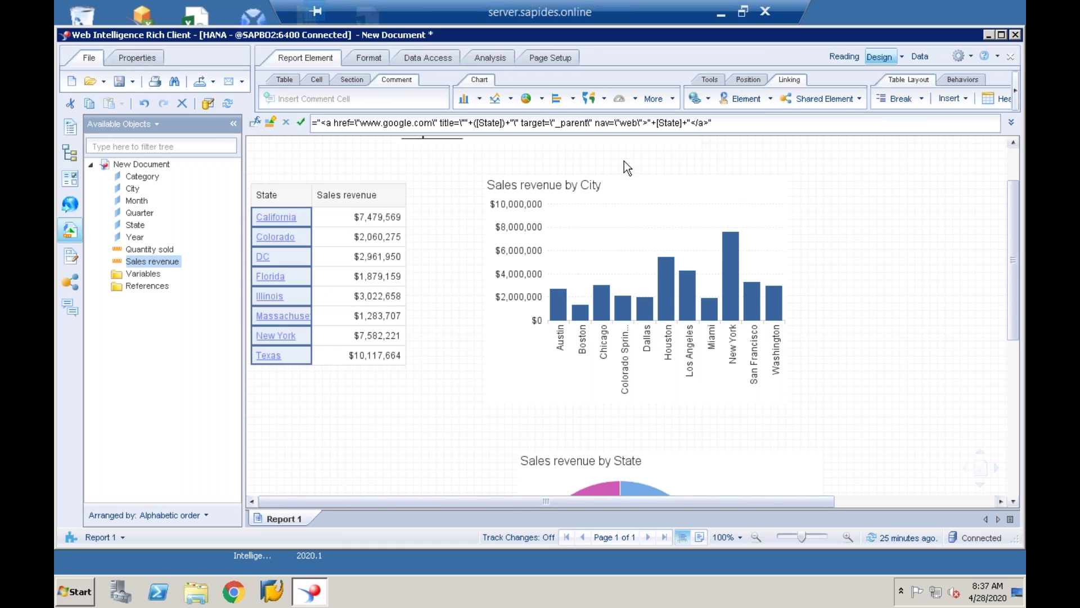
{"action": "left_click", "coordinate": [708, 101]}
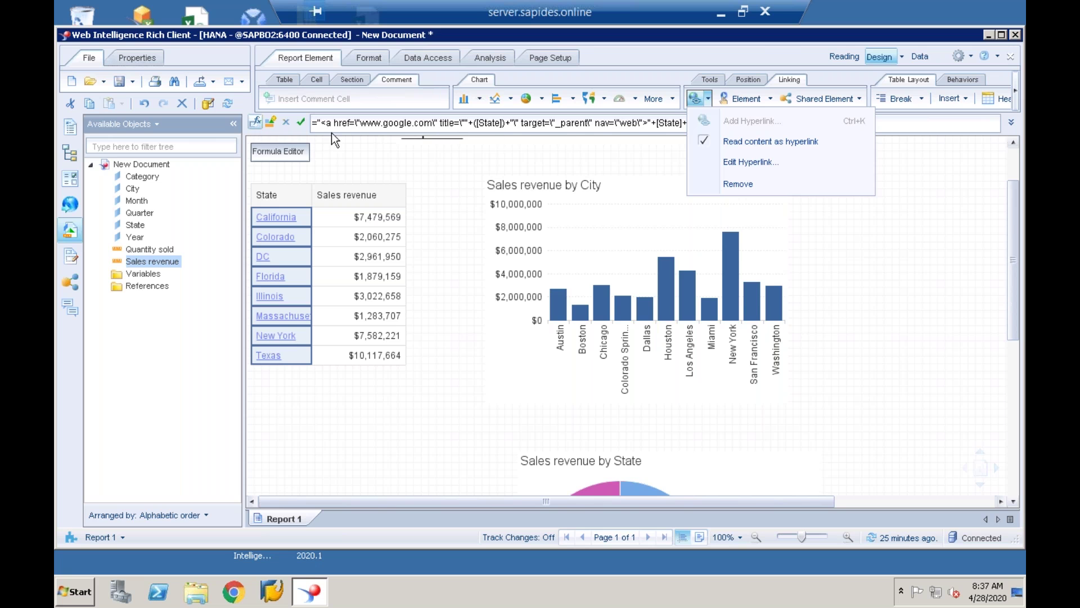
{"action": "left_click", "coordinate": [721, 185]}
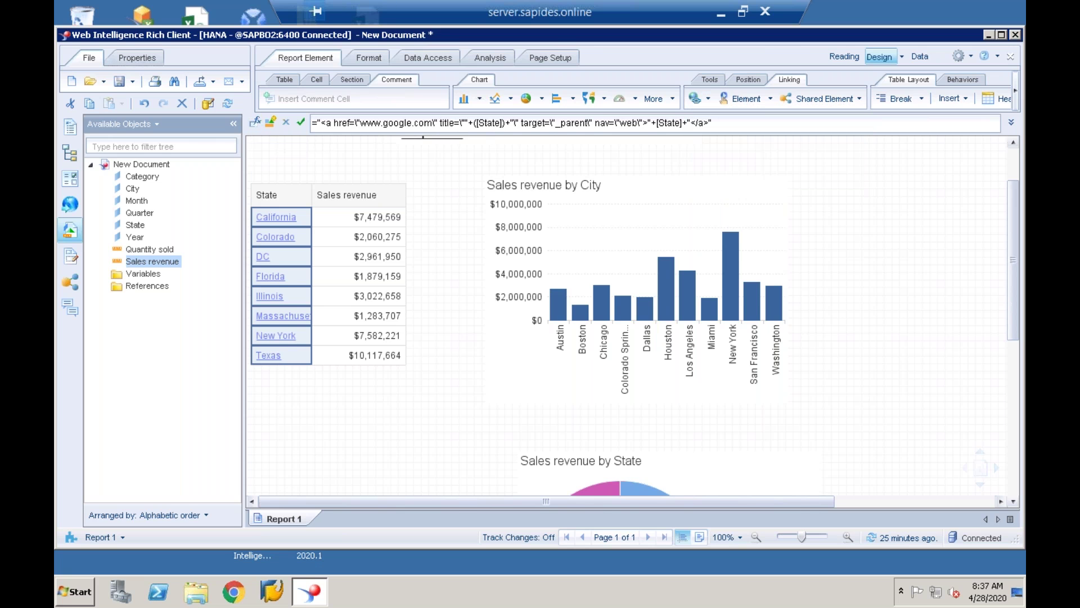
{"action": "left_click", "coordinate": [436, 358]}
{"action": "left_click", "coordinate": [579, 233]}
{"action": "left_click", "coordinate": [427, 207]}
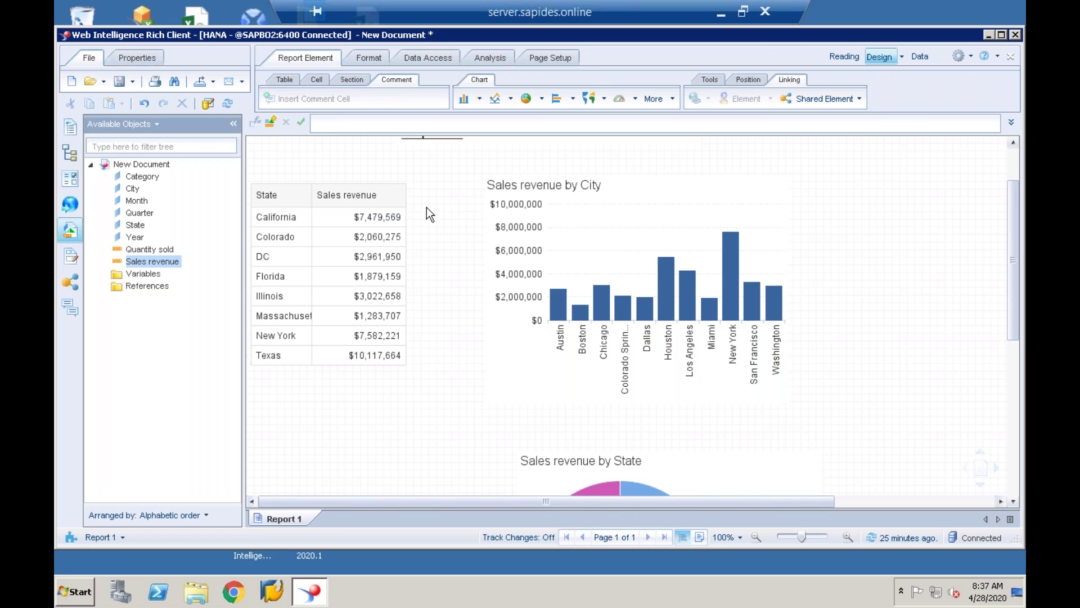
Add a break on the State column of the sales revenue table.
{"action": "left_click", "coordinate": [270, 216]}
{"action": "left_click", "coordinate": [411, 391]}
{"action": "left_click", "coordinate": [381, 322]}
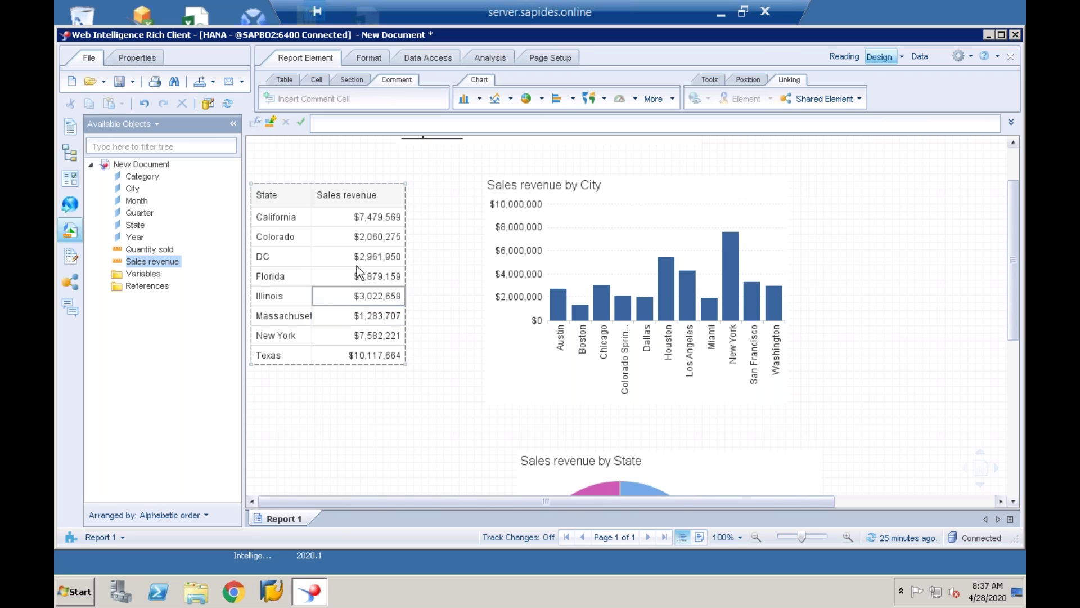
{"action": "left_click", "coordinate": [303, 222]}
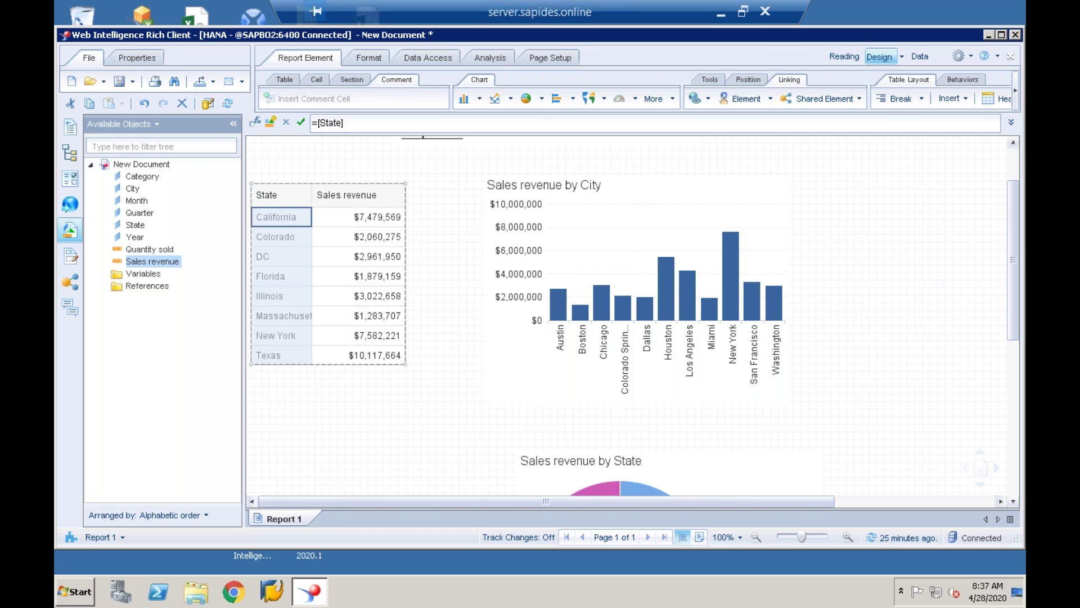
{"action": "left_click", "coordinate": [898, 99]}
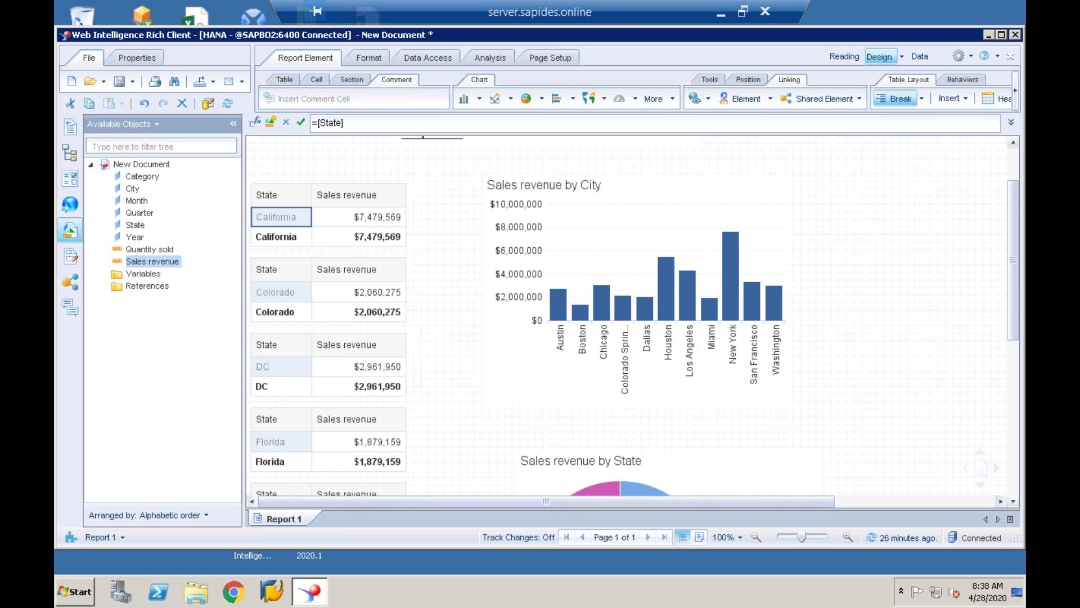
Add the City dimension to the table as a column between State and Sales revenue.
{"action": "left_click", "coordinate": [405, 282]}
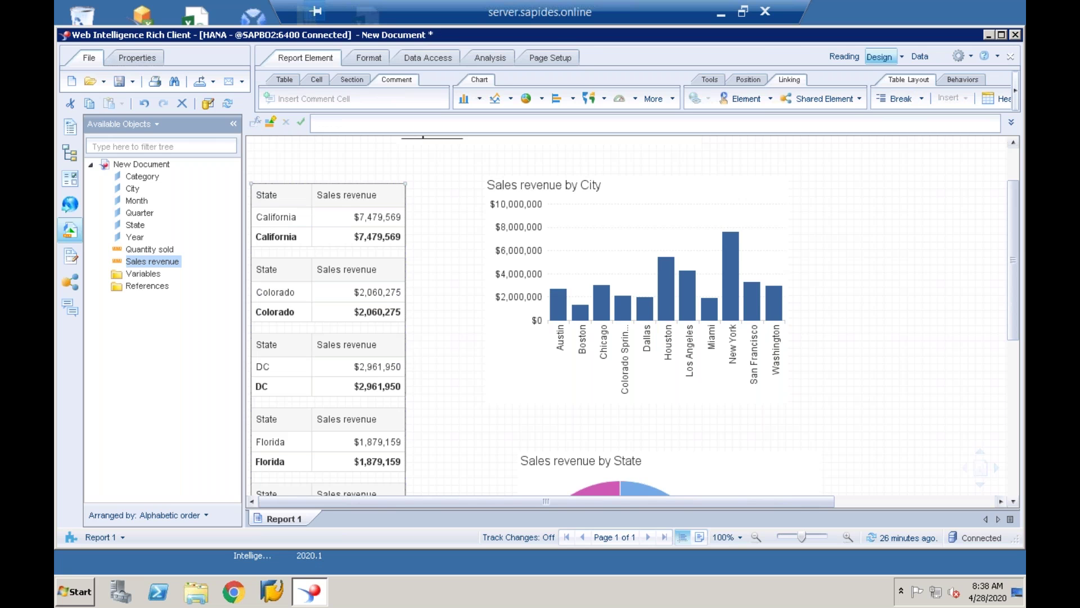
{"action": "left_click", "coordinate": [130, 190]}
{"action": "left_click_drag", "start_coordinate": [234, 200], "coordinate": [308, 194]}
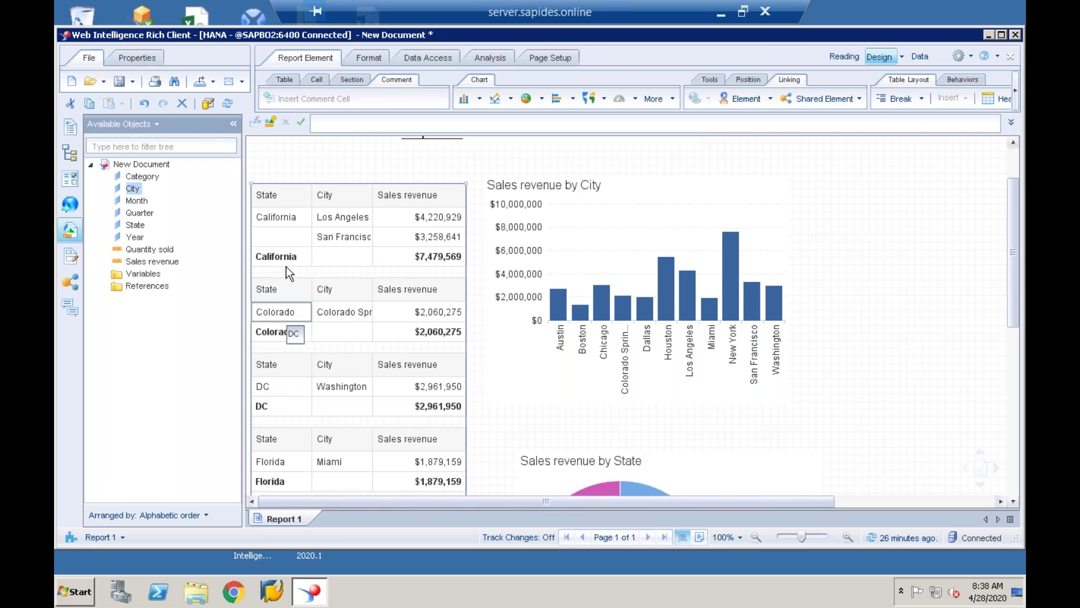
Remove the break from the State column, then open the break management settings and close them without changes.
{"action": "left_click", "coordinate": [306, 216]}
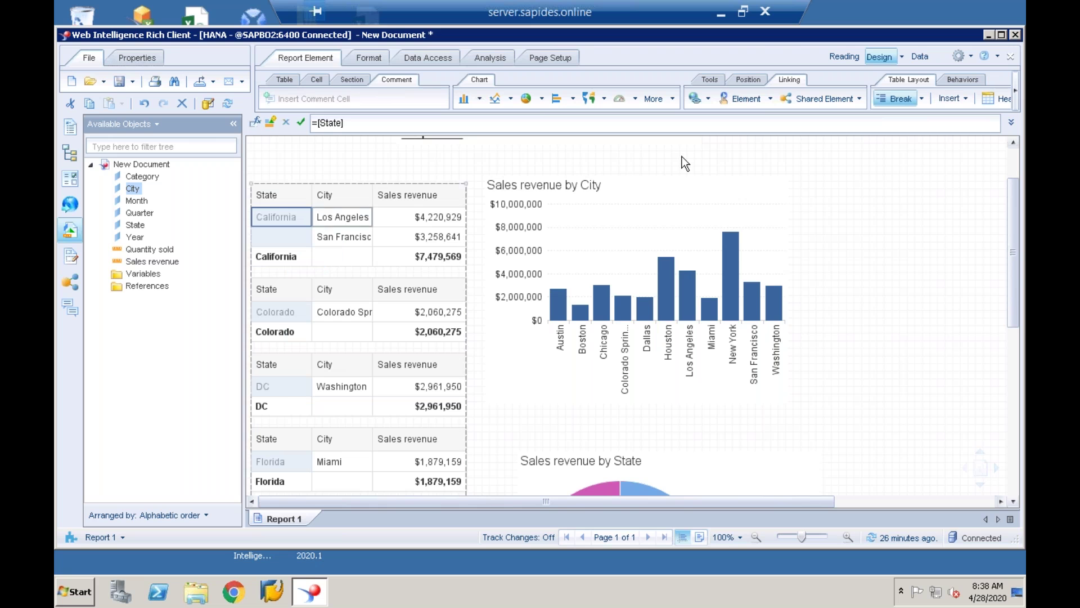
{"action": "left_click", "coordinate": [896, 99]}
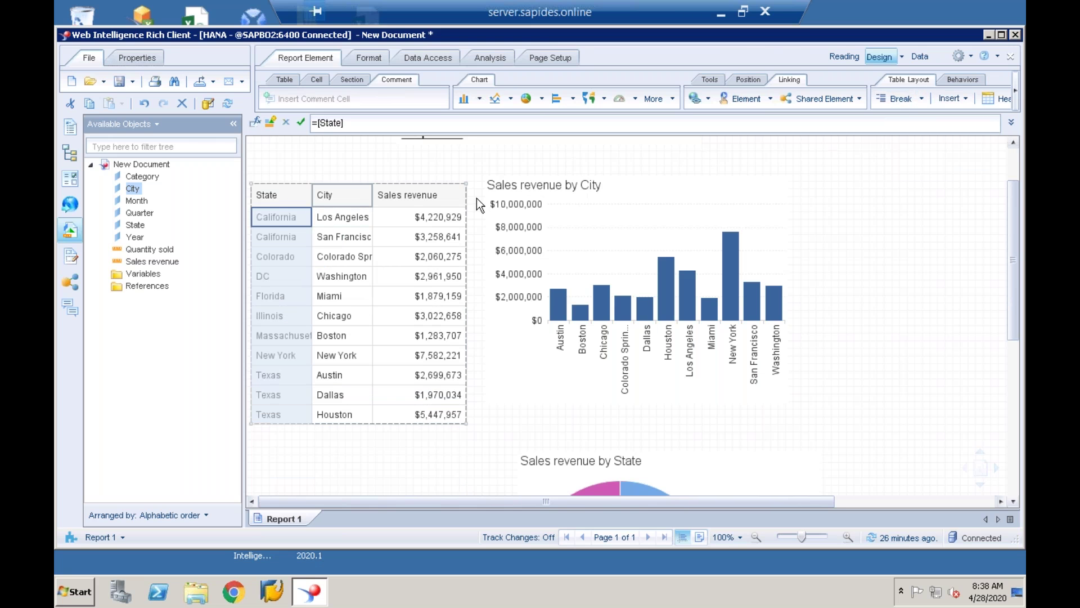
{"action": "left_click", "coordinate": [922, 99]}
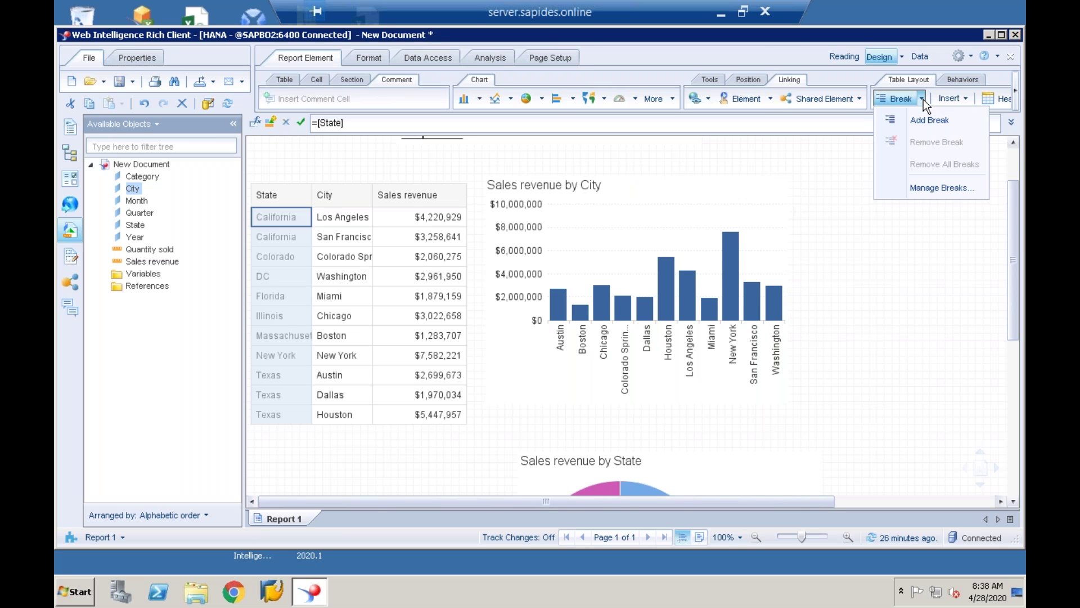
{"action": "left_click", "coordinate": [952, 189]}
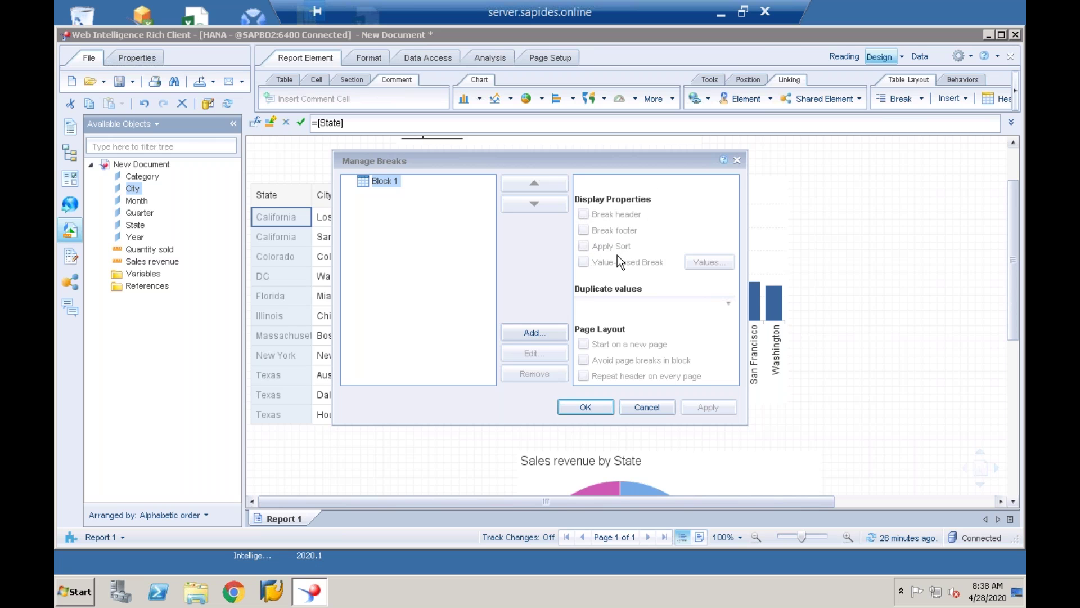
{"action": "left_click", "coordinate": [734, 160]}
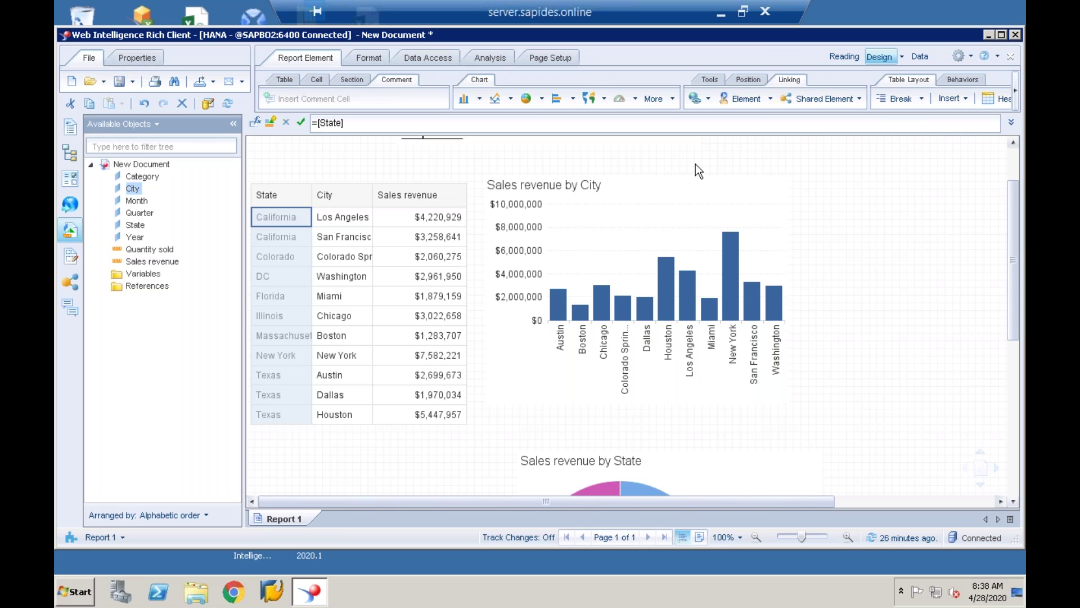
Insert an empty row above the table's data rows, starting from the Sales revenue values.
{"action": "left_click", "coordinate": [400, 217]}
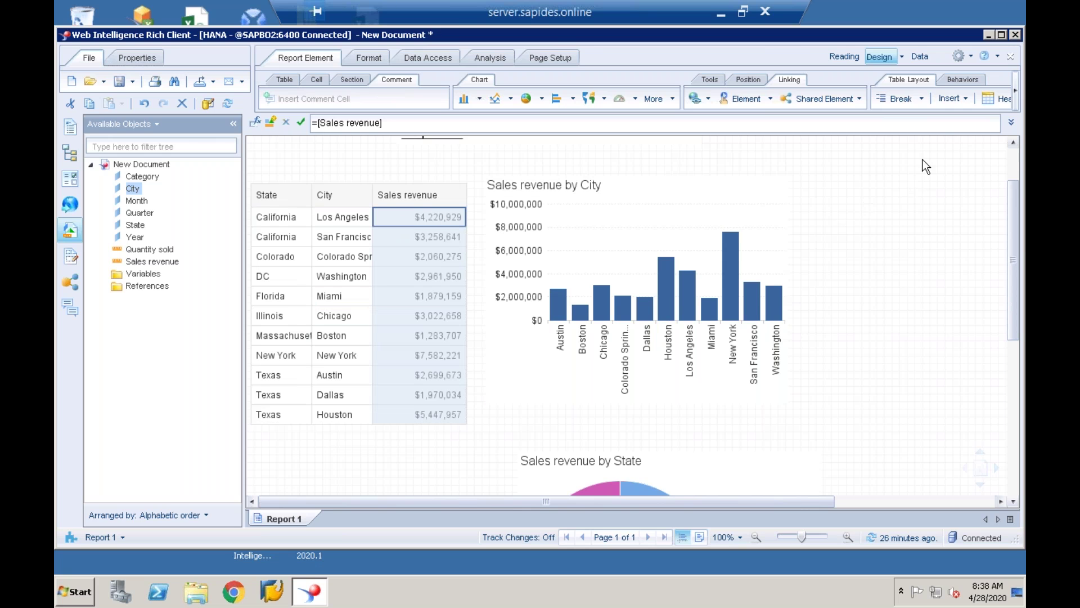
{"action": "left_click", "coordinate": [965, 99]}
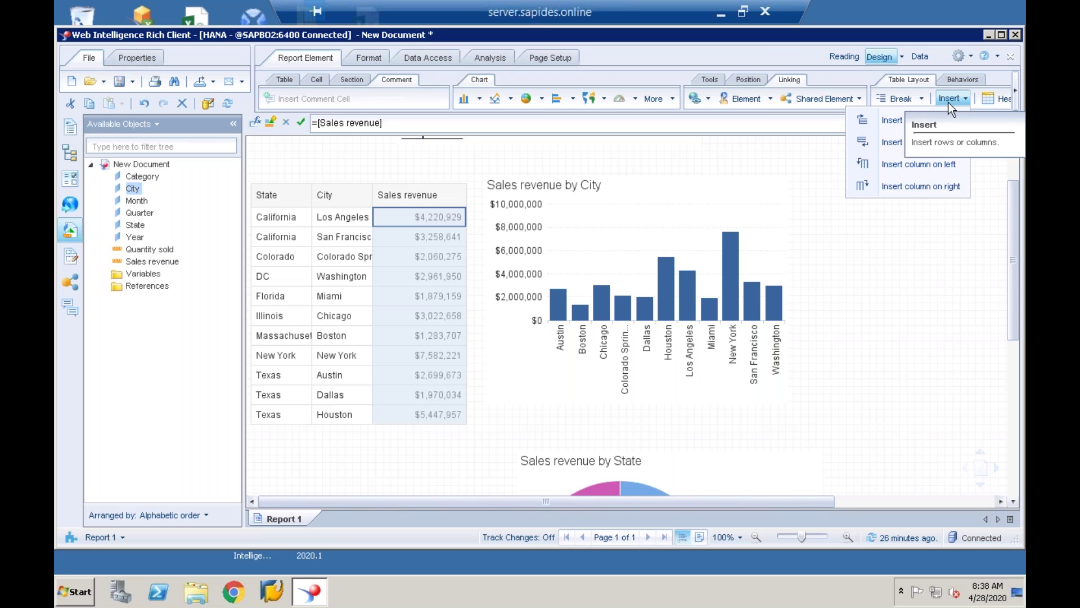
{"action": "left_click", "coordinate": [894, 121]}
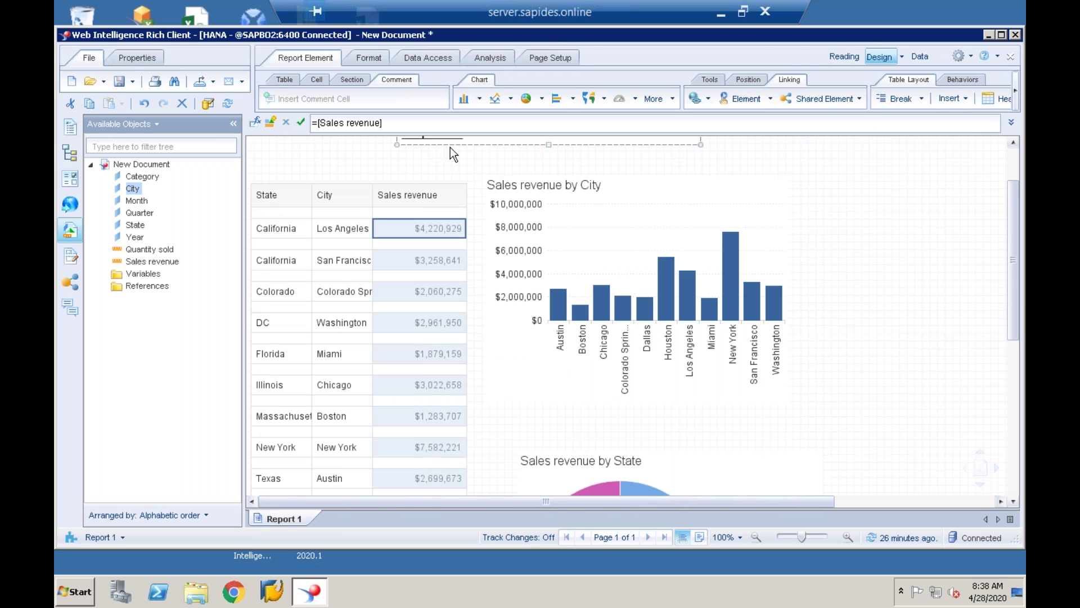
Check the inserted row's City and Sales revenue cells and undo the row insertion.
{"action": "left_click", "coordinate": [351, 212]}
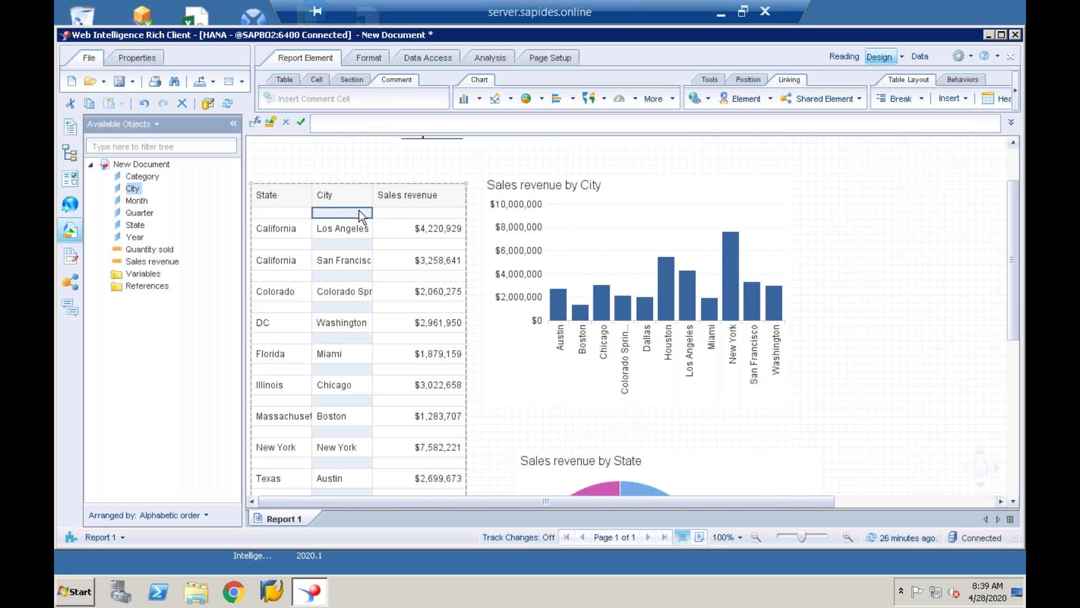
{"action": "left_click", "coordinate": [406, 216]}
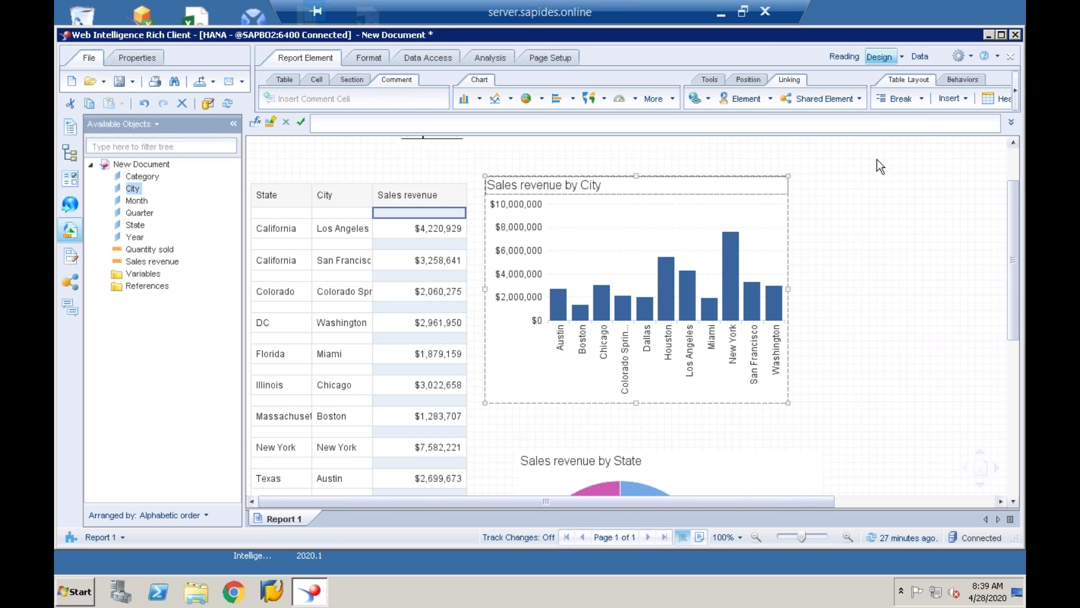
{"action": "left_click", "coordinate": [964, 99]}
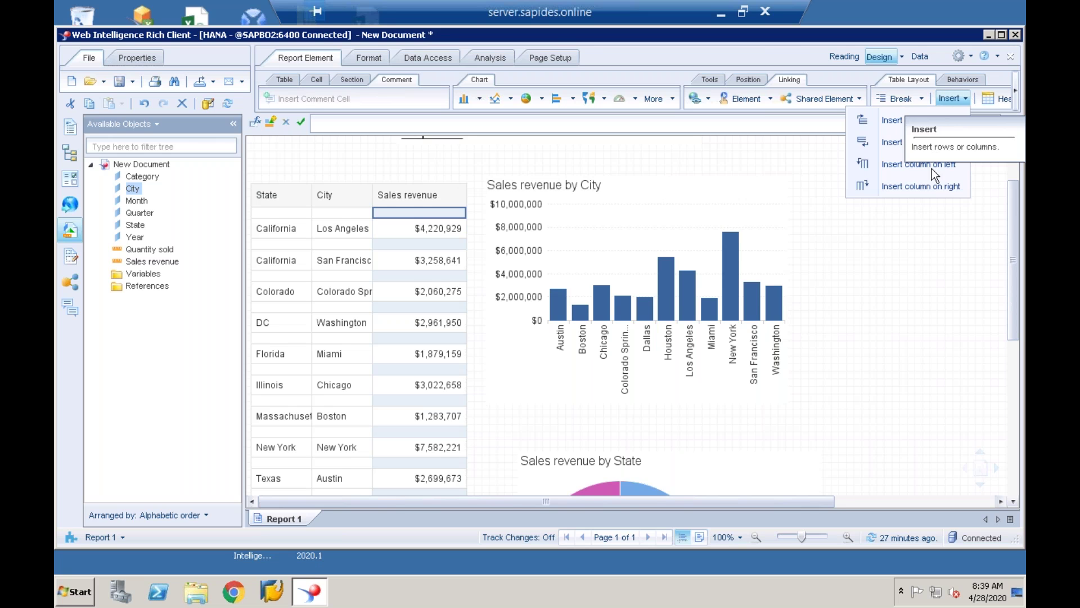
{"action": "left_click", "coordinate": [957, 236]}
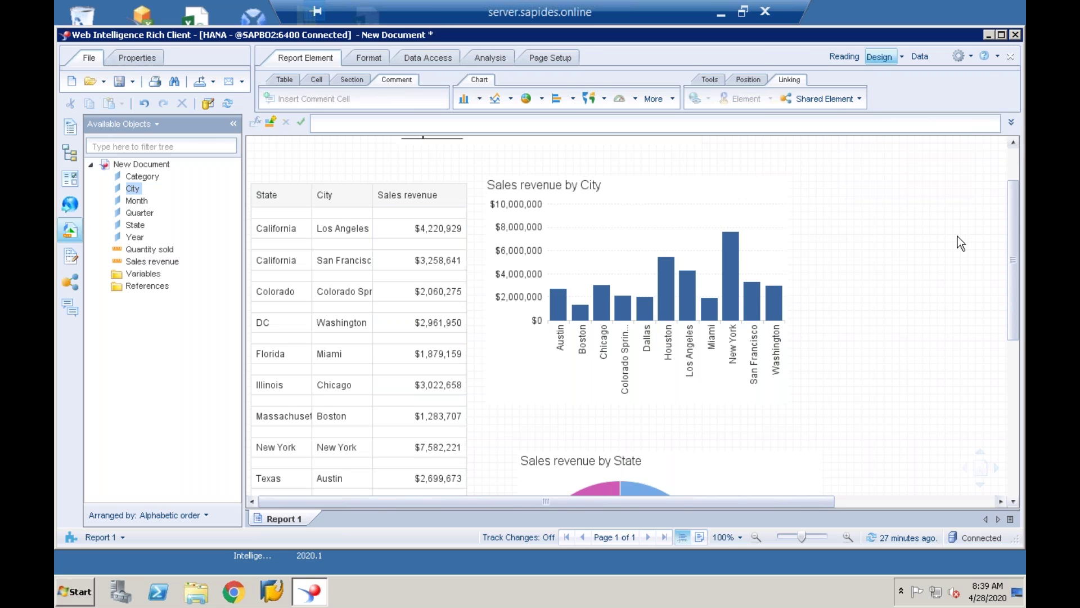
{"action": "key", "text": "ctrl+z"}
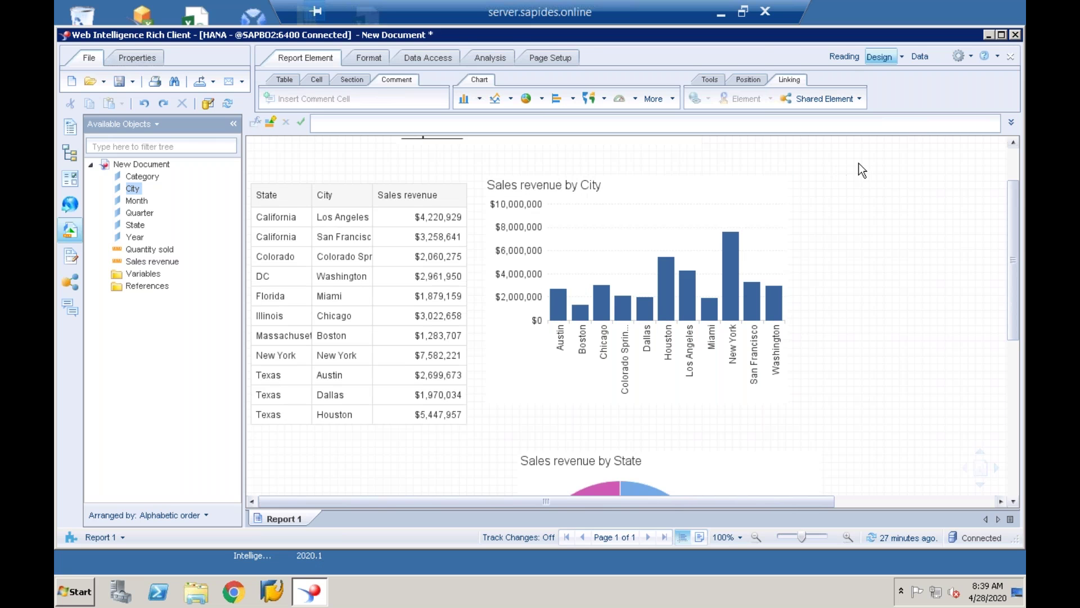
Hide the header row of the State, City and Sales revenue table.
{"action": "left_click", "coordinate": [284, 220]}
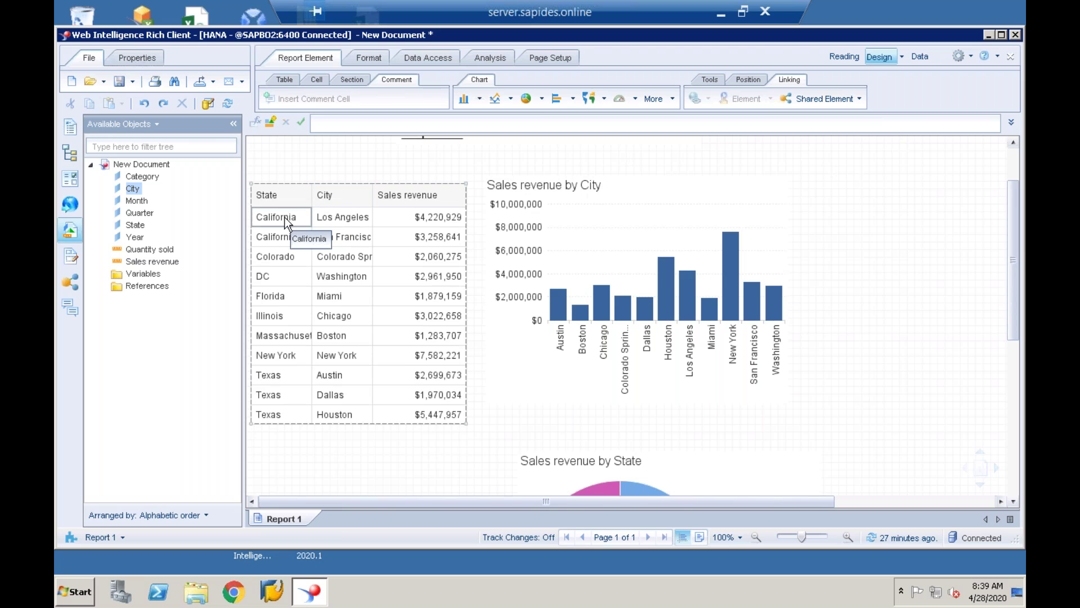
{"action": "left_click", "coordinate": [285, 220]}
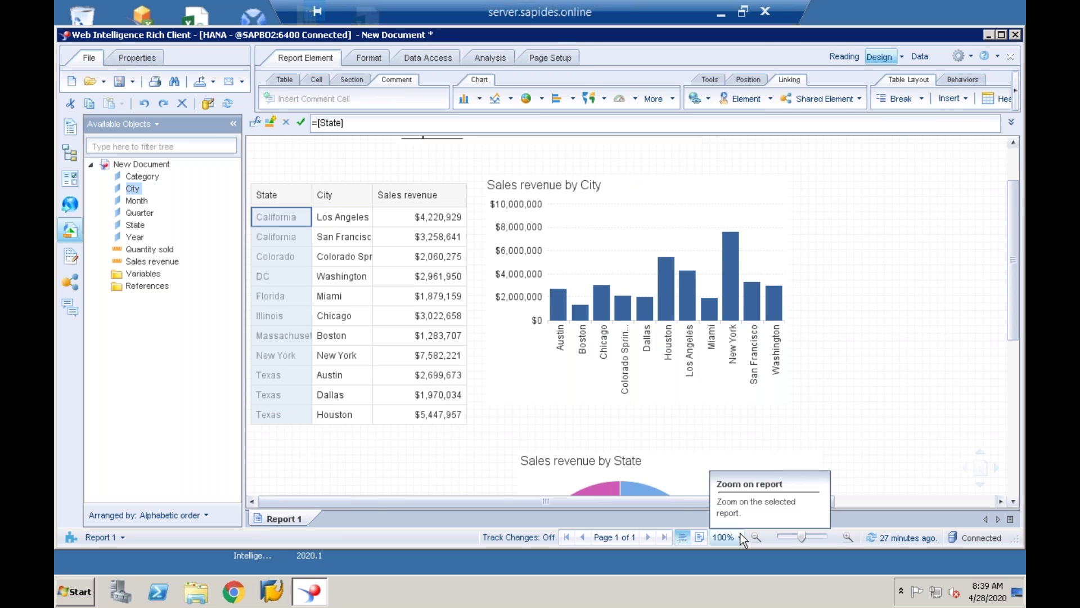
{"action": "left_click_drag", "start_coordinate": [753, 502], "coordinate": [664, 514]}
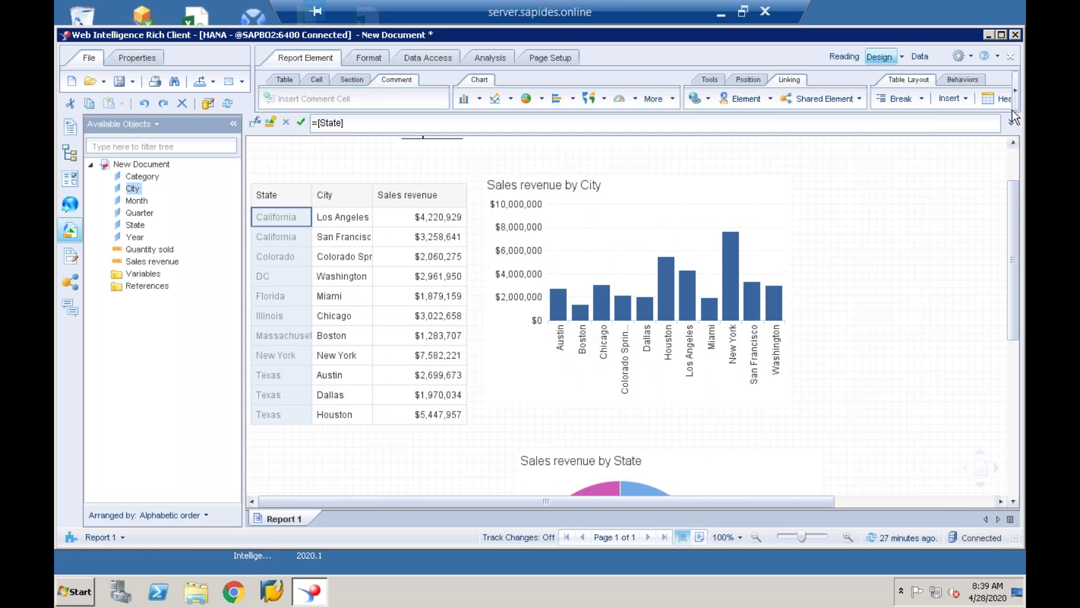
{"action": "left_click", "coordinate": [1017, 93]}
{"action": "left_click", "coordinate": [1016, 95]}
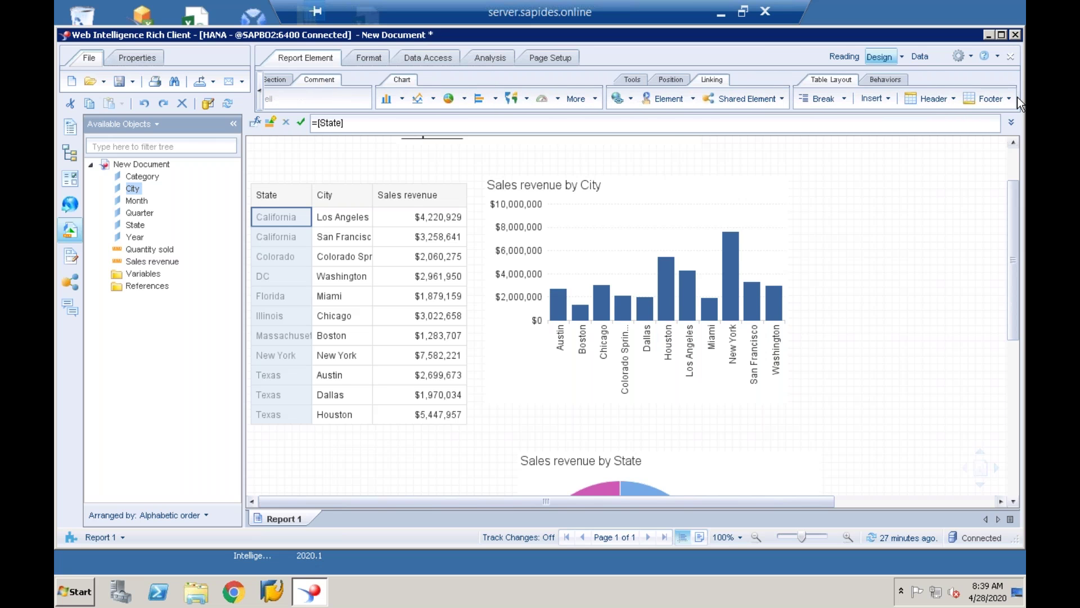
{"action": "left_click", "coordinate": [937, 102]}
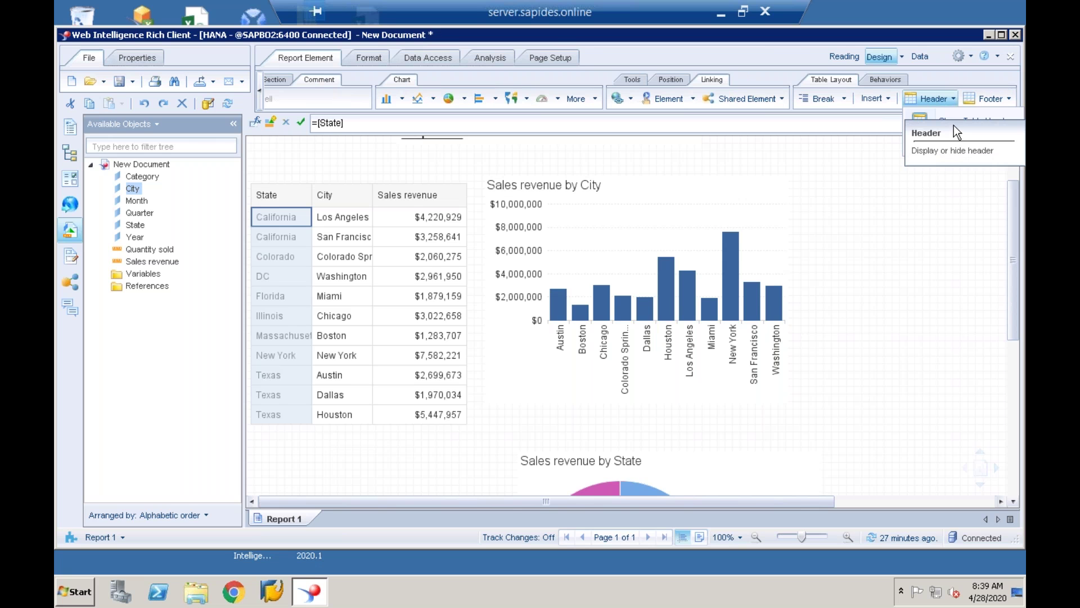
{"action": "left_click", "coordinate": [950, 120]}
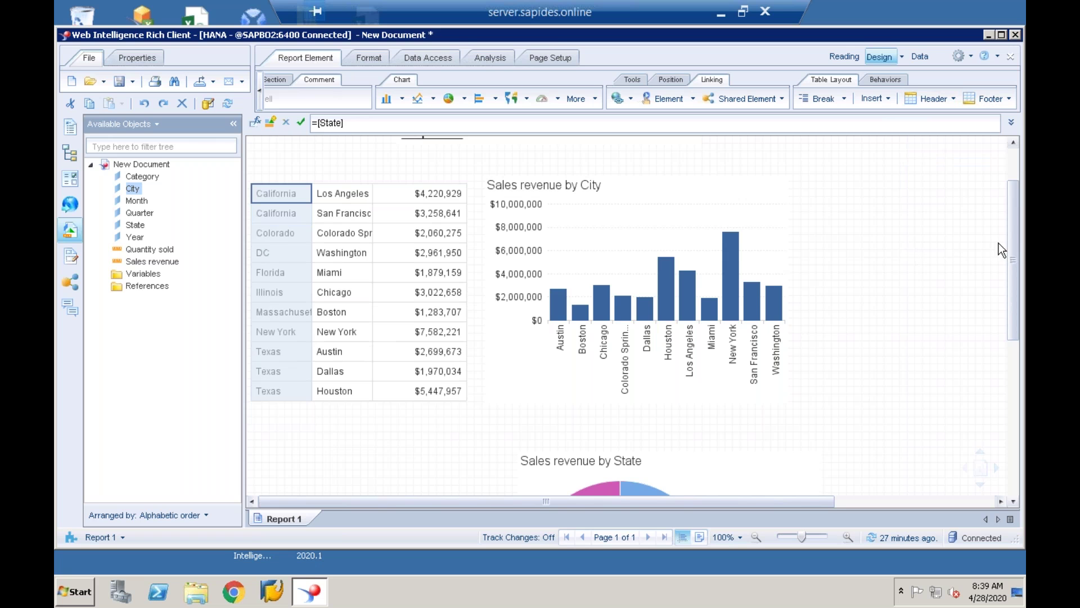
{"action": "scroll", "coordinate": [1012, 242], "scroll_direction": "up", "scroll_amount": 2}
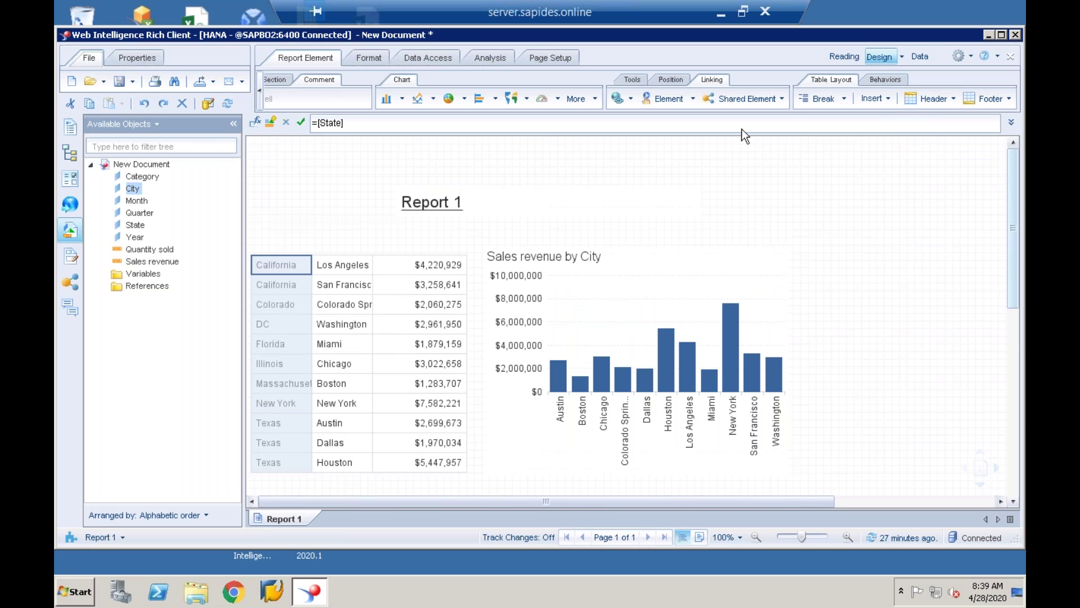
{"action": "left_click", "coordinate": [933, 92]}
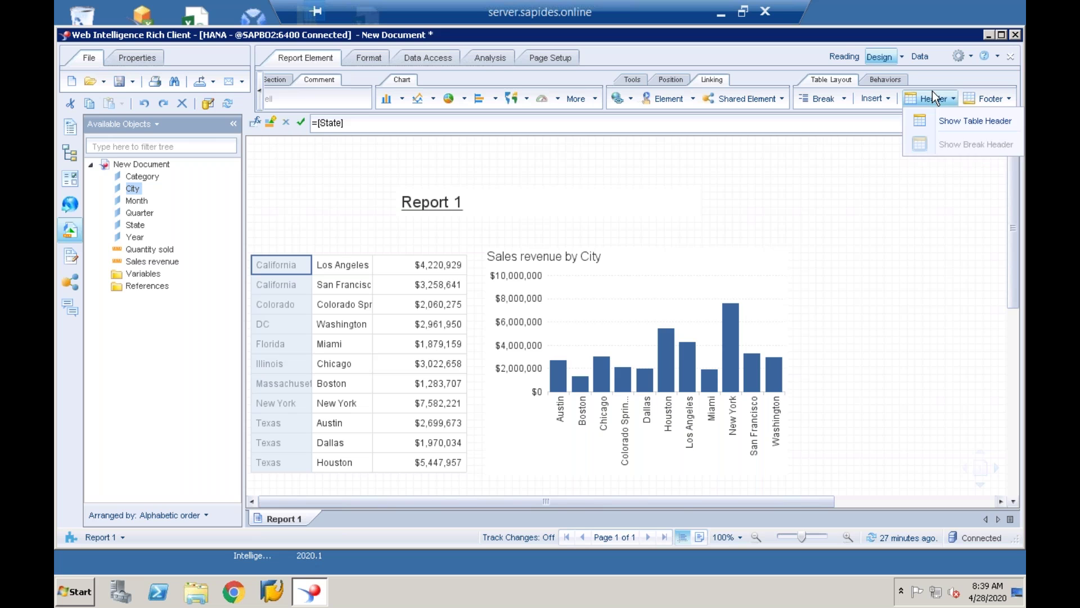
{"action": "left_click", "coordinate": [933, 90]}
{"action": "left_click", "coordinate": [942, 102]}
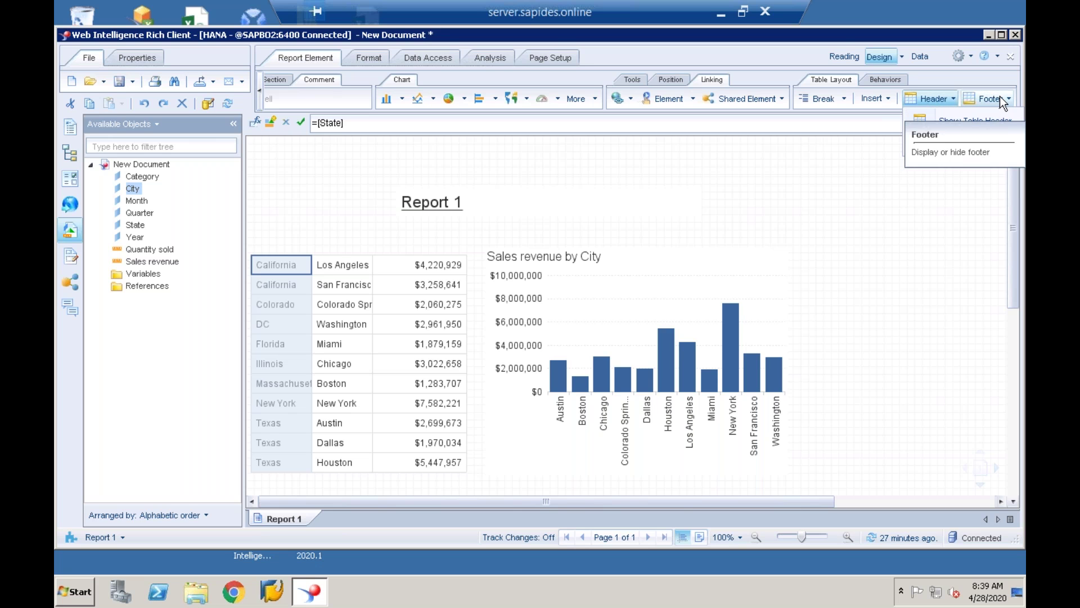
Hide the State column of the table.
{"action": "left_click", "coordinate": [891, 76]}
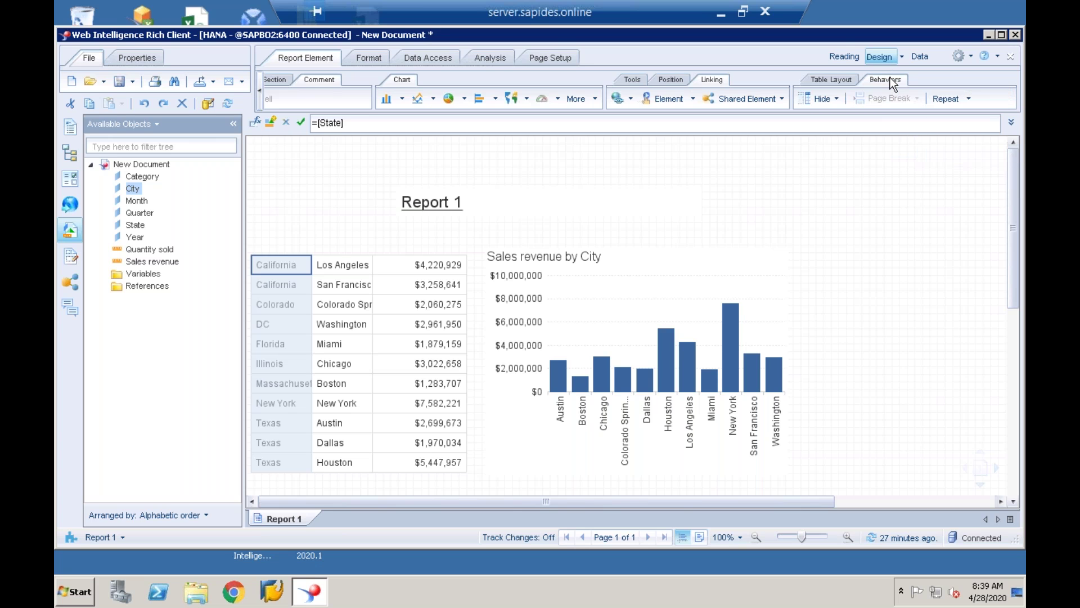
{"action": "left_click", "coordinate": [810, 96]}
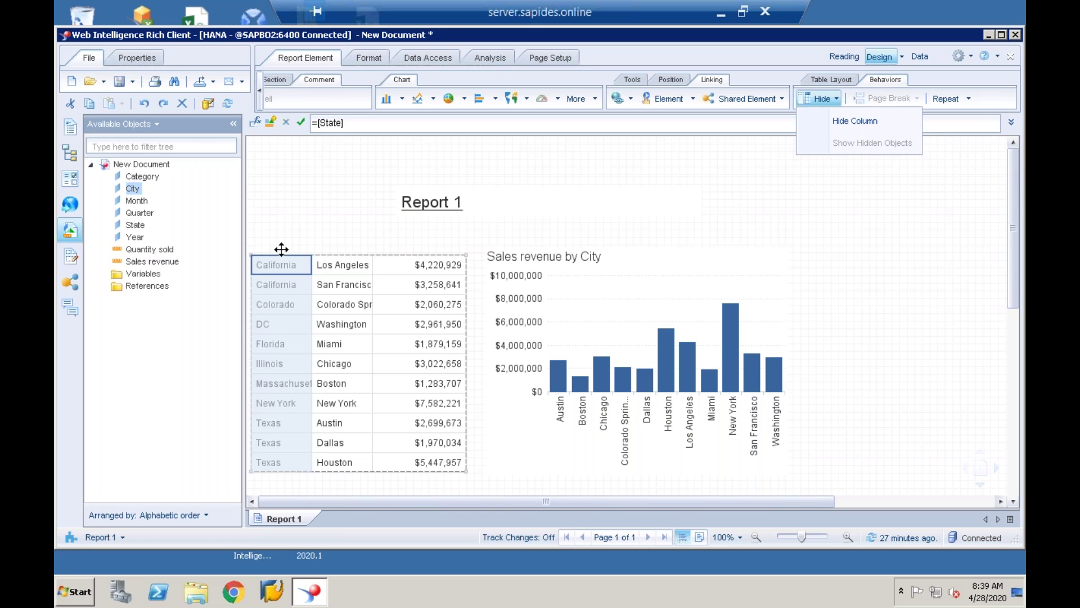
{"action": "left_click", "coordinate": [872, 123]}
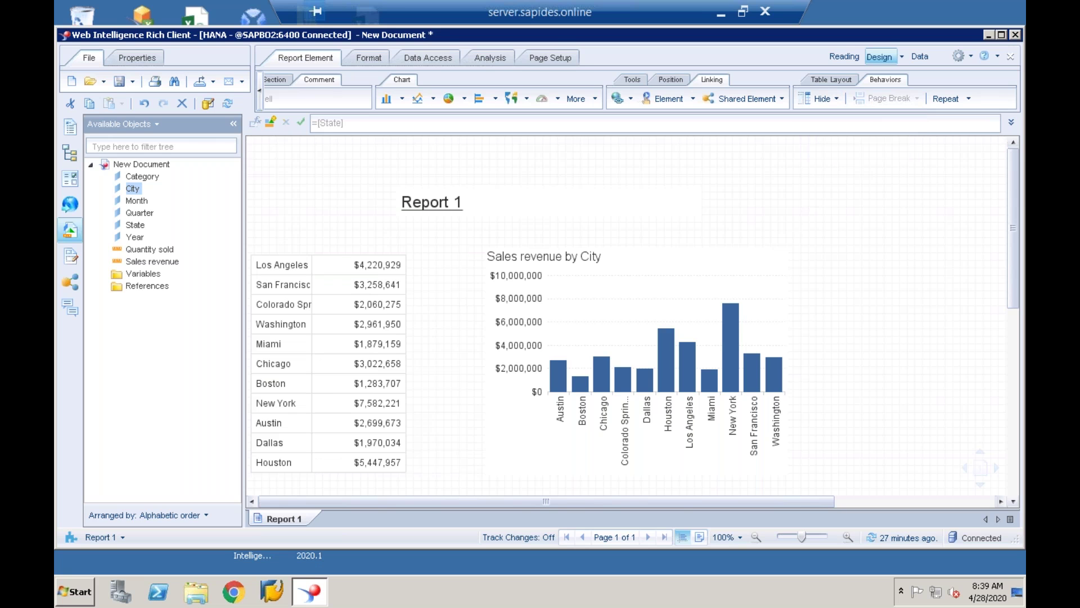
Show the table's hidden objects to bring back the State column.
{"action": "left_click", "coordinate": [294, 265]}
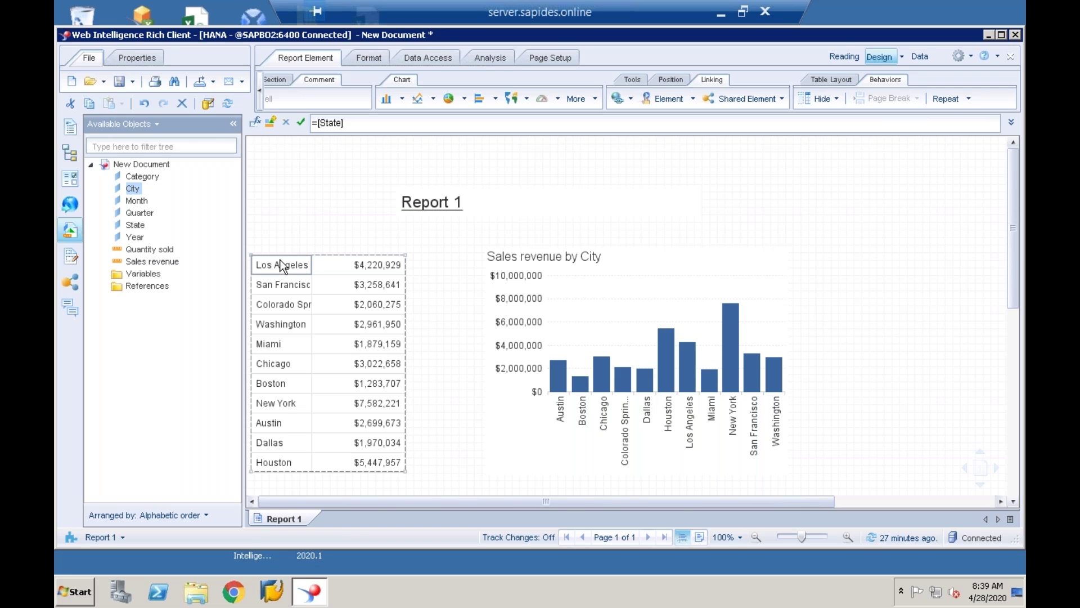
{"action": "left_click", "coordinate": [298, 308]}
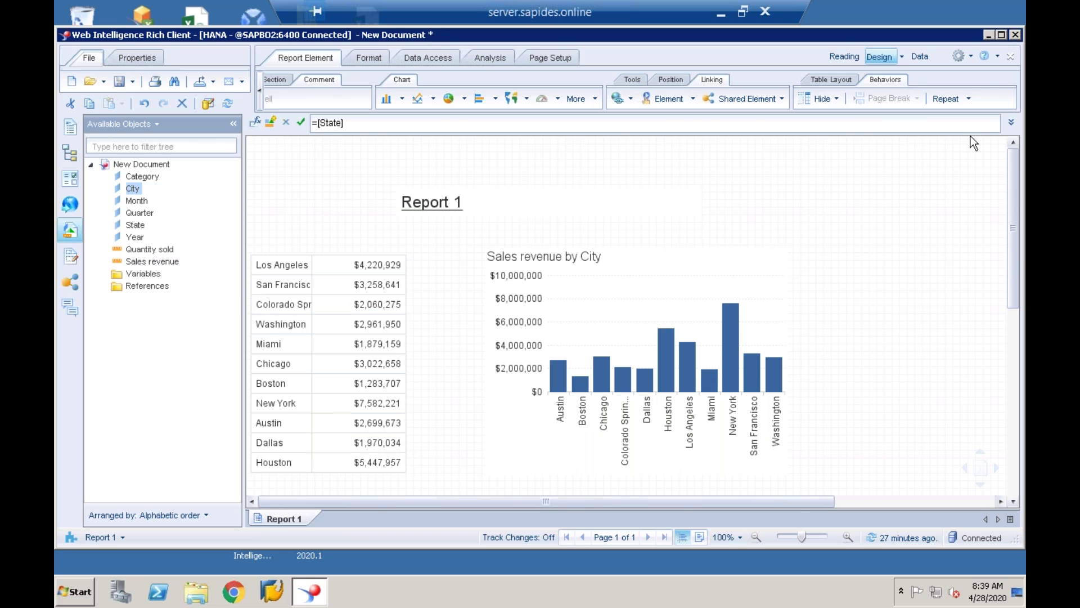
{"action": "left_click", "coordinate": [836, 99]}
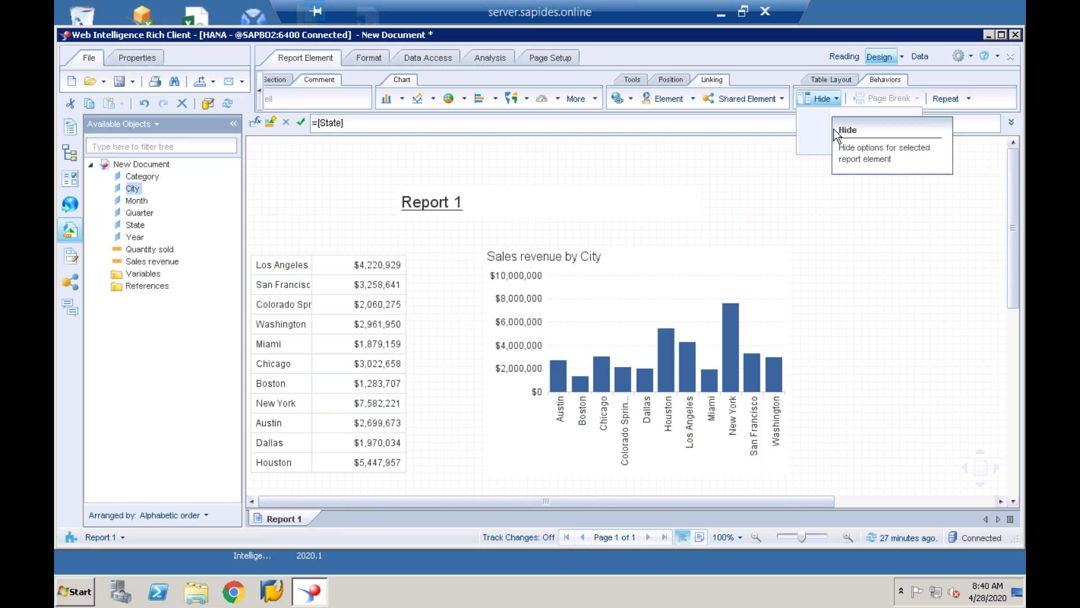
{"action": "left_click", "coordinate": [835, 149]}
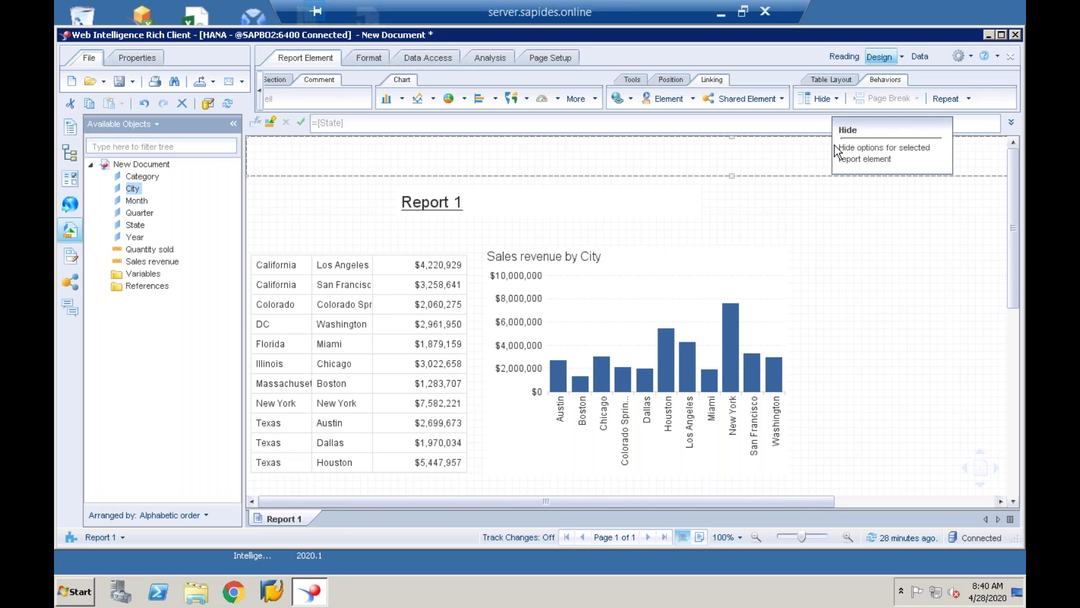
Show the header row of the State, City and Sales revenue table again.
{"action": "left_click", "coordinate": [843, 80]}
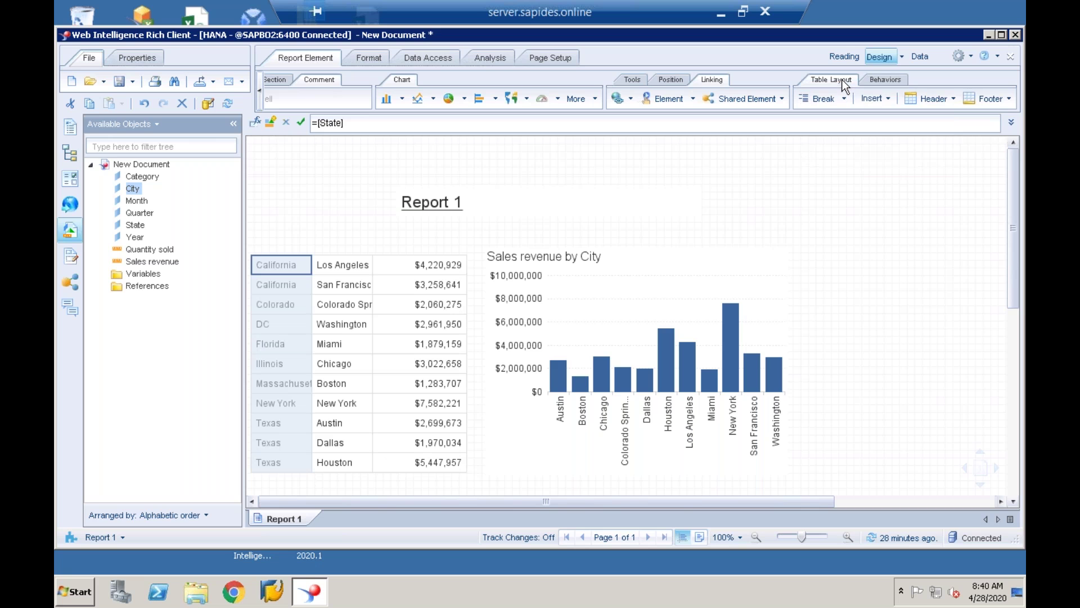
{"action": "left_click", "coordinate": [953, 99]}
{"action": "left_click", "coordinate": [941, 99]}
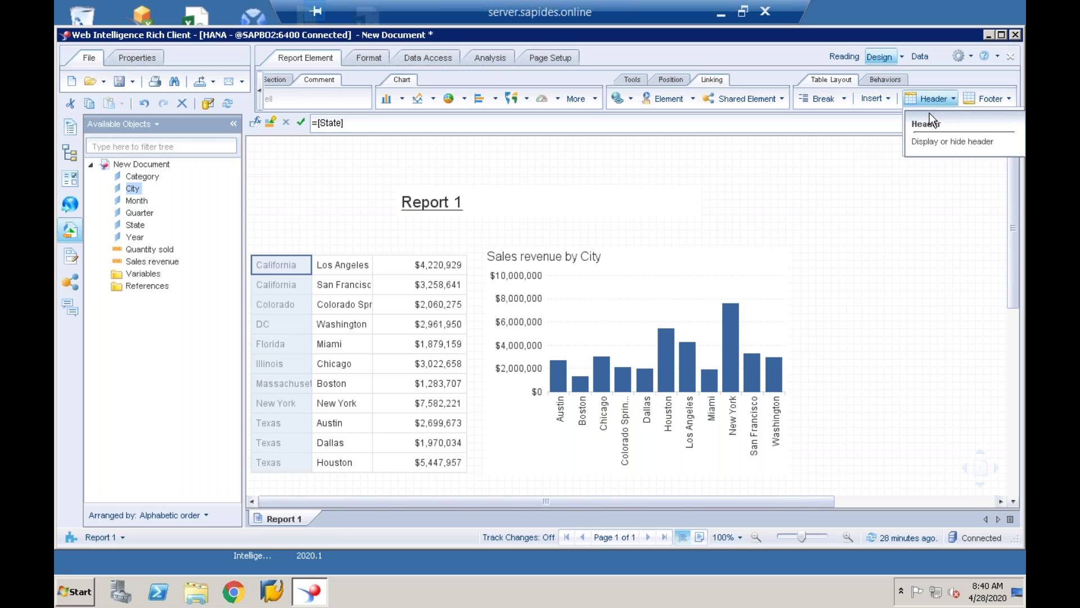
{"action": "left_click", "coordinate": [933, 100]}
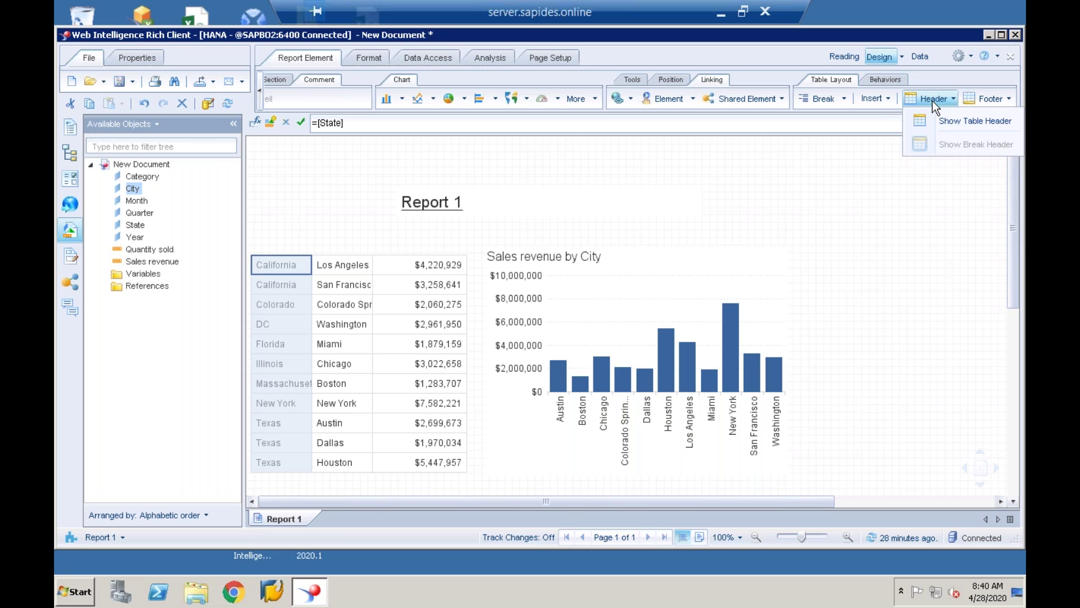
{"action": "left_click", "coordinate": [923, 120]}
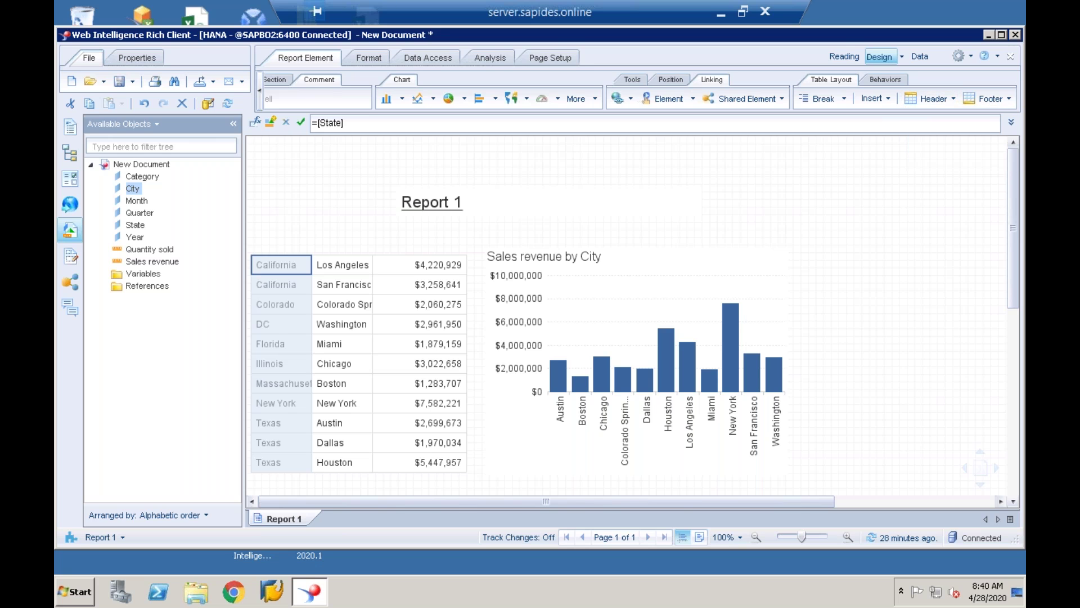
{"action": "left_click", "coordinate": [946, 101]}
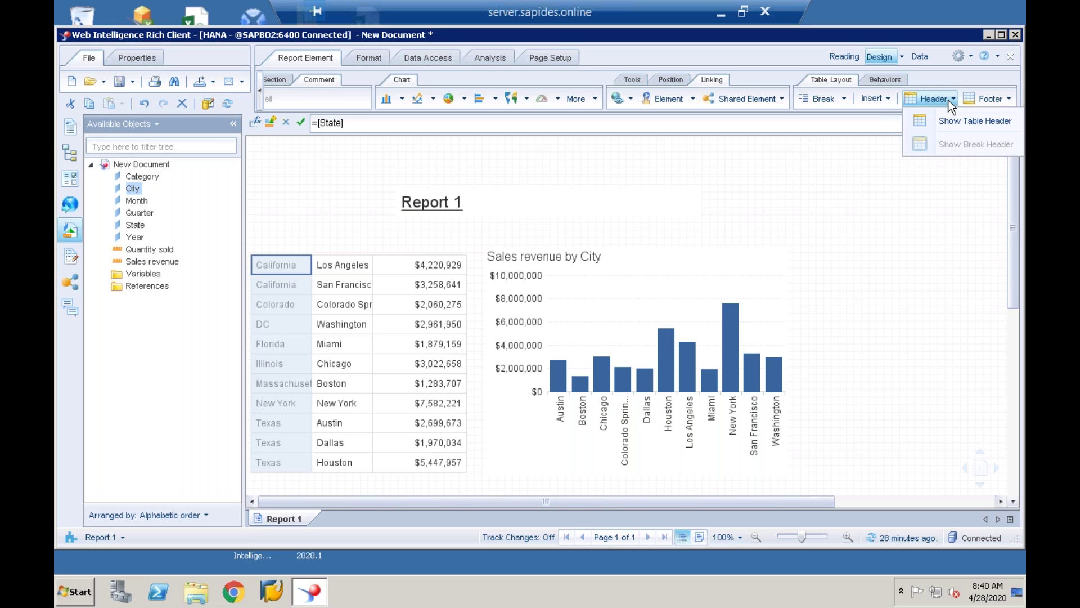
{"action": "left_click", "coordinate": [984, 120]}
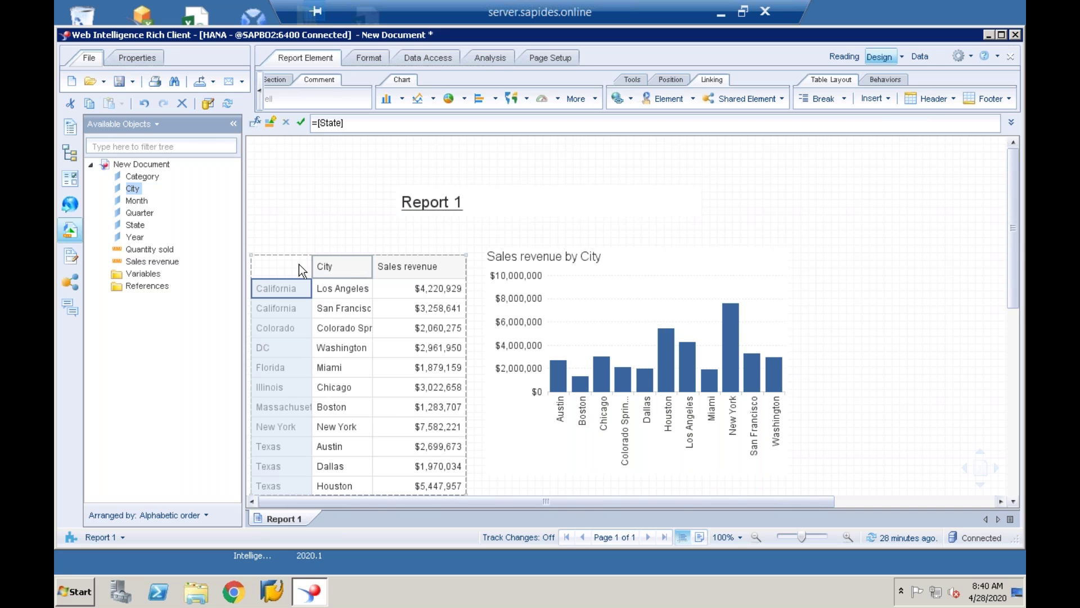
Delete the existing table and build a new one in its place from the State and Sales revenue objects.
{"action": "left_click", "coordinate": [297, 265]}
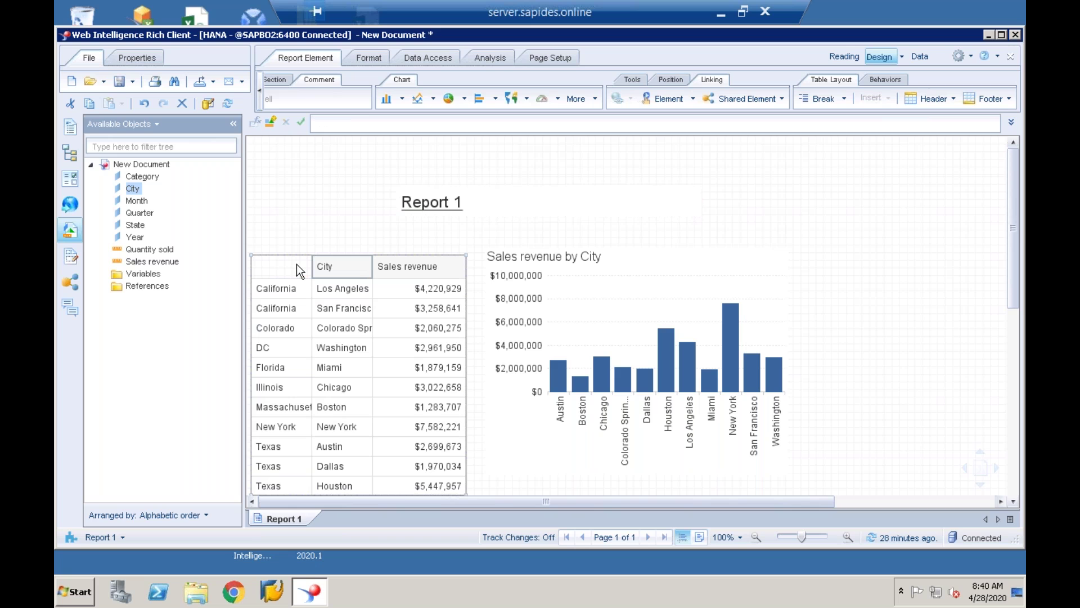
{"action": "key", "text": "Delete"}
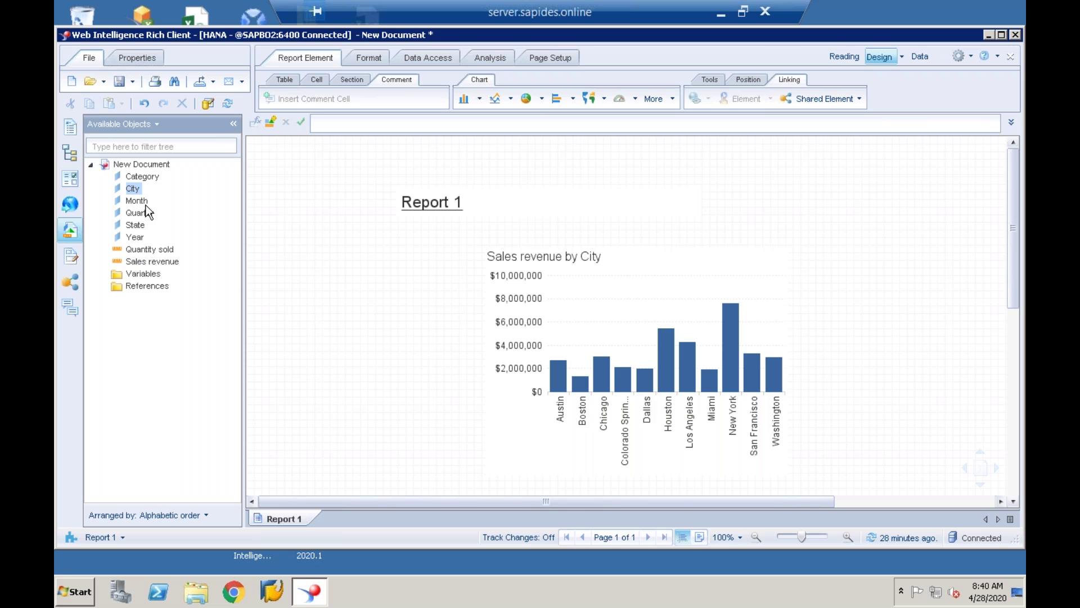
{"action": "left_click_drag", "start_coordinate": [136, 225], "coordinate": [280, 262]}
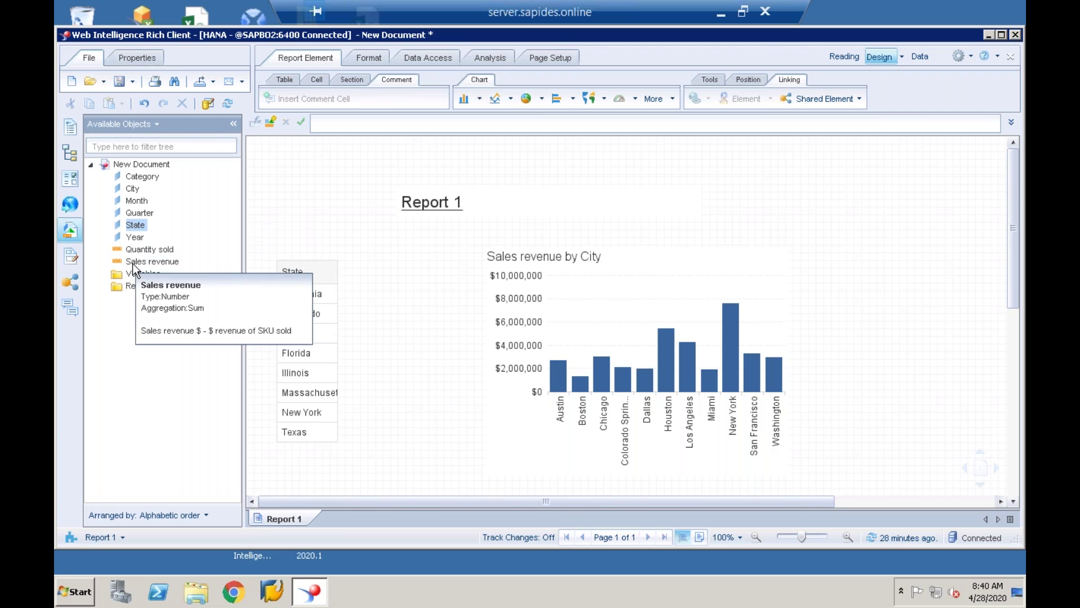
{"action": "left_click", "coordinate": [145, 263]}
{"action": "mouse_move", "coordinate": [145, 270]}
{"action": "left_mouse_down"}
{"action": "mouse_move", "coordinate": [337, 282]}
{"action": "mouse_move", "coordinate": [336, 273]}
{"action": "left_mouse_up"}
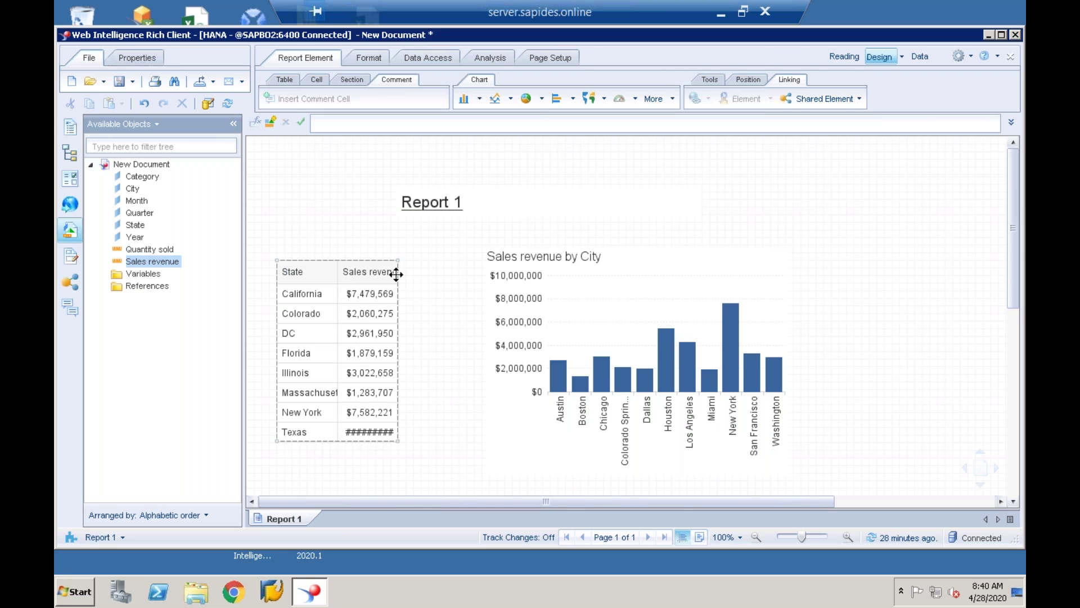
Widen the Sales revenue column so its header and the Texas amount fit.
{"action": "left_click", "coordinate": [396, 274]}
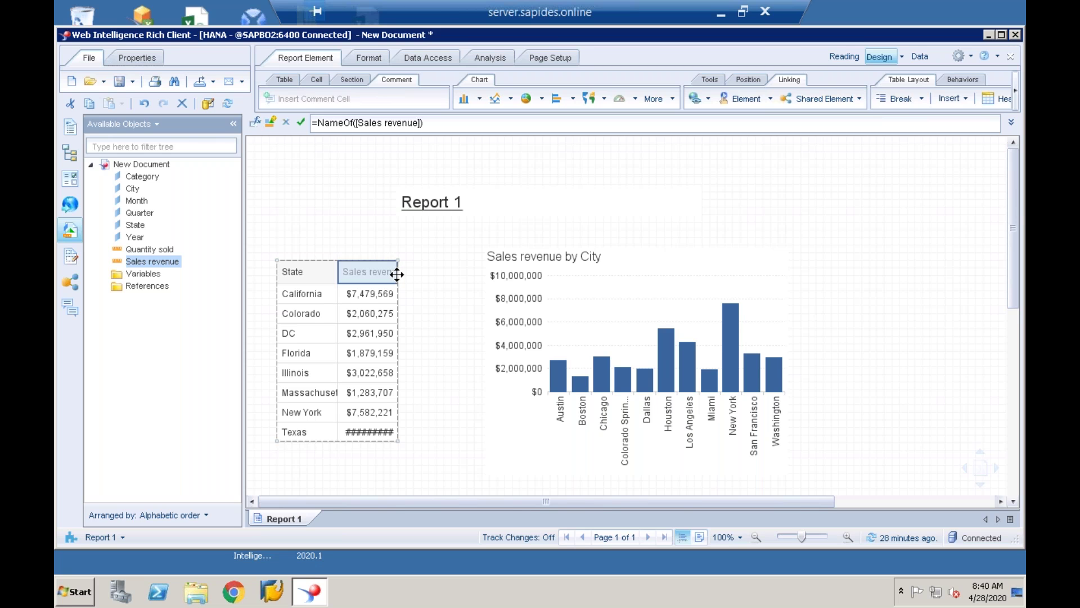
{"action": "left_click_drag", "start_coordinate": [396, 274], "coordinate": [413, 274]}
{"action": "left_click", "coordinate": [879, 314]}
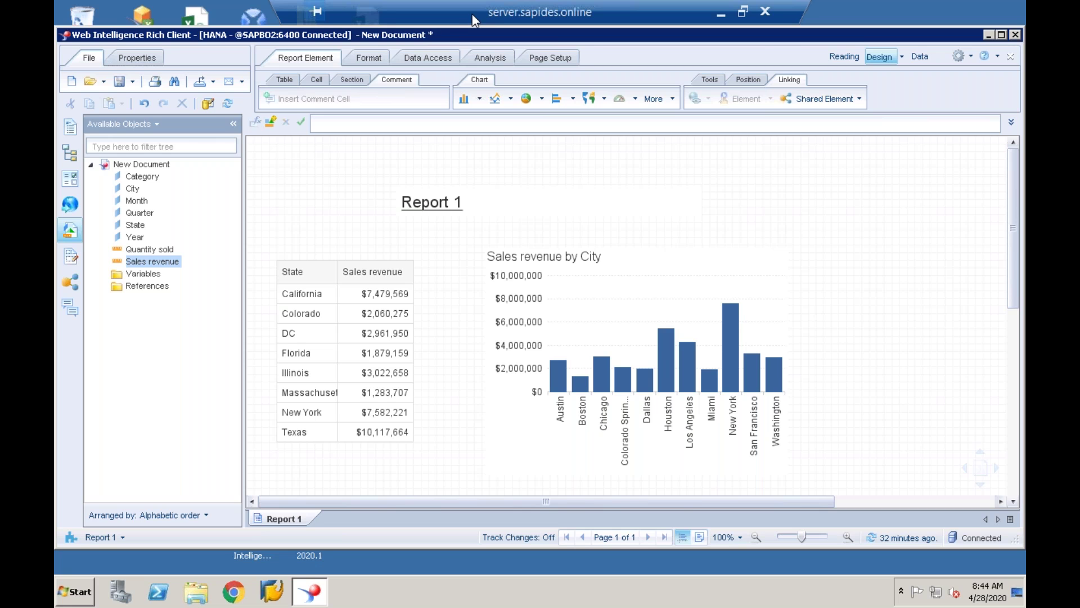
Look over the fonts available for the table's State header cell without applying one.
{"action": "left_click", "coordinate": [372, 58]}
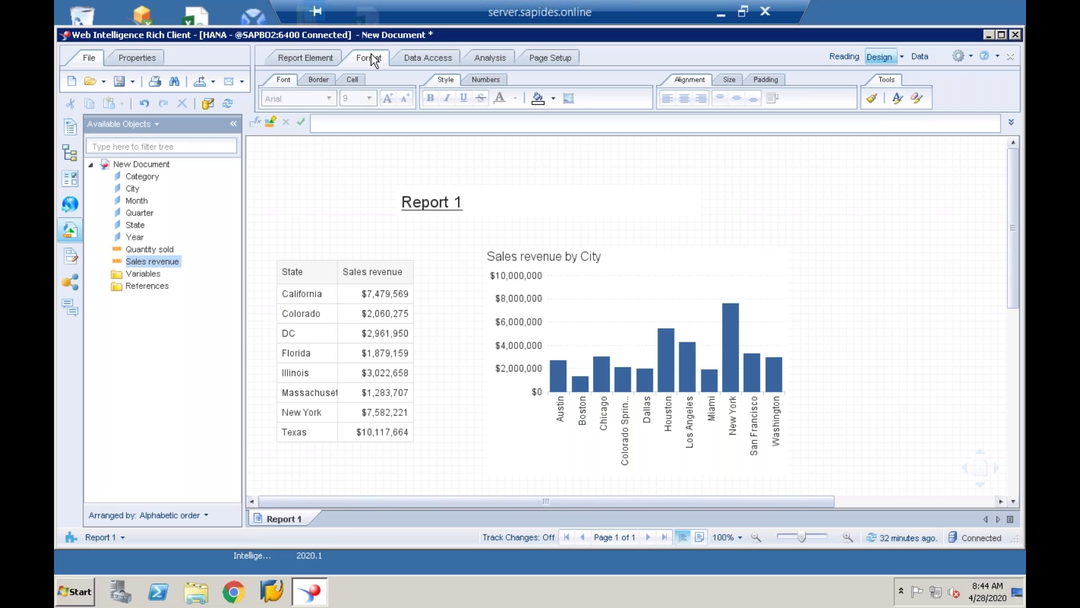
{"action": "scroll", "coordinate": [375, 61], "scroll_direction": "down", "scroll_amount": 1}
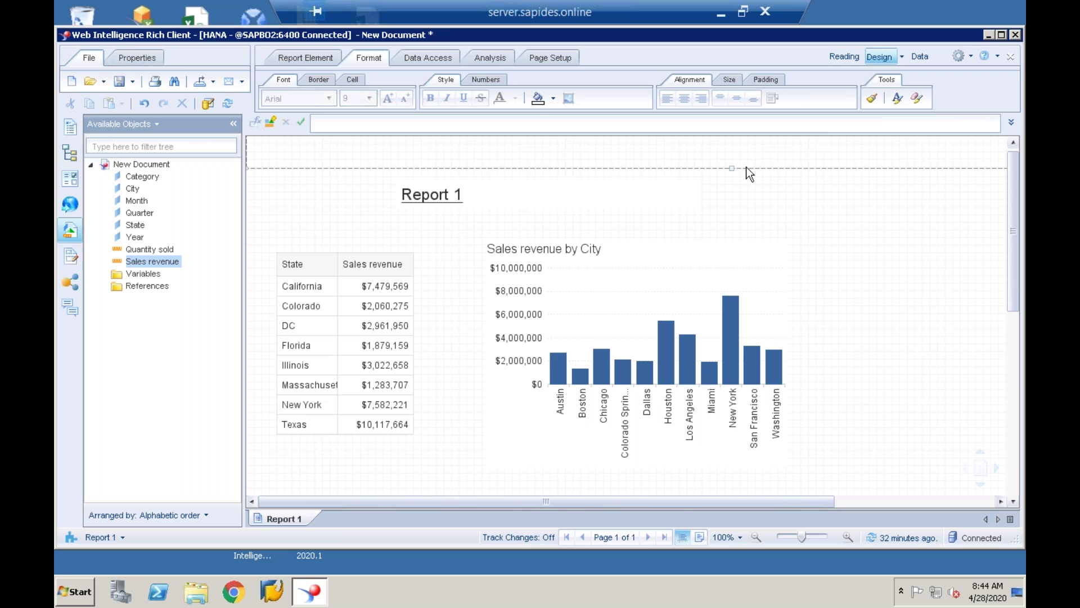
{"action": "left_click", "coordinate": [297, 266]}
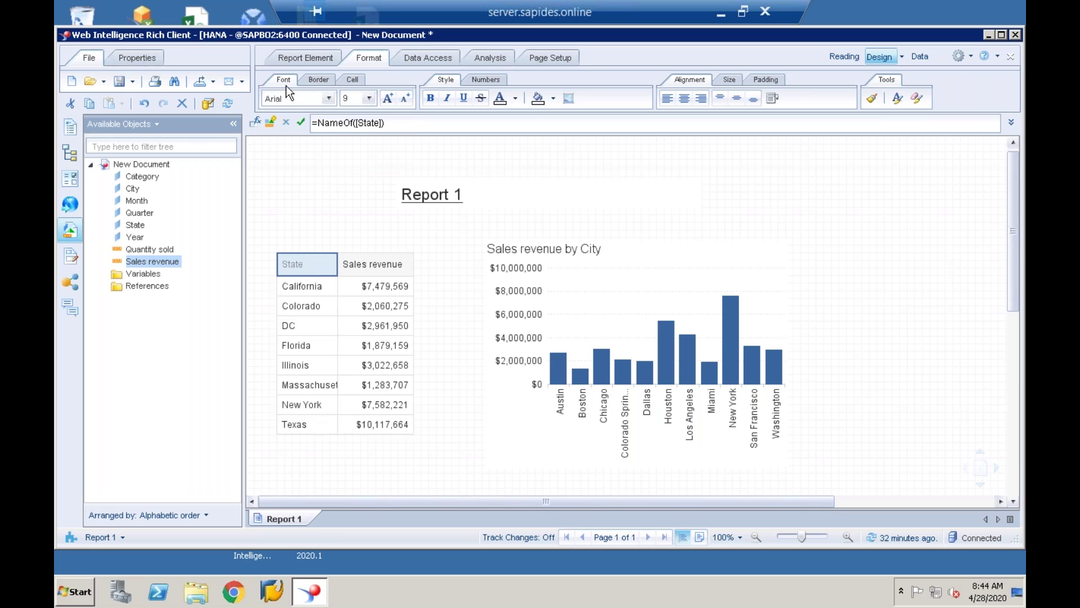
{"action": "left_click", "coordinate": [328, 99]}
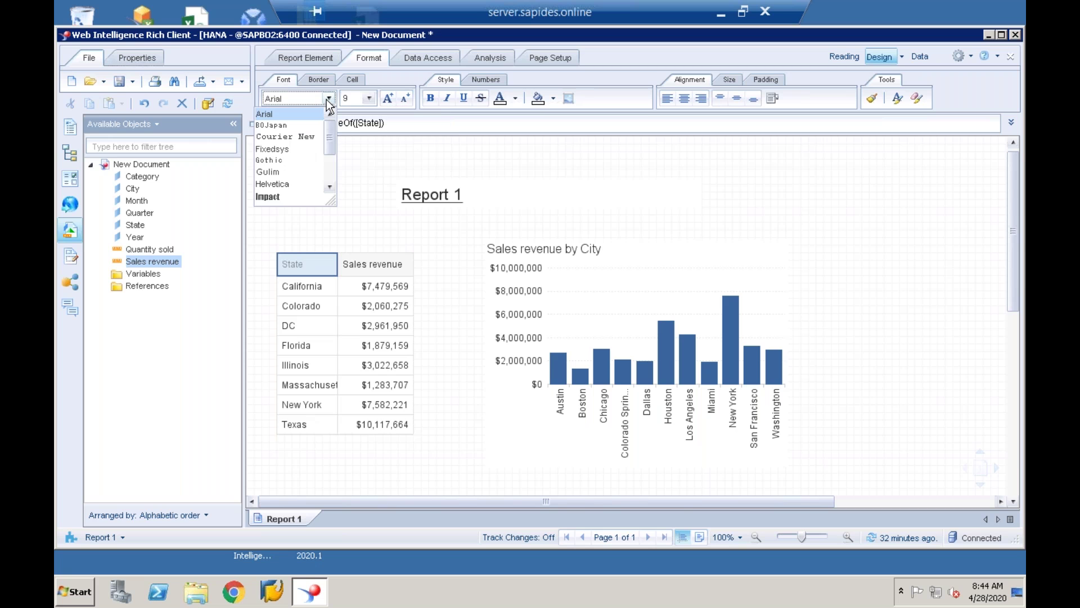
{"action": "mouse_move", "coordinate": [331, 136]}
{"action": "left_mouse_down"}
{"action": "mouse_move", "coordinate": [327, 175]}
{"action": "mouse_move", "coordinate": [338, 131]}
{"action": "left_mouse_up"}
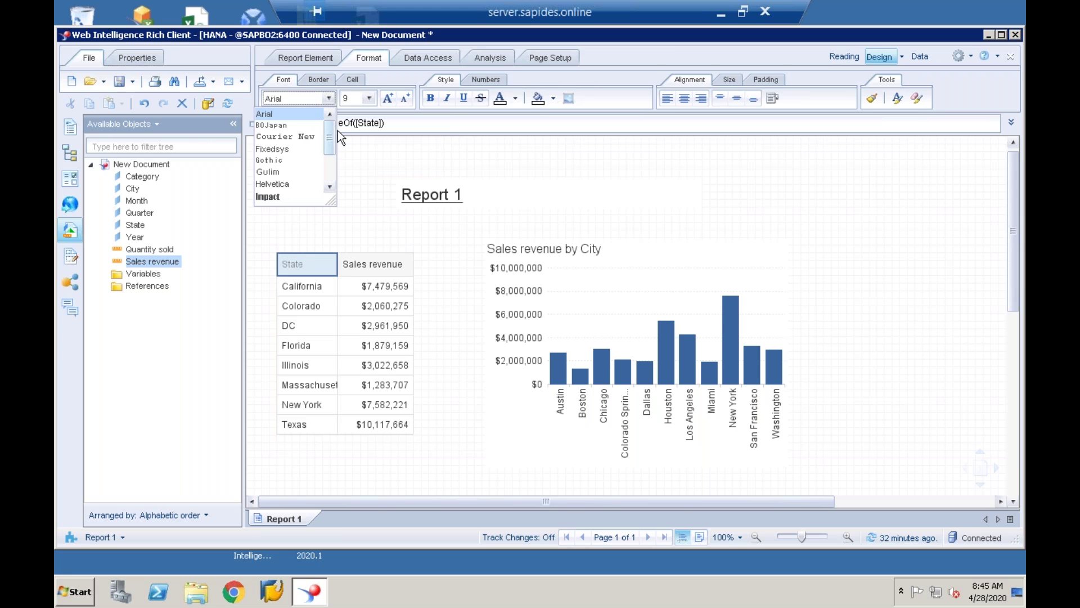
{"action": "left_click", "coordinate": [368, 191]}
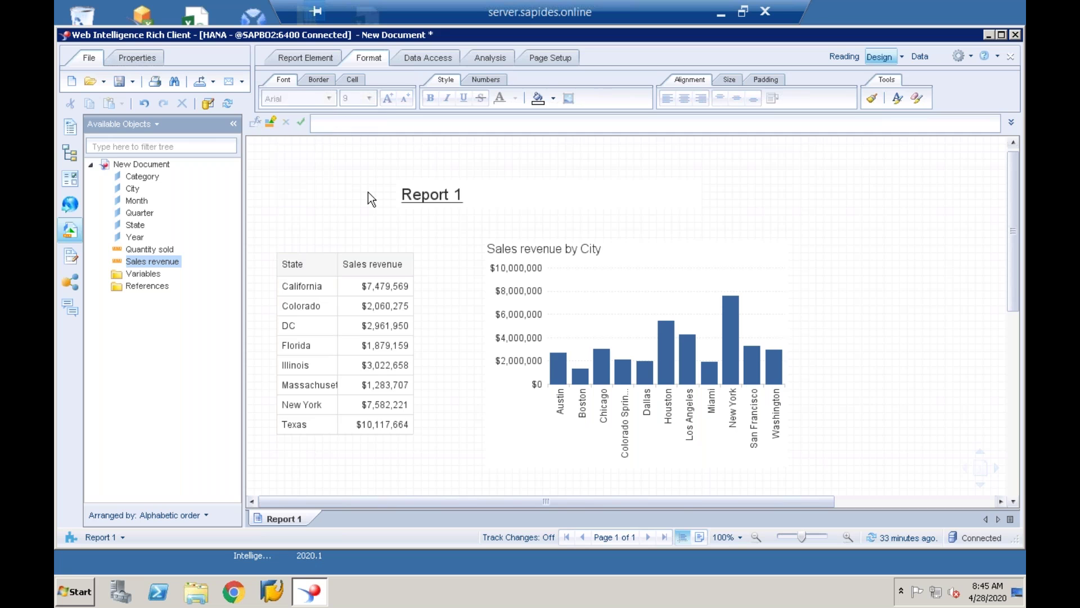
Format the State header cell with bold red text and a gold background.
{"action": "left_click", "coordinate": [308, 268]}
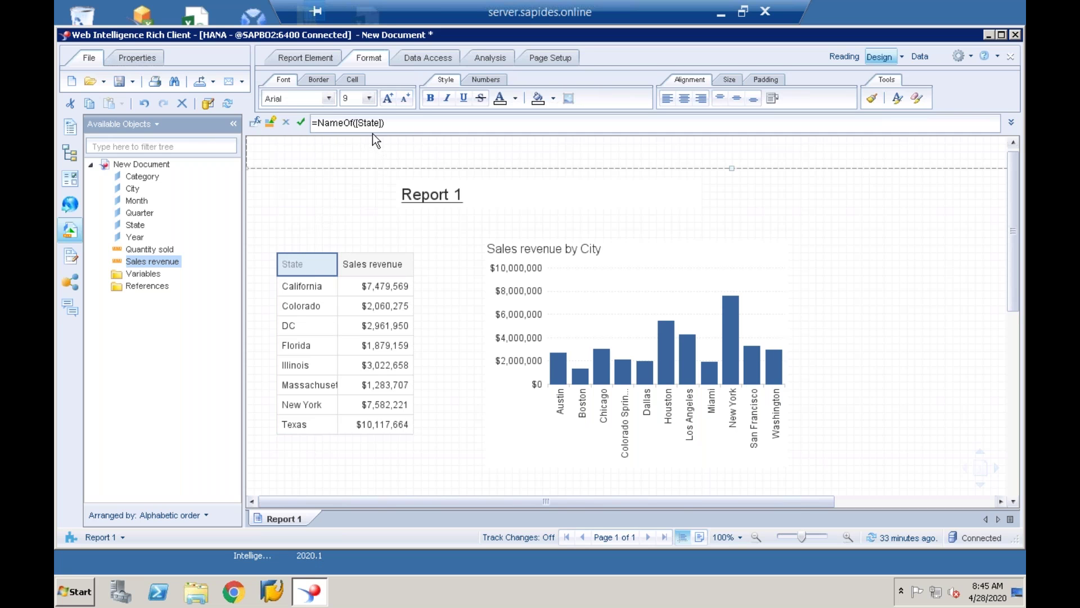
{"action": "left_click", "coordinate": [431, 98]}
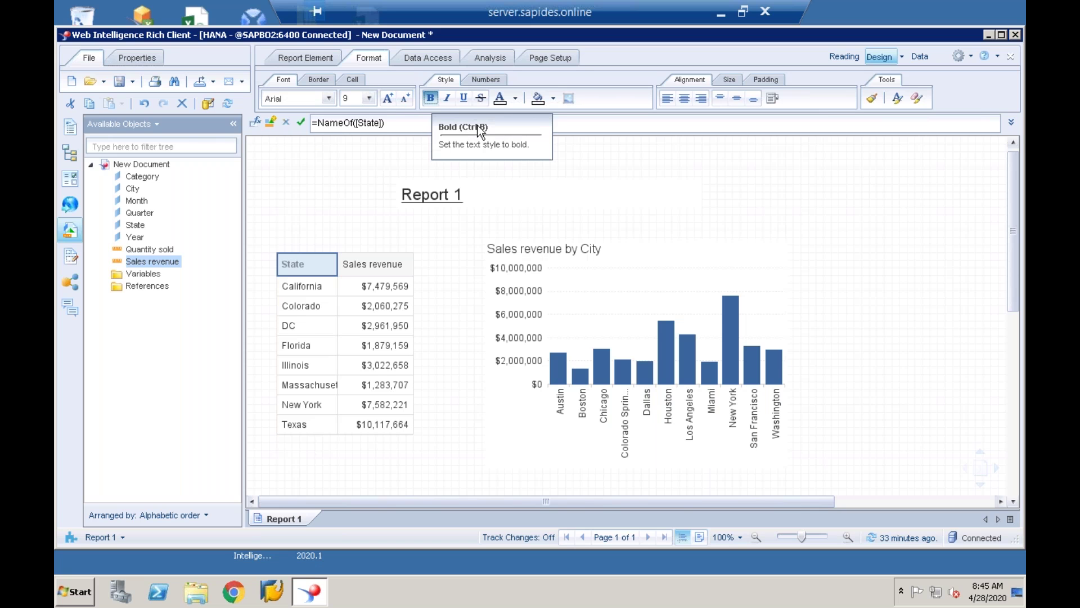
{"action": "left_click", "coordinate": [517, 98]}
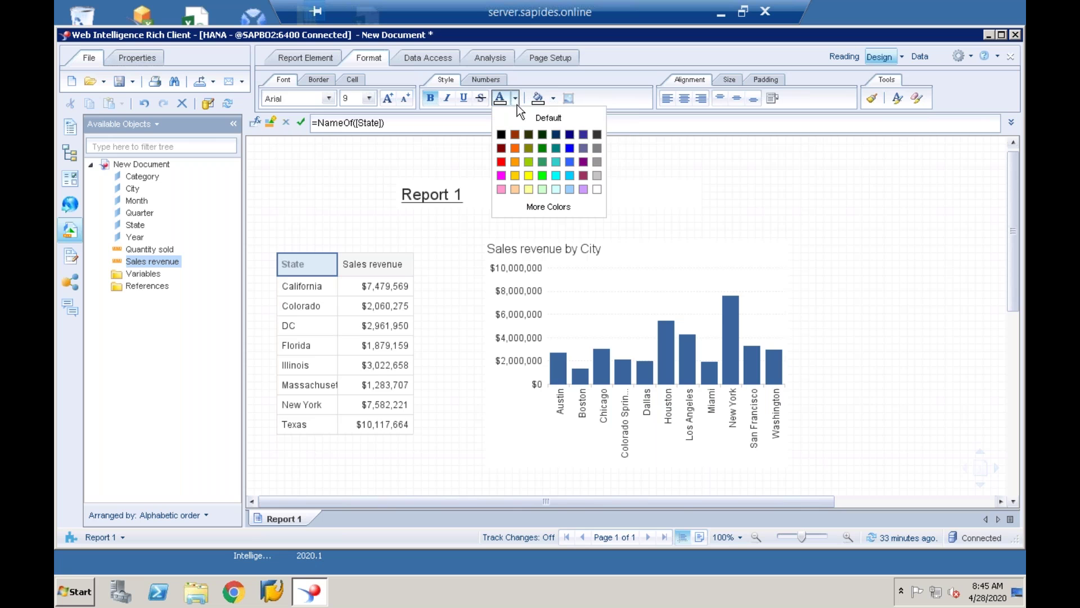
{"action": "left_click", "coordinate": [501, 162]}
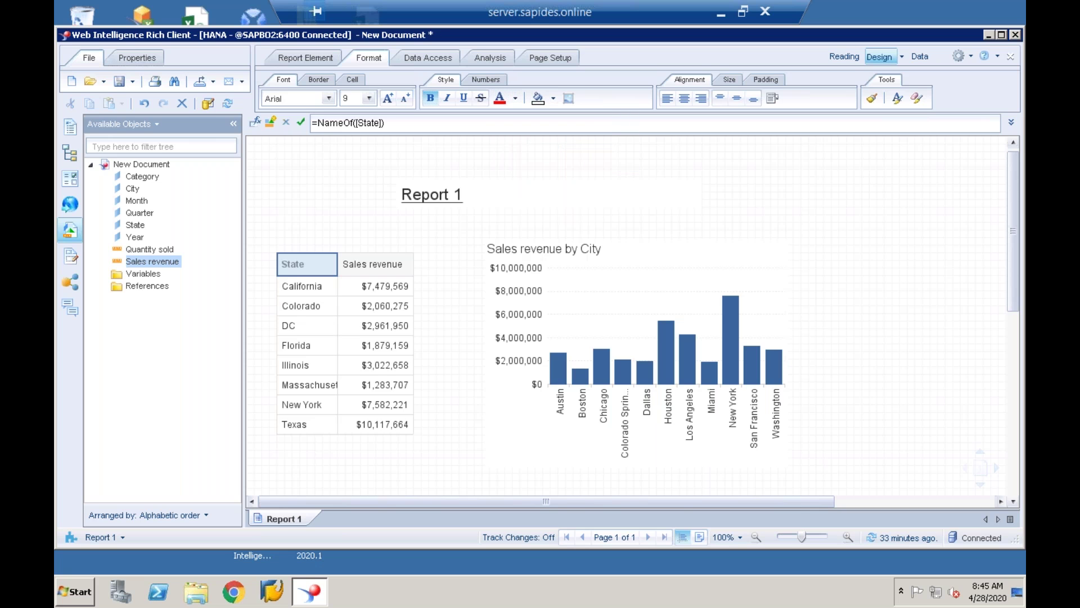
{"action": "left_click", "coordinate": [552, 99]}
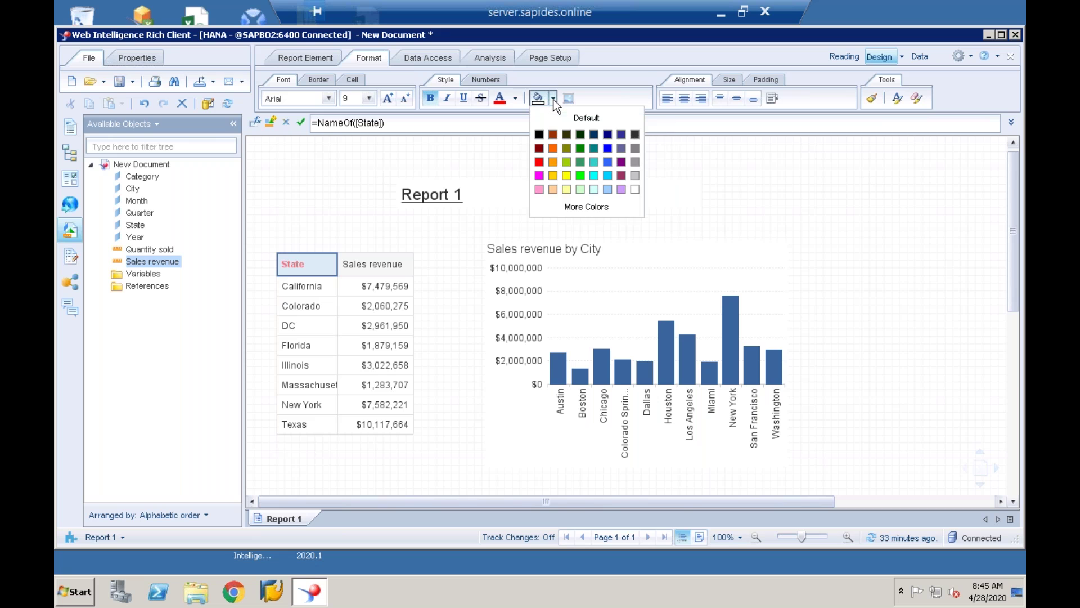
{"action": "left_click", "coordinate": [556, 178]}
{"action": "left_click", "coordinate": [457, 352]}
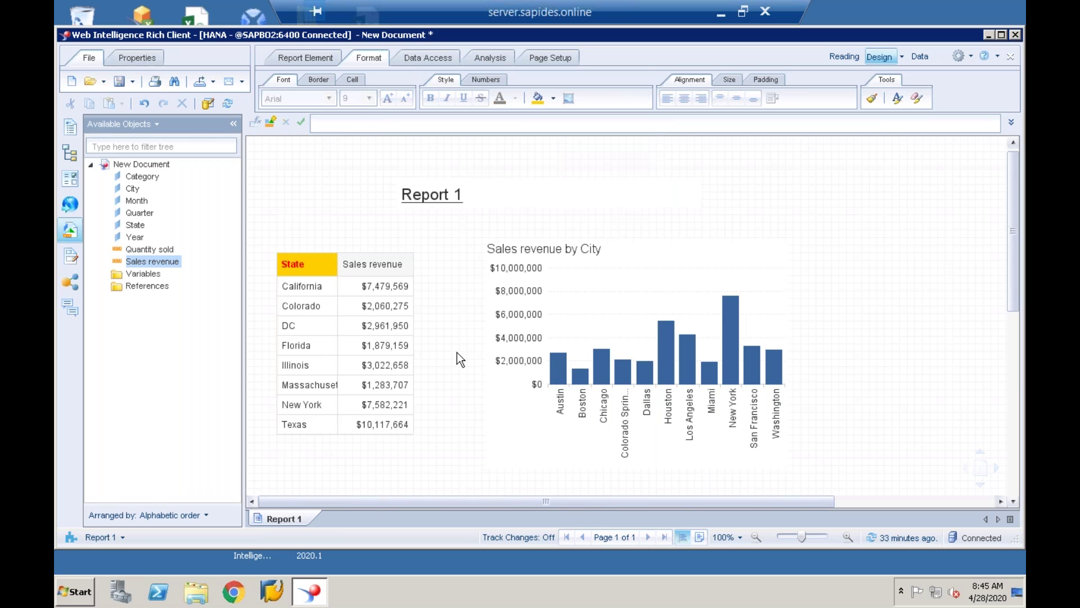
Give the State column's body cells a bright green background and red text.
{"action": "left_click", "coordinate": [300, 268]}
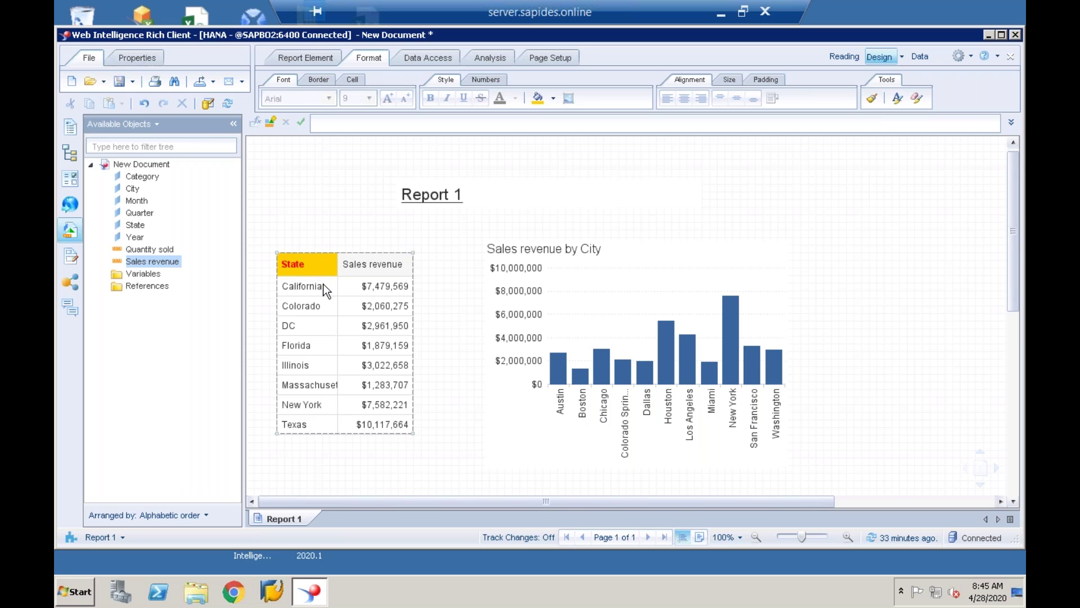
{"action": "left_click", "coordinate": [322, 285]}
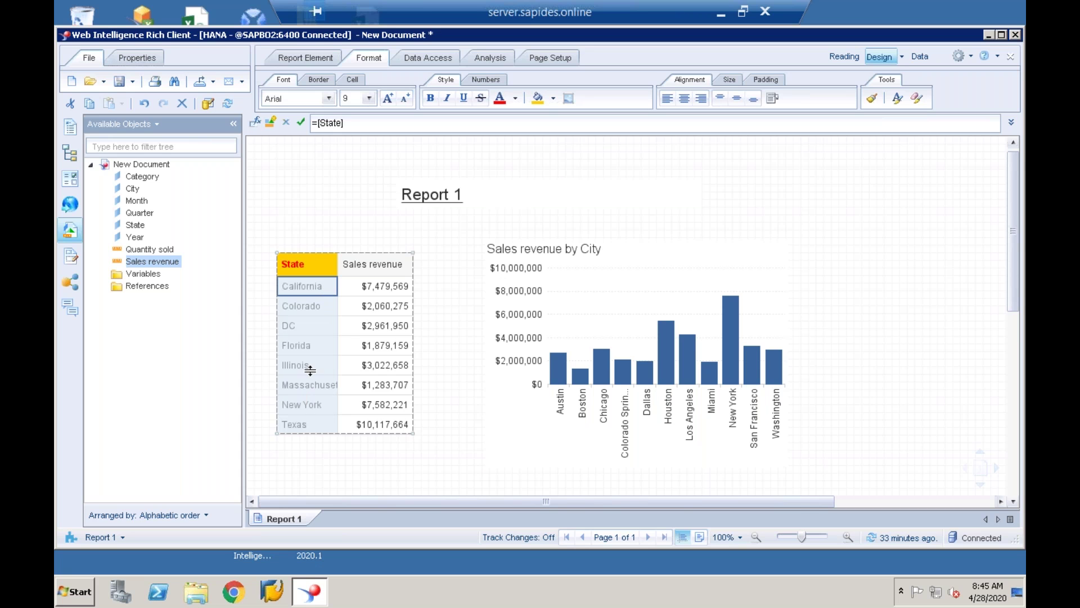
{"action": "left_click", "coordinate": [553, 99]}
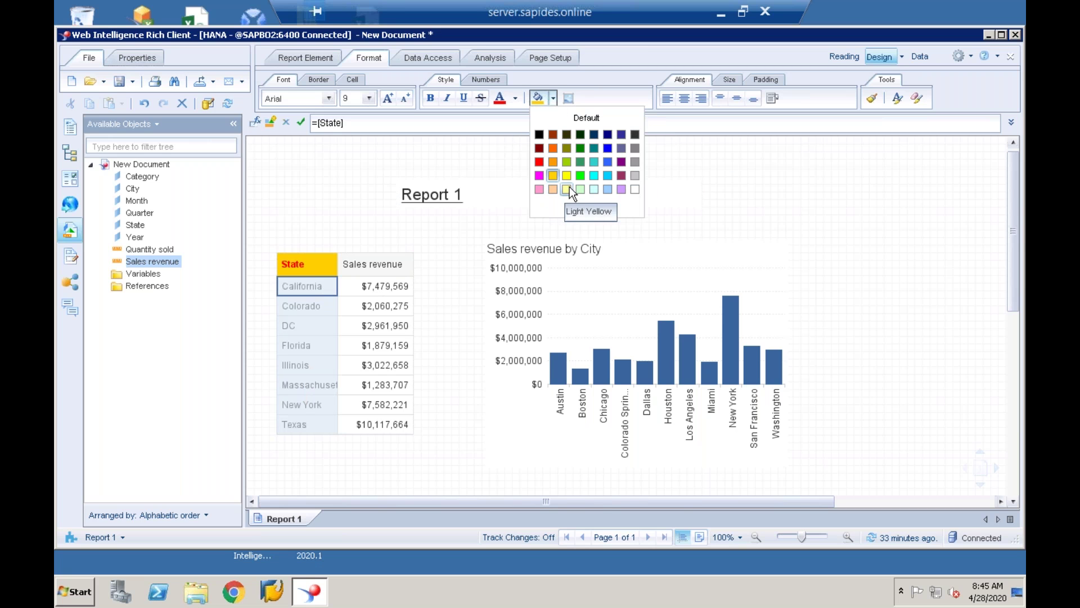
{"action": "left_click", "coordinate": [580, 176]}
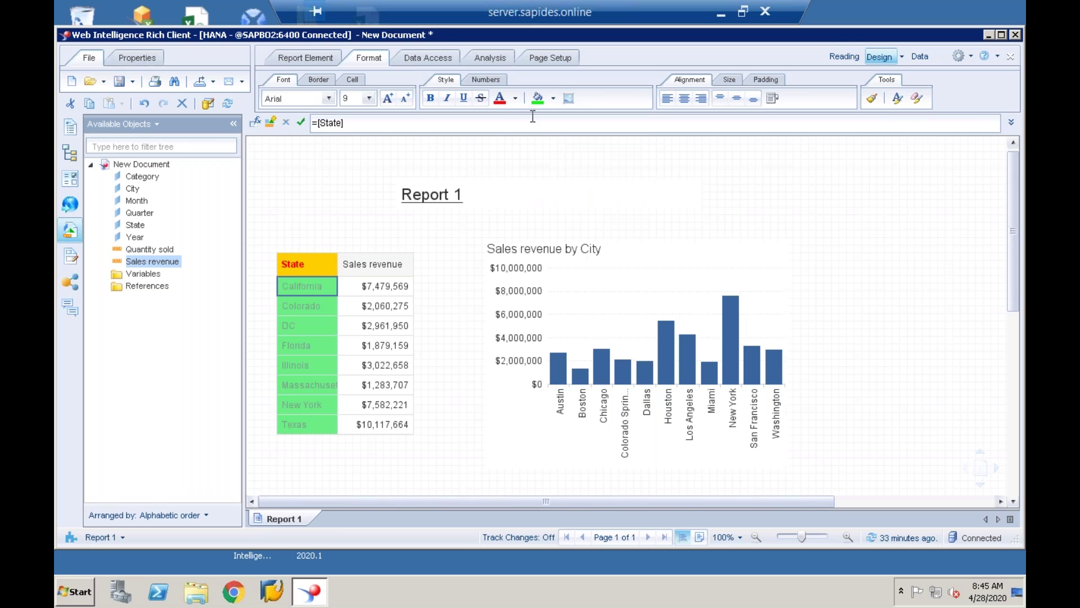
{"action": "left_click", "coordinate": [516, 99]}
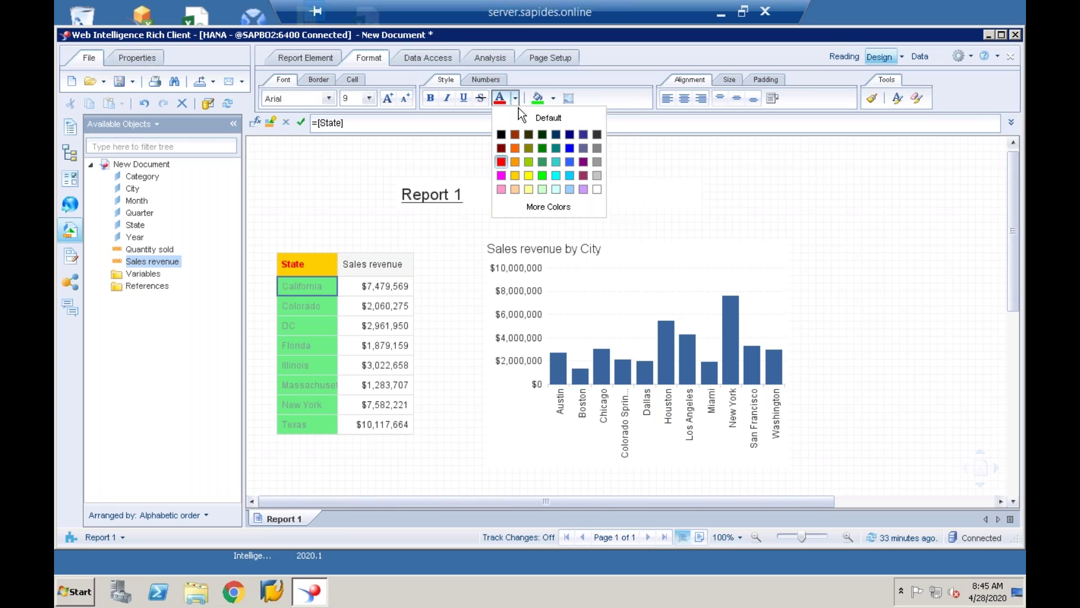
{"action": "left_click", "coordinate": [501, 162]}
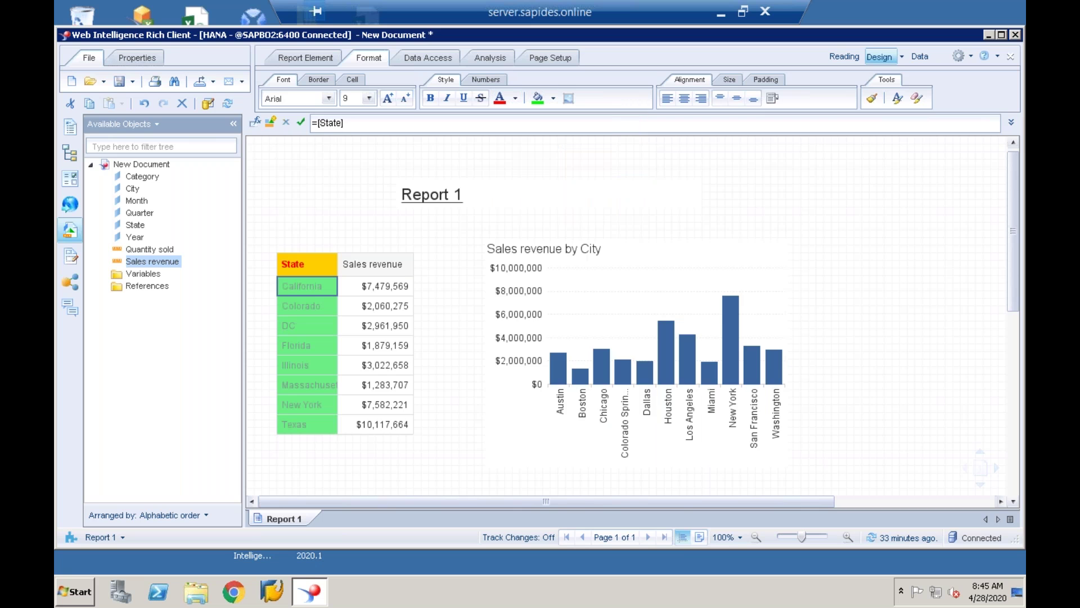
{"action": "left_click", "coordinate": [444, 401]}
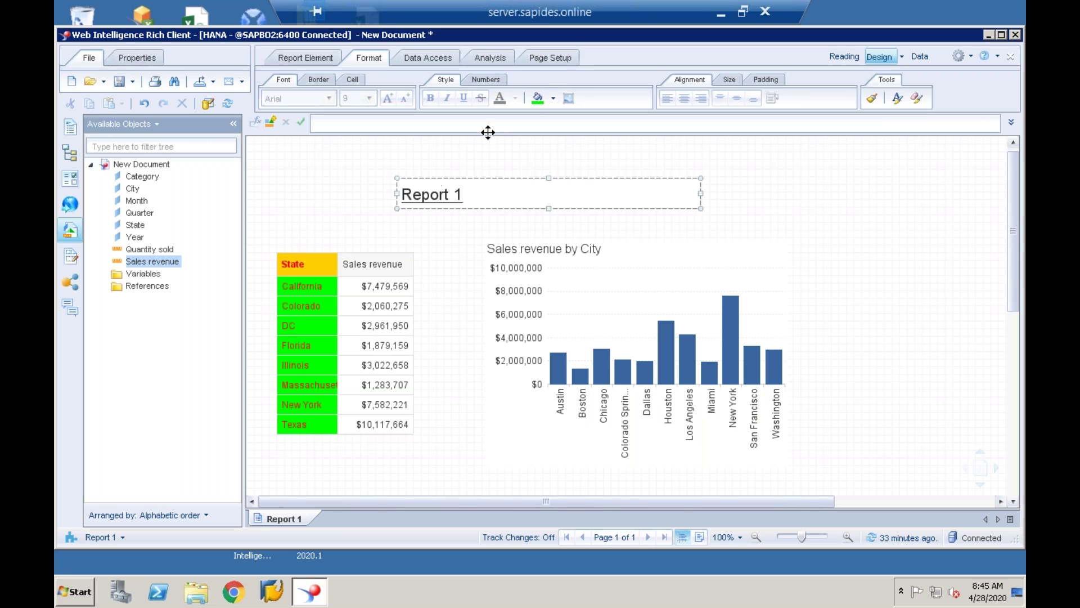
Fill the report body's background with bright green and try light yellow in its place.
{"action": "left_click", "coordinate": [540, 99]}
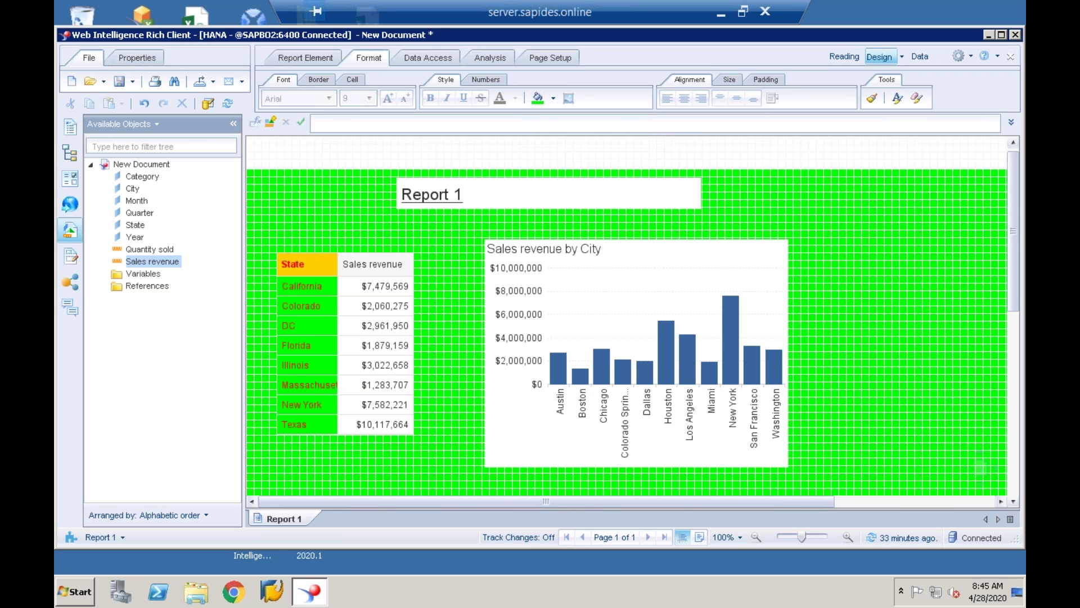
{"action": "left_click", "coordinate": [553, 99]}
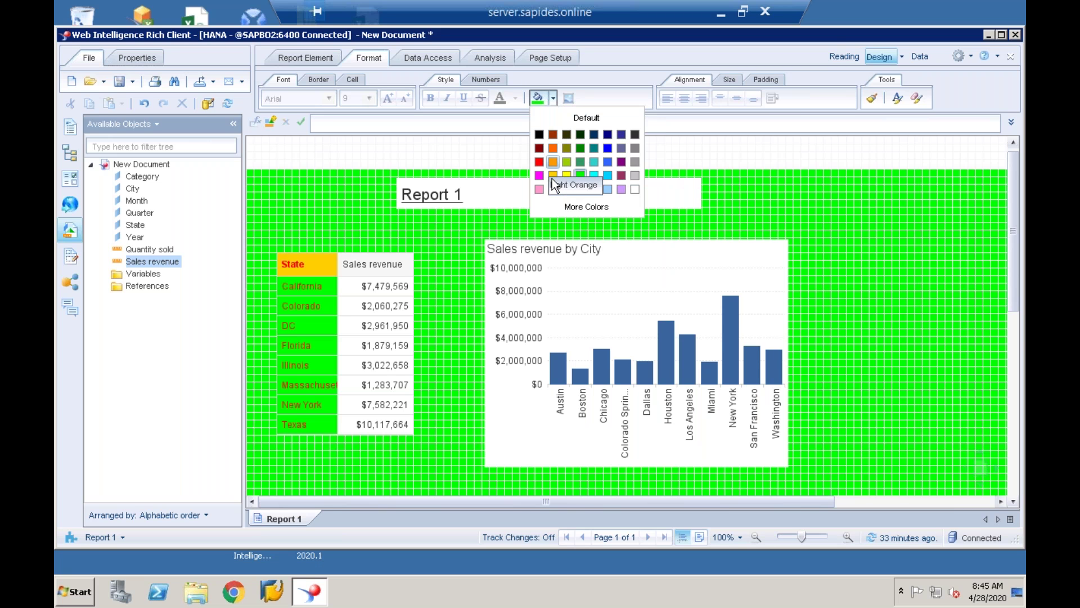
{"action": "left_click", "coordinate": [568, 189]}
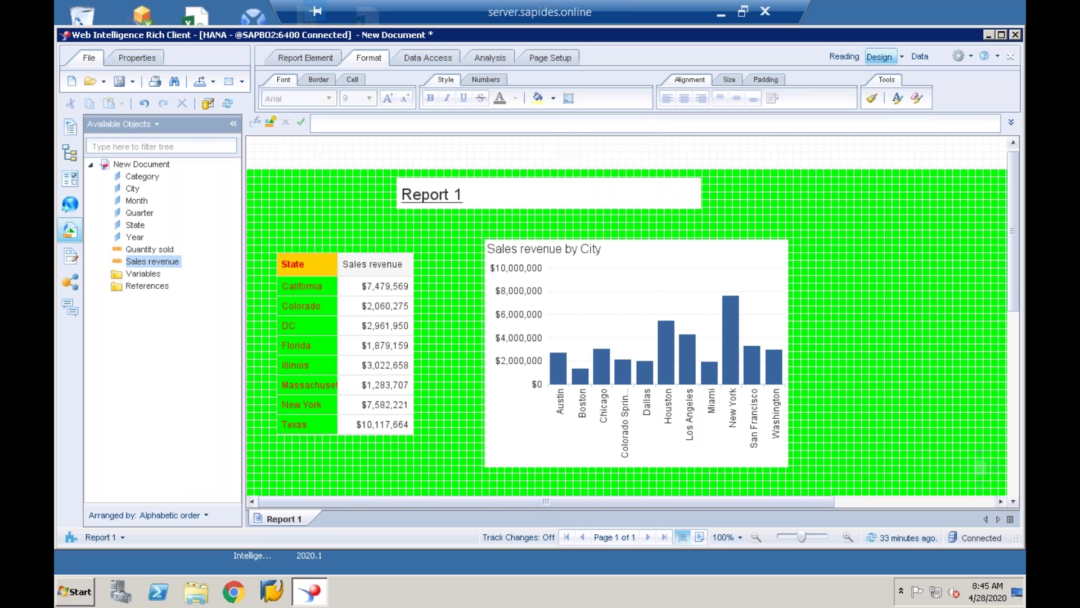
Set the report body's background colour to turquoise.
{"action": "left_click", "coordinate": [553, 99]}
{"action": "left_click", "coordinate": [596, 175]}
Give the Report 1 title cell a light purple background and increase its font size to 18.
{"action": "left_click", "coordinate": [524, 197]}
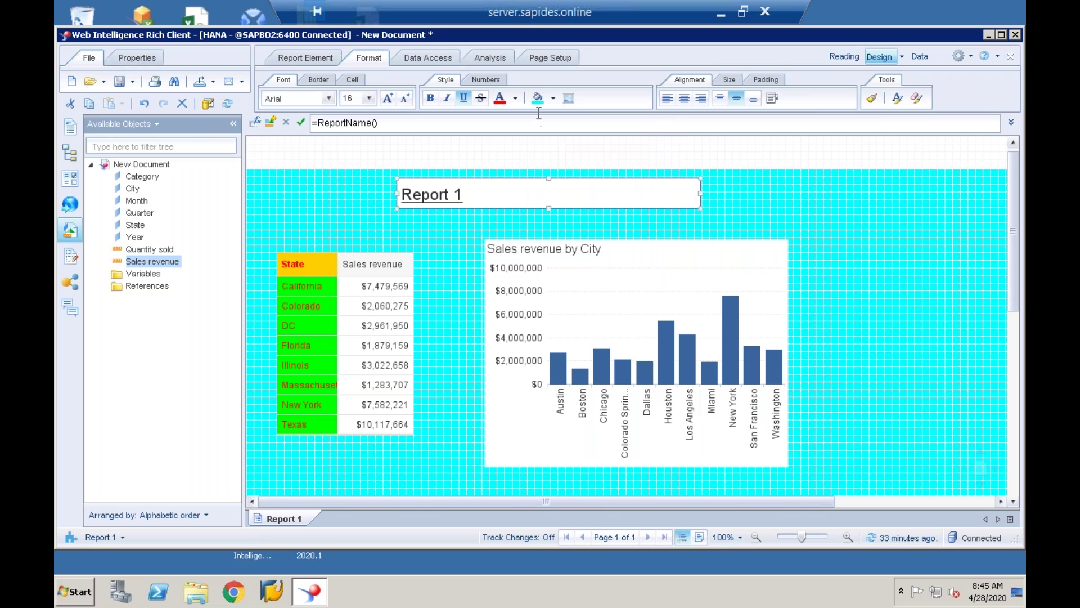
{"action": "left_click", "coordinate": [555, 99]}
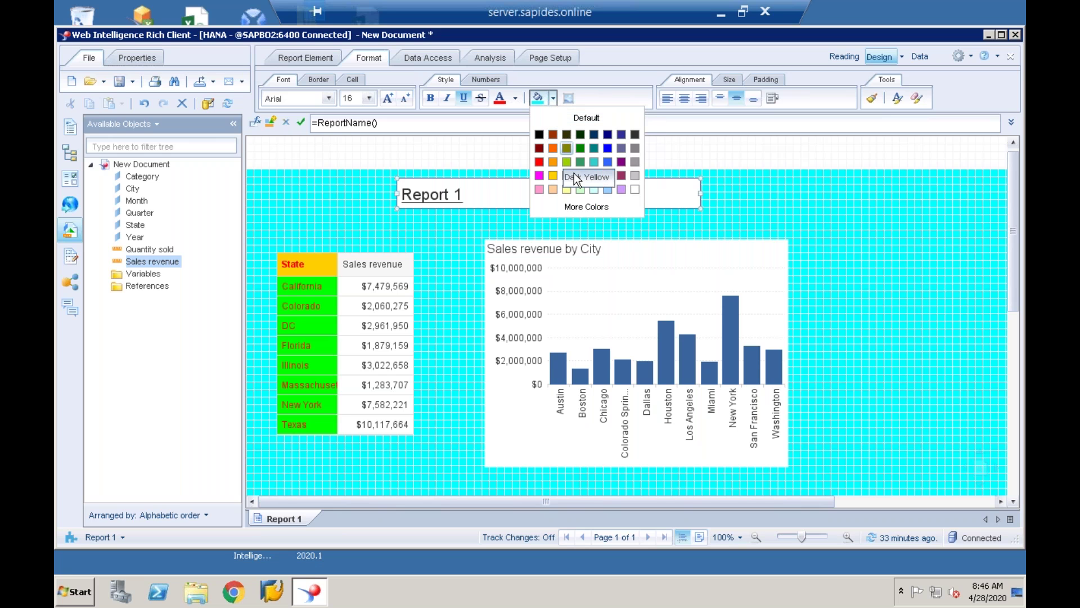
{"action": "left_click", "coordinate": [593, 190]}
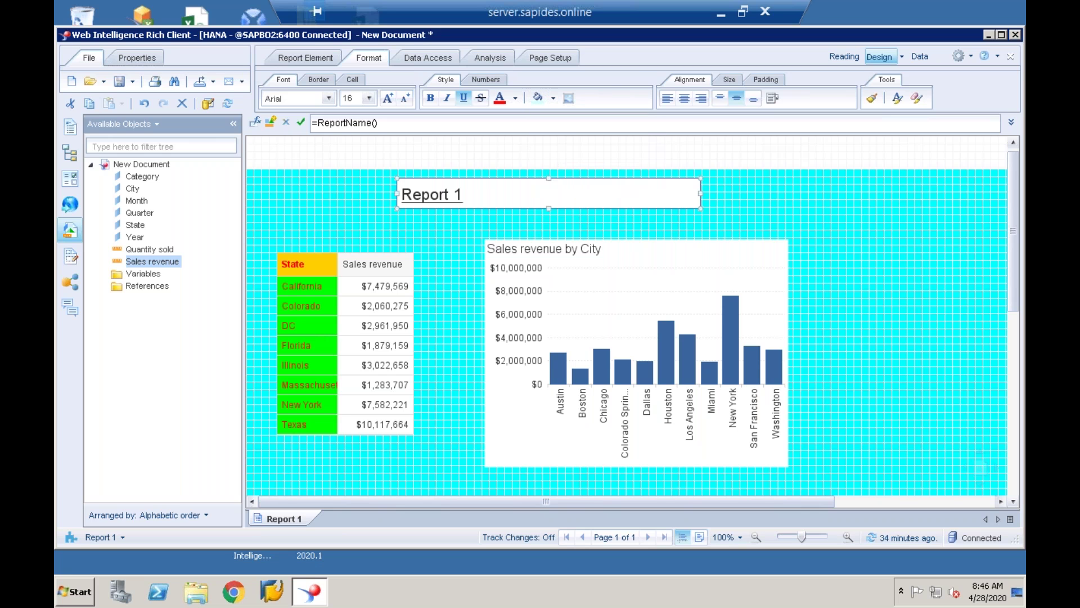
{"action": "left_click", "coordinate": [555, 98]}
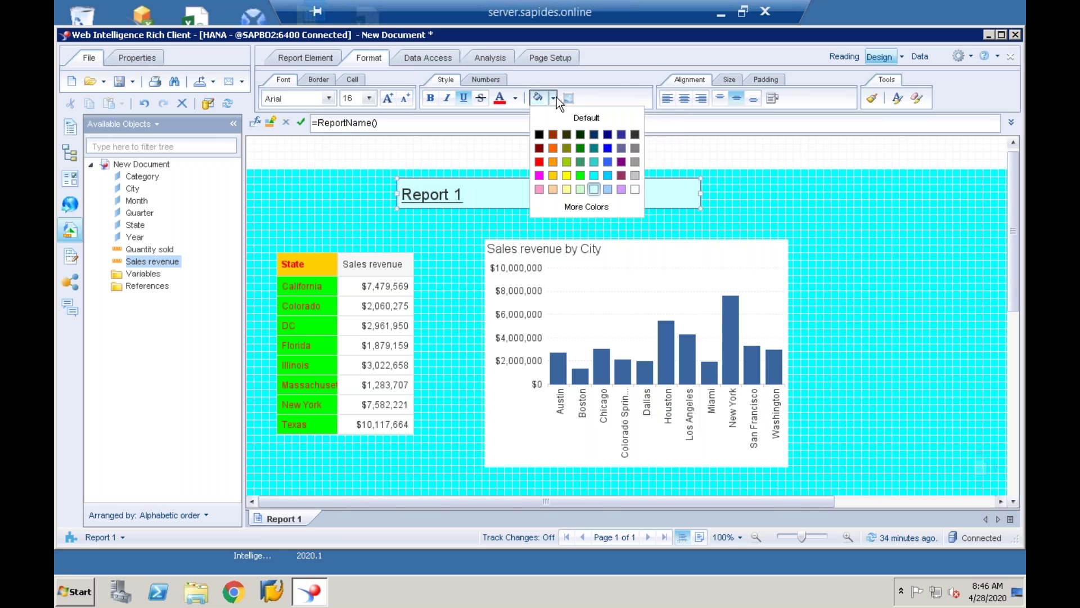
{"action": "left_click", "coordinate": [621, 190]}
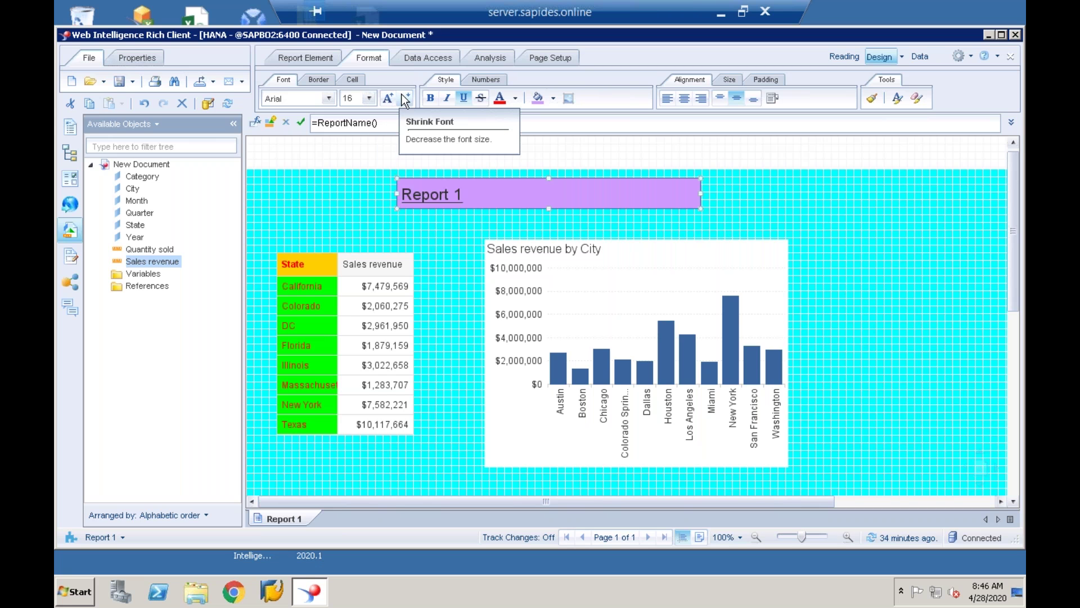
{"action": "left_click", "coordinate": [387, 97]}
{"action": "left_click", "coordinate": [387, 97]}
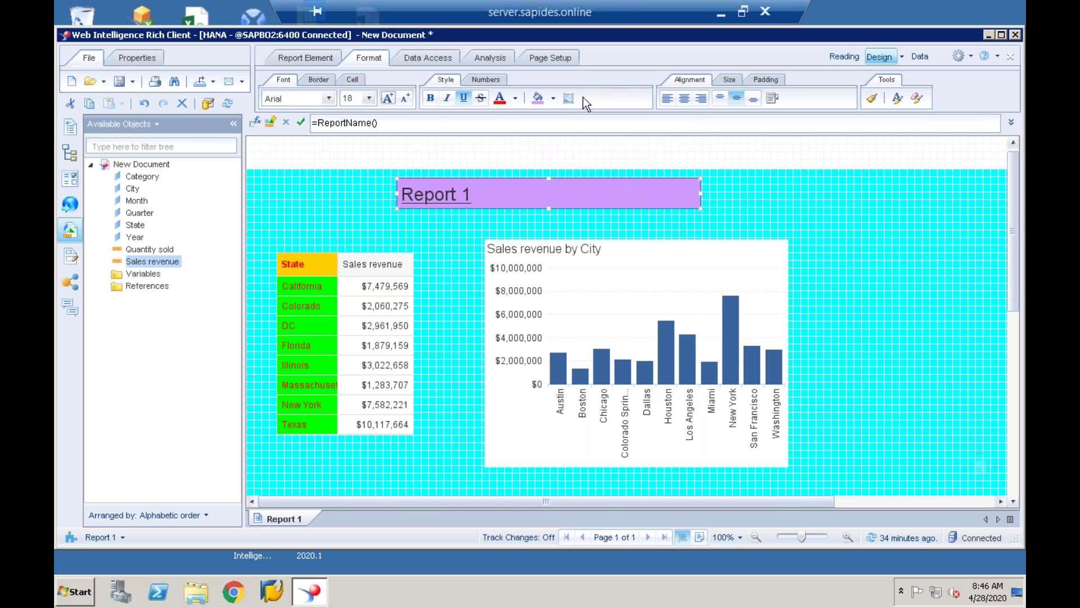
Set the border colour of the Sales revenue by City chart to red.
{"action": "left_click", "coordinate": [319, 80]}
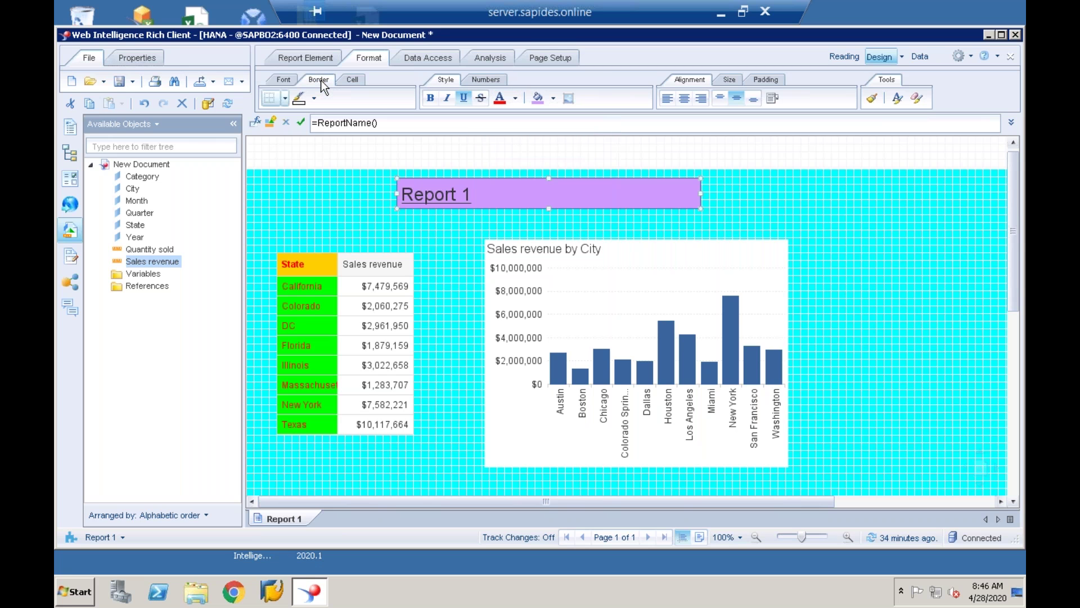
{"action": "left_click", "coordinate": [574, 266]}
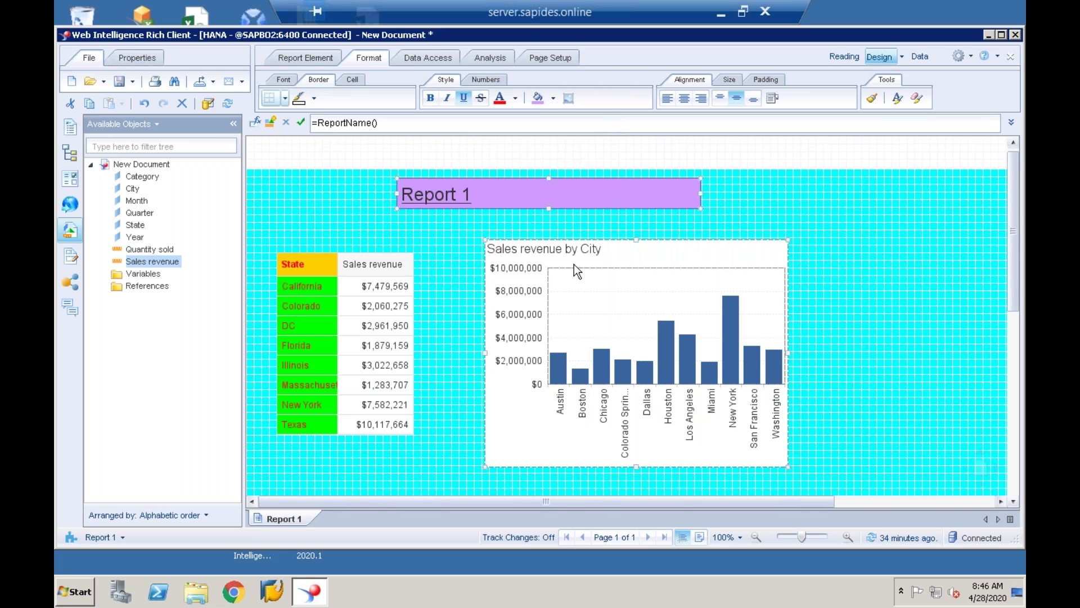
{"action": "left_click", "coordinate": [510, 430]}
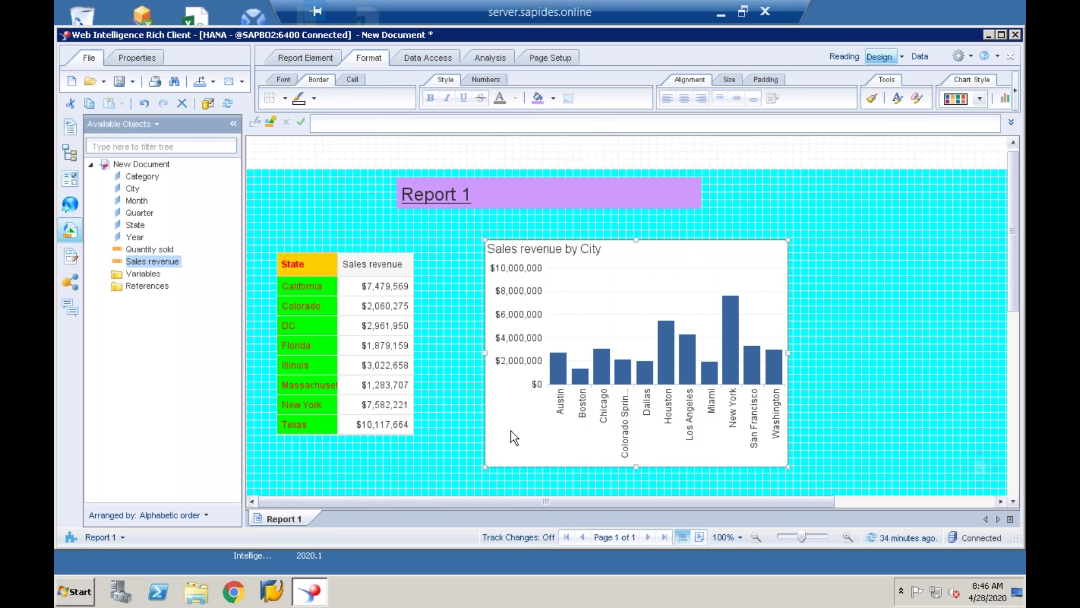
{"action": "left_click", "coordinate": [315, 100]}
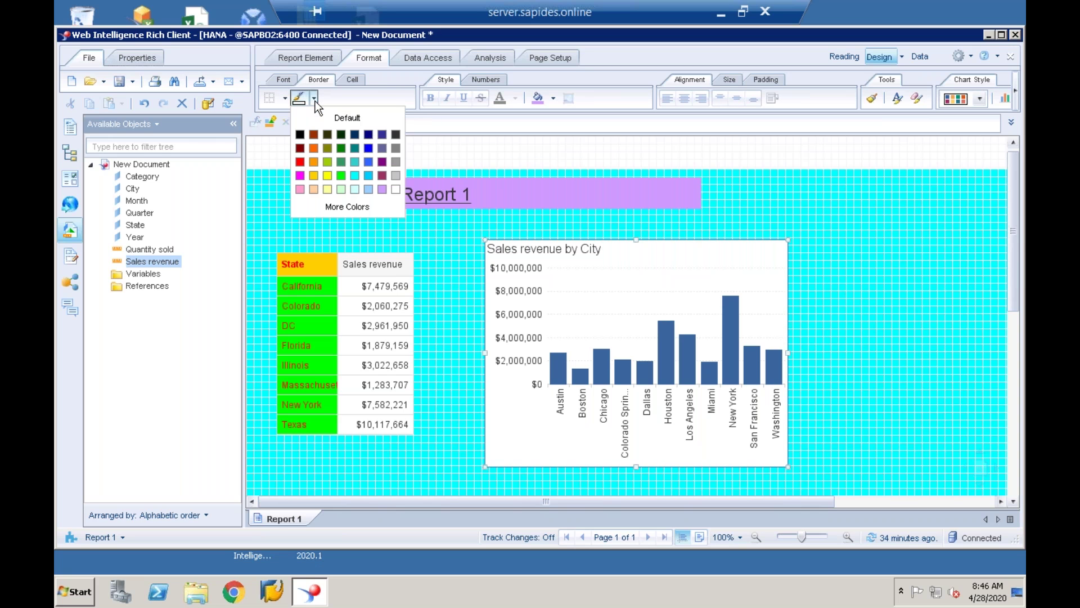
{"action": "left_click", "coordinate": [303, 165]}
Apply the red border colour to the table's Sales revenue header cell.
{"action": "left_click", "coordinate": [326, 281]}
{"action": "left_click", "coordinate": [384, 275]}
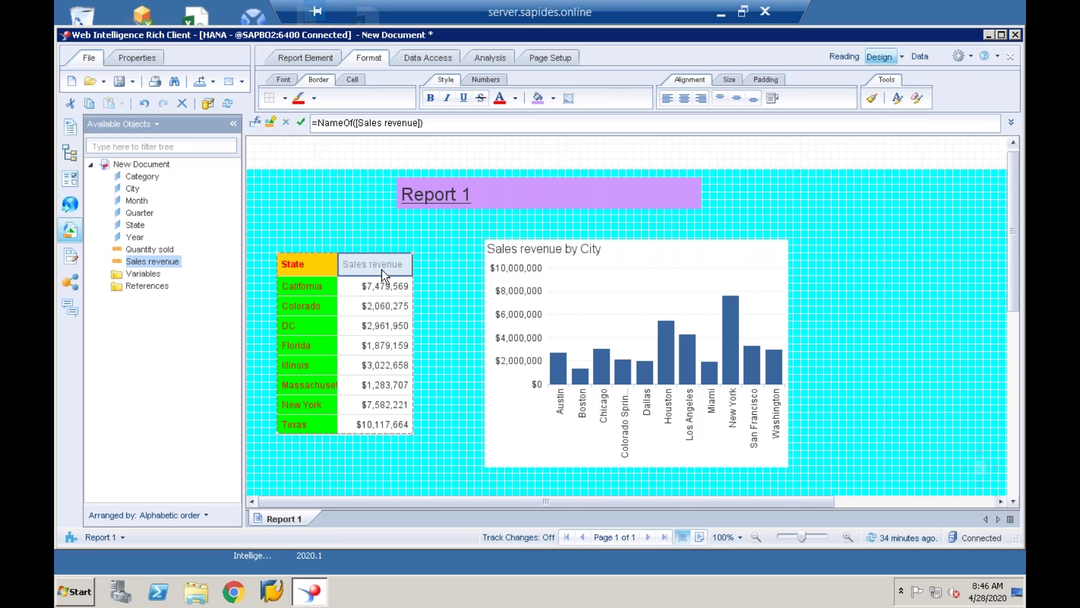
{"action": "left_click", "coordinate": [298, 103]}
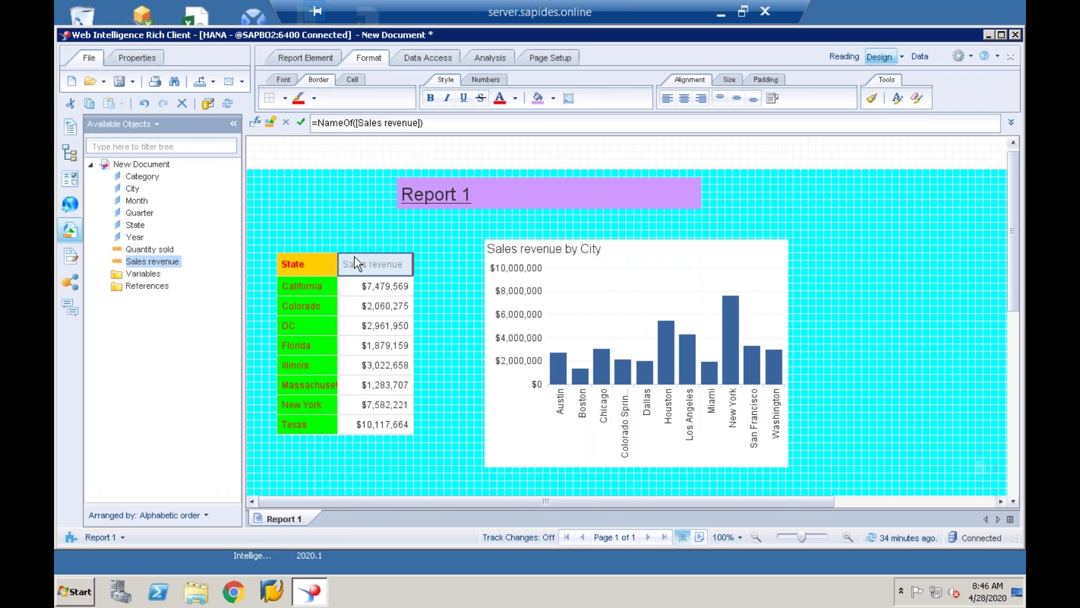
Give the Sales revenue column's body cells pink borders.
{"action": "left_click", "coordinate": [372, 284]}
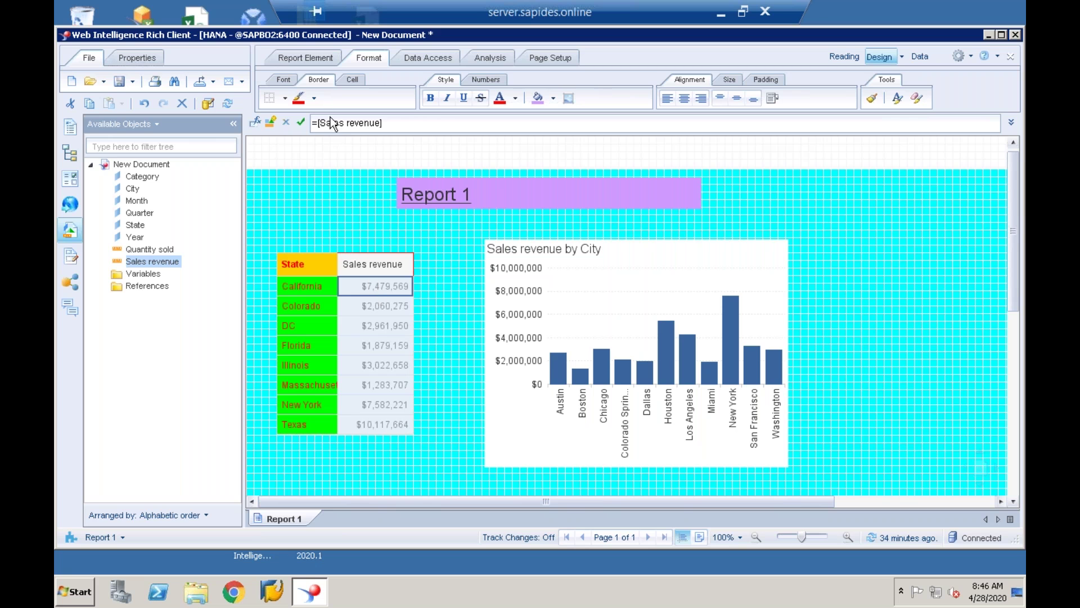
{"action": "left_click", "coordinate": [315, 99]}
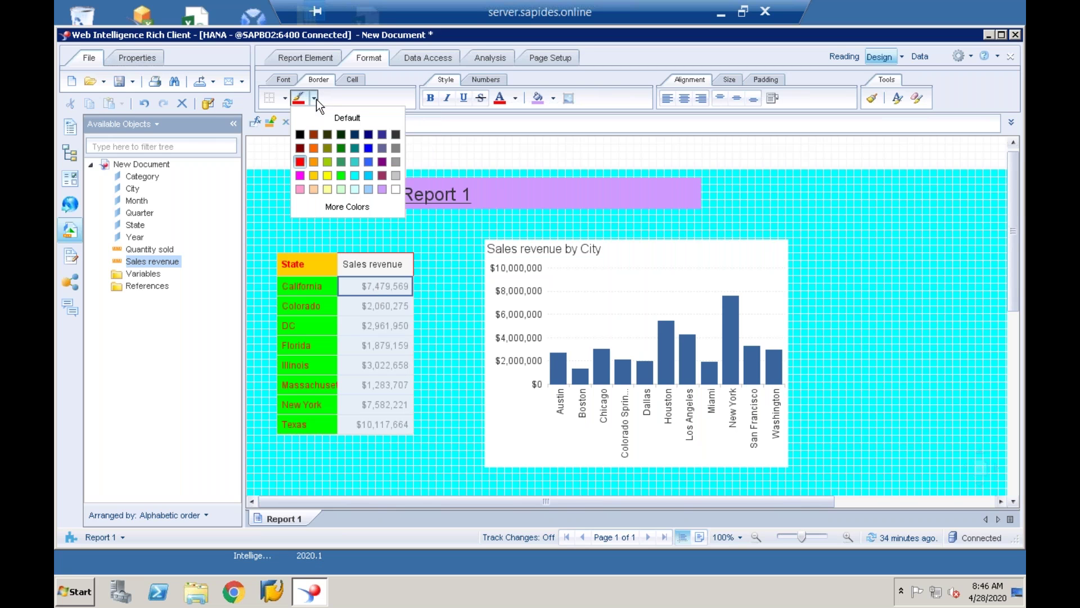
{"action": "left_click", "coordinate": [299, 175]}
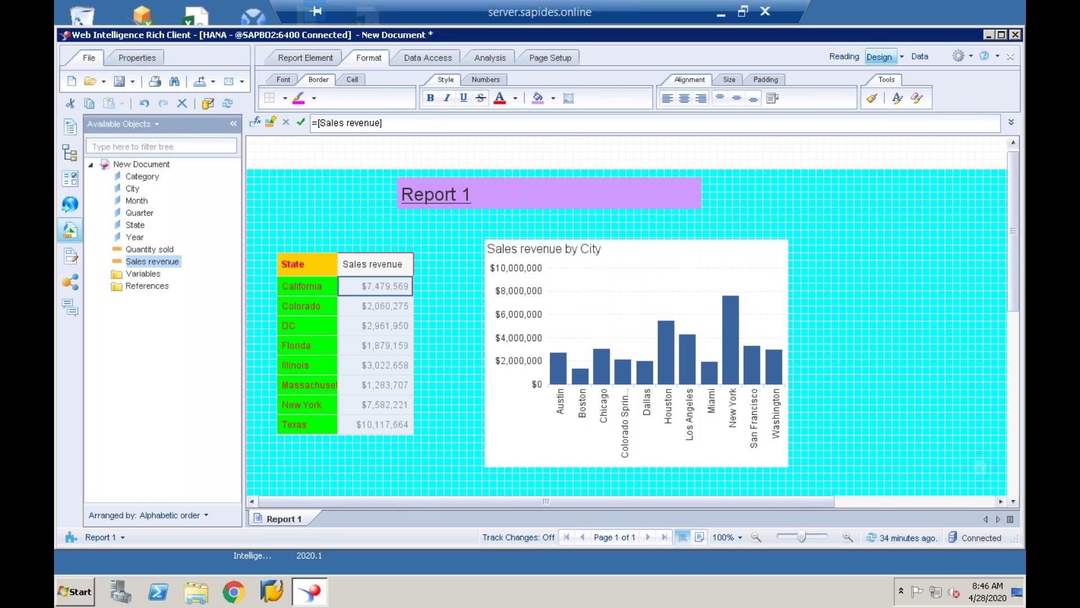
{"action": "left_click", "coordinate": [454, 311]}
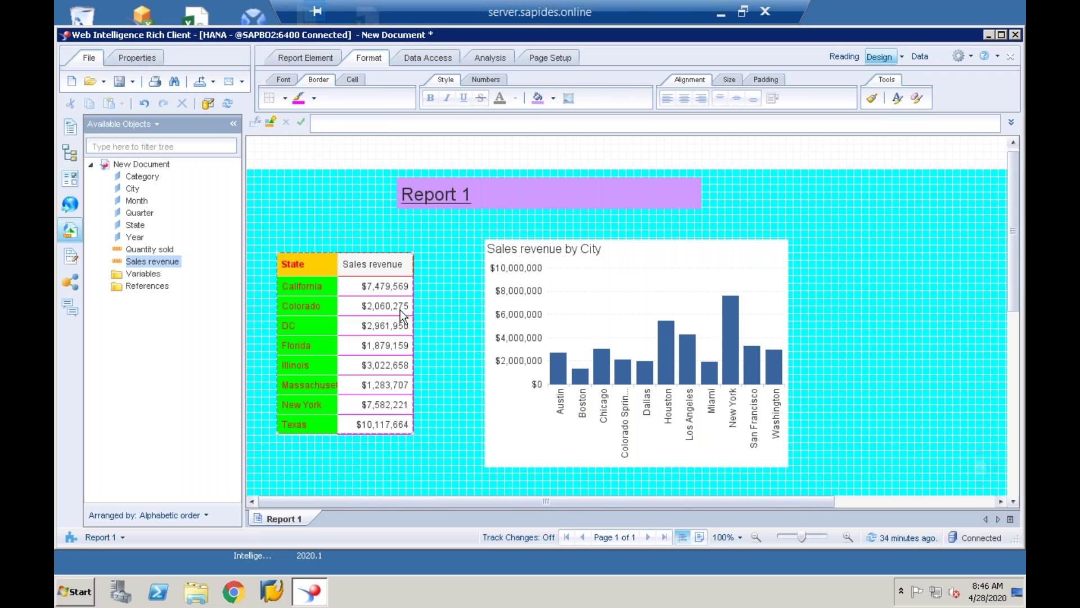
Clear all content and formatting from the Report 1 title cell.
{"action": "left_click", "coordinate": [352, 79]}
{"action": "left_click", "coordinate": [428, 206]}
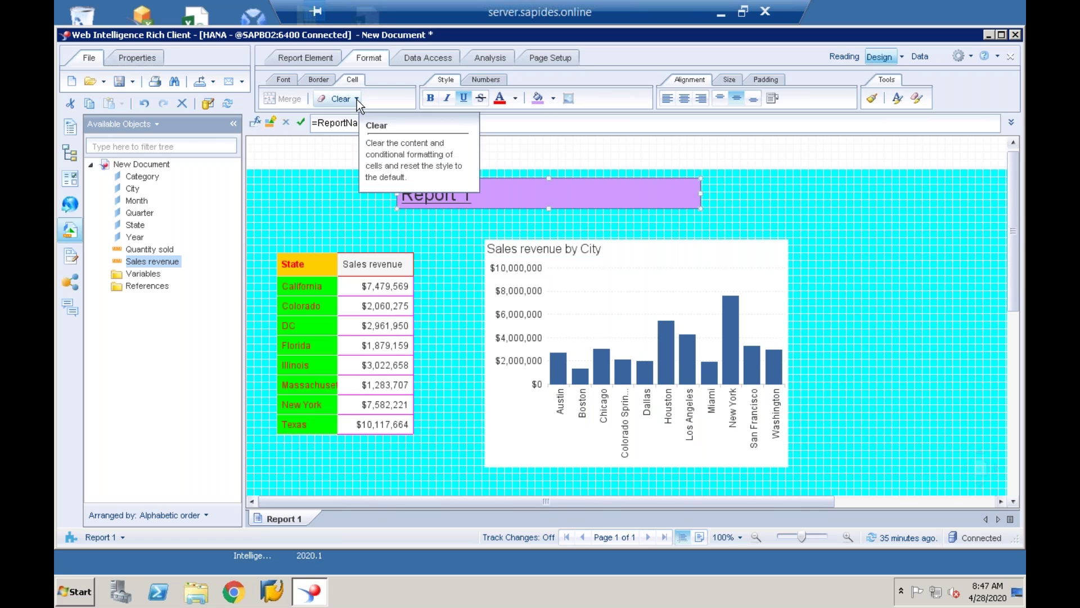
{"action": "left_click", "coordinate": [357, 99]}
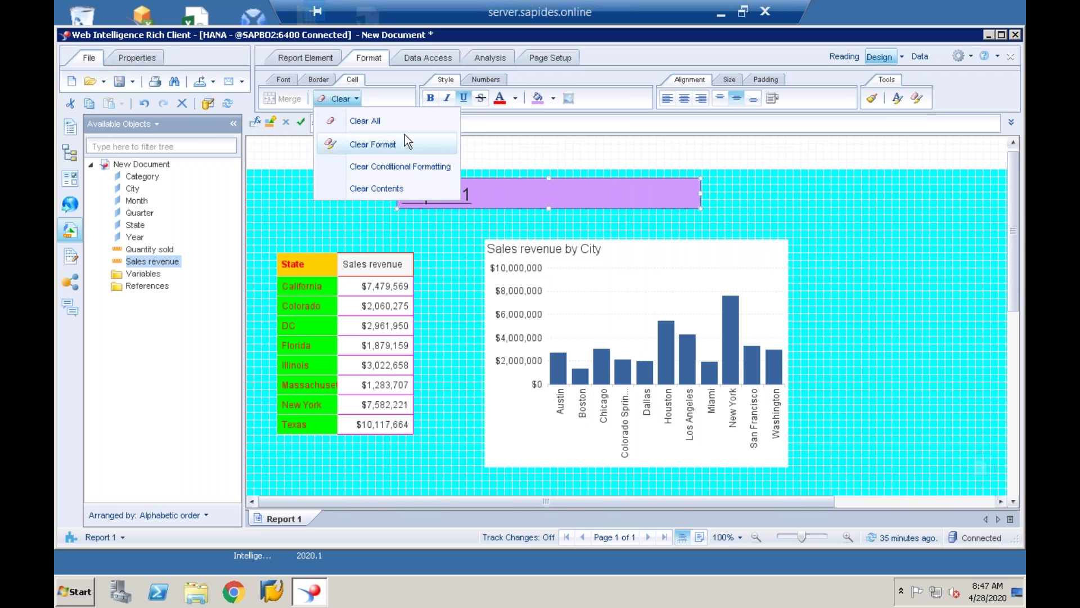
{"action": "left_click", "coordinate": [400, 120]}
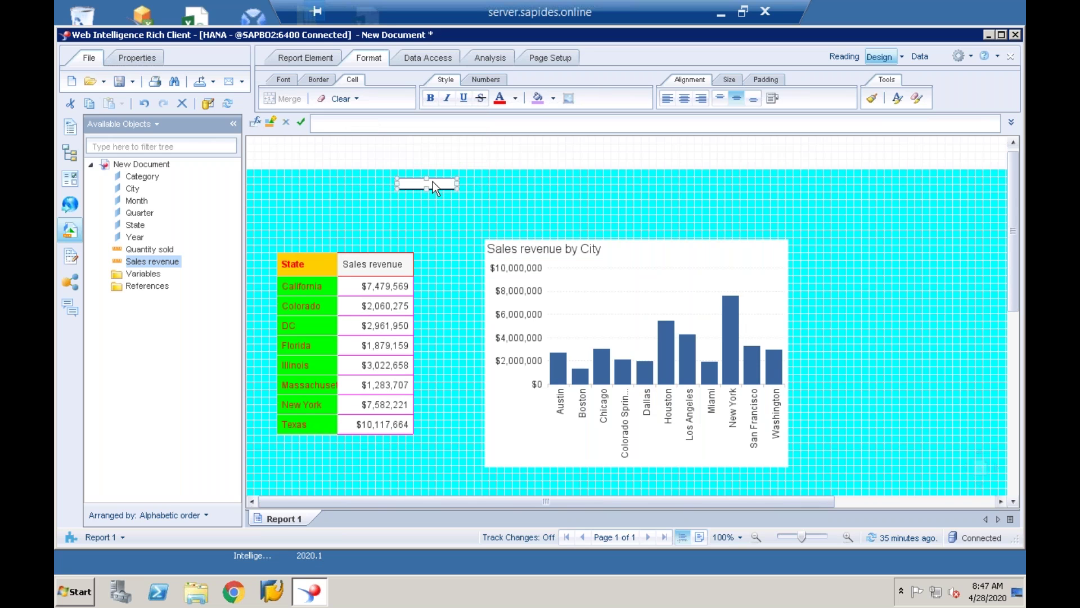
{"action": "left_click", "coordinate": [529, 202]}
{"action": "left_click", "coordinate": [528, 245]}
{"action": "left_click", "coordinate": [495, 228]}
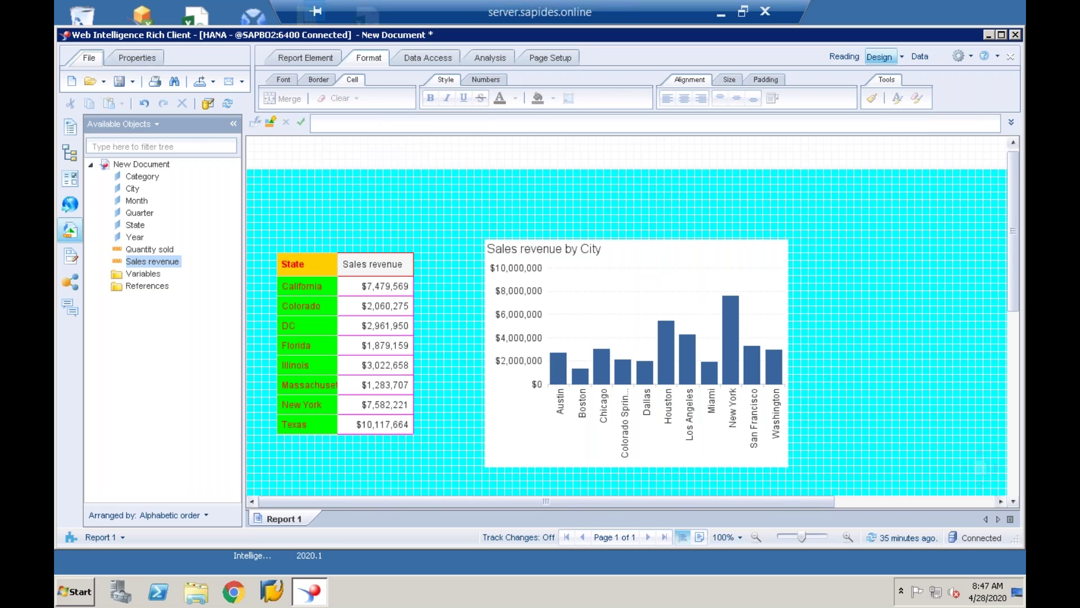
Format the Sales revenue body values as currency with the "$1,235; ($1,235)" pattern that shows negatives in red.
{"action": "left_click", "coordinate": [375, 264]}
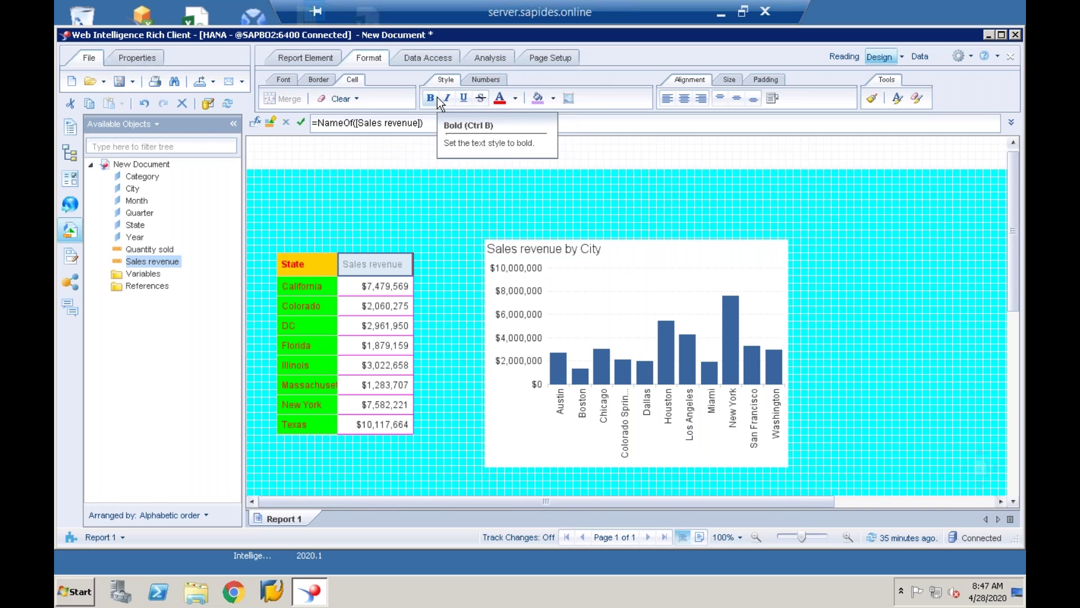
{"action": "left_click", "coordinate": [485, 78]}
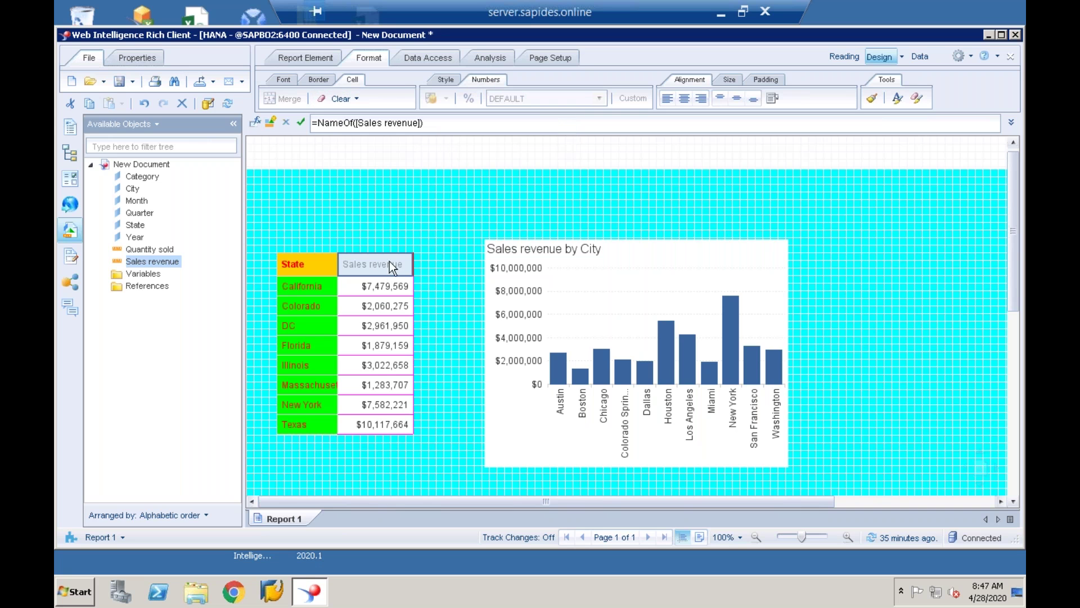
{"action": "left_click", "coordinate": [387, 285]}
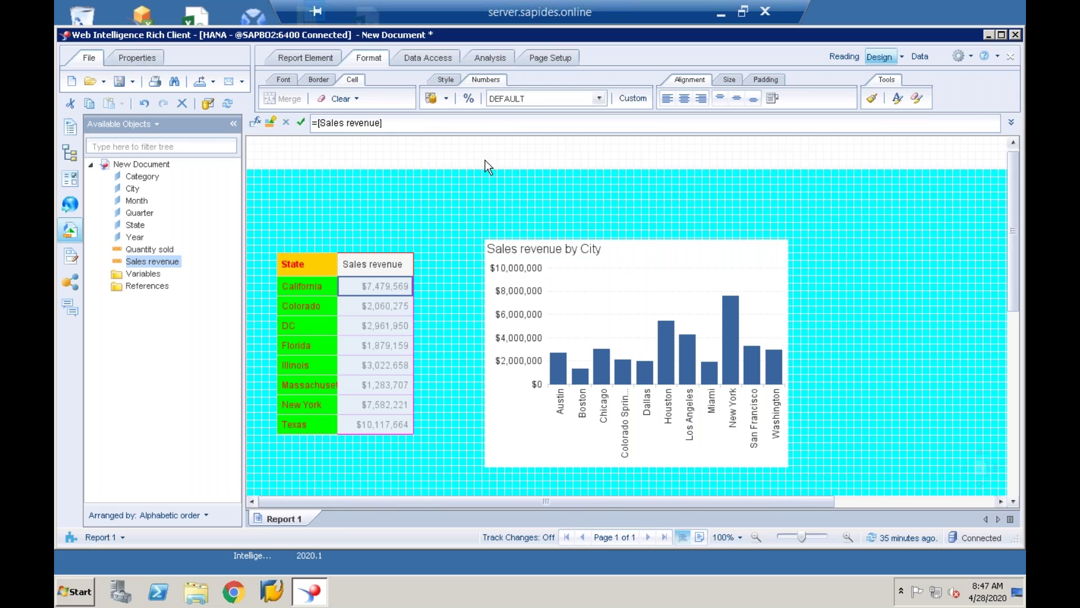
{"action": "left_click", "coordinate": [603, 101]}
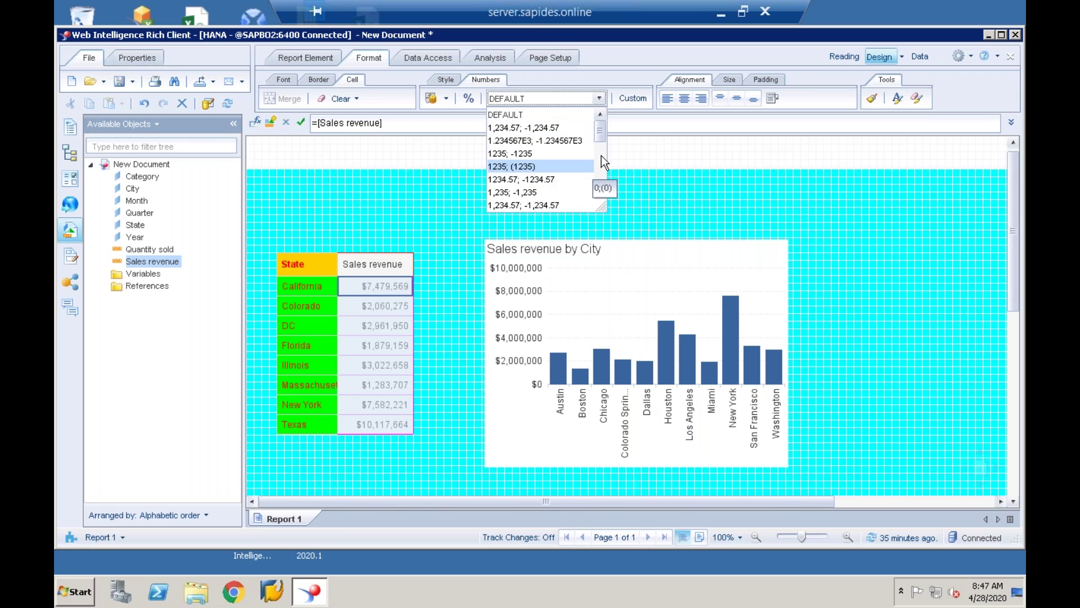
{"action": "left_click_drag", "start_coordinate": [600, 136], "coordinate": [597, 155]}
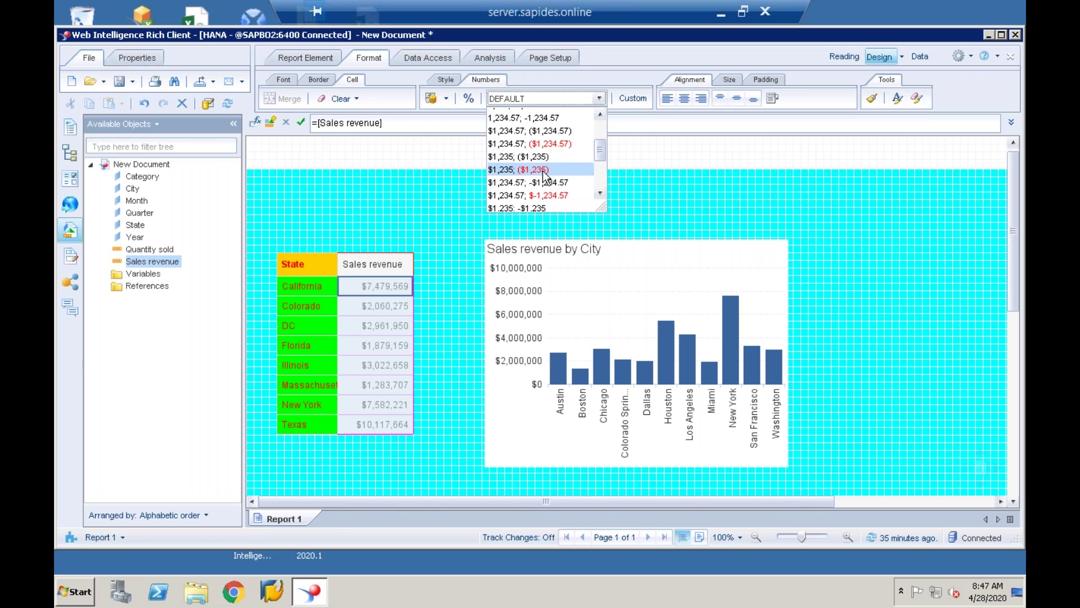
{"action": "left_click", "coordinate": [559, 169]}
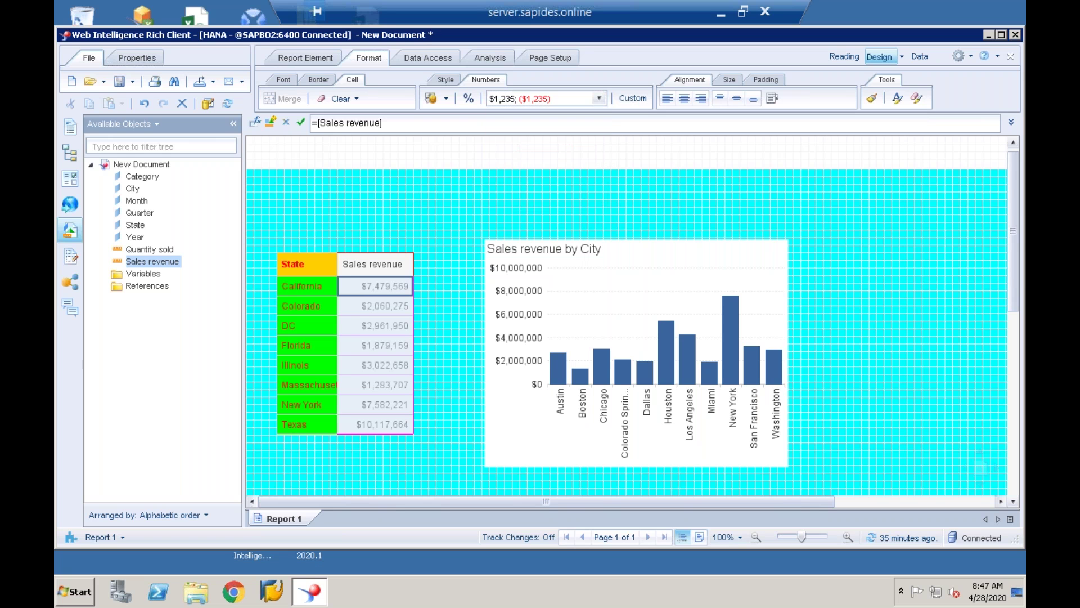
Examine the other preset number formats and the Date/Time, Boolean and Percentage categories of the Format Number dialog without applying any.
{"action": "left_click", "coordinate": [597, 100]}
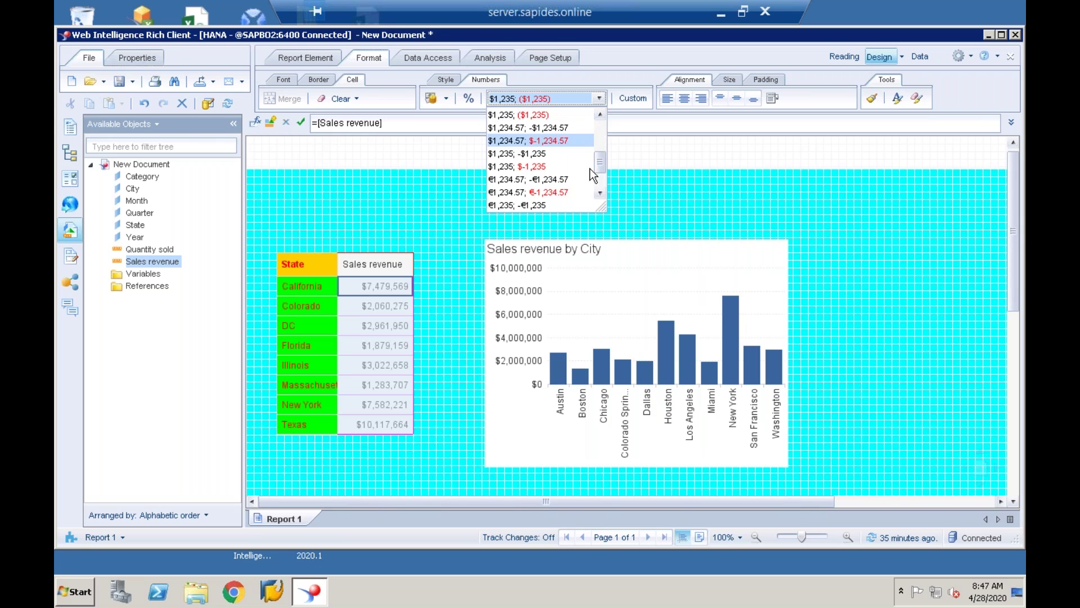
{"action": "scroll", "coordinate": [601, 191], "scroll_direction": "down", "scroll_amount": 2}
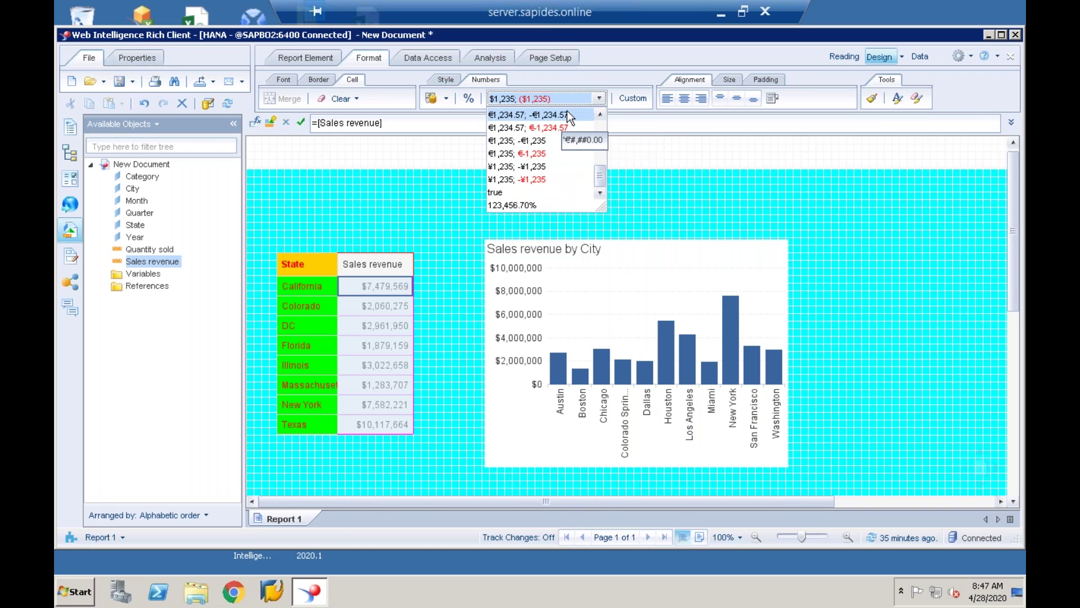
{"action": "left_click", "coordinate": [640, 133]}
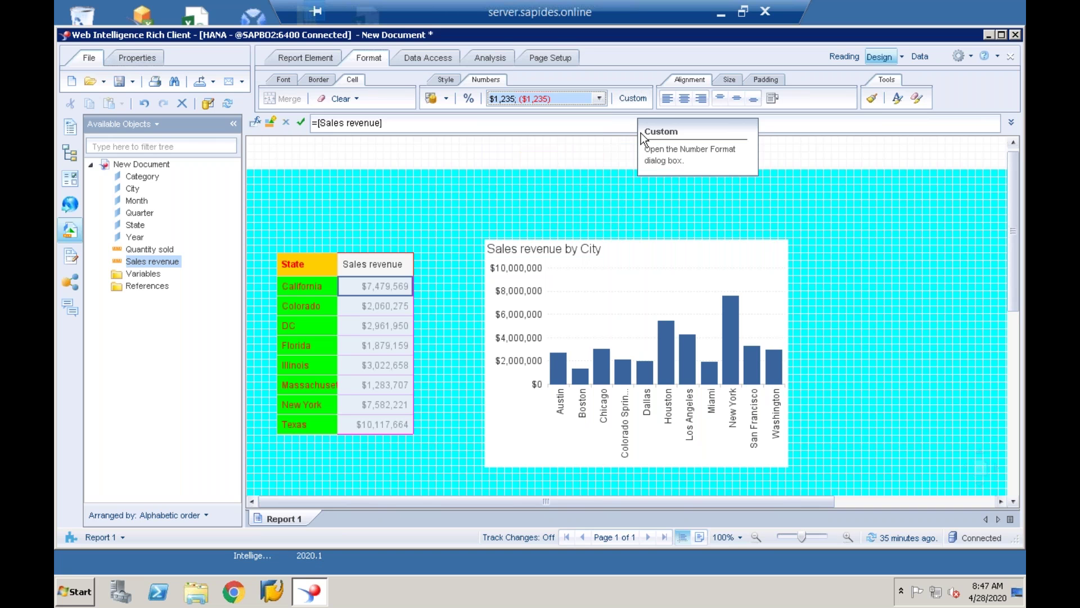
{"action": "left_click", "coordinate": [632, 98]}
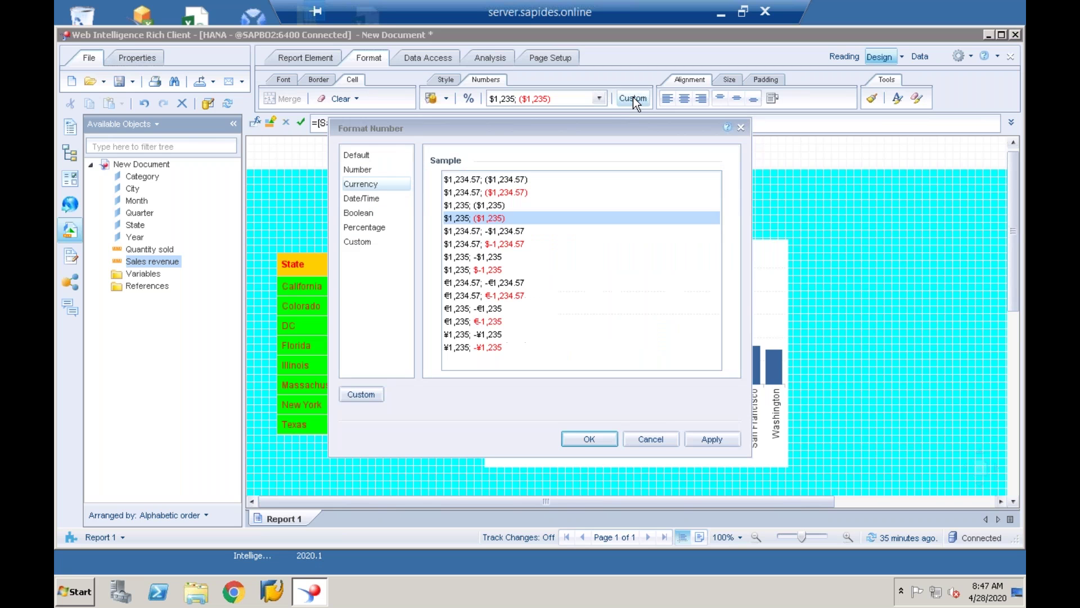
{"action": "left_click", "coordinate": [369, 199]}
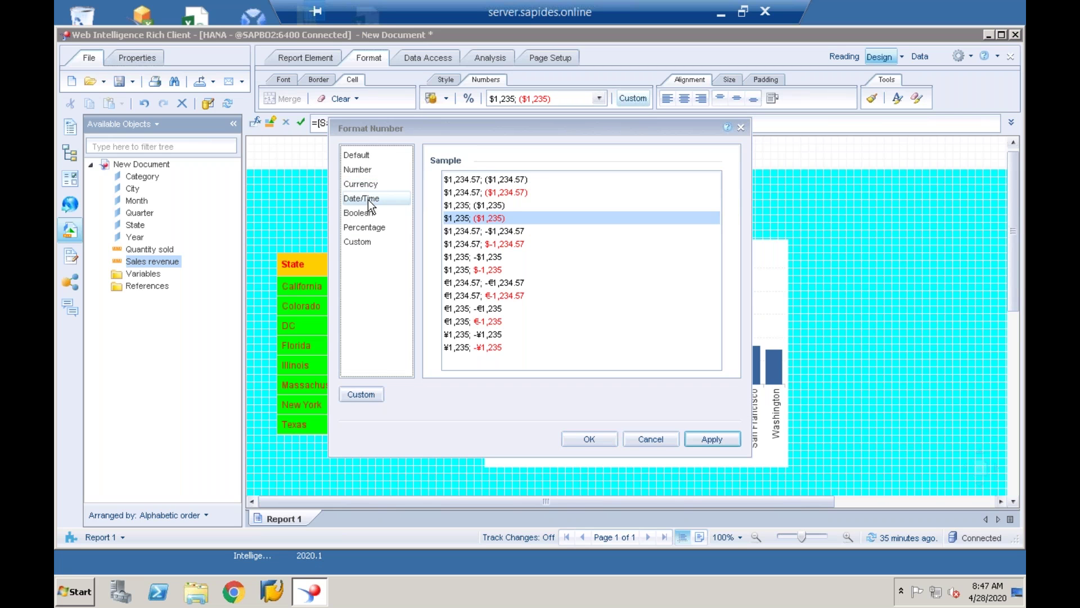
{"action": "left_click", "coordinate": [367, 218]}
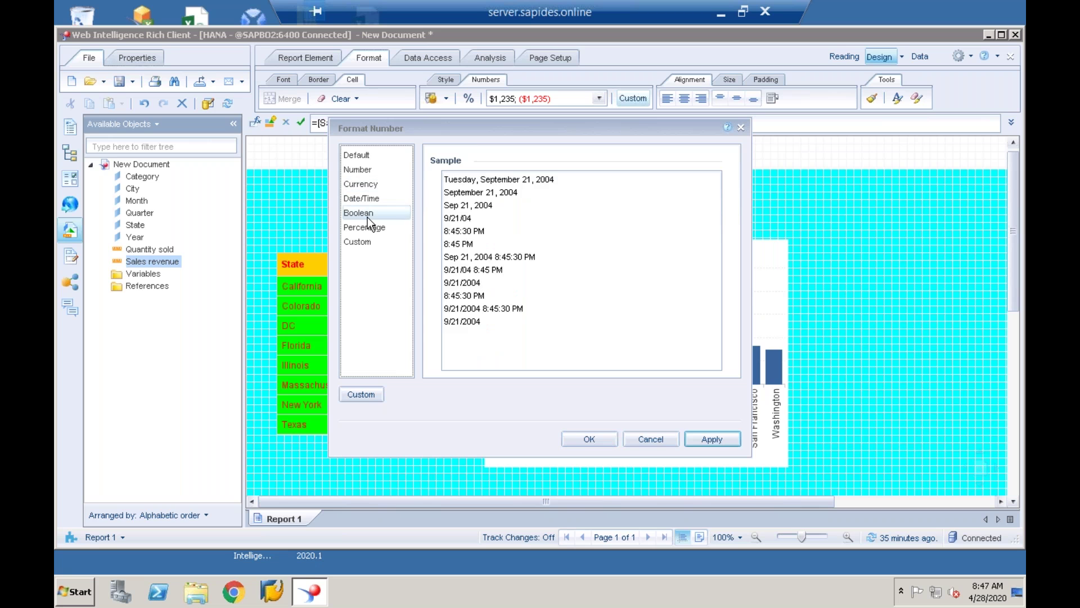
{"action": "left_click", "coordinate": [367, 231]}
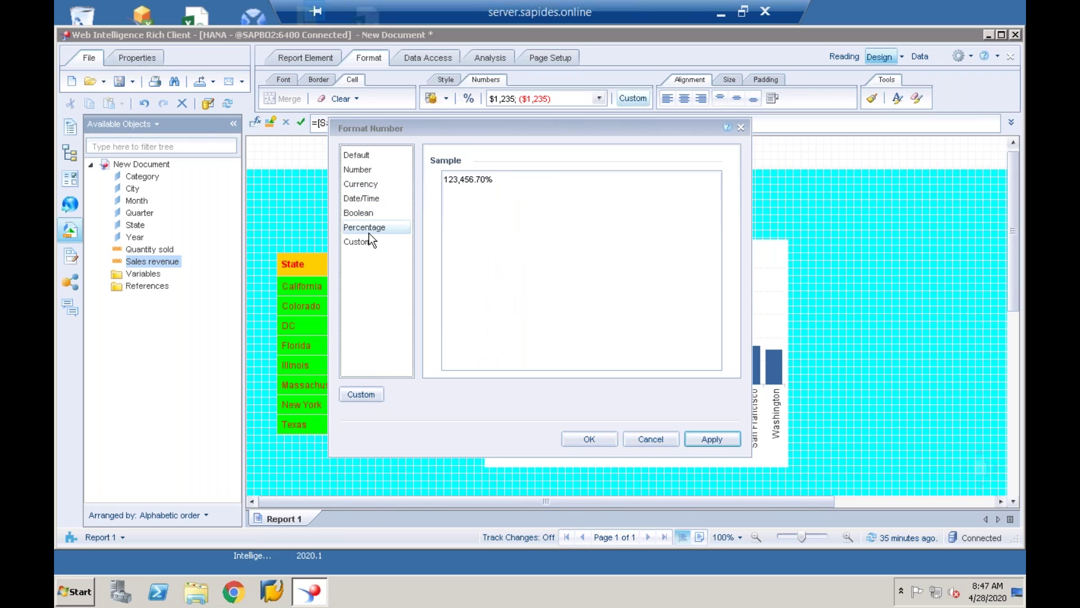
{"action": "left_click", "coordinate": [652, 440]}
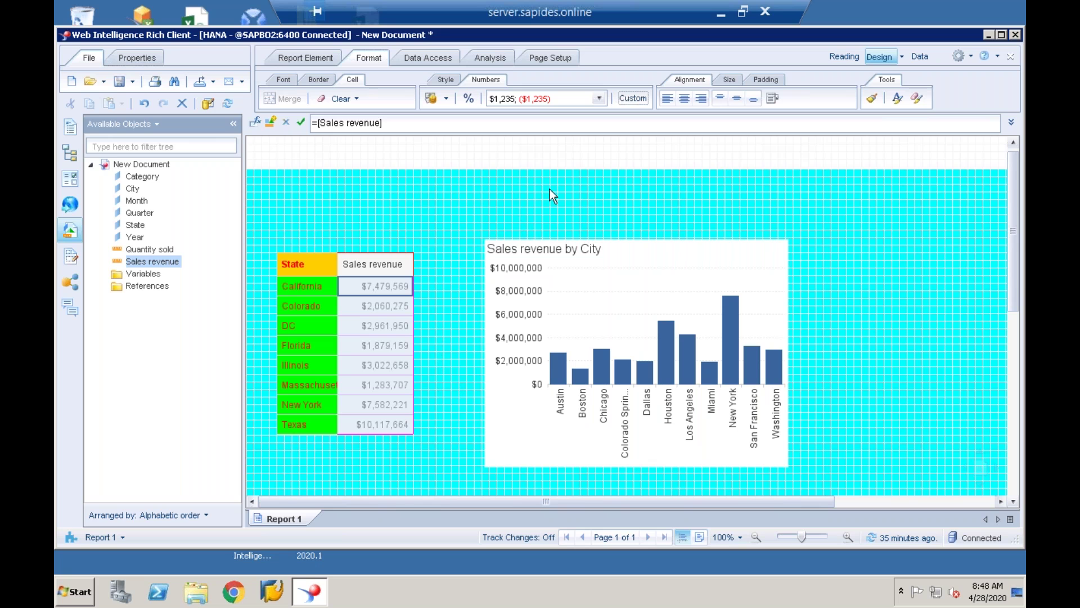
{"action": "left_click", "coordinate": [445, 82]}
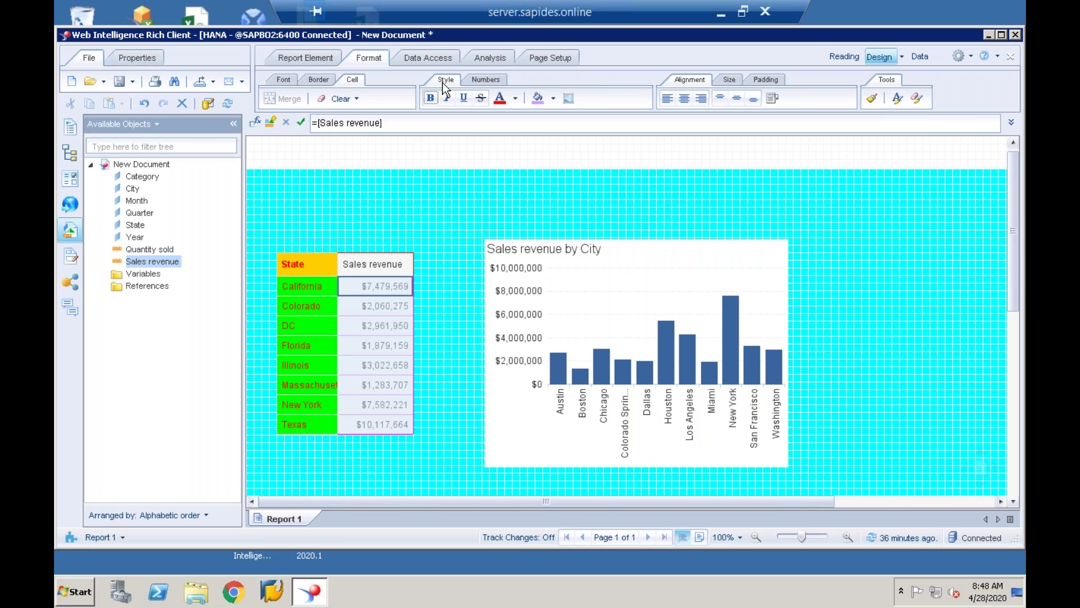
Apply the Curve skin as the background pattern of the report body.
{"action": "left_click", "coordinate": [439, 192]}
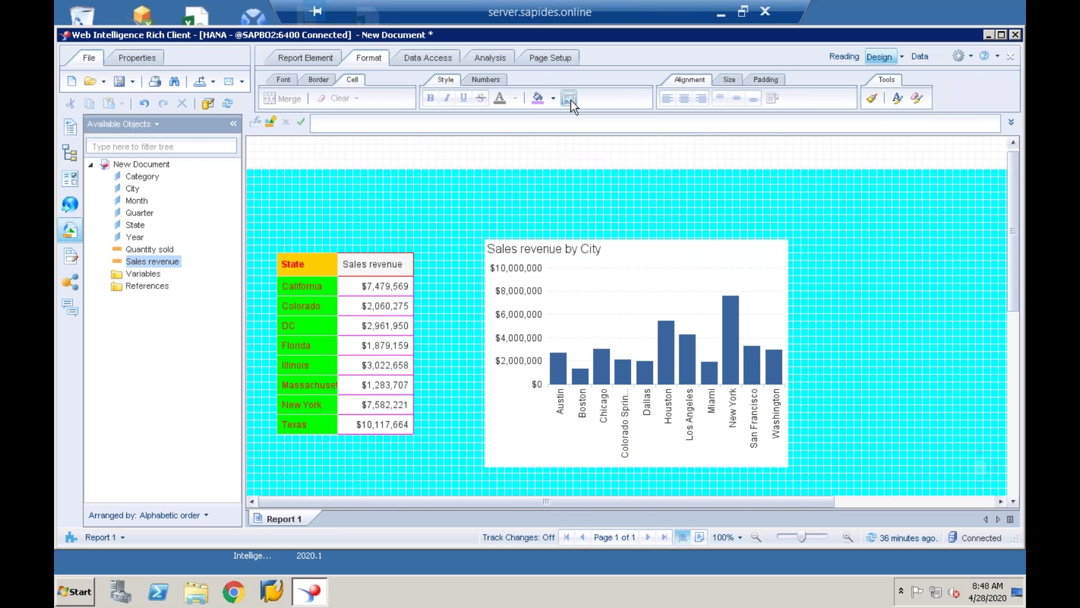
{"action": "left_click", "coordinate": [570, 99]}
{"action": "left_click", "coordinate": [470, 197]}
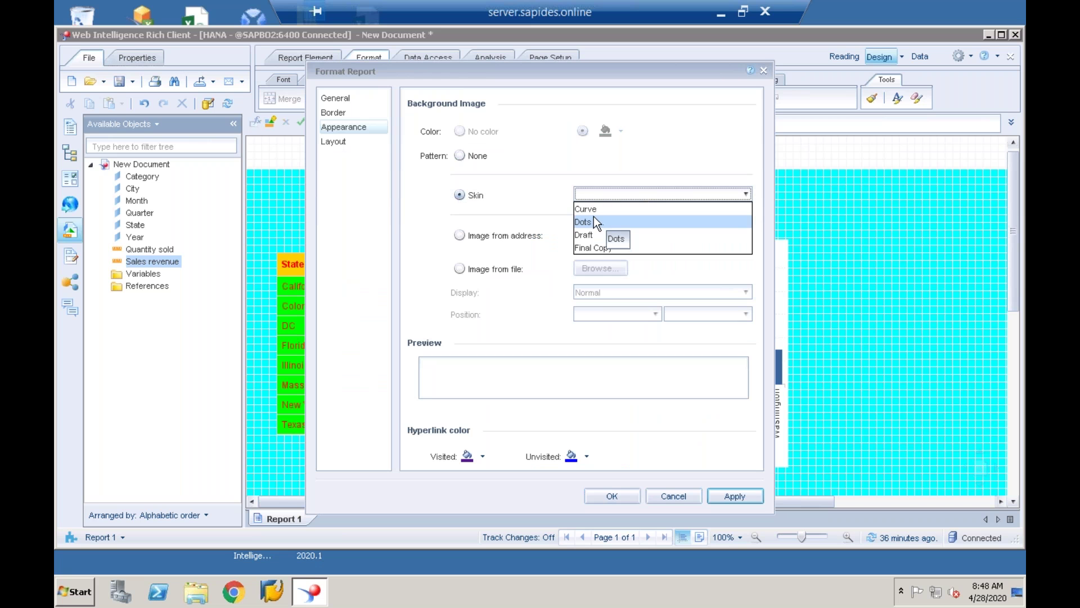
{"action": "left_click", "coordinate": [603, 210]}
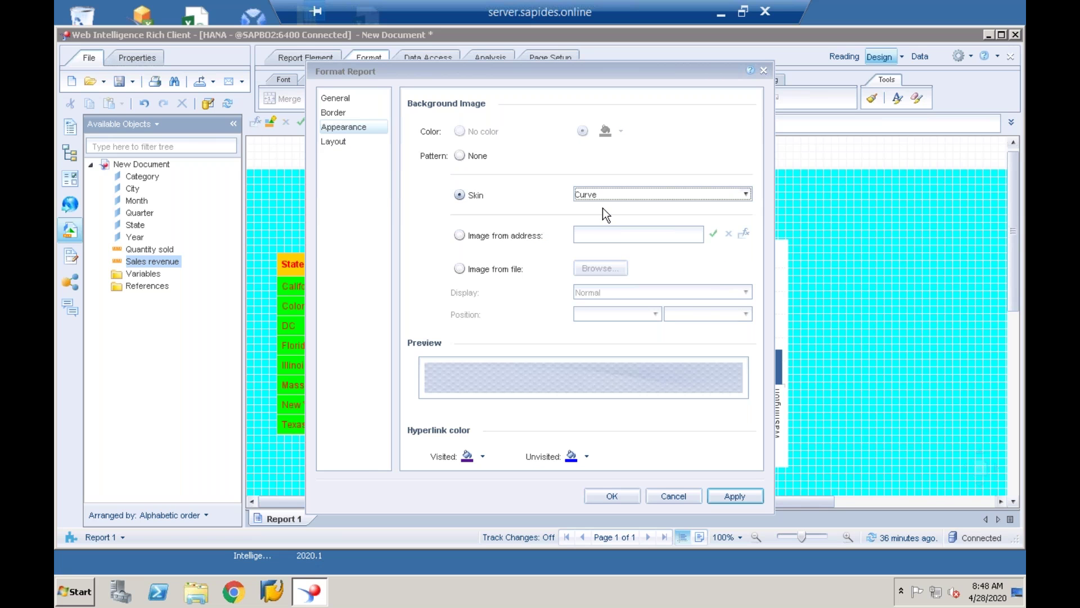
{"action": "left_click", "coordinate": [609, 493]}
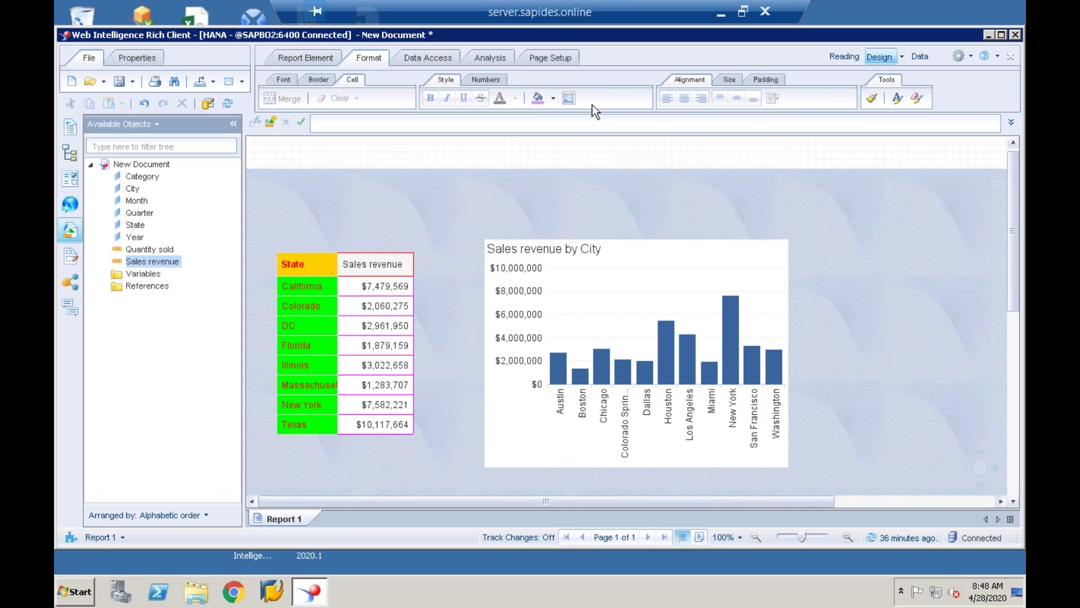
Set the report background to an image from file and browse the desktop's Sales_Files folder for a picture.
{"action": "left_click", "coordinate": [569, 96]}
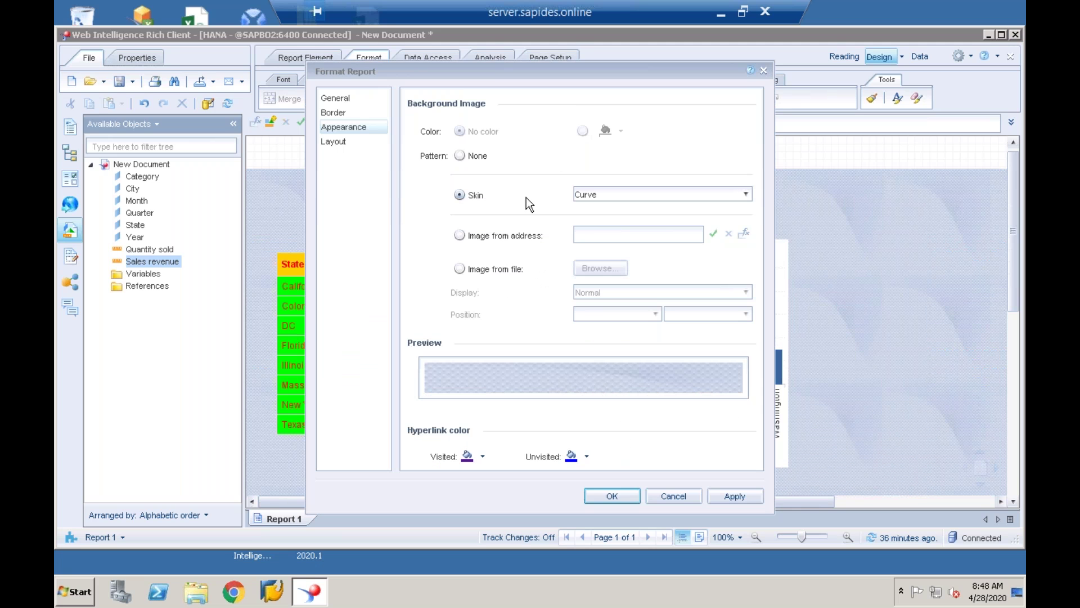
{"action": "left_click", "coordinate": [501, 270]}
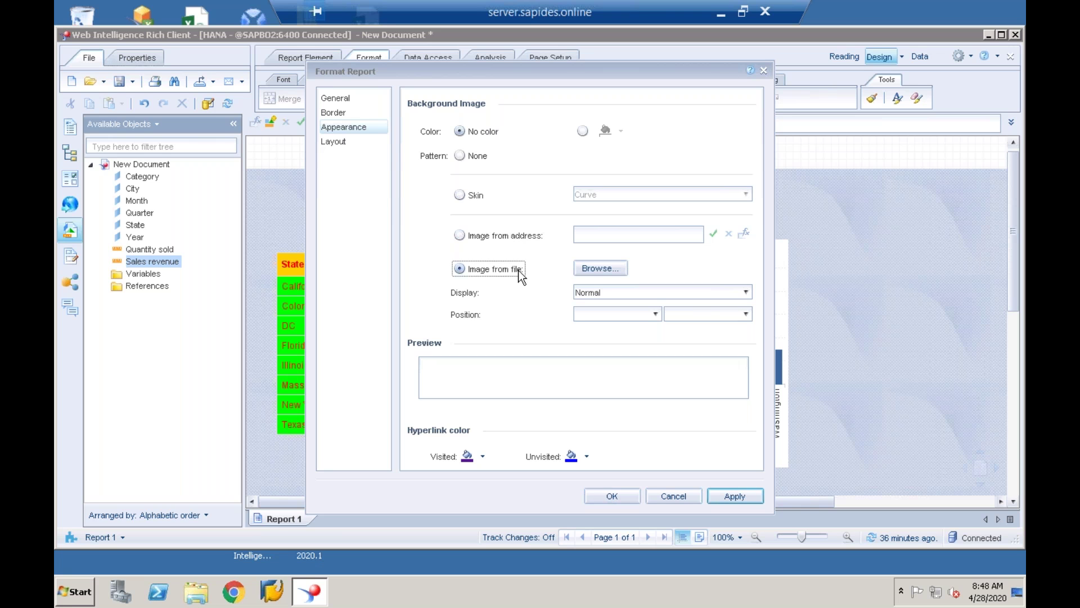
{"action": "left_click", "coordinate": [589, 268]}
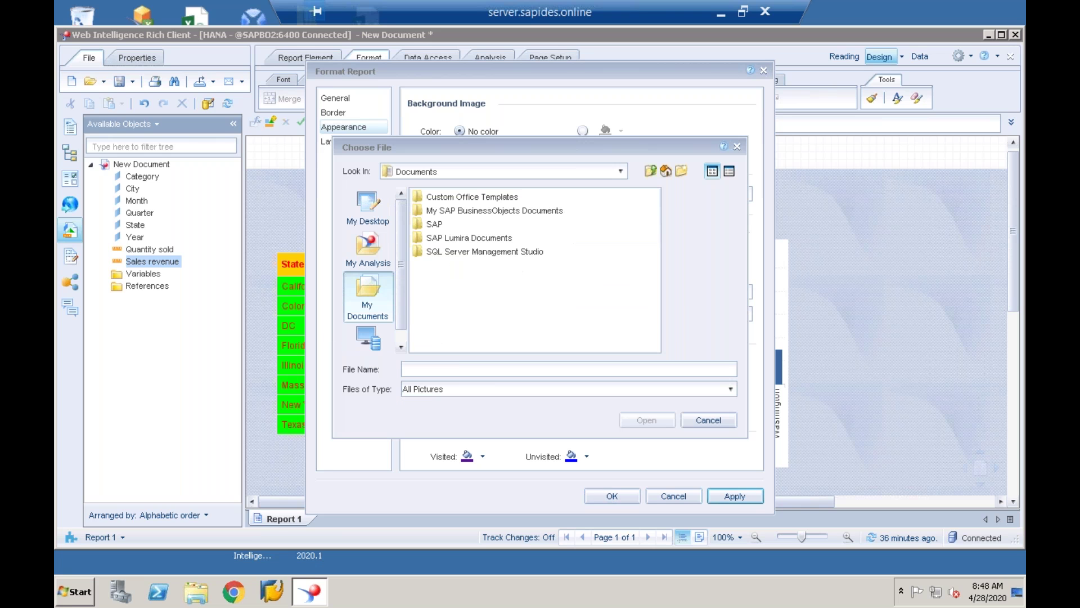
{"action": "left_click", "coordinate": [376, 207]}
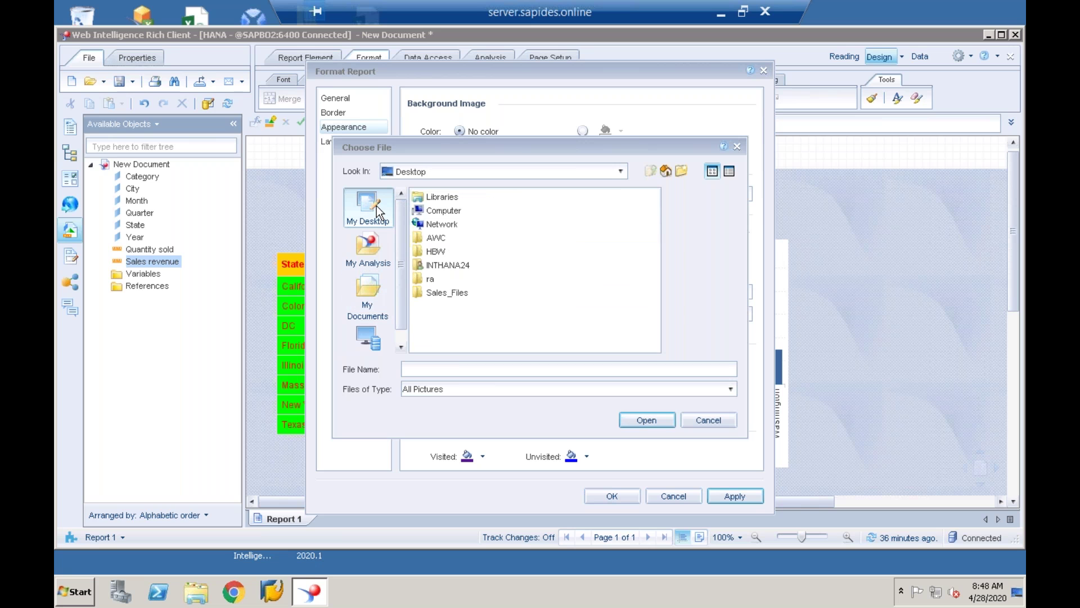
{"action": "double_click", "coordinate": [455, 292]}
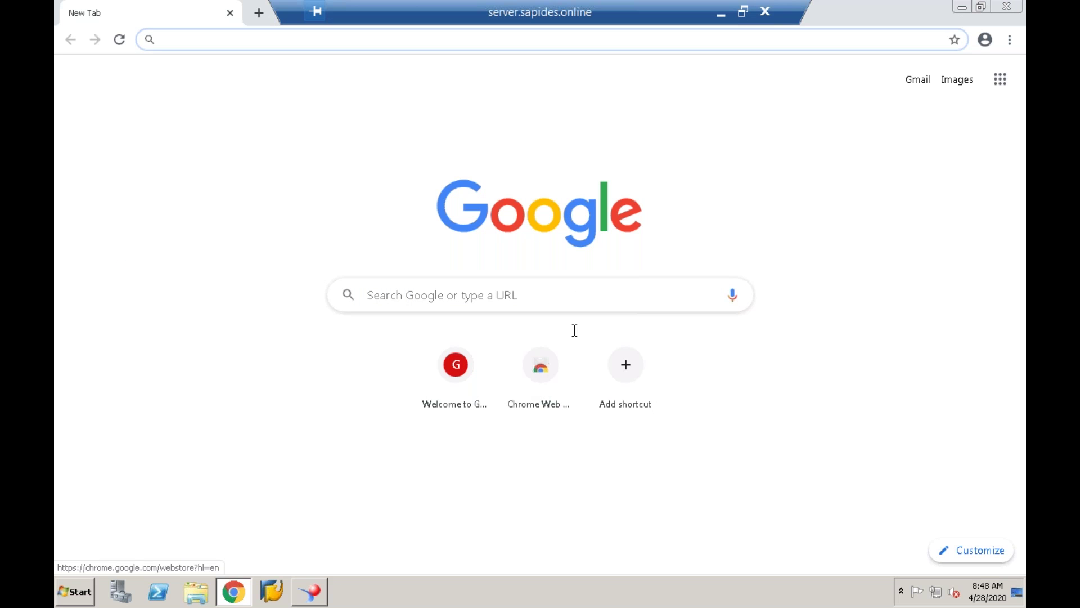
Search Google Images for "sap".
{"action": "left_click", "coordinate": [505, 298]}
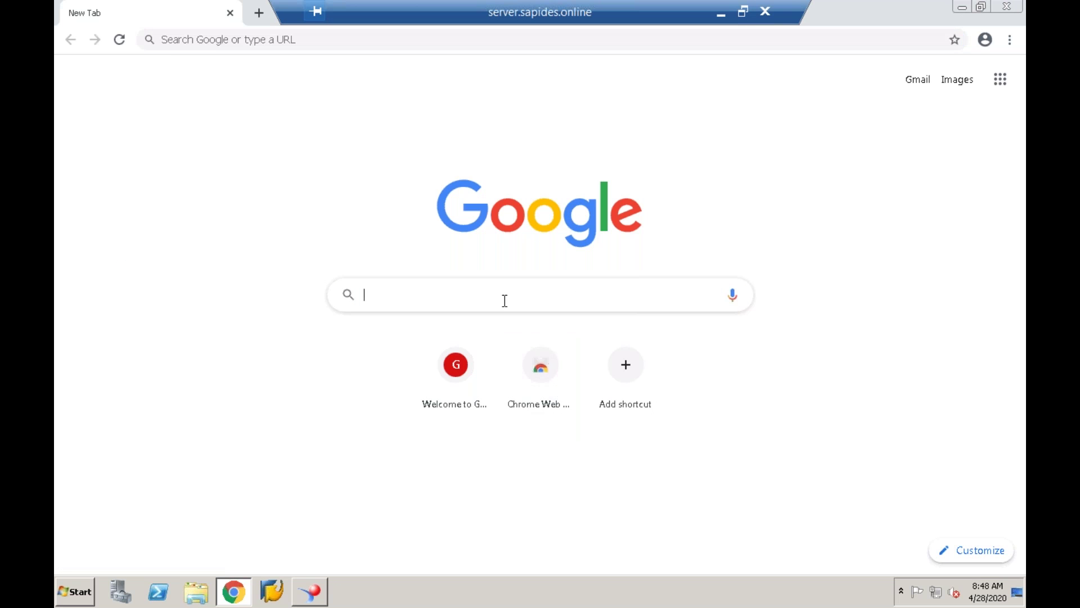
{"action": "type", "text": "sap"}
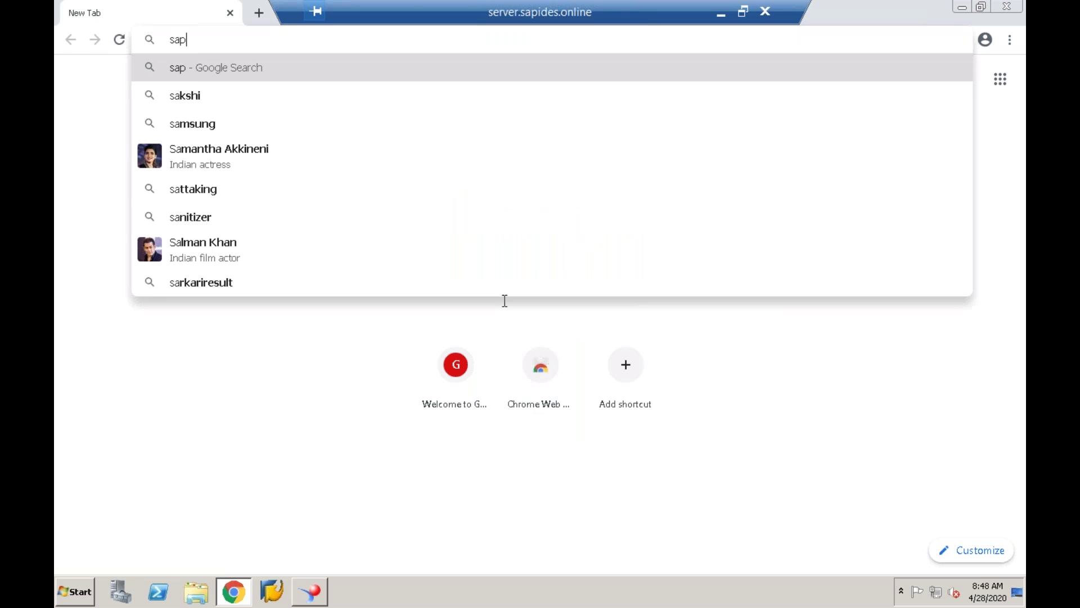
{"action": "key", "text": "Return"}
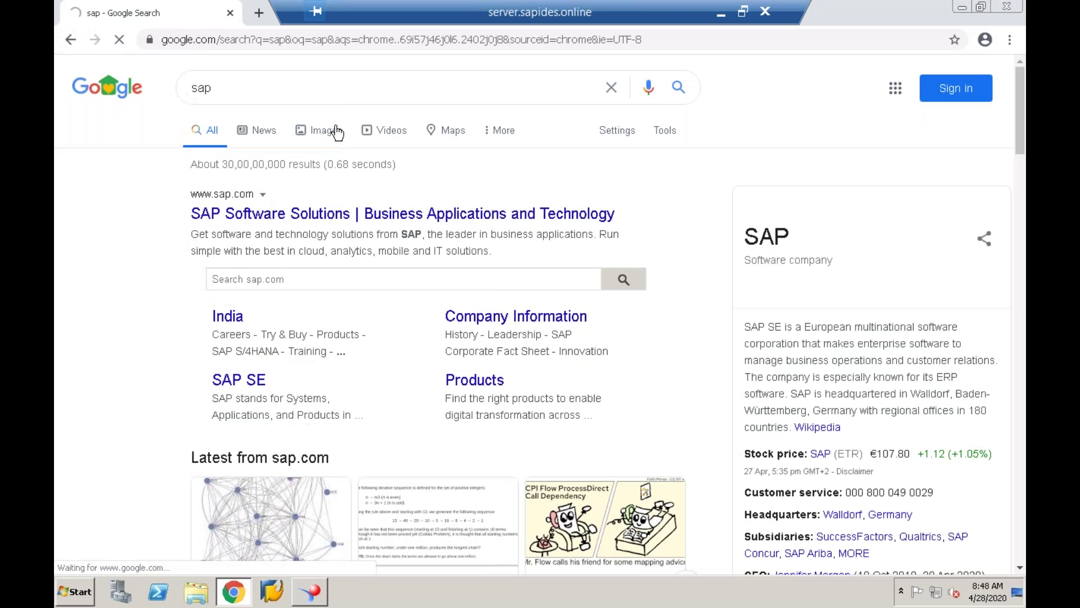
{"action": "left_click", "coordinate": [336, 132]}
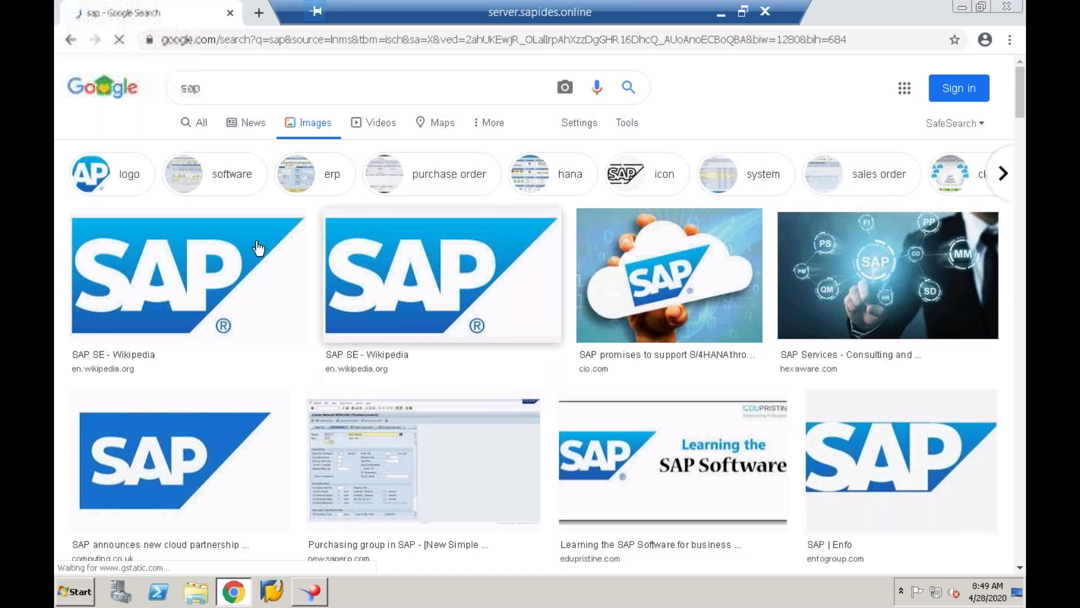
Try to save the SAP cloud picture from the image results and check the Downloads folder for it.
{"action": "right_click", "coordinate": [628, 250]}
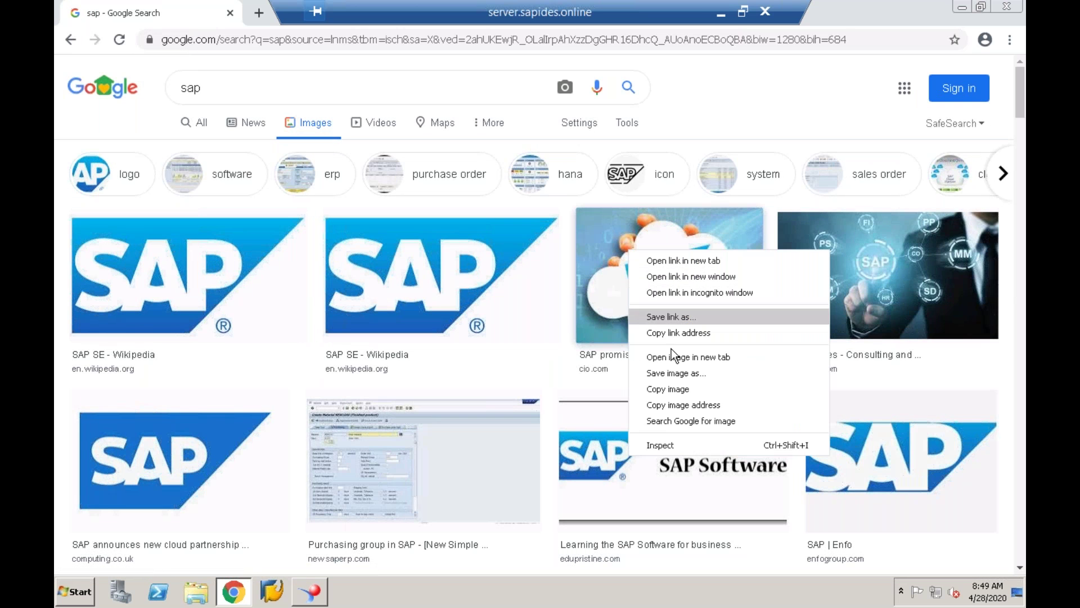
{"action": "left_click", "coordinate": [683, 373]}
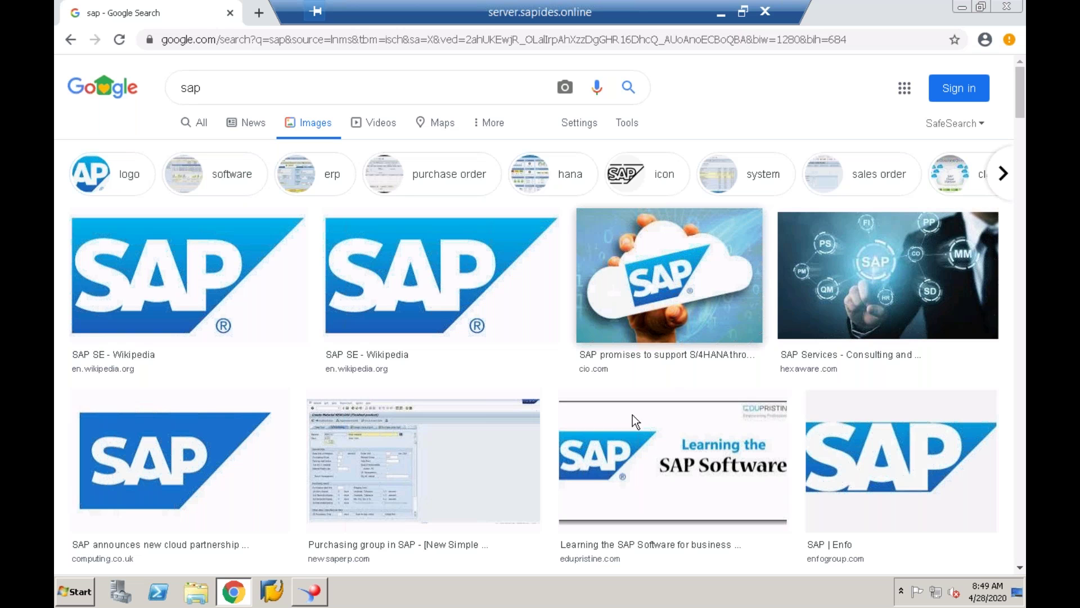
{"action": "left_click", "coordinate": [209, 591]}
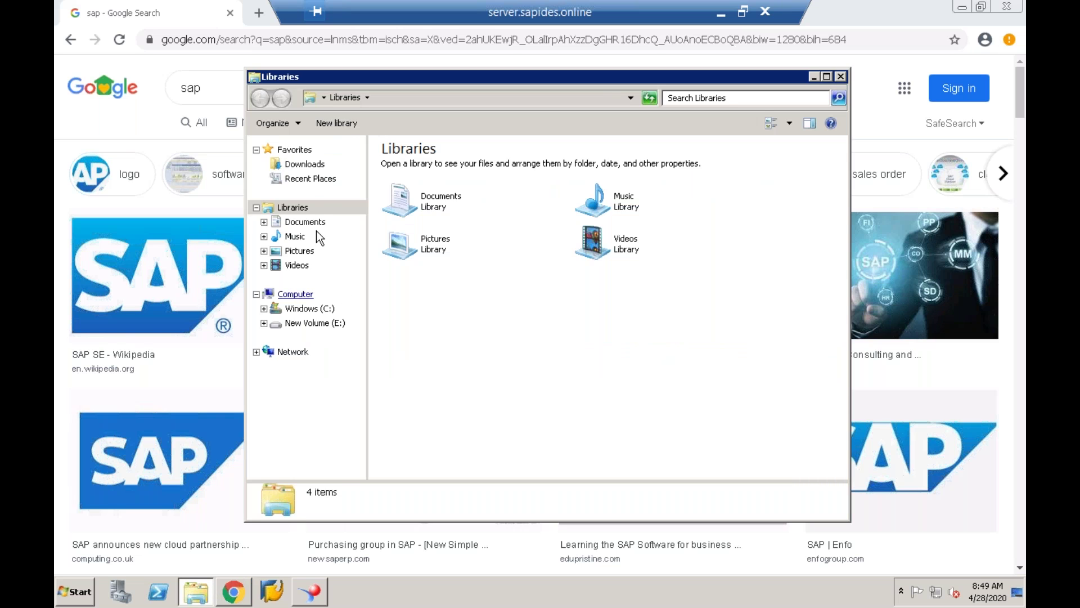
{"action": "left_click", "coordinate": [309, 165]}
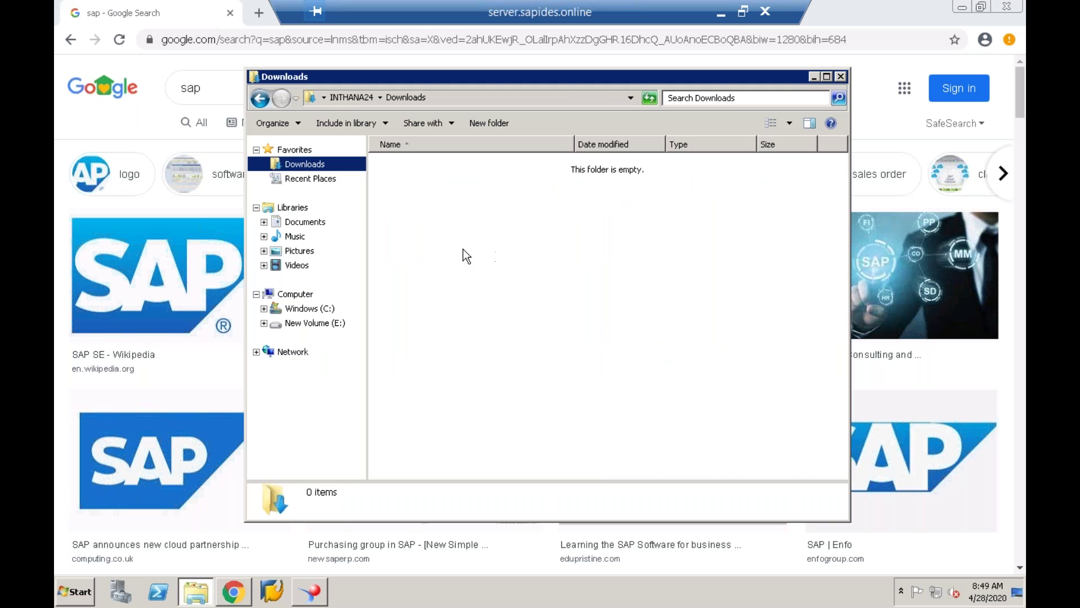
Save the first SAP logo image to the Downloads folder as a JPEG named download.
{"action": "right_click", "coordinate": [192, 245]}
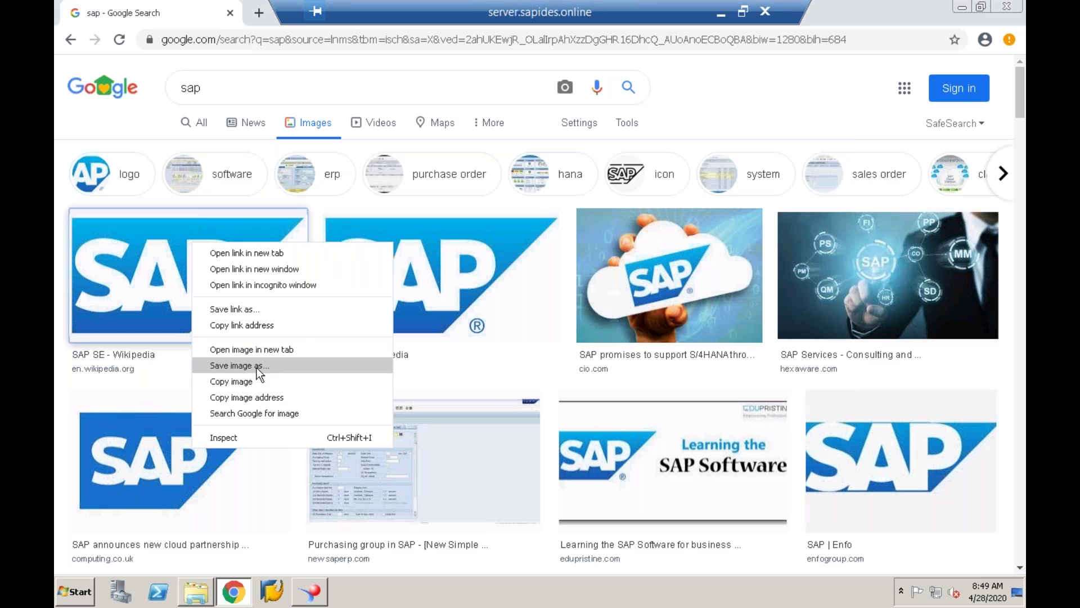
{"action": "left_click", "coordinate": [259, 365]}
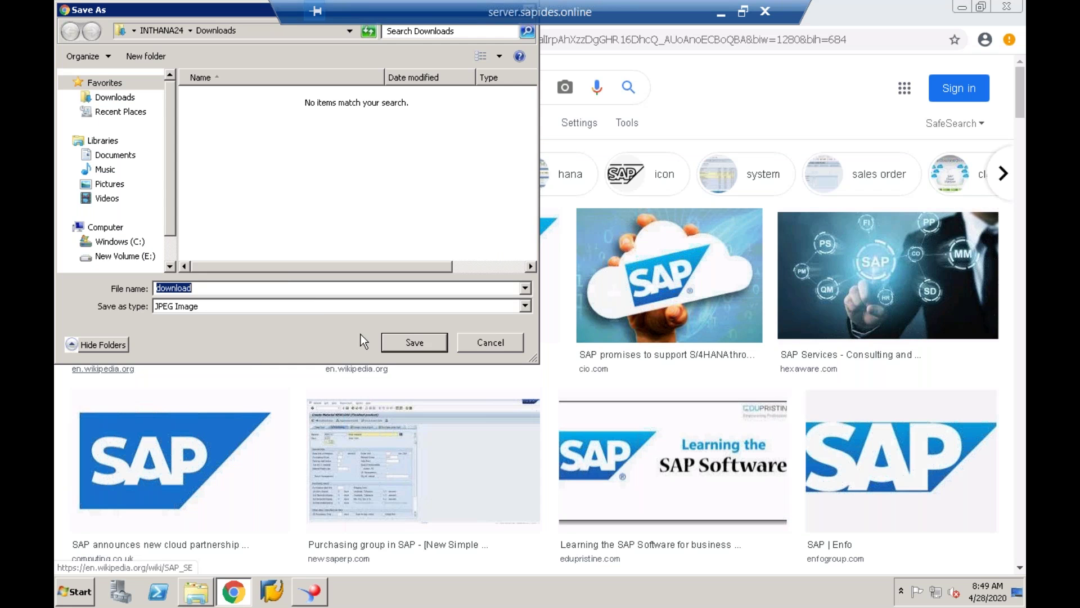
{"action": "left_click", "coordinate": [410, 341]}
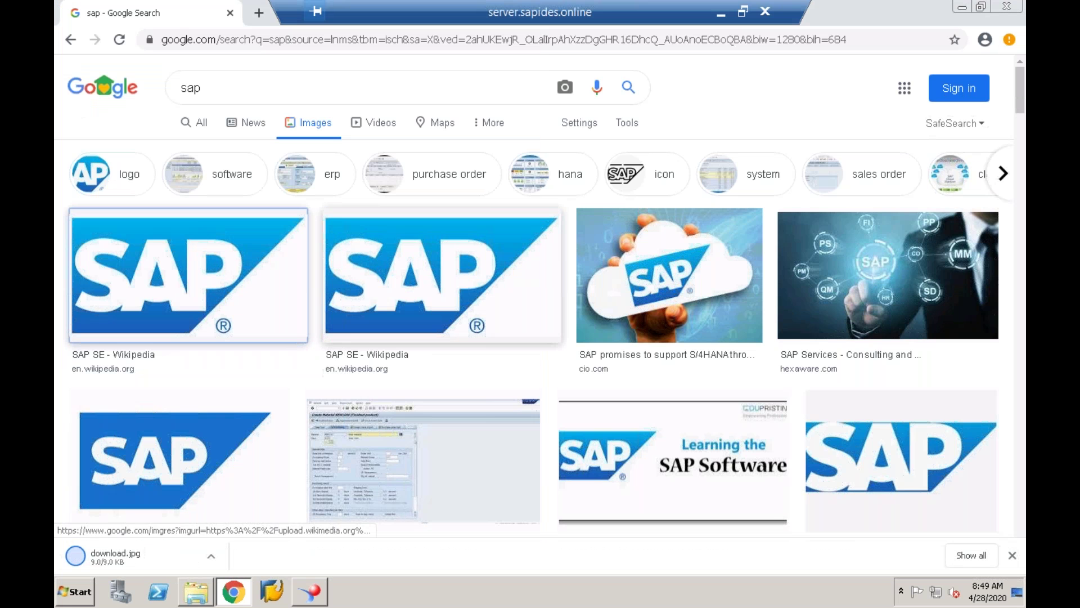
Switch back to Web Intelligence and browse the desktop, the computer's drives and Windows (C:) for the saved image.
{"action": "left_click", "coordinate": [309, 590]}
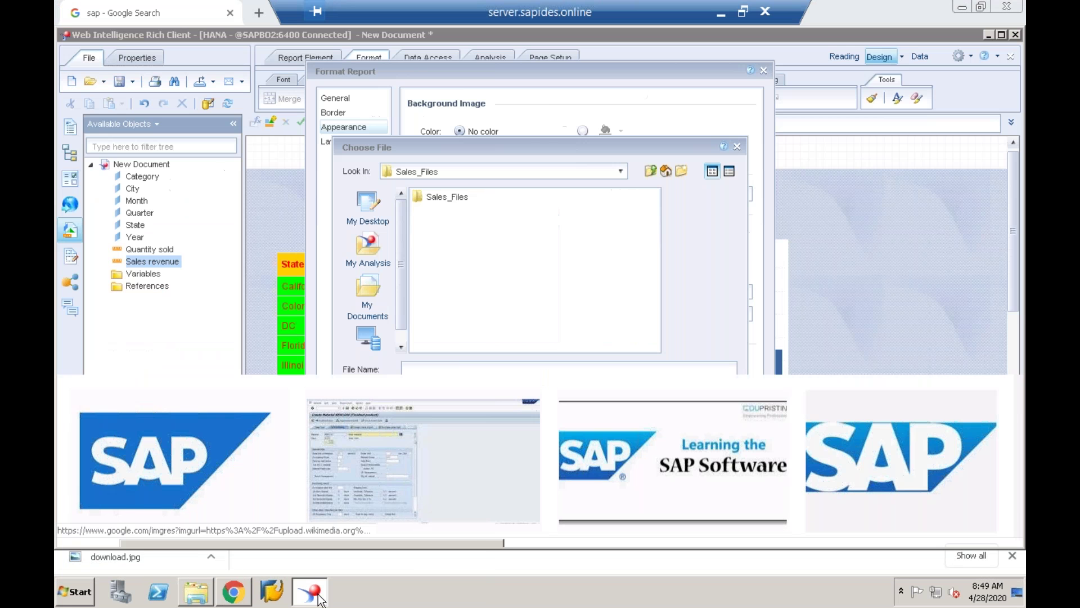
{"action": "left_click", "coordinate": [380, 214]}
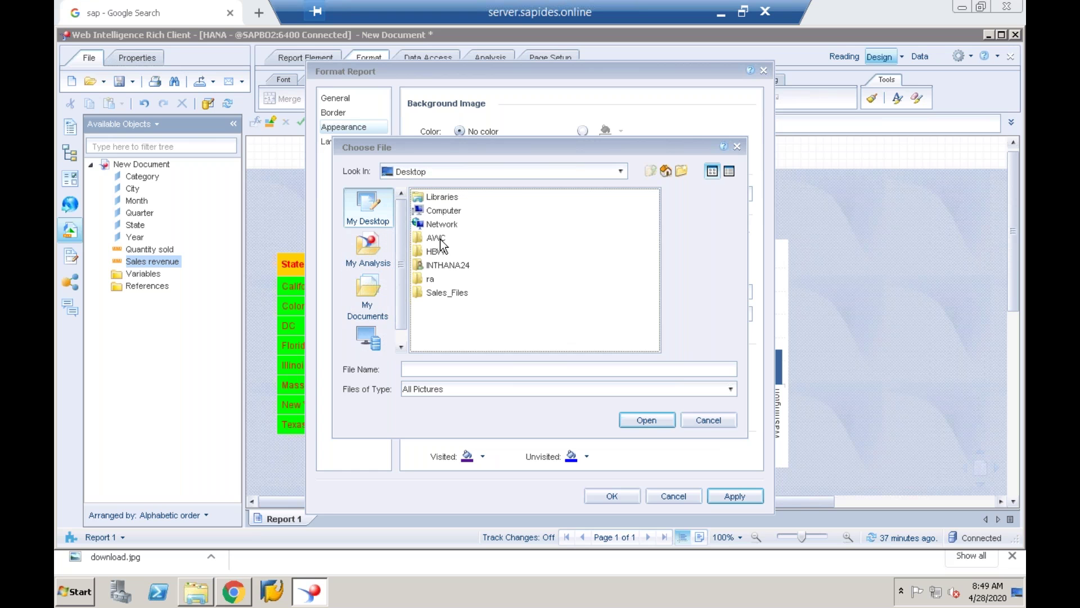
{"action": "double_click", "coordinate": [457, 211]}
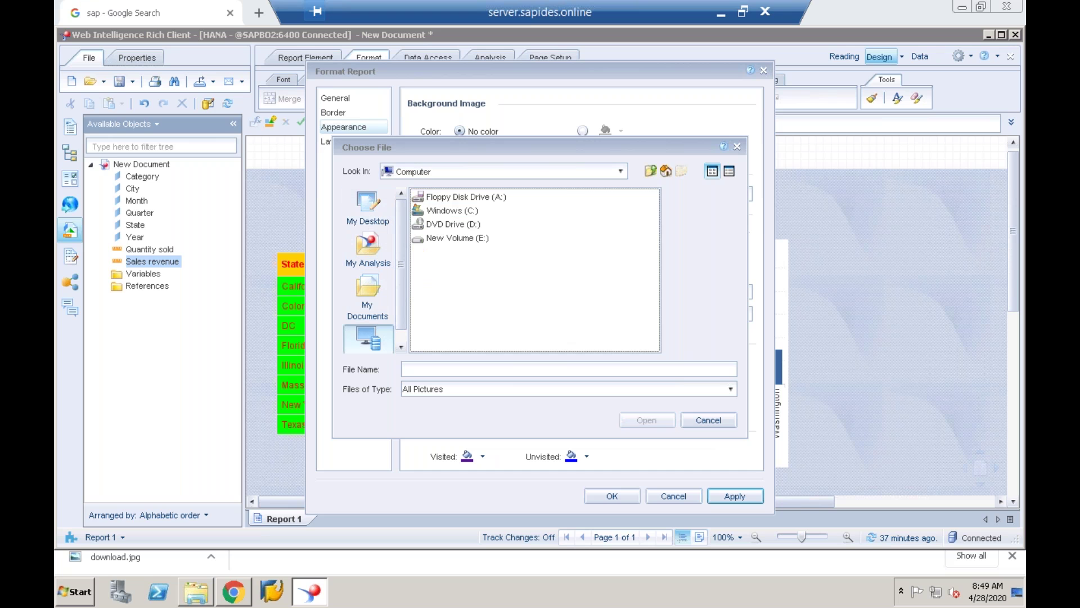
{"action": "double_click", "coordinate": [451, 210]}
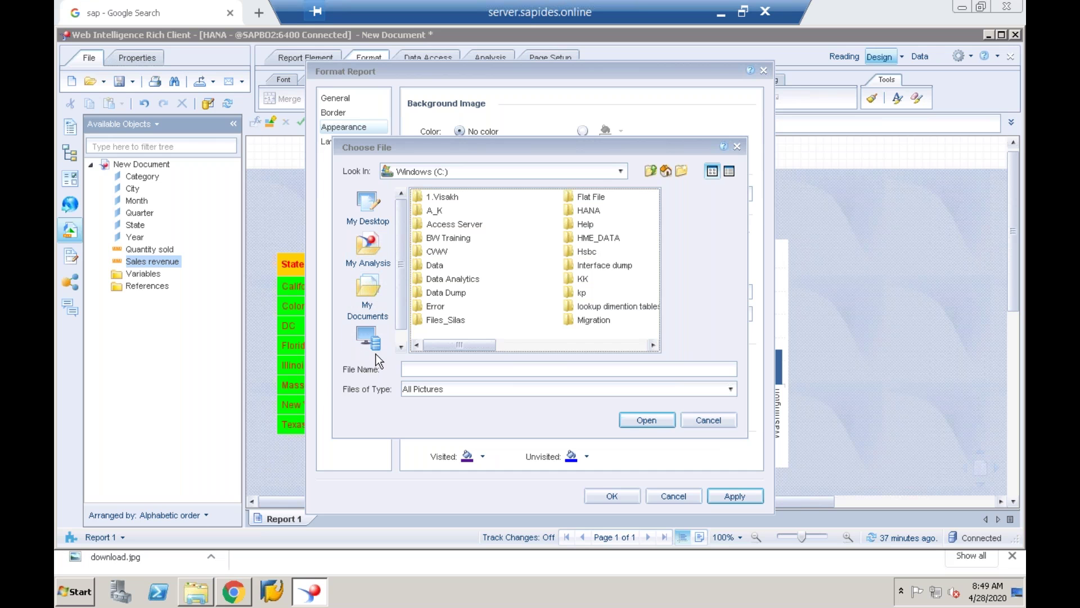
{"action": "left_click_drag", "start_coordinate": [400, 281], "coordinate": [394, 341]}
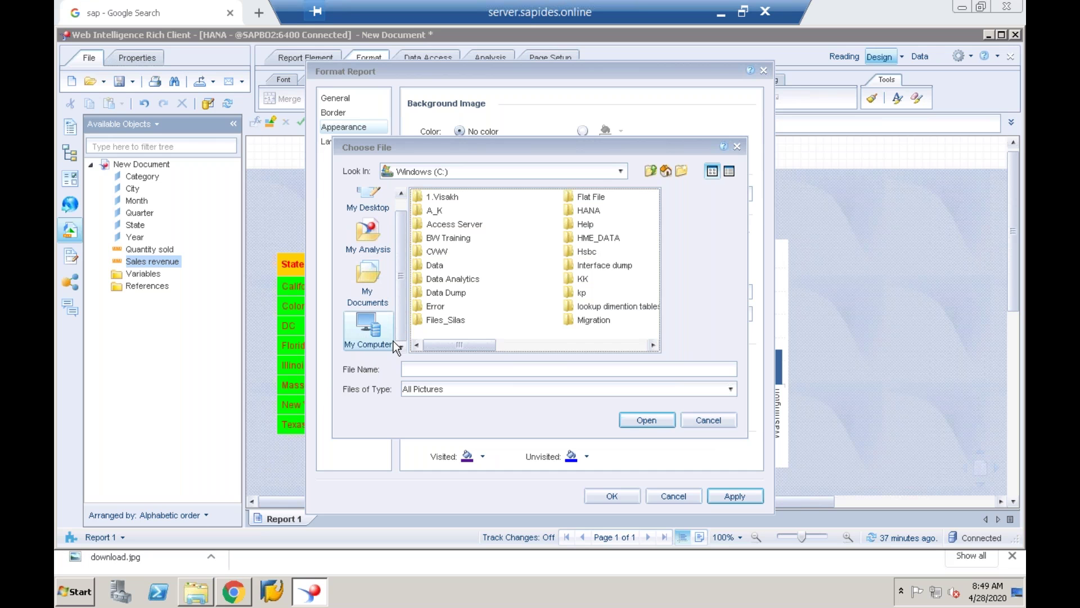
{"action": "left_click", "coordinate": [385, 335]}
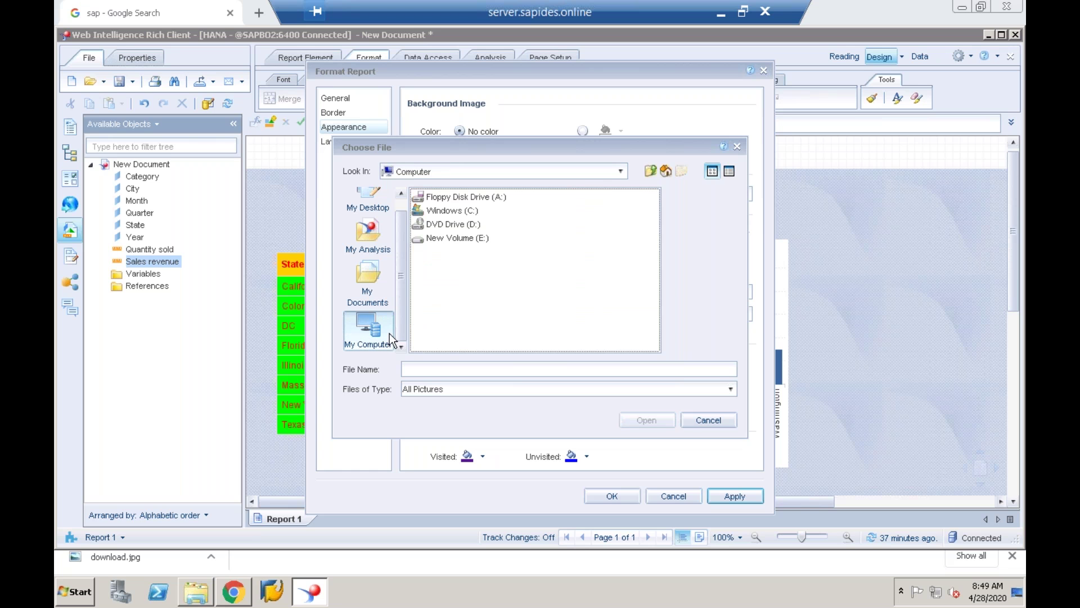
Switch to Windows Explorer, copy the download image from the Downloads folder and open the Data folder on Windows (C:).
{"action": "left_click", "coordinate": [197, 590]}
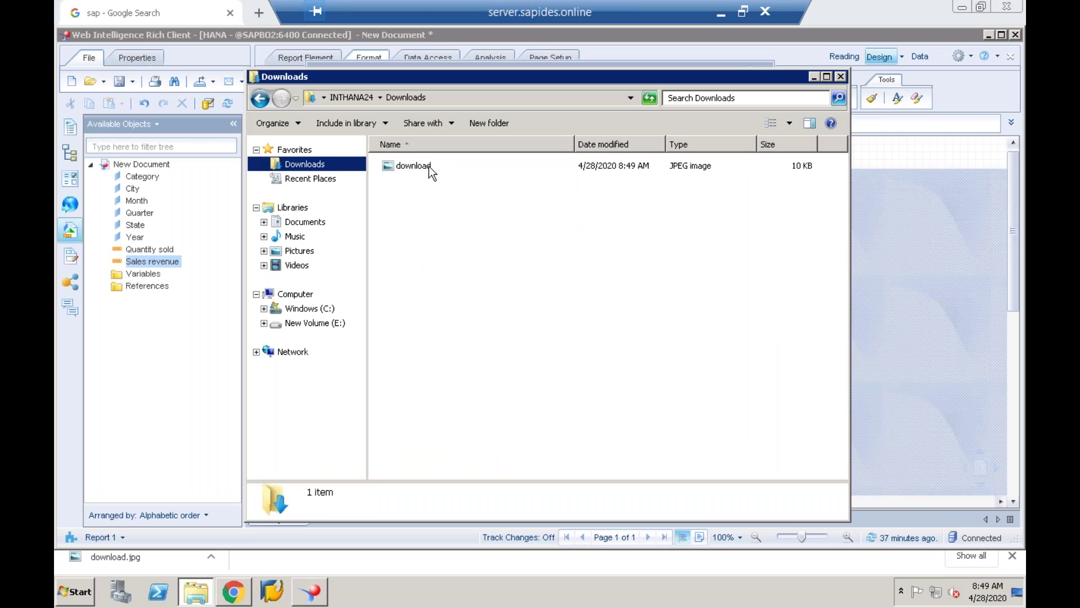
{"action": "left_click", "coordinate": [429, 167]}
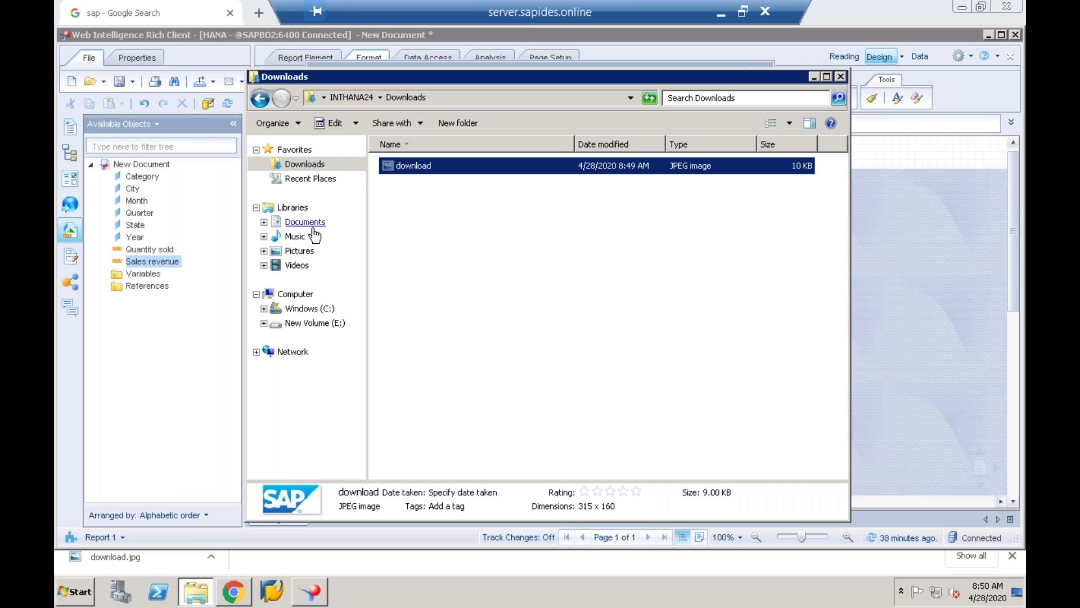
{"action": "left_click", "coordinate": [310, 312]}
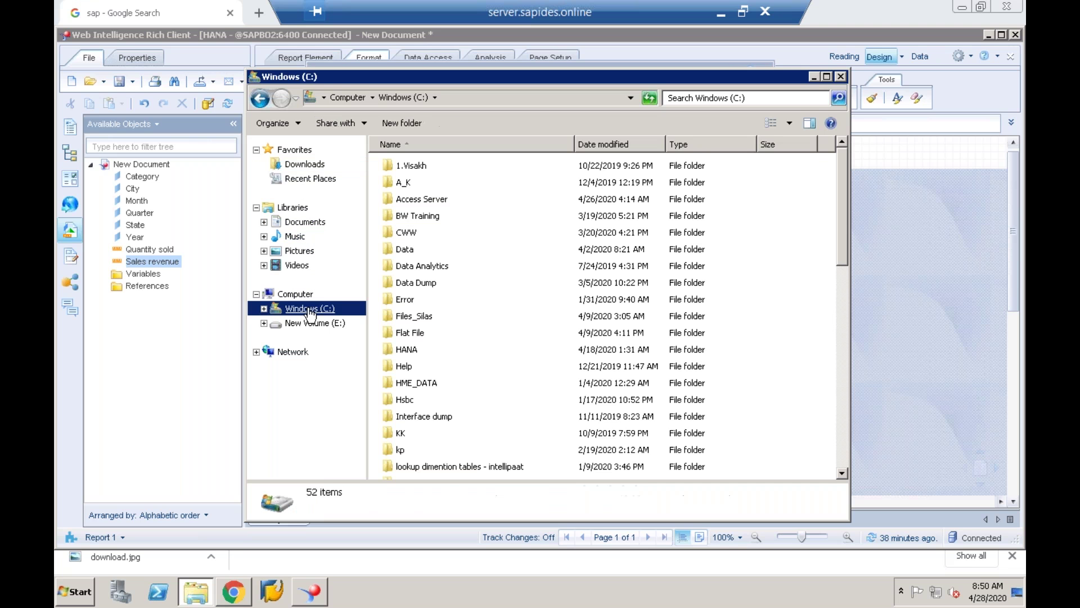
{"action": "double_click", "coordinate": [417, 247]}
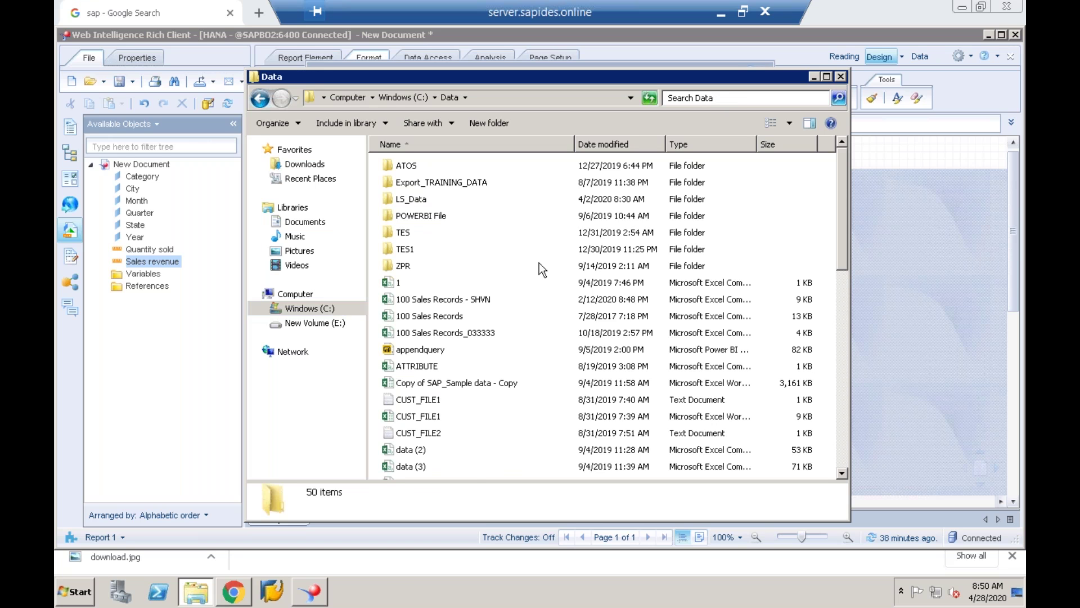
Paste the copied download image onto the desktop and return to the Choose File dialog in Web Intelligence.
{"action": "right_click", "coordinate": [394, 583]}
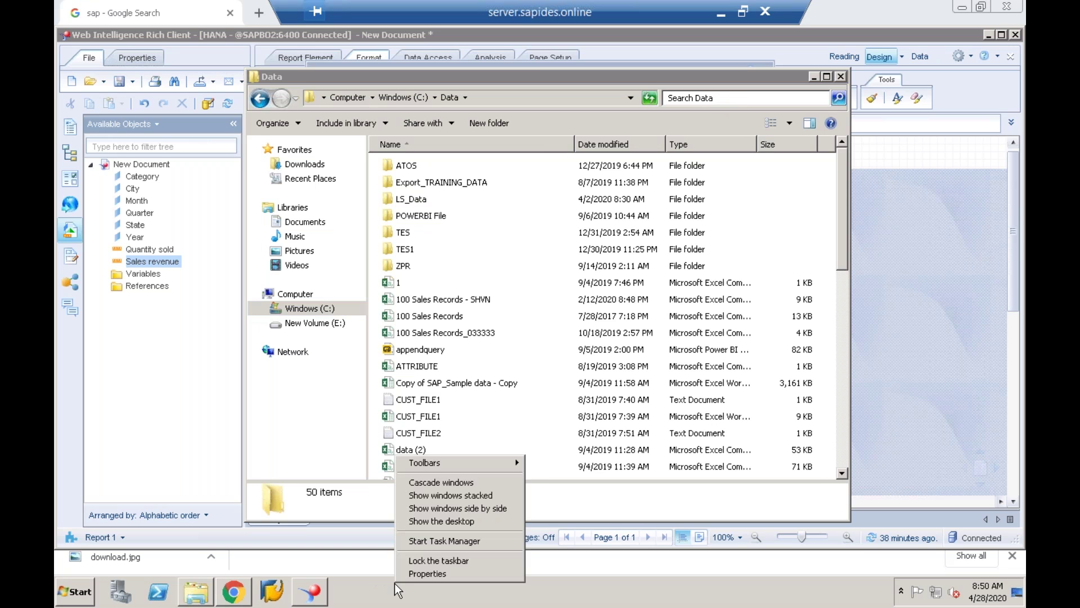
{"action": "left_click", "coordinate": [441, 521]}
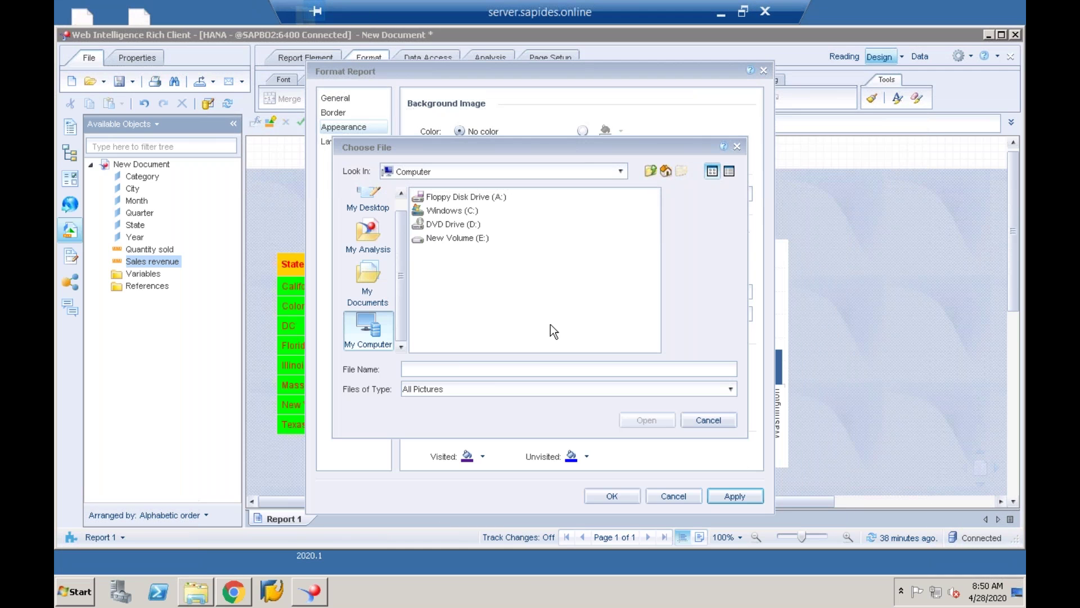
{"action": "right_click", "coordinate": [545, 252]}
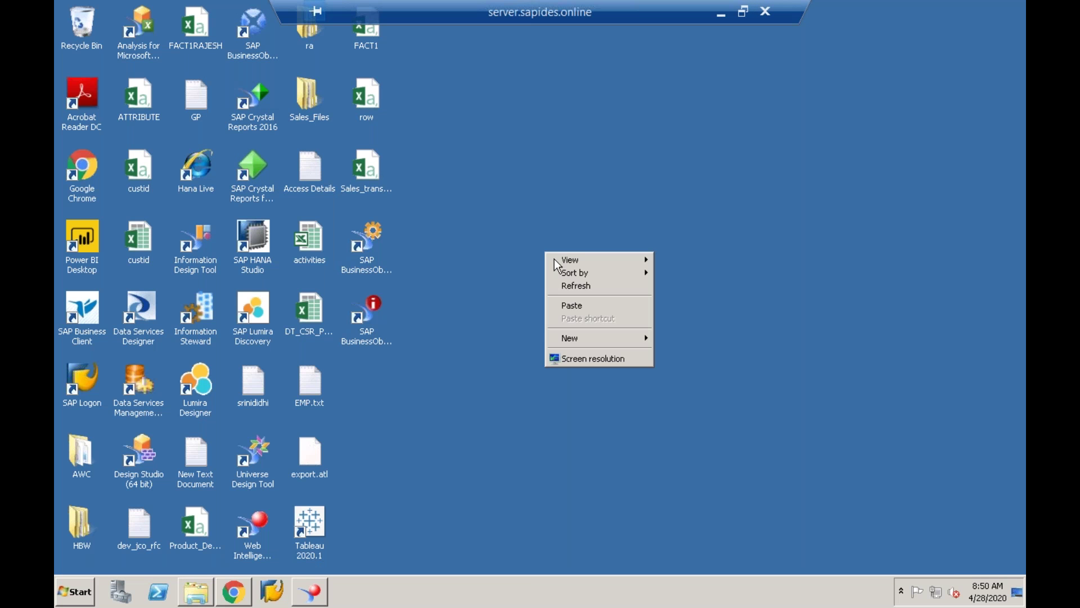
{"action": "left_click", "coordinate": [577, 302]}
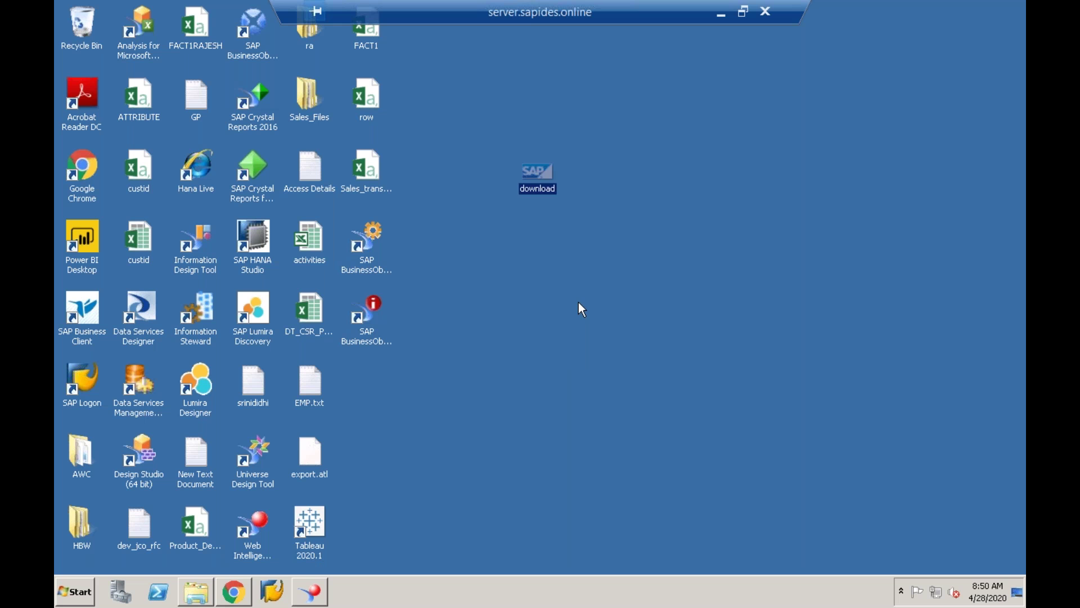
{"action": "left_click", "coordinate": [313, 589]}
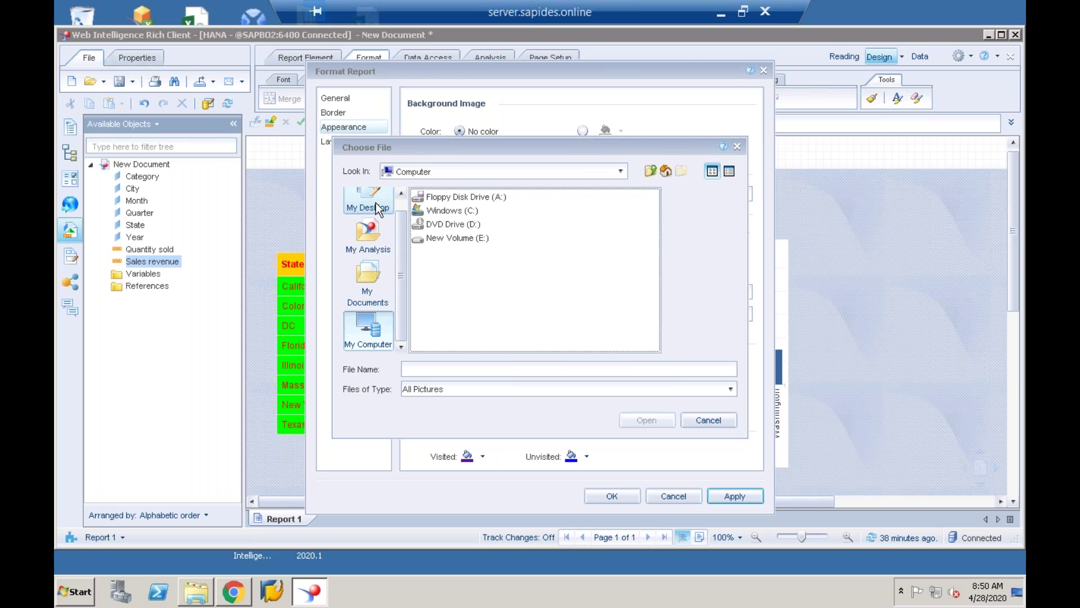
Load the download image from the desktop as the report's background and apply it with Normal display.
{"action": "left_click", "coordinate": [376, 203]}
{"action": "double_click", "coordinate": [441, 306]}
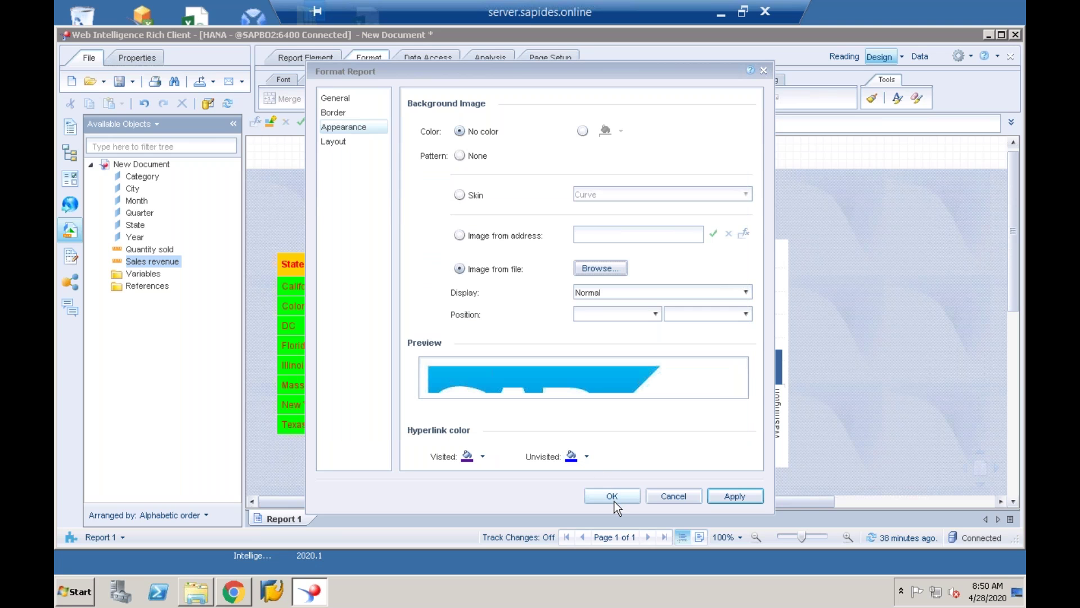
{"action": "left_click", "coordinate": [614, 501]}
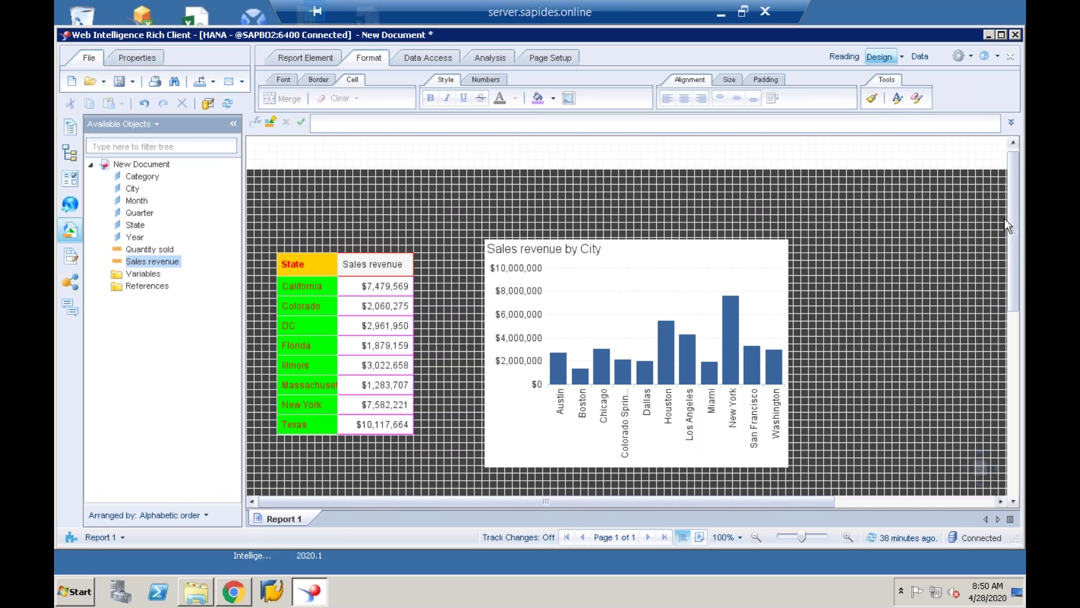
{"action": "left_click_drag", "start_coordinate": [1017, 218], "coordinate": [1016, 363]}
{"action": "left_click_drag", "start_coordinate": [1021, 290], "coordinate": [1020, 202]}
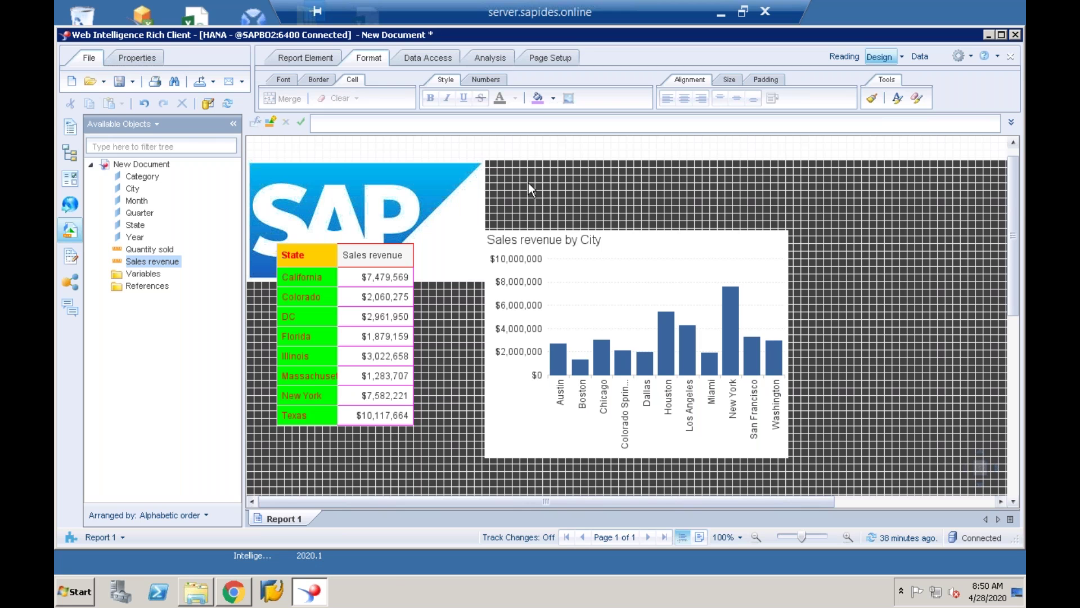
Review the report's layout, border and general format settings, and close them without changes.
{"action": "left_click", "coordinate": [569, 98]}
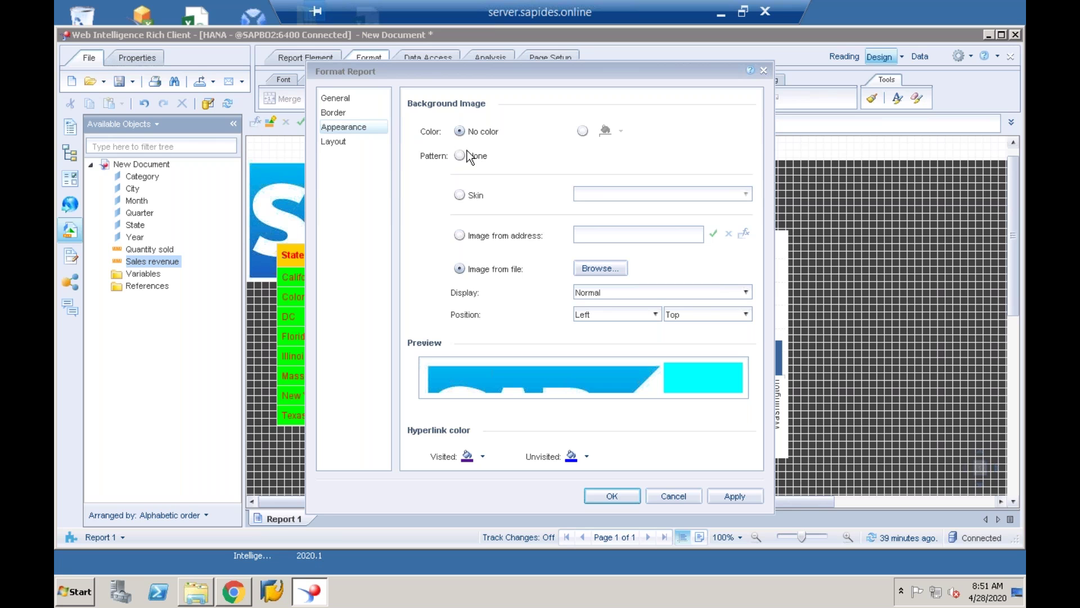
{"action": "left_click", "coordinate": [339, 144]}
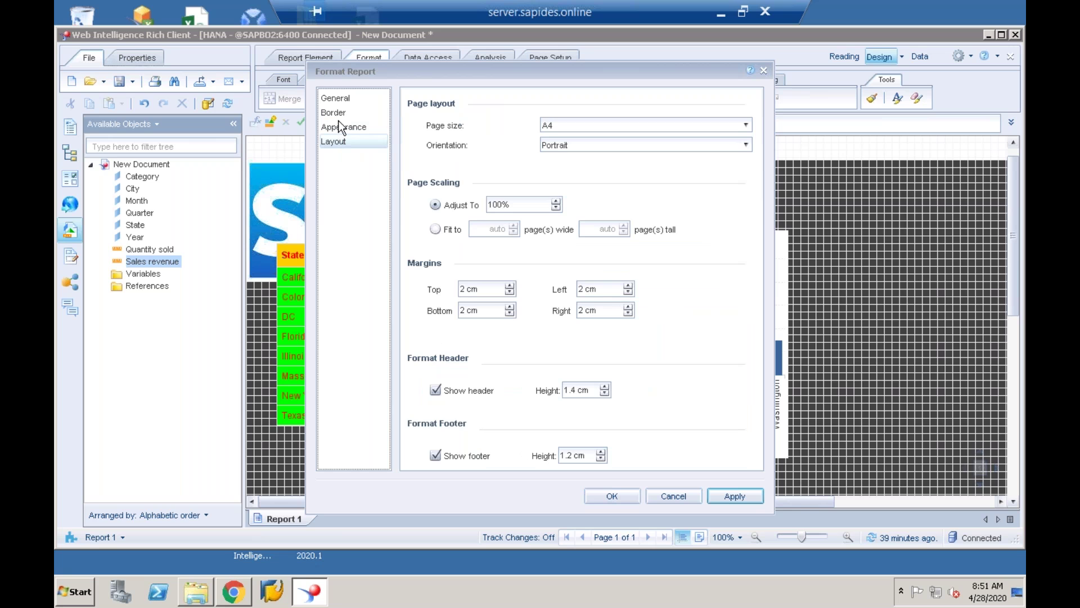
{"action": "left_click", "coordinate": [337, 113]}
{"action": "left_click", "coordinate": [338, 102]}
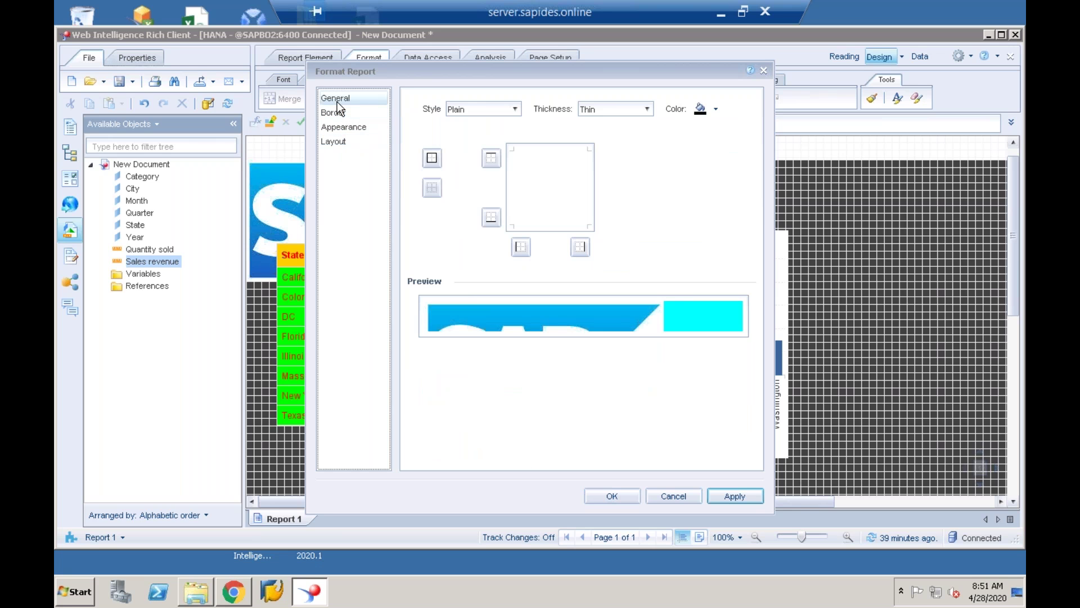
{"action": "left_click", "coordinate": [342, 114]}
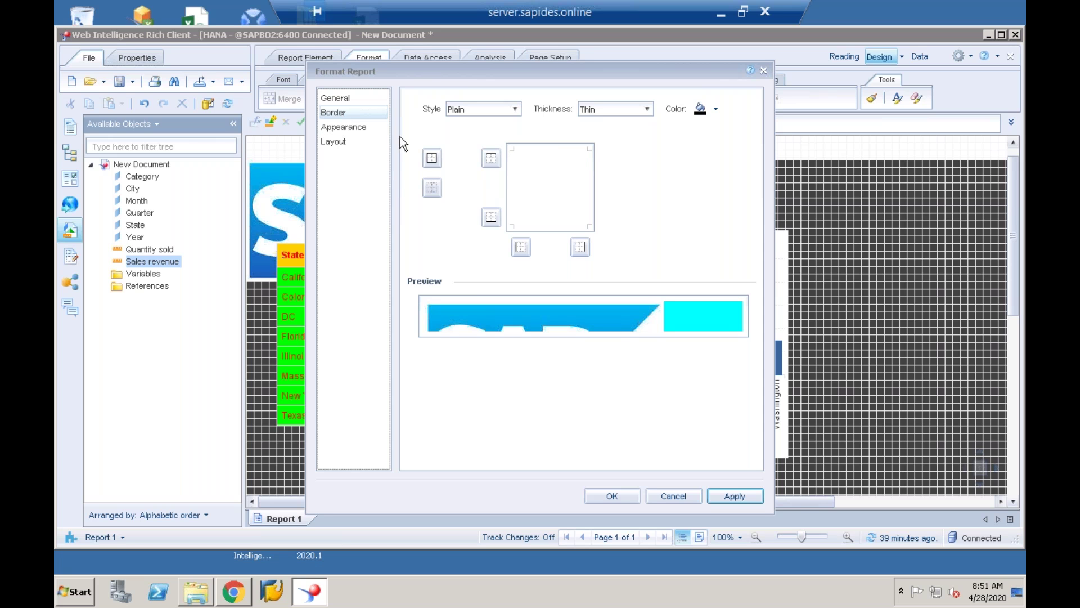
{"action": "left_click", "coordinate": [667, 496]}
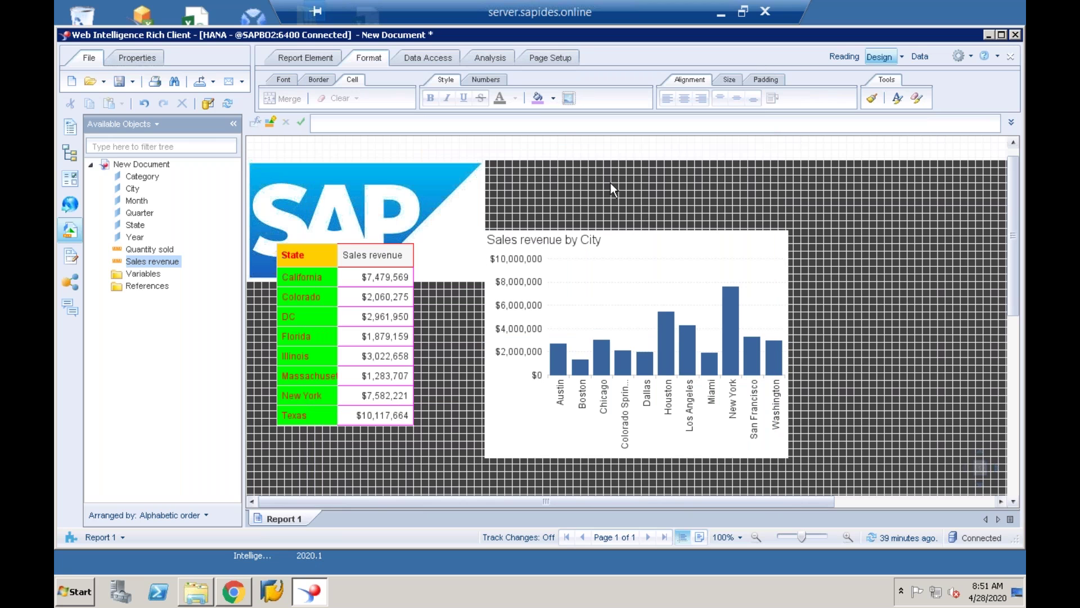
Try bright green as the report's background colour and settle on light green.
{"action": "left_click", "coordinate": [553, 98]}
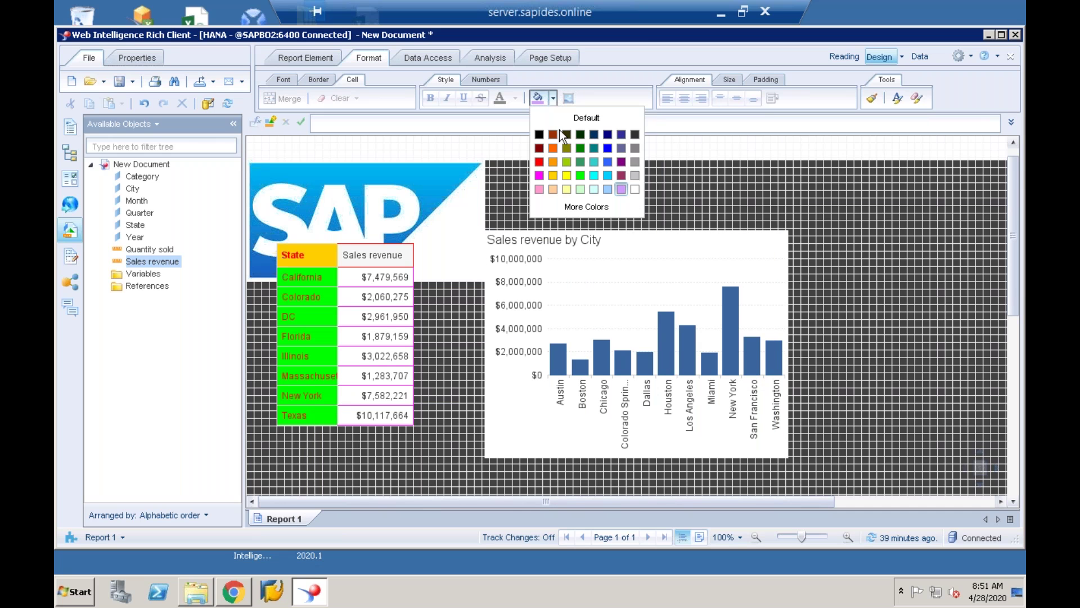
{"action": "left_click", "coordinate": [578, 177]}
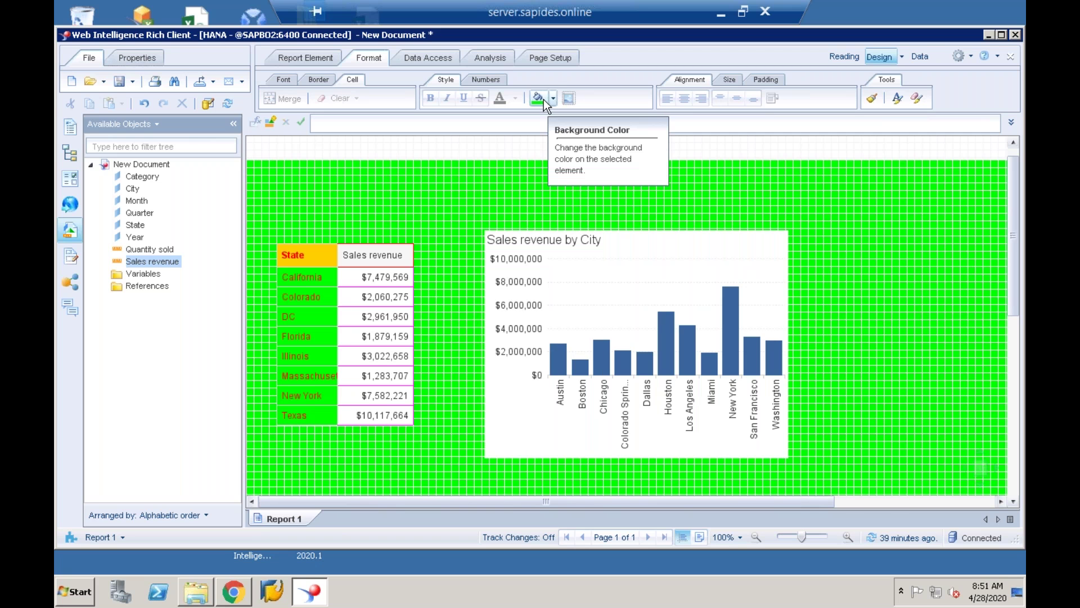
{"action": "left_click", "coordinate": [552, 99]}
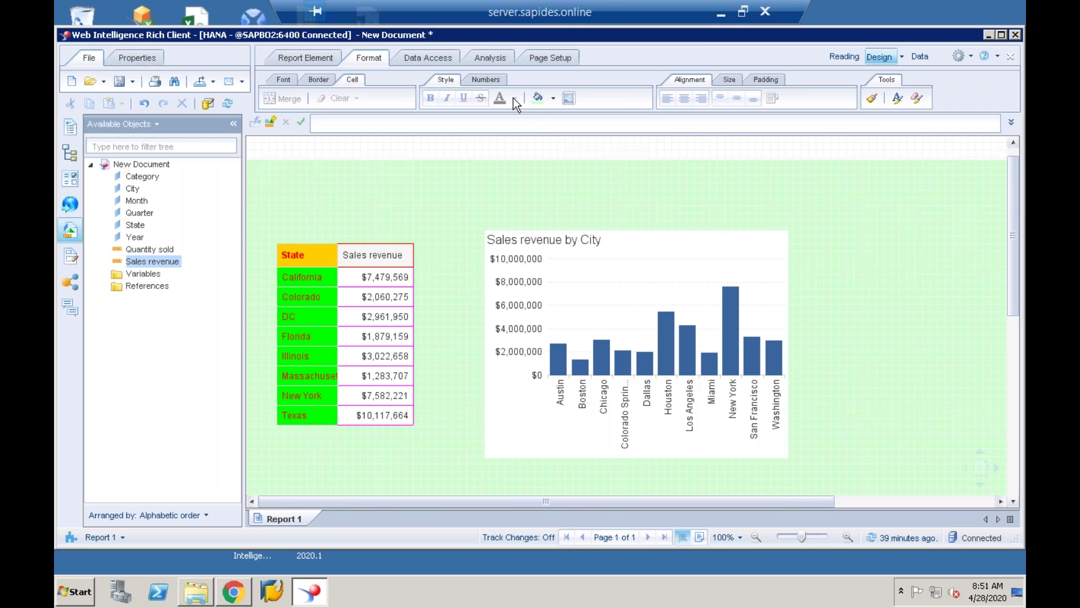
Align the Sales revenue values left, centred and finally right in the table.
{"action": "left_click", "coordinate": [501, 79]}
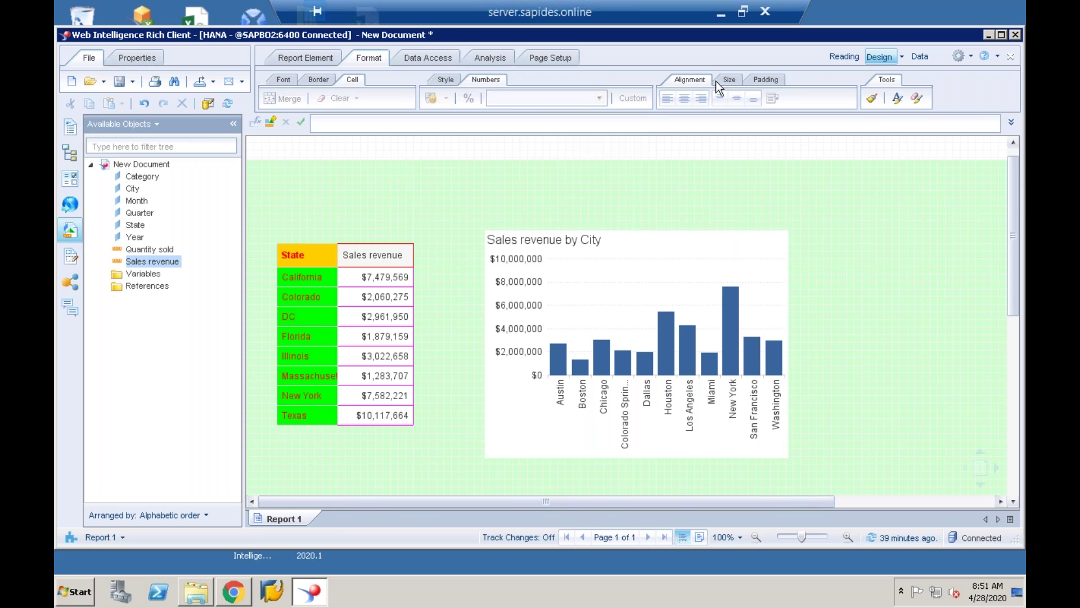
{"action": "left_click", "coordinate": [409, 264]}
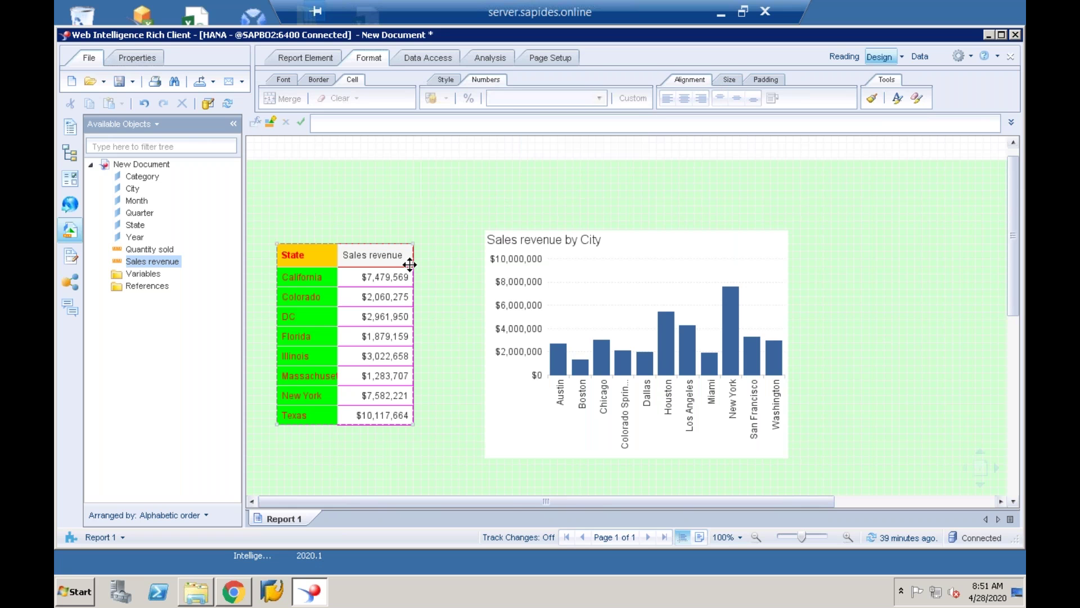
{"action": "left_click", "coordinate": [381, 275]}
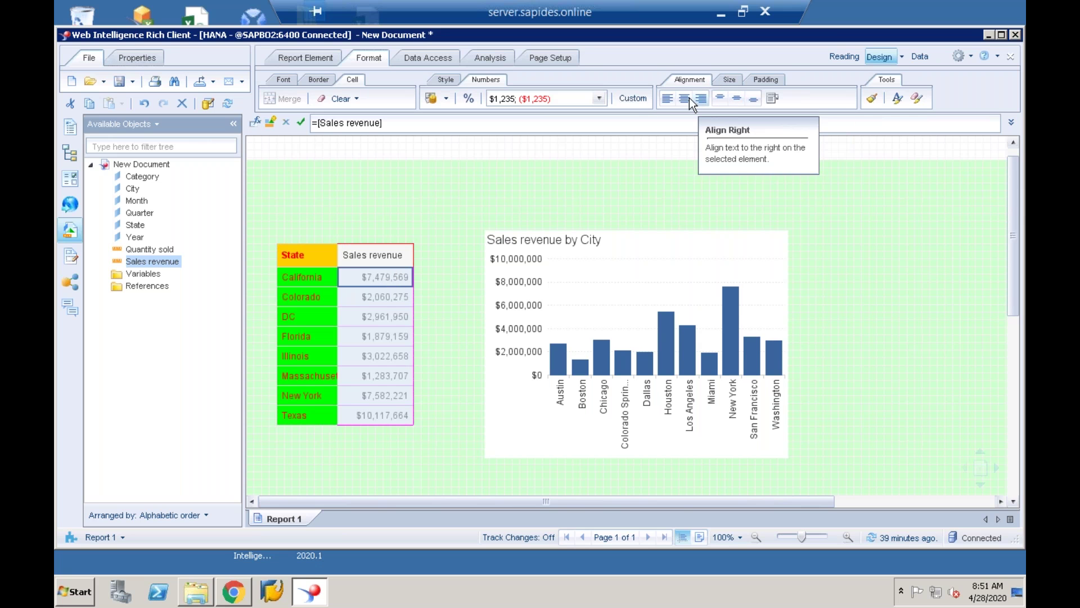
{"action": "left_click", "coordinate": [671, 102]}
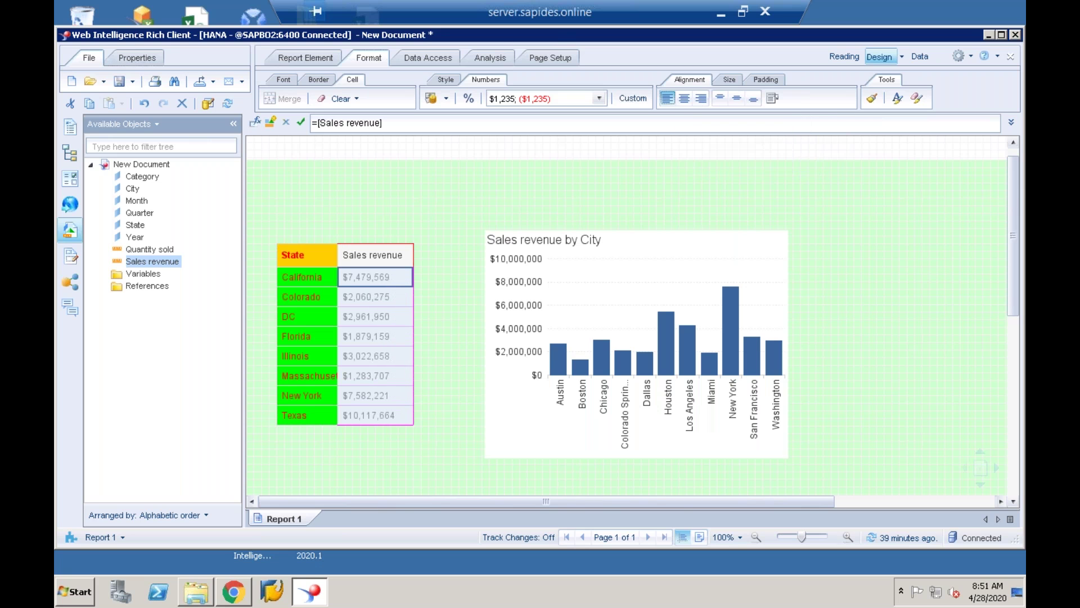
{"action": "left_click", "coordinate": [684, 99]}
{"action": "left_click", "coordinate": [705, 100]}
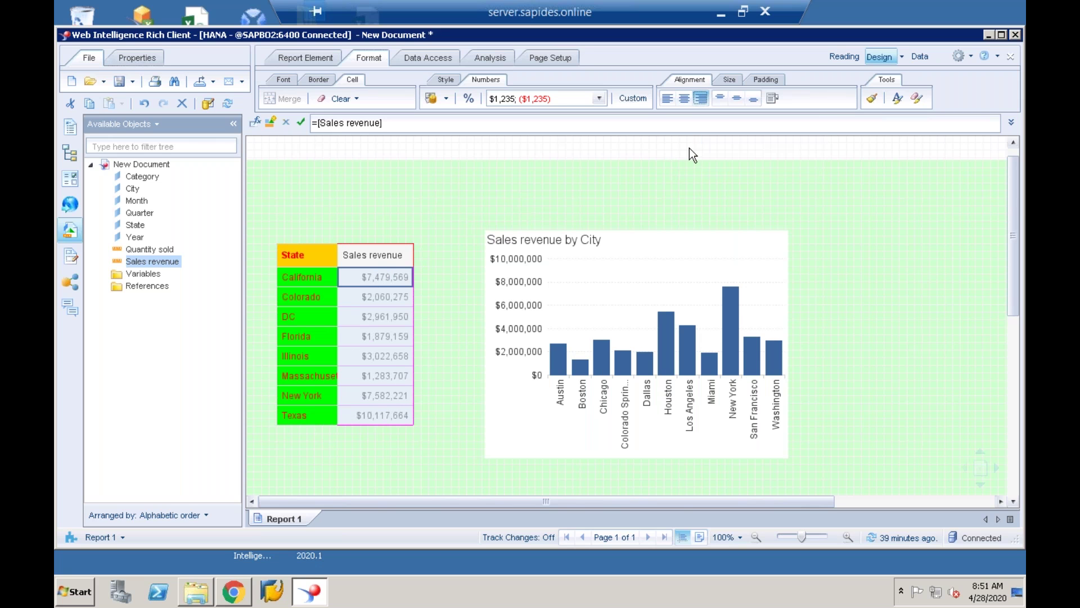
Try top, middle and bottom vertical alignment on the Sales revenue values and settle on middle.
{"action": "left_click", "coordinate": [720, 95]}
{"action": "left_click", "coordinate": [737, 99]}
{"action": "left_click", "coordinate": [754, 102]}
{"action": "left_click", "coordinate": [731, 99]}
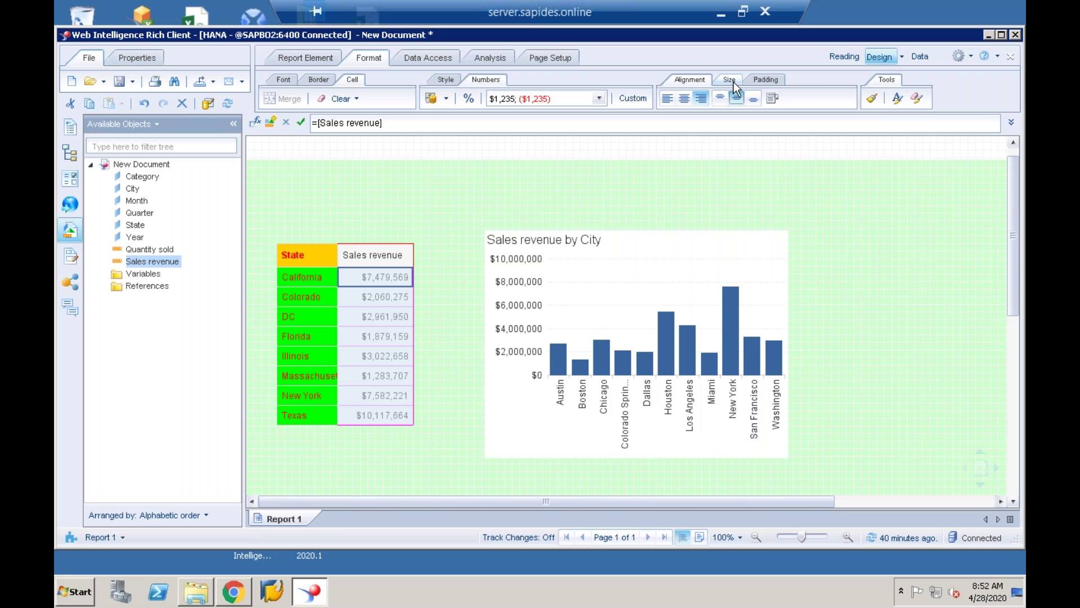
Check the width and height settings of the Sales revenue values and the padding of the Sales revenue header cell.
{"action": "left_click", "coordinate": [729, 80]}
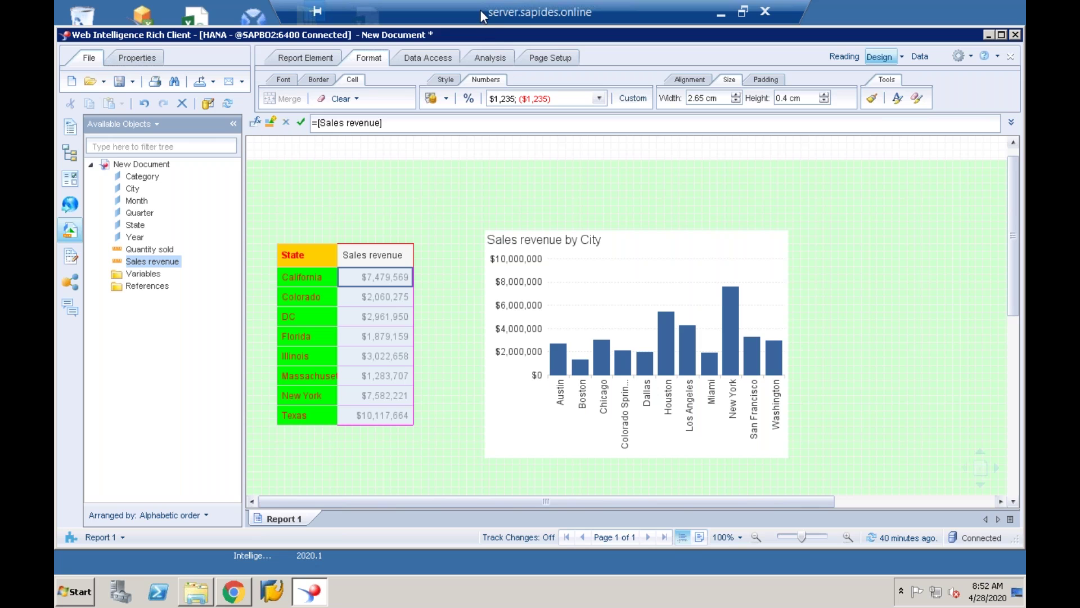
{"action": "left_click", "coordinate": [448, 227]}
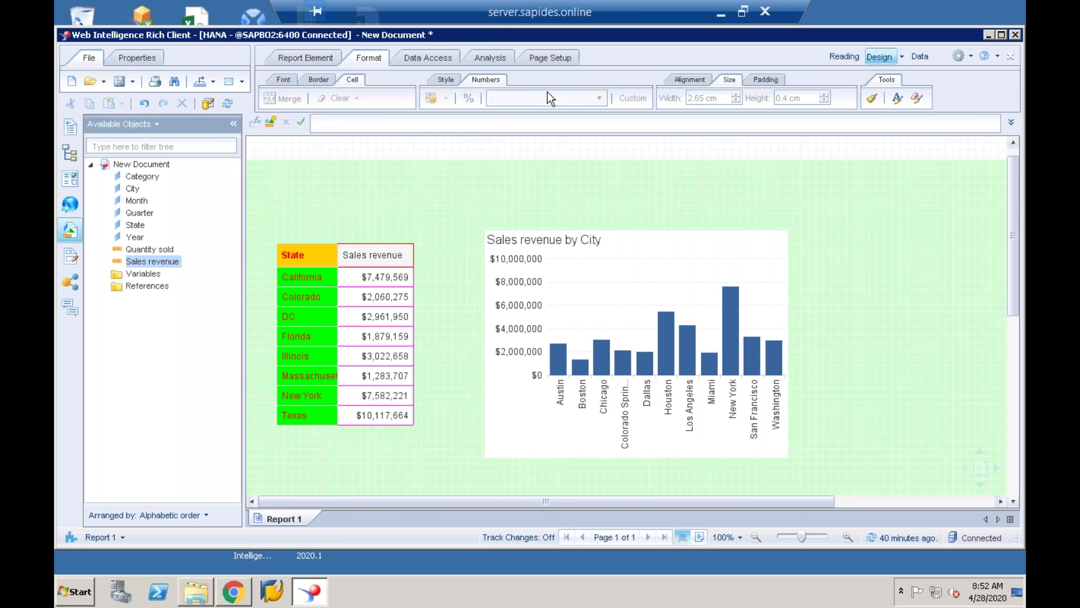
{"action": "double_click", "coordinate": [396, 9]}
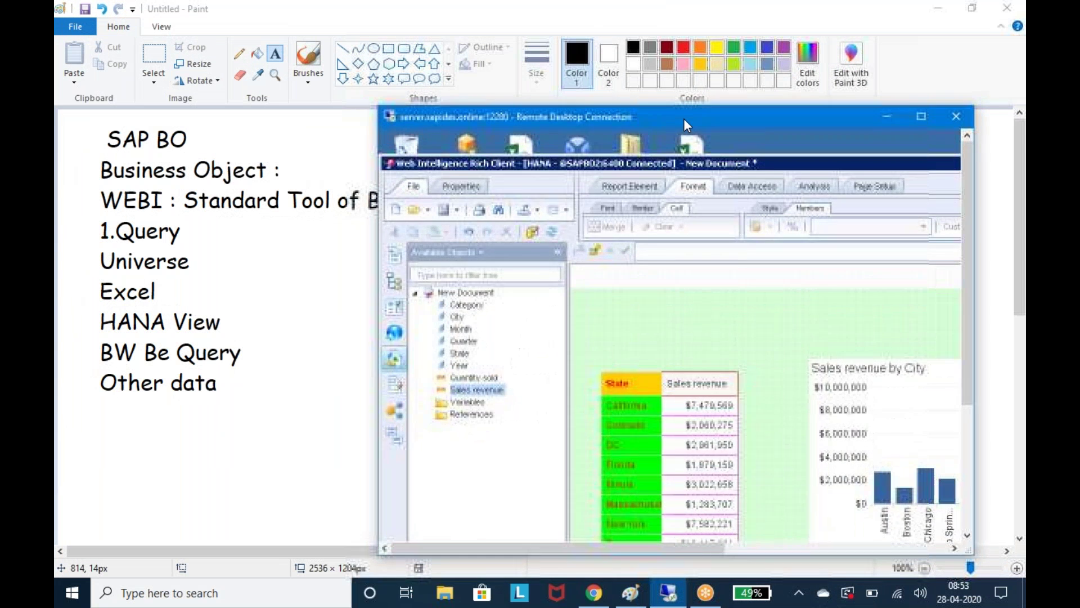
{"action": "double_click", "coordinate": [687, 116]}
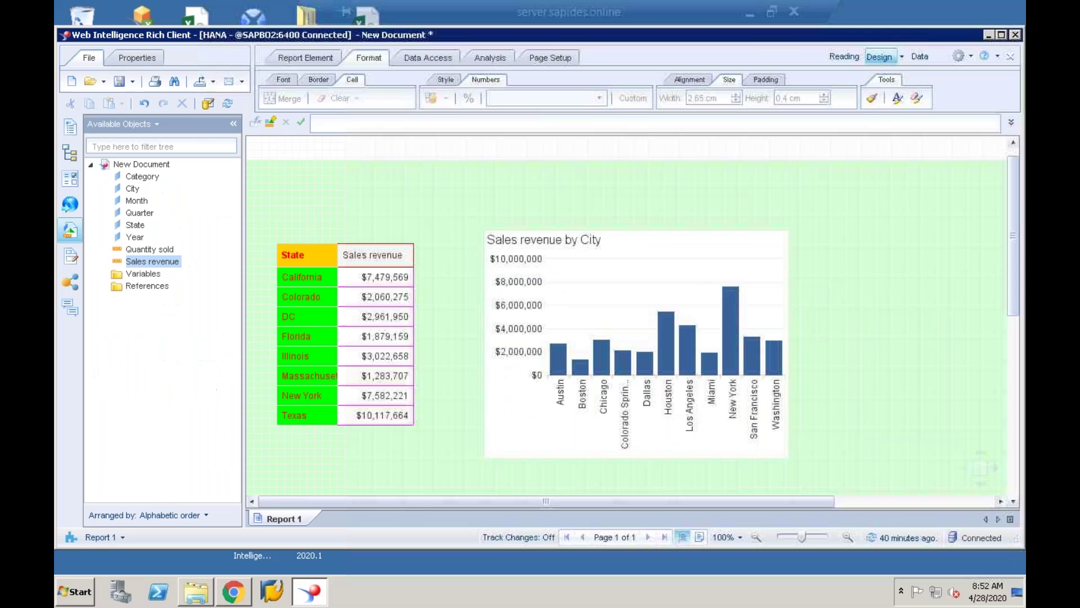
{"action": "left_click", "coordinate": [761, 77]}
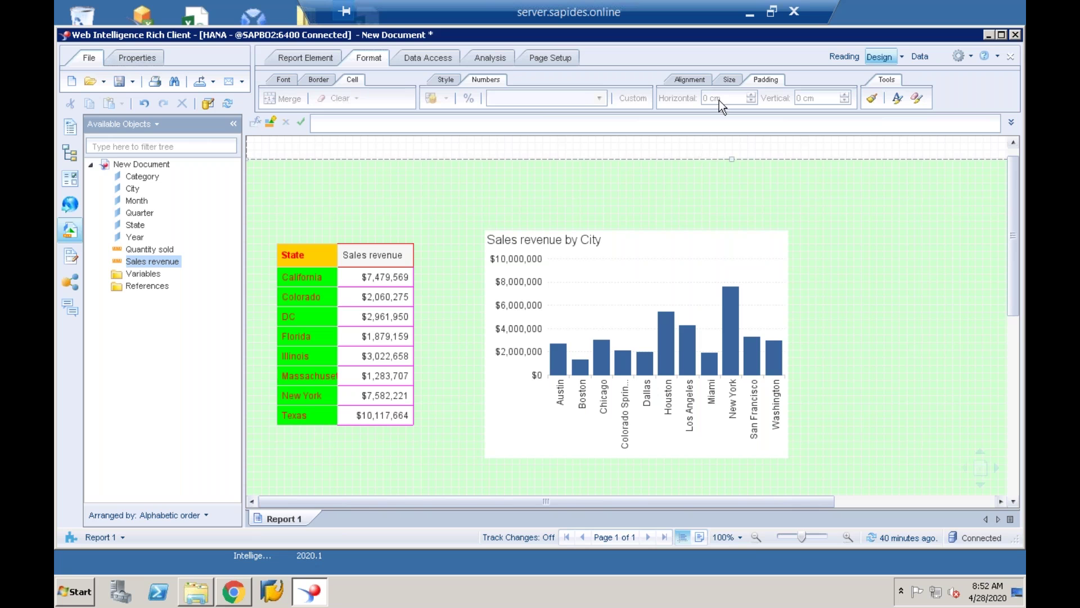
{"action": "left_click", "coordinate": [404, 255]}
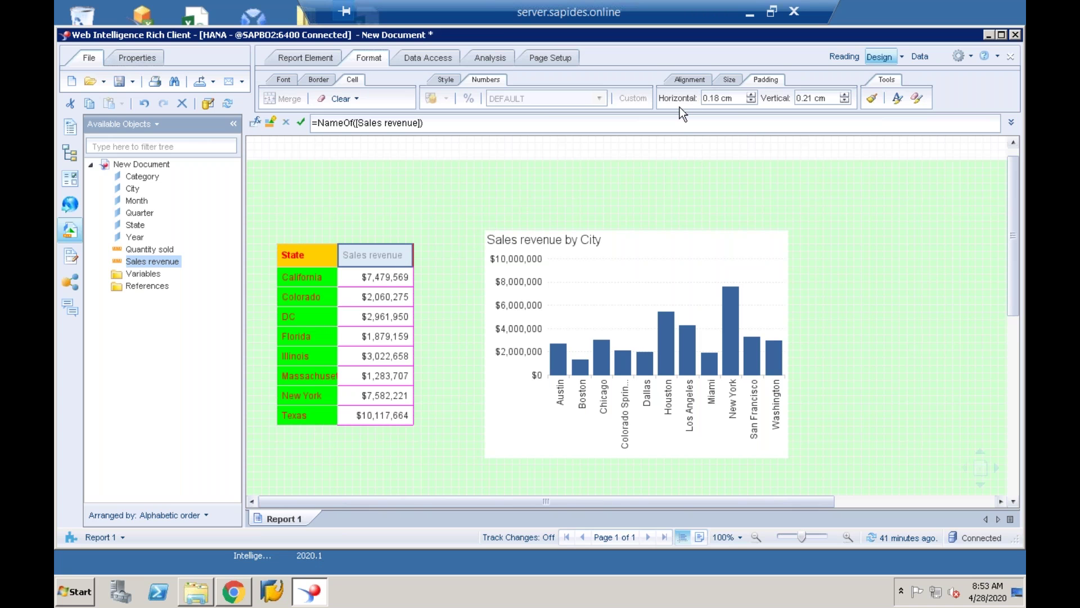
Copy the Sales revenue header's formatting onto the report background with Format Painter.
{"action": "left_click", "coordinate": [872, 99]}
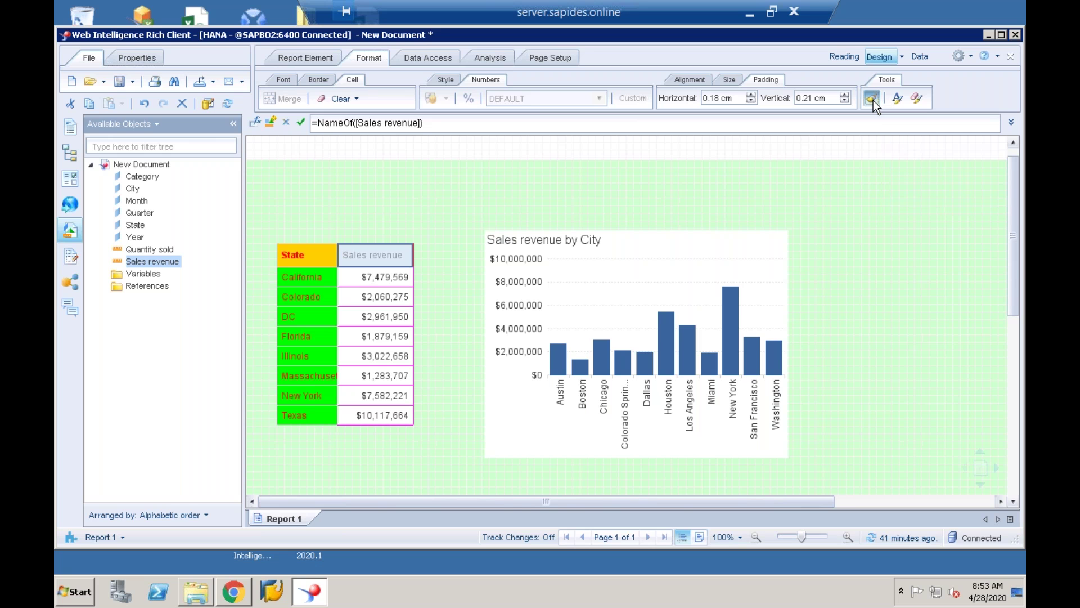
{"action": "left_click", "coordinate": [865, 229]}
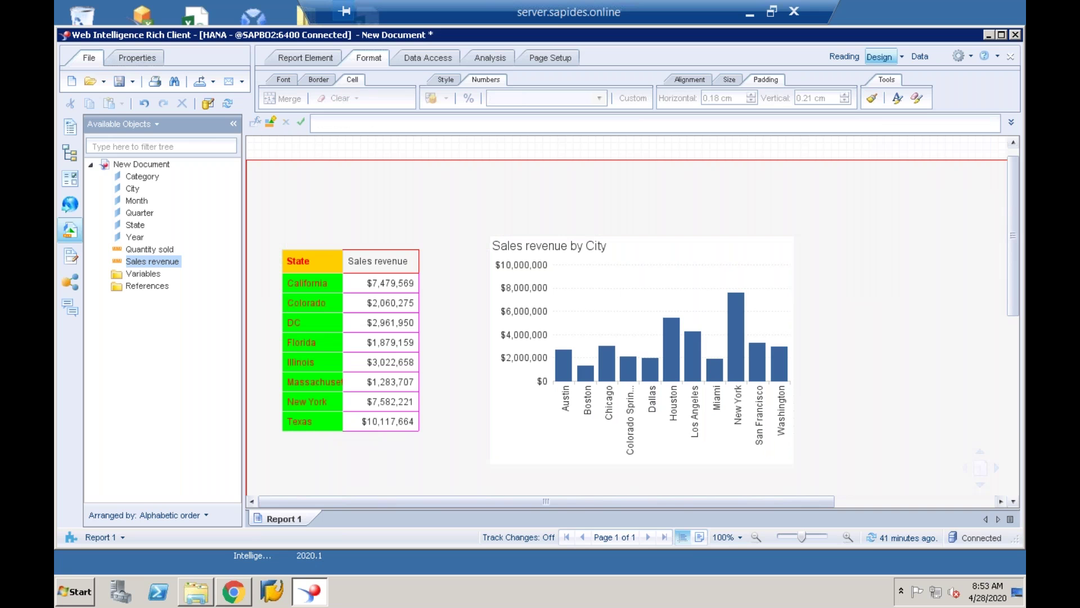
{"action": "left_click", "coordinate": [881, 102]}
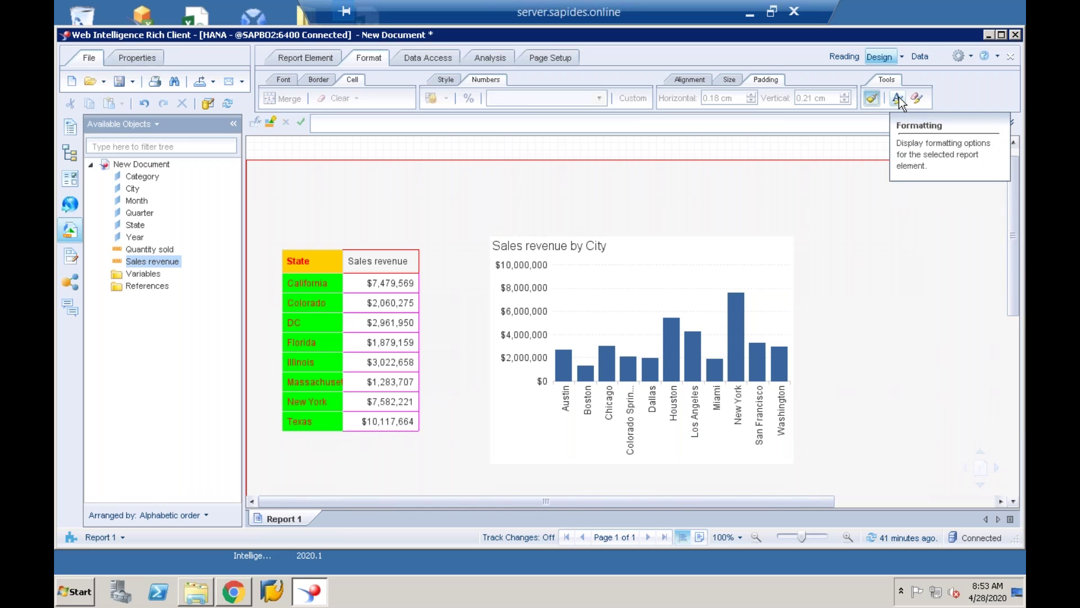
View the report's general formatting options, close them, and undo the formatting copied onto the report background.
{"action": "left_click", "coordinate": [898, 99]}
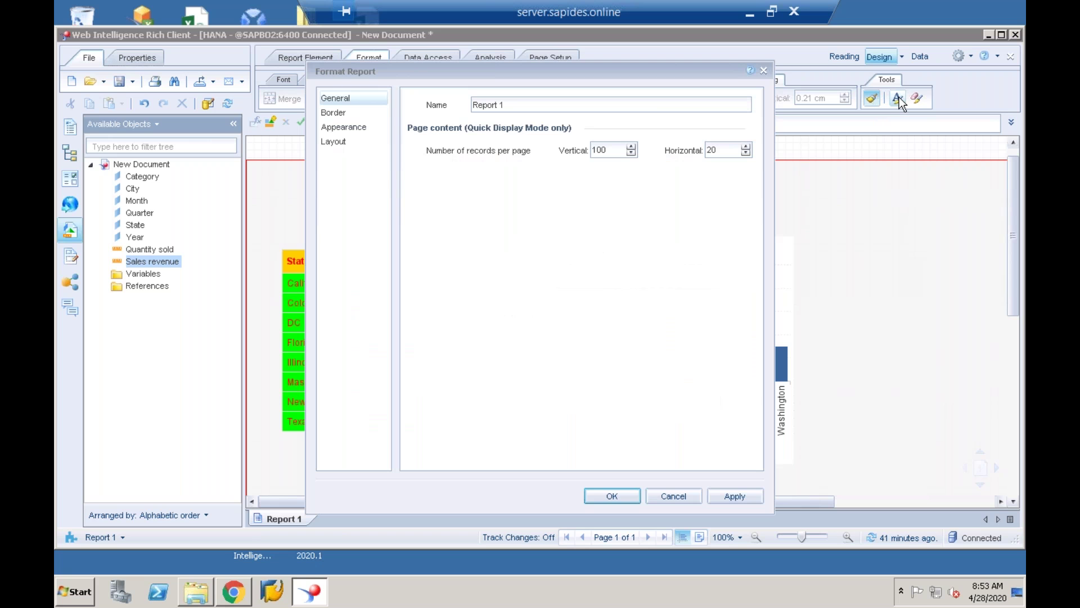
{"action": "left_click", "coordinate": [763, 71]}
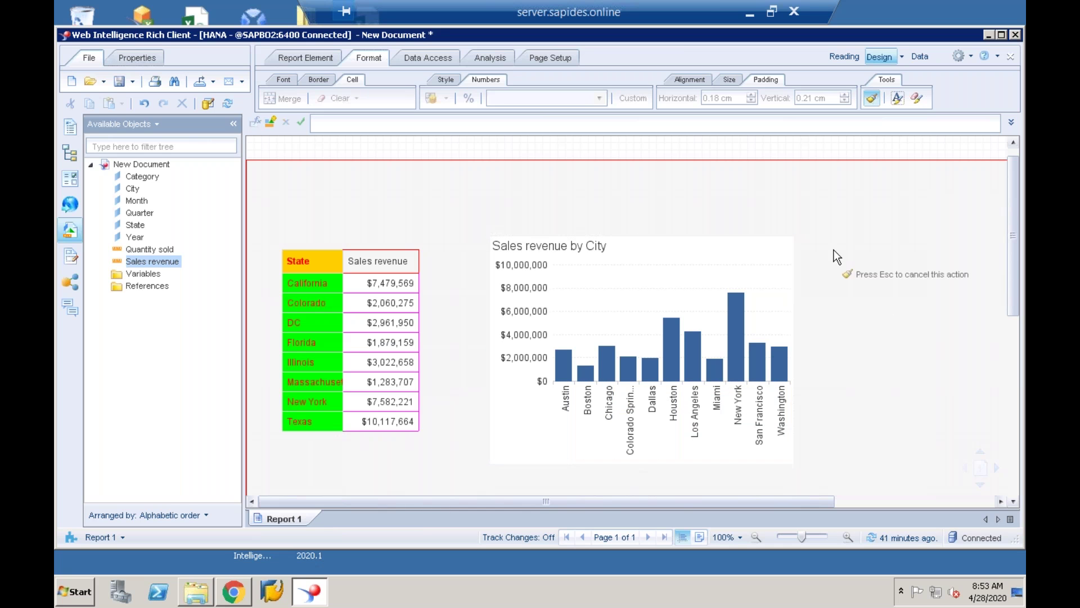
{"action": "key", "text": "Escape"}
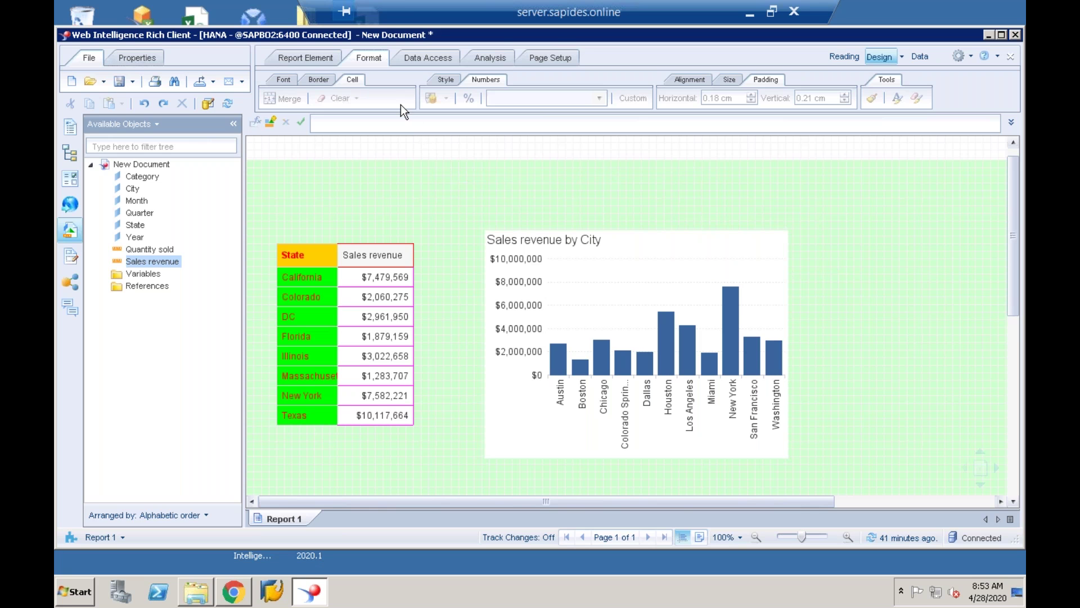
Look over the data access commands for data providers, changing the source and exporting data.
{"action": "left_click", "coordinate": [438, 58]}
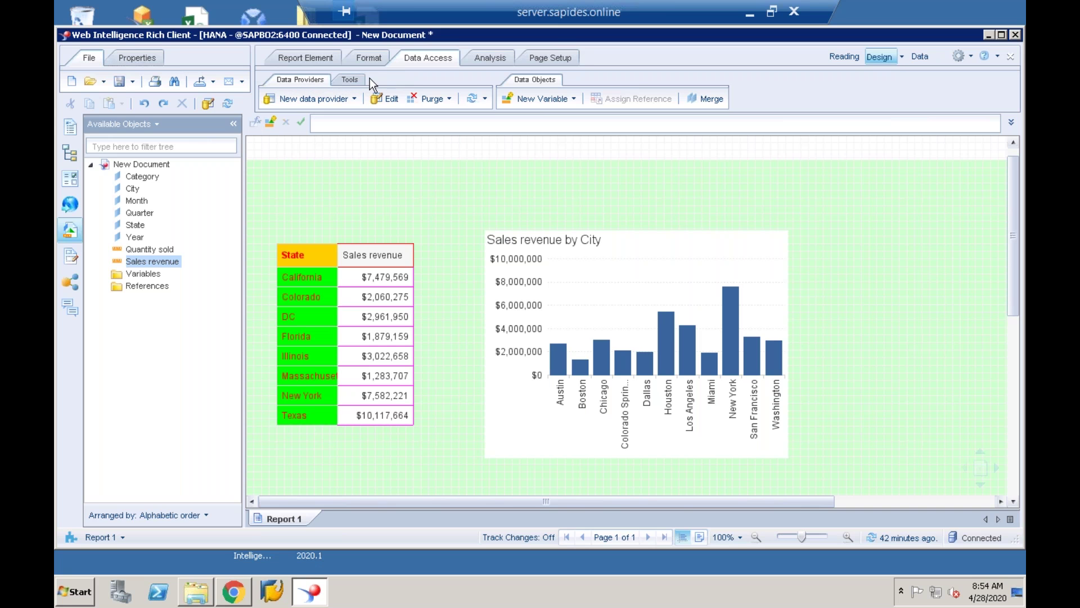
{"action": "left_click", "coordinate": [354, 80]}
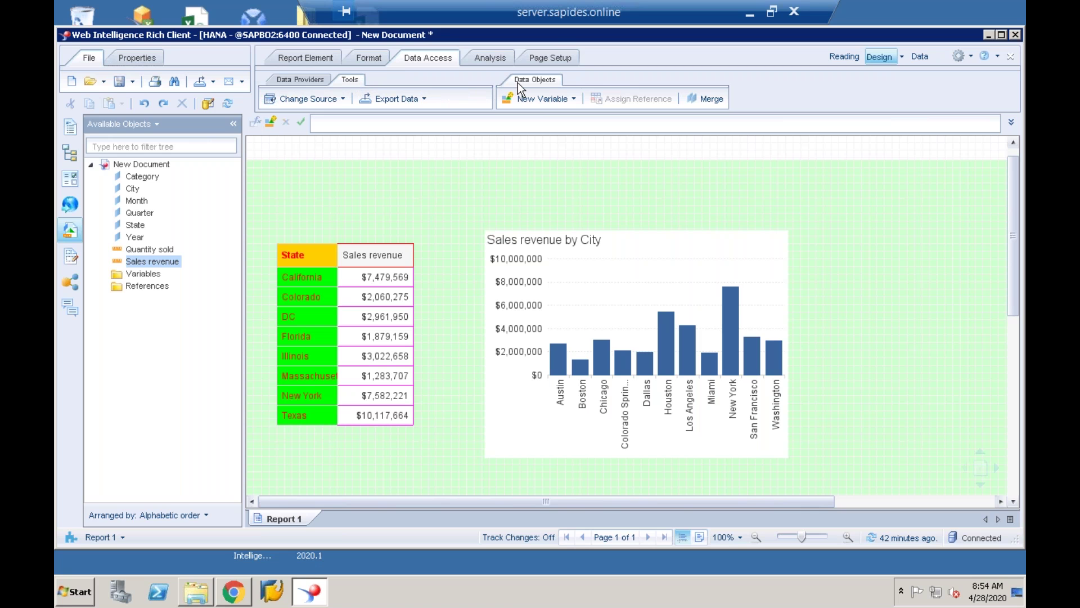
{"action": "left_click", "coordinate": [304, 79]}
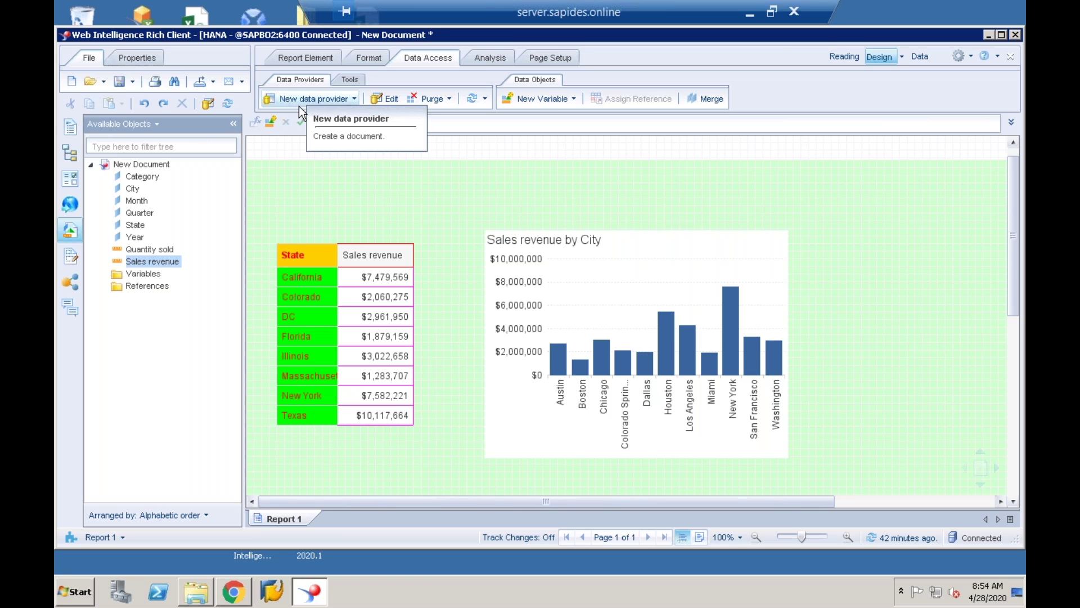
Add a new data provider based on the eFashion universe.
{"action": "left_click", "coordinate": [353, 100]}
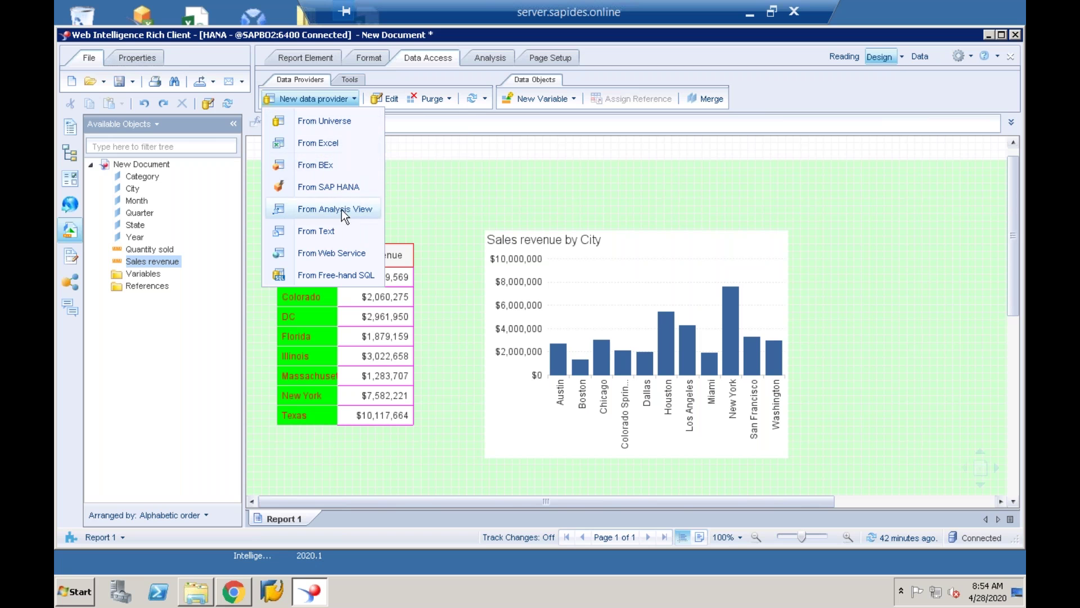
{"action": "left_click", "coordinate": [333, 121]}
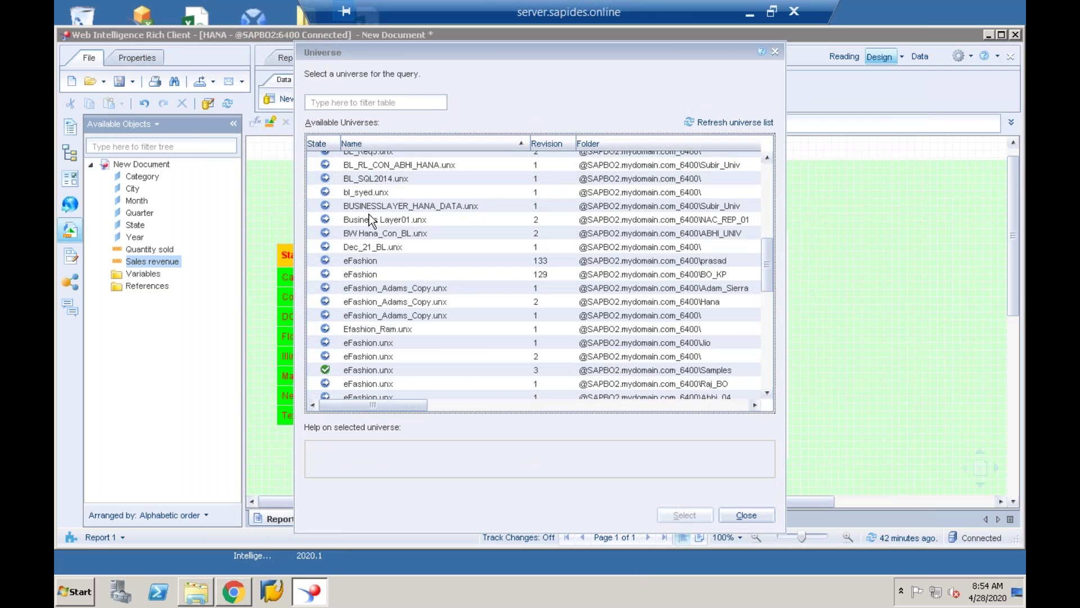
{"action": "double_click", "coordinate": [373, 271]}
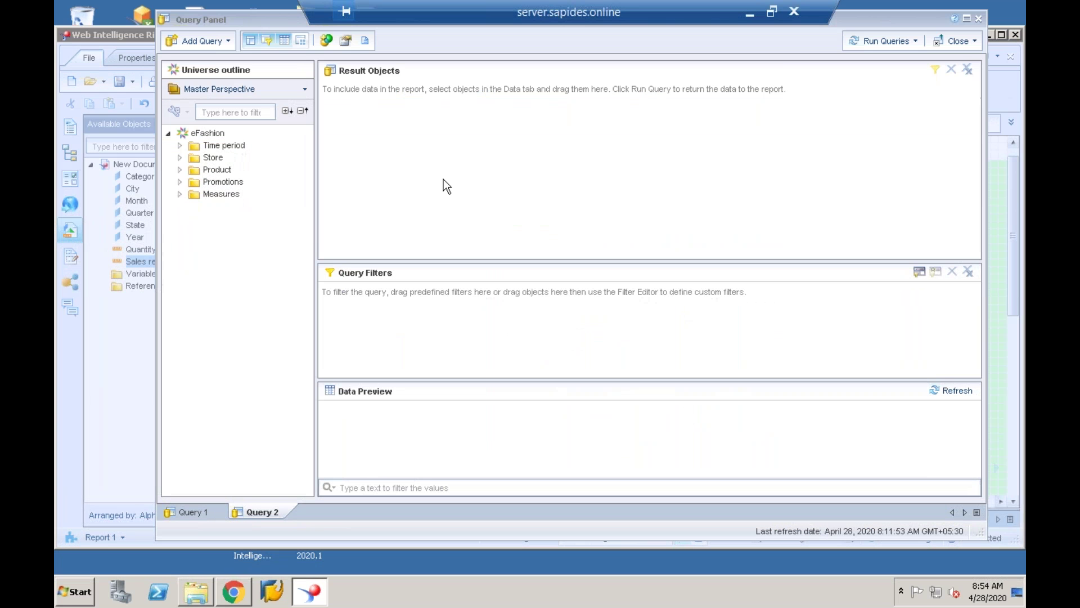
Add Year, Quarter and Margin to the result objects of Query 2 and run the queries.
{"action": "left_click", "coordinate": [180, 145]}
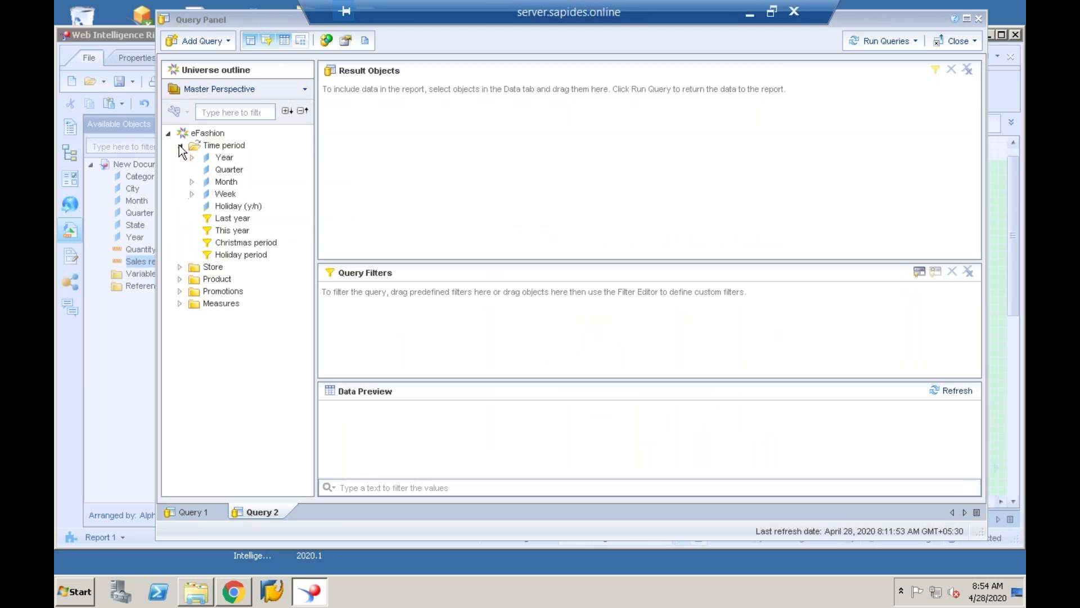
{"action": "left_click", "coordinate": [225, 159]}
{"action": "left_click_drag", "start_coordinate": [352, 154], "coordinate": [352, 154]}
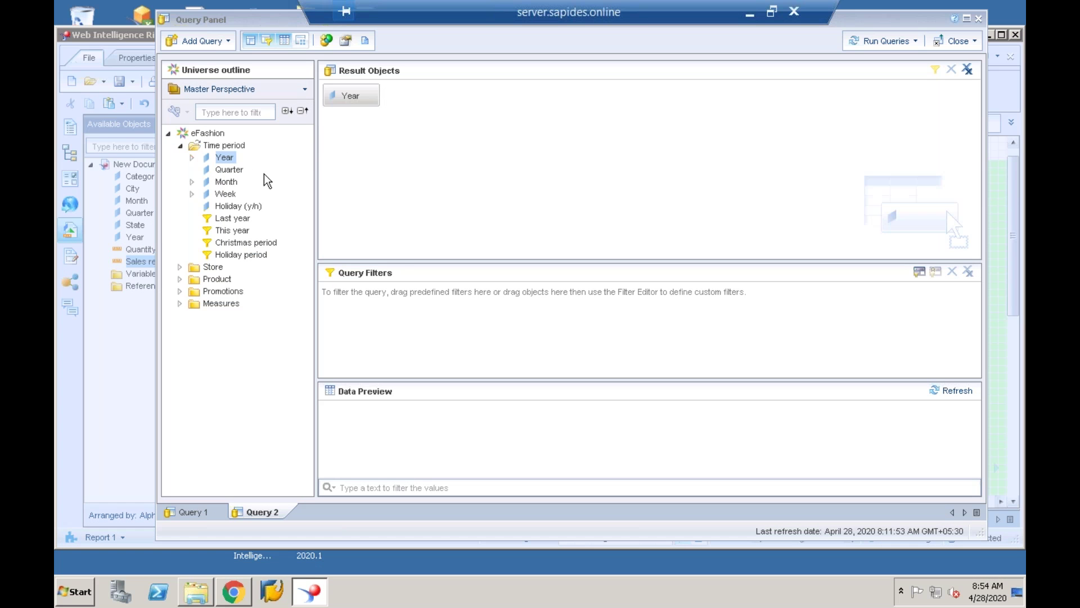
{"action": "left_click_drag", "start_coordinate": [229, 170], "coordinate": [369, 176]}
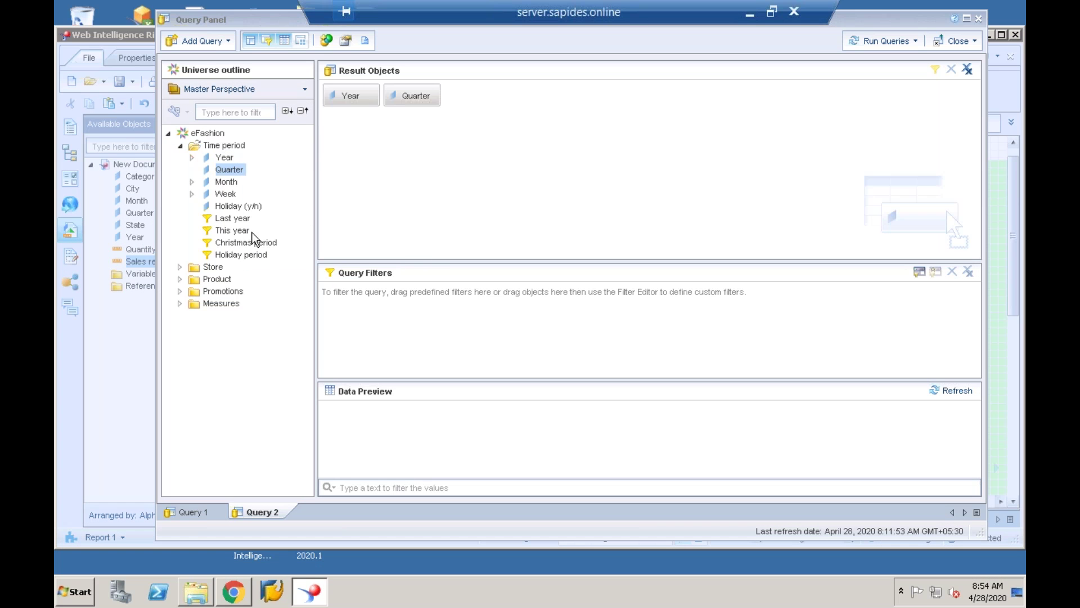
{"action": "left_click", "coordinate": [180, 303]}
{"action": "left_click_drag", "start_coordinate": [227, 340], "coordinate": [469, 218]}
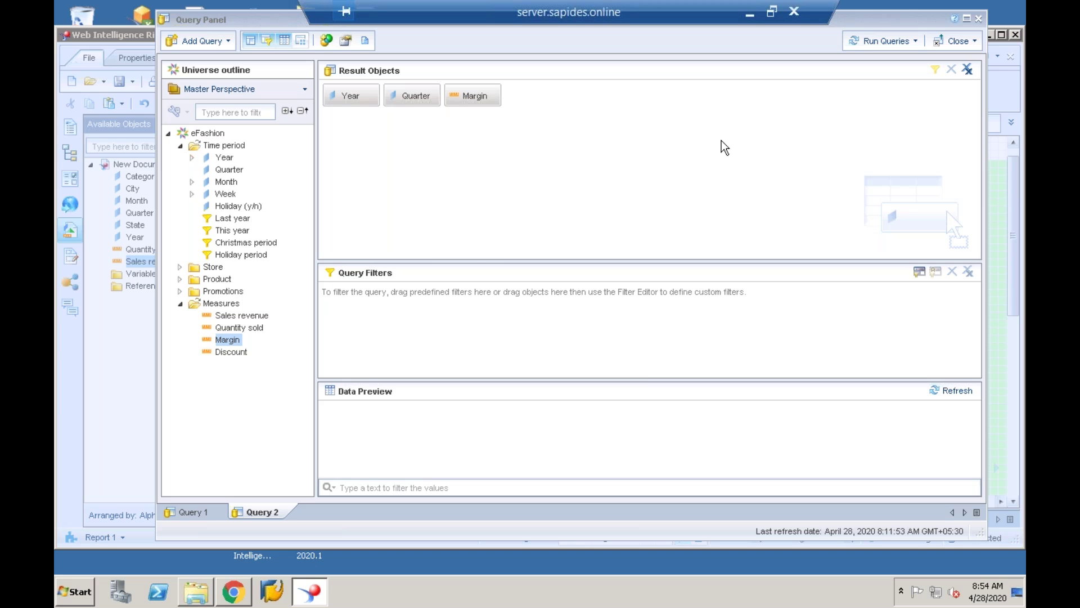
{"action": "left_click", "coordinate": [870, 47]}
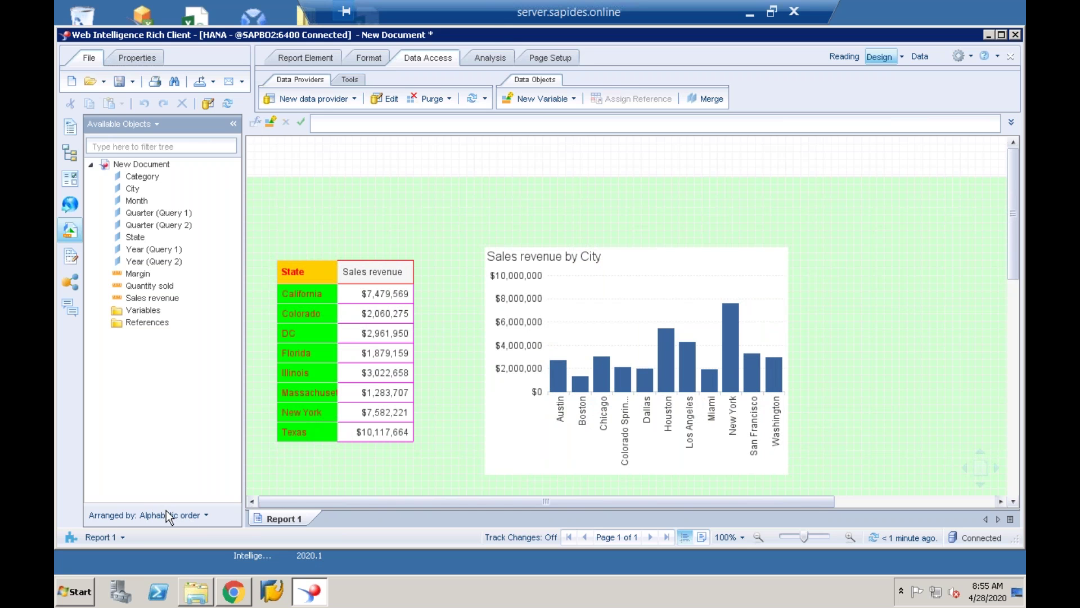
Arrange the available objects by query and inspect the Year, Quarter and Margin table at the report's end, cancelling the active Format Painter.
{"action": "left_click", "coordinate": [203, 515]}
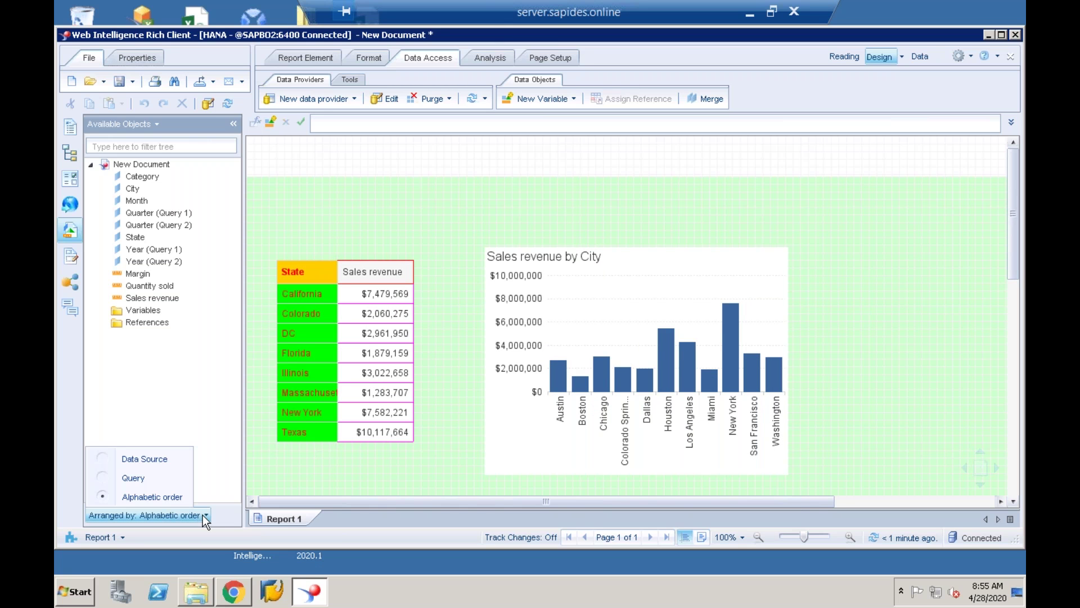
{"action": "left_click", "coordinate": [134, 479]}
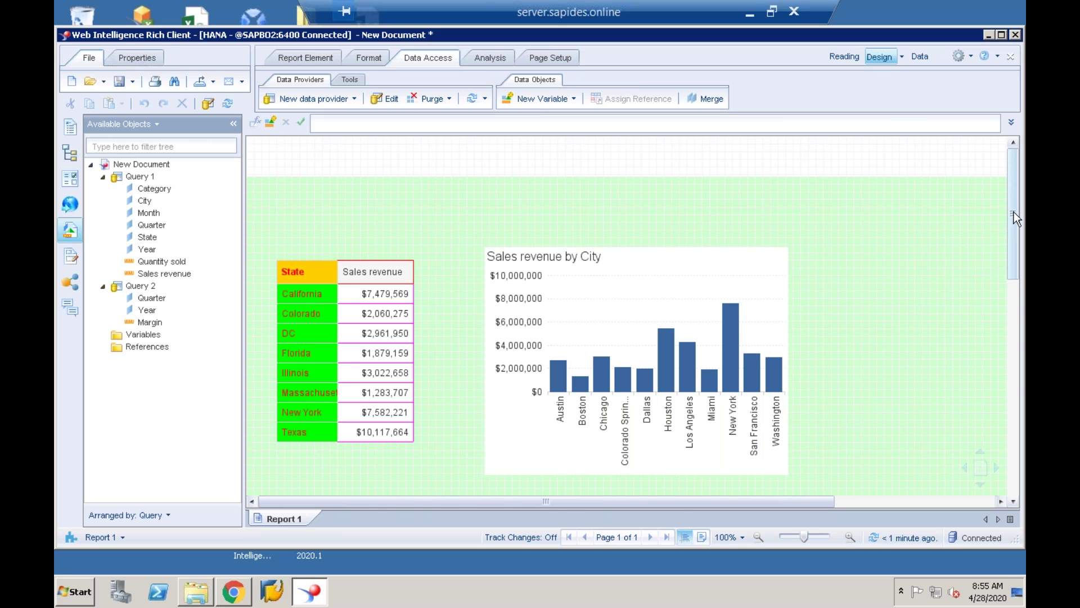
{"action": "left_click_drag", "start_coordinate": [1014, 255], "coordinate": [1019, 433]}
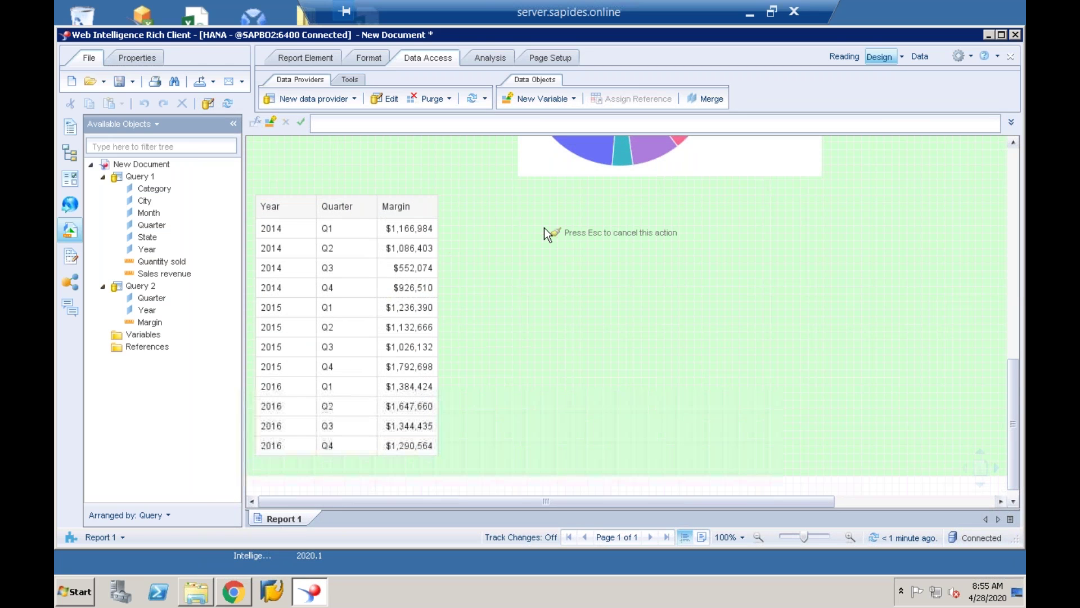
{"action": "key", "text": "Escape"}
{"action": "left_click", "coordinate": [438, 242]}
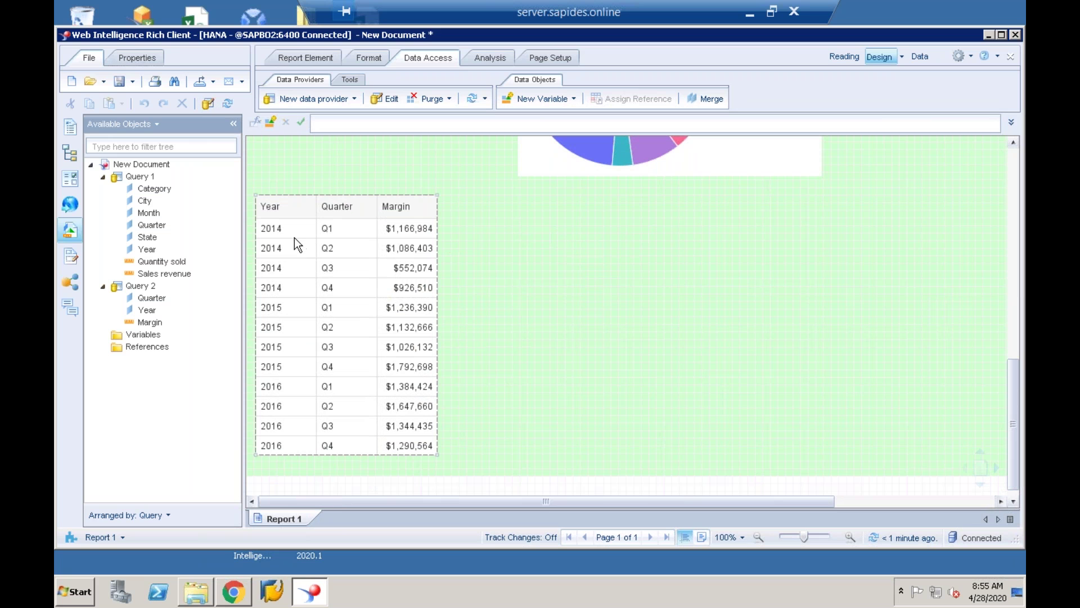
{"action": "left_click", "coordinate": [610, 280]}
{"action": "left_click_drag", "start_coordinate": [1016, 380], "coordinate": [1012, 205]}
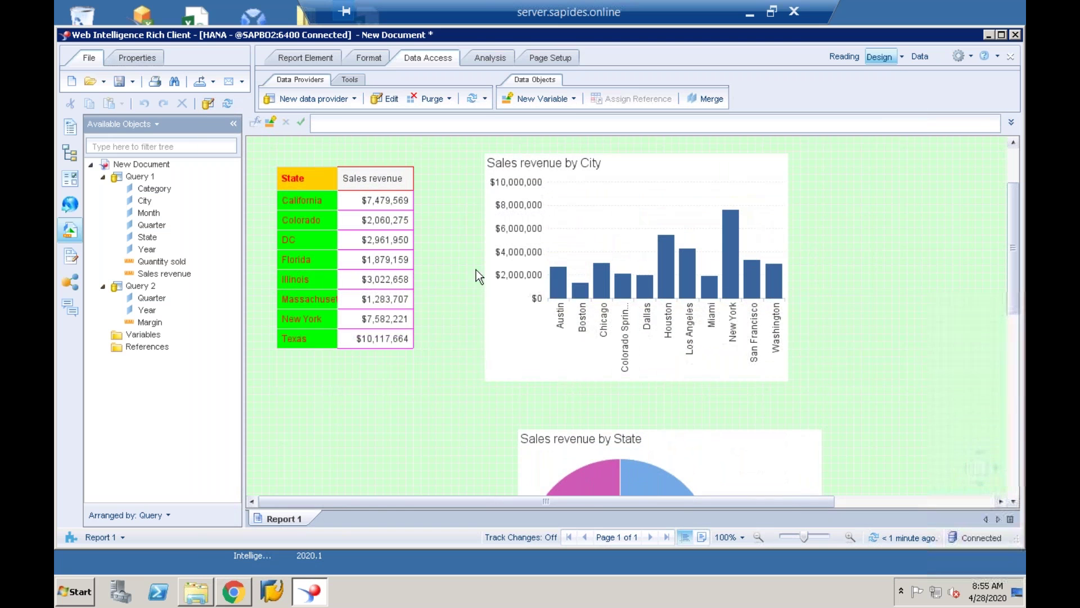
Try to add the Year dimension from Query 2 to the State and Sales revenue table.
{"action": "left_click_drag", "start_coordinate": [156, 310], "coordinate": [332, 199]}
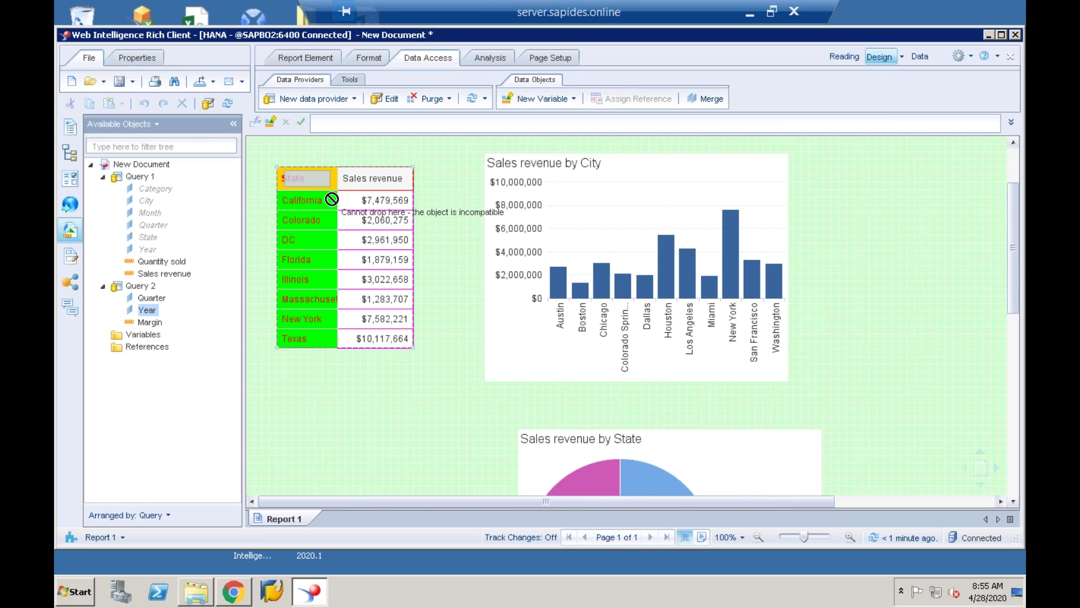
{"action": "left_click_drag", "start_coordinate": [332, 198], "coordinate": [231, 329]}
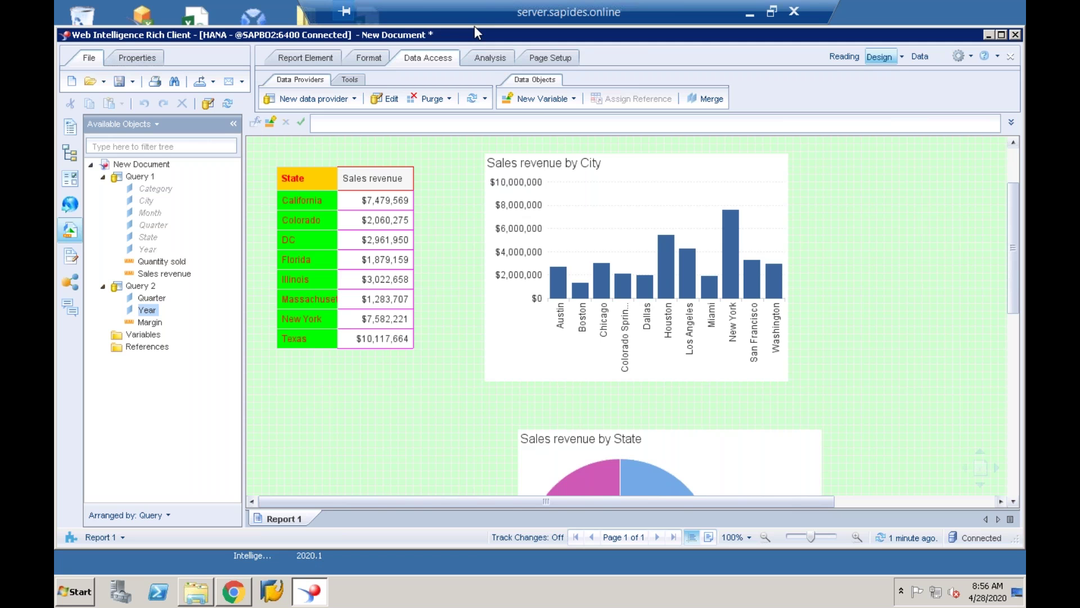
Merge the Year dimension of Query 1 with the Year dimension of Query 2.
{"action": "left_click", "coordinate": [697, 100]}
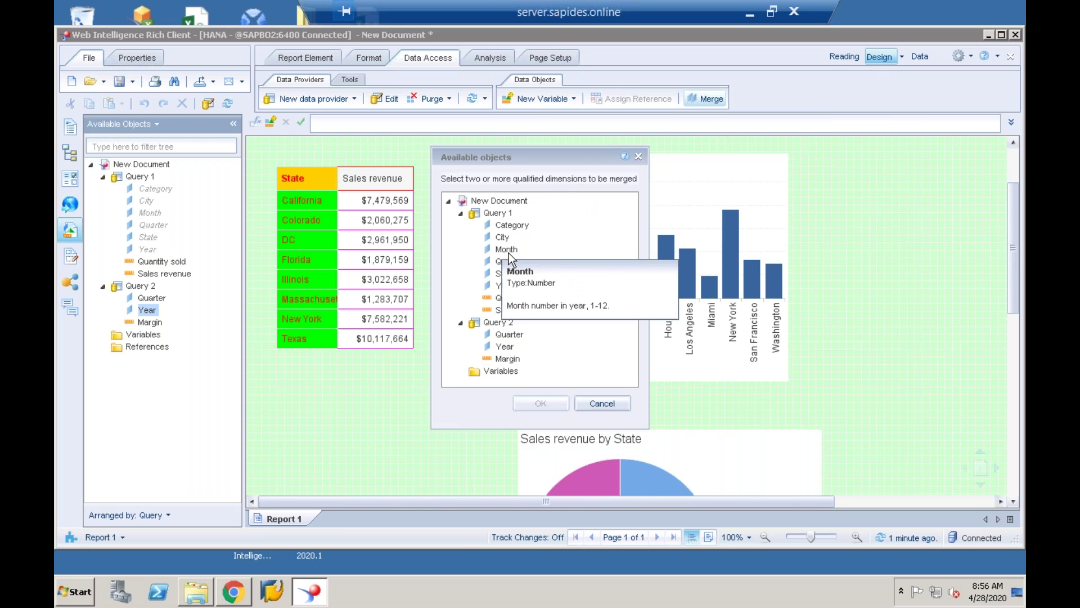
{"action": "left_click", "coordinate": [504, 286]}
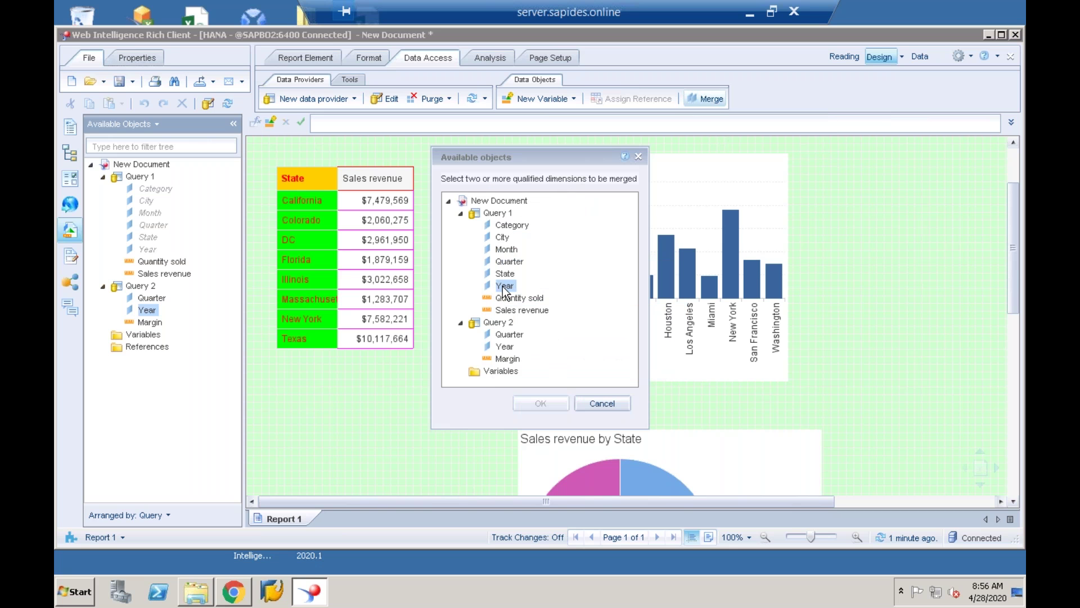
{"action": "left_click", "coordinate": [504, 348]}
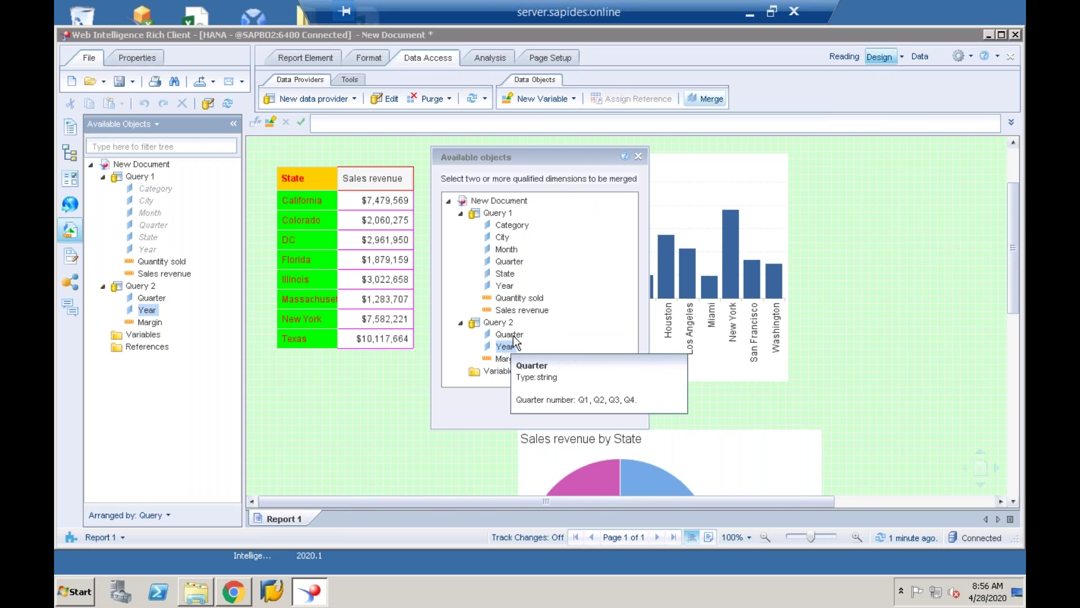
{"action": "left_click", "coordinate": [506, 286], "text": "ctrl"}
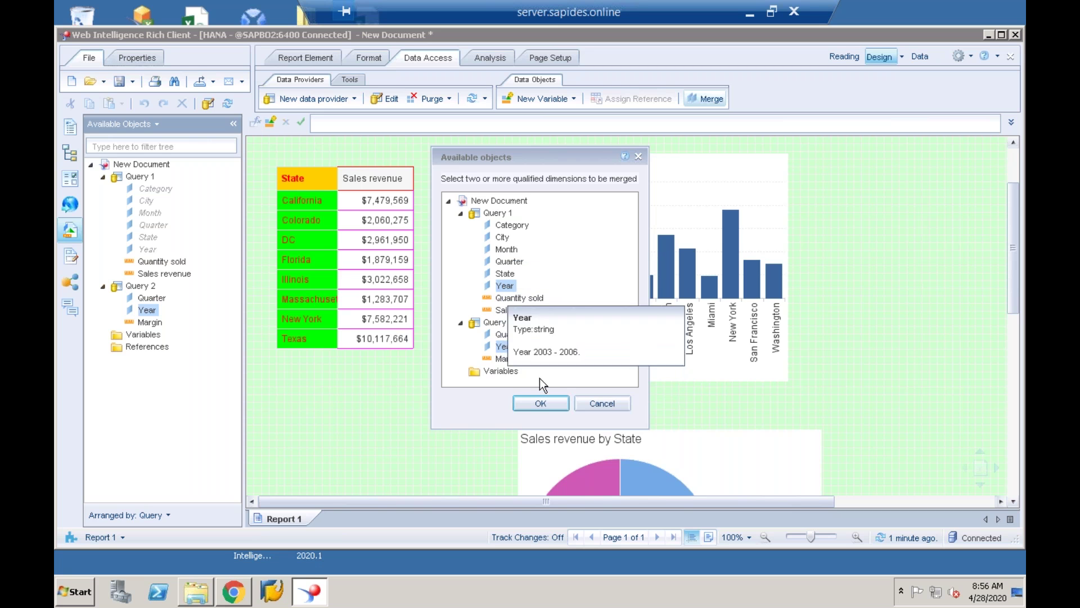
{"action": "left_click", "coordinate": [538, 403]}
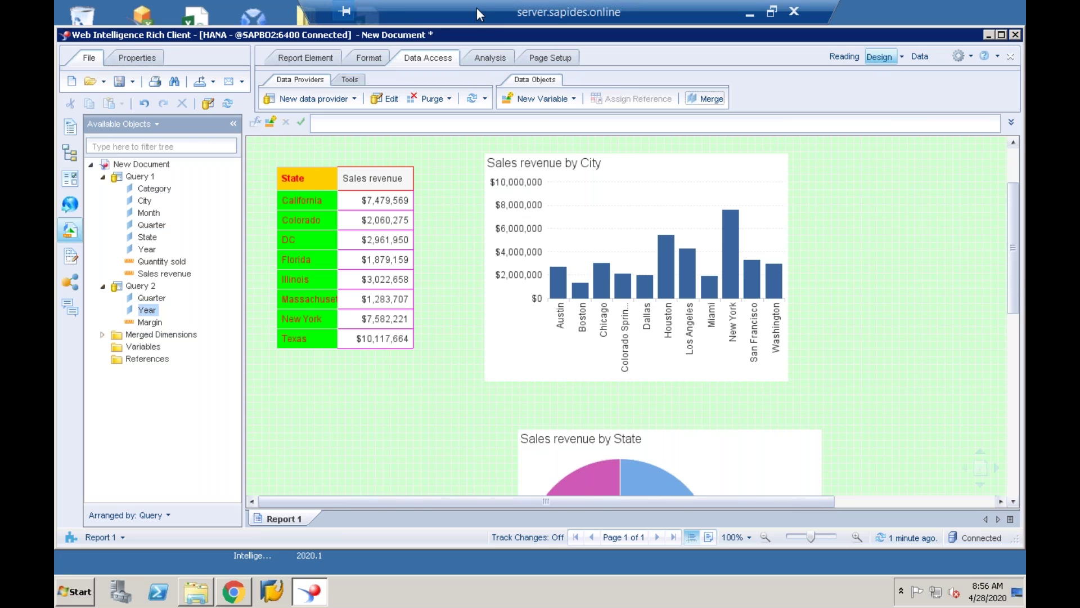
Select the State and Sales revenue table.
{"action": "left_click", "coordinate": [416, 337]}
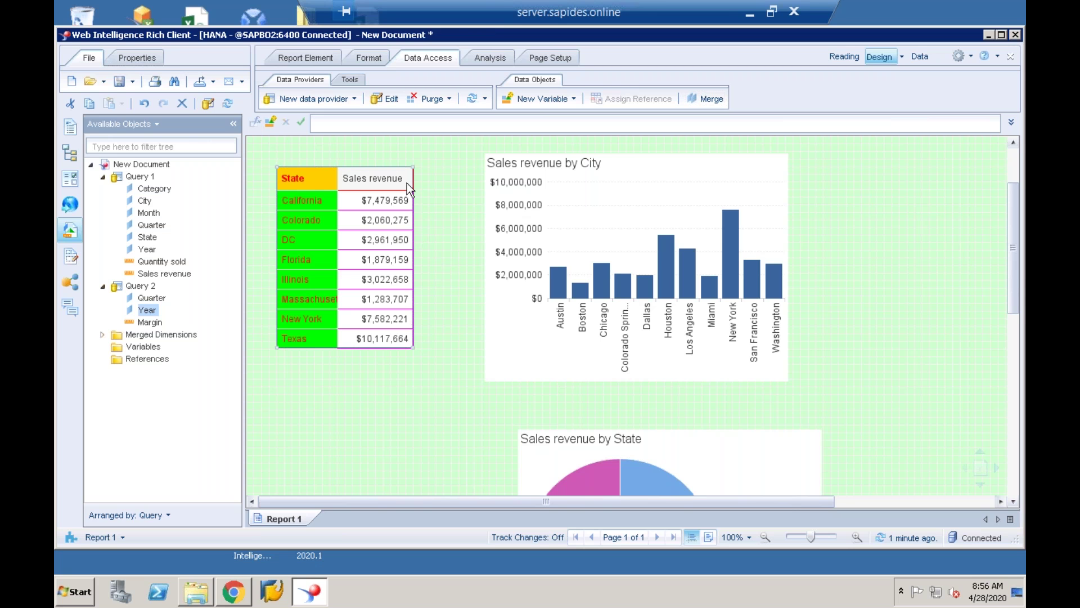